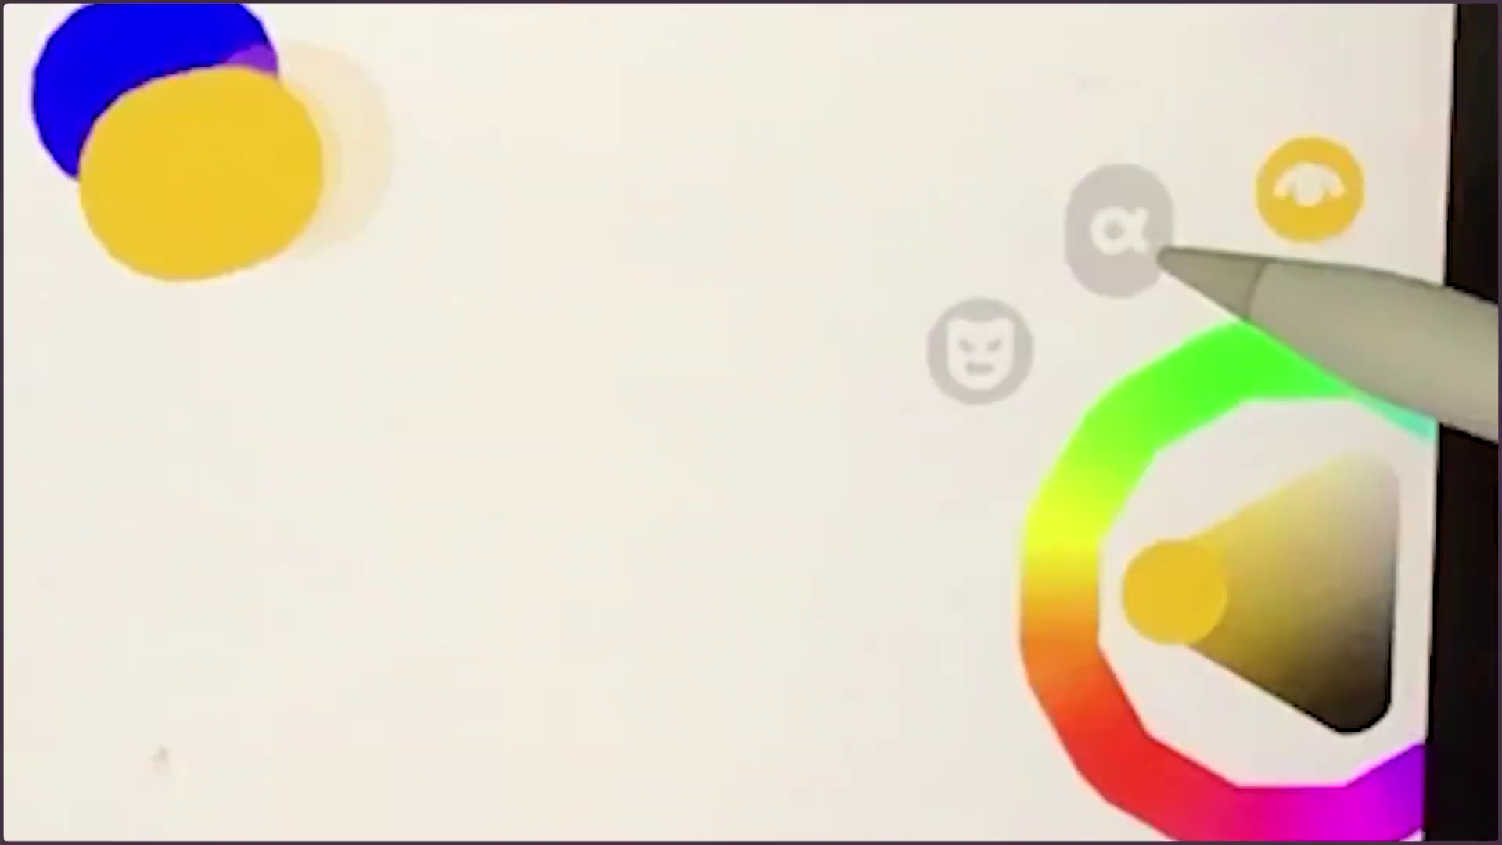
- Open a looping drawing from the Looom gallery, then return to the iPad home screen
left_click(1053, 335)
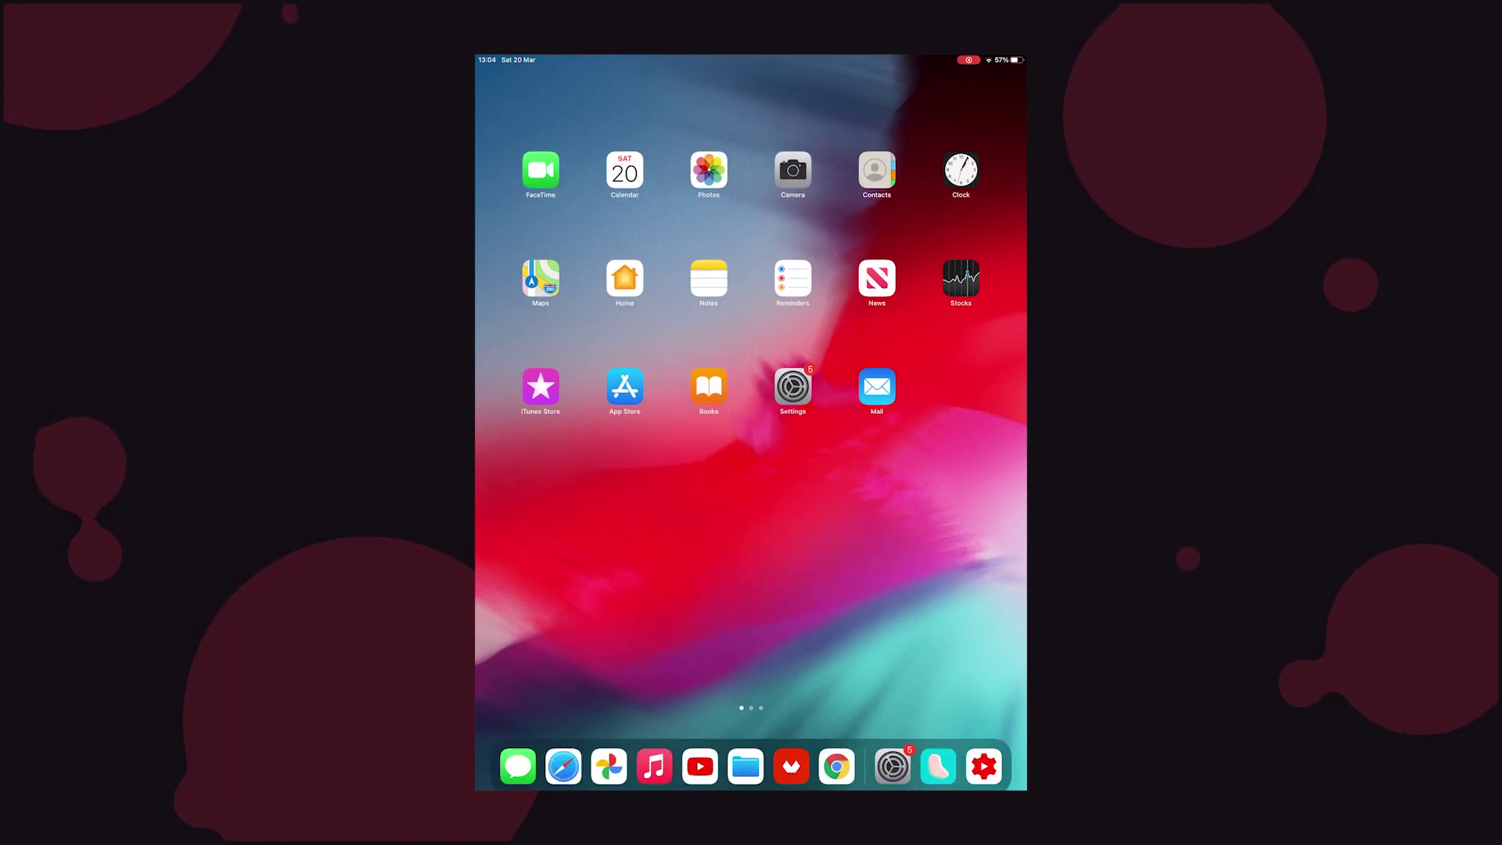
- Open Files from the dock and browse the Weaves folder of exported Looom drawings
left_click(746, 767)
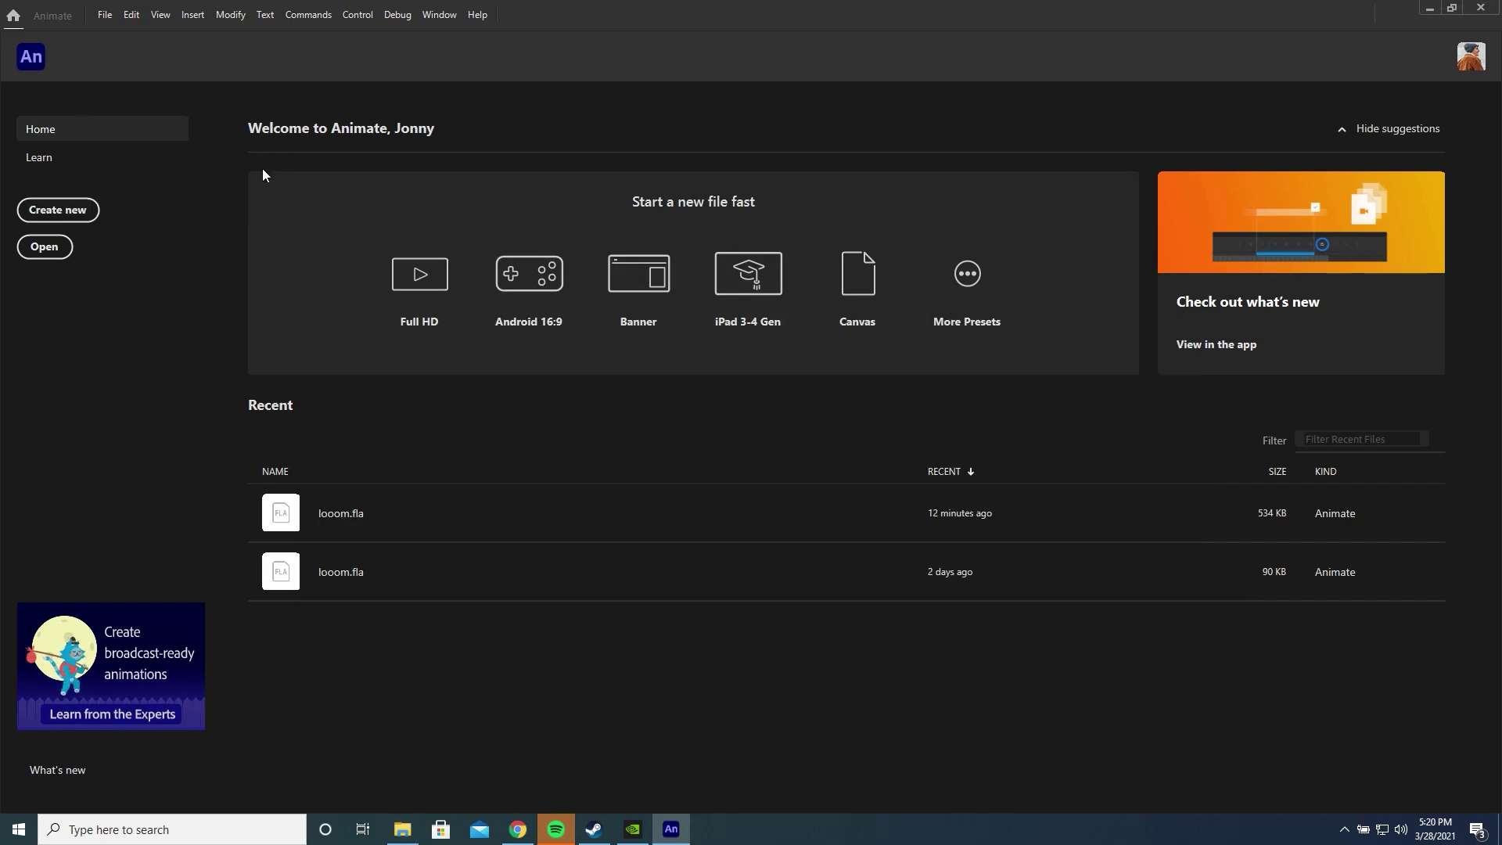
- Create a new 1920×1080, 30 fps document from the Animate home screen
left_click(70, 221)
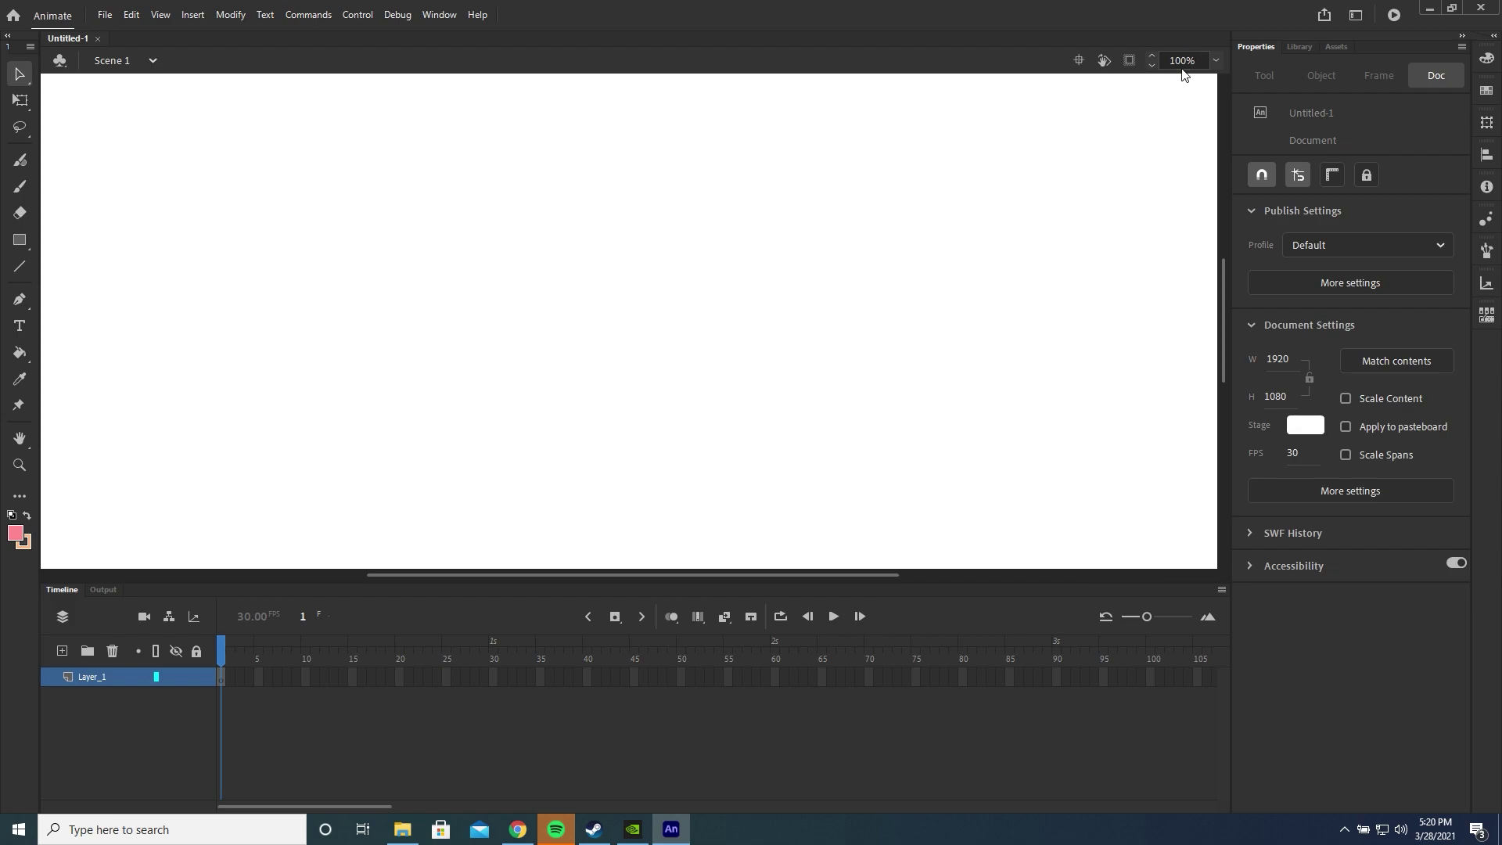
- Set the stage zoom to 50%
left_click(1182, 61)
type("50")
key("Return")
key("super+e")
- Import the exported Looom SVG onto the stage from File Explorer
left_click_drag(560, 338, 952, 339)
left_click(938, 424)
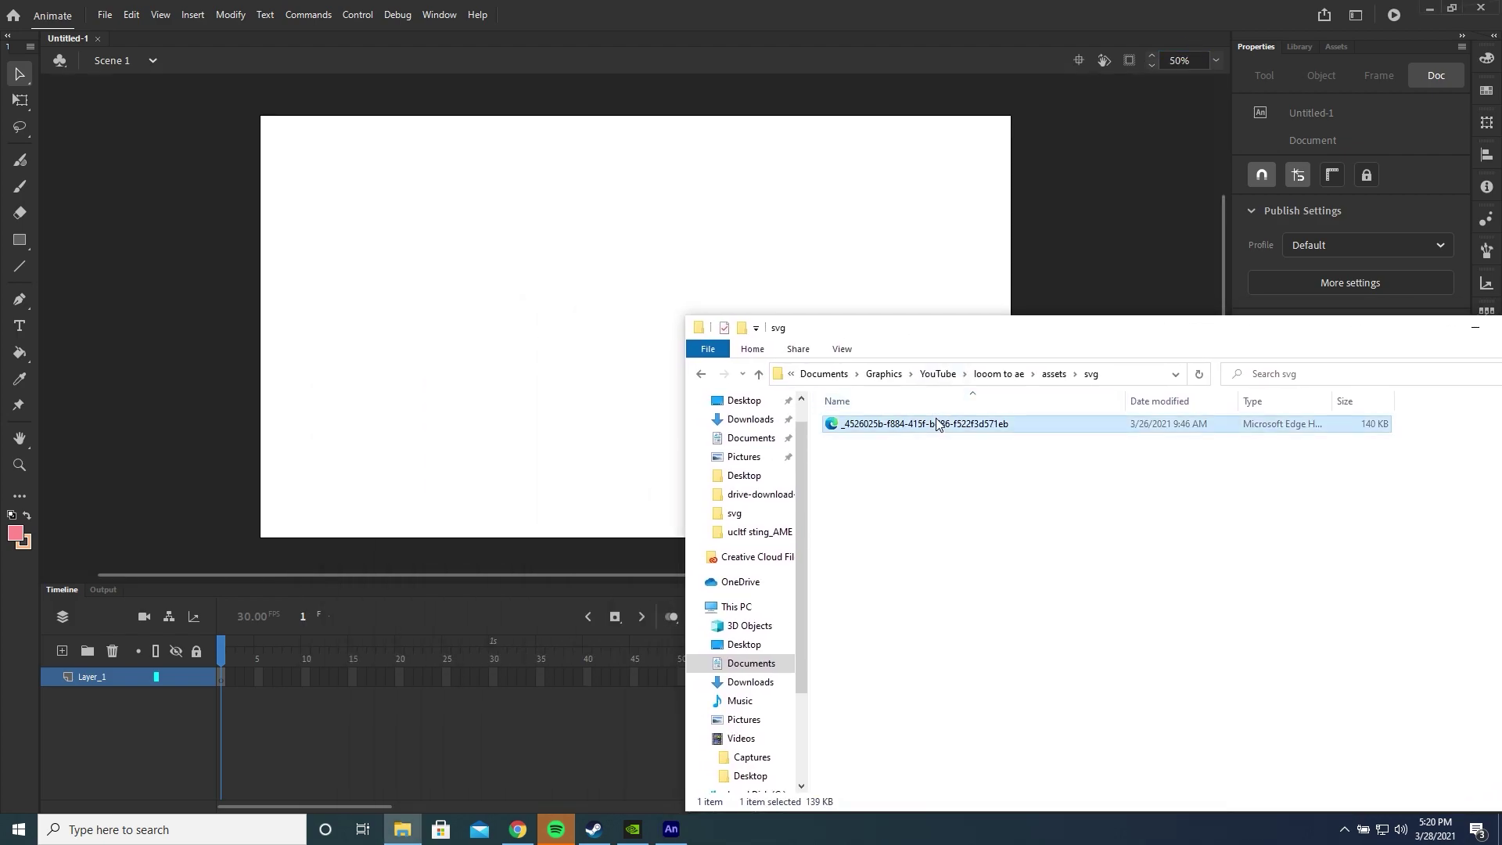
left_click_drag(923, 430, 587, 311)
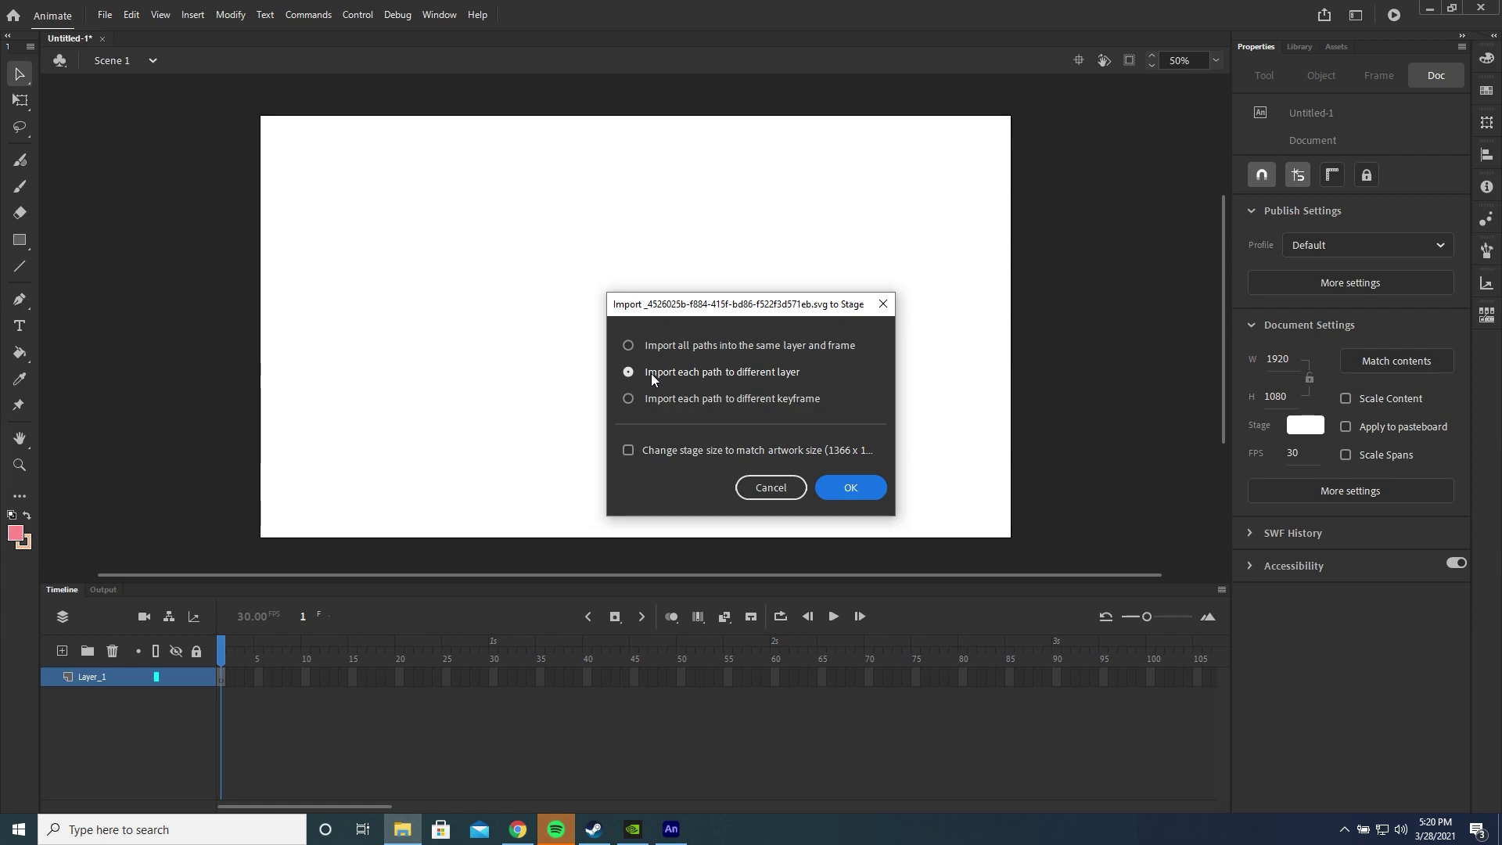
left_click(842, 482)
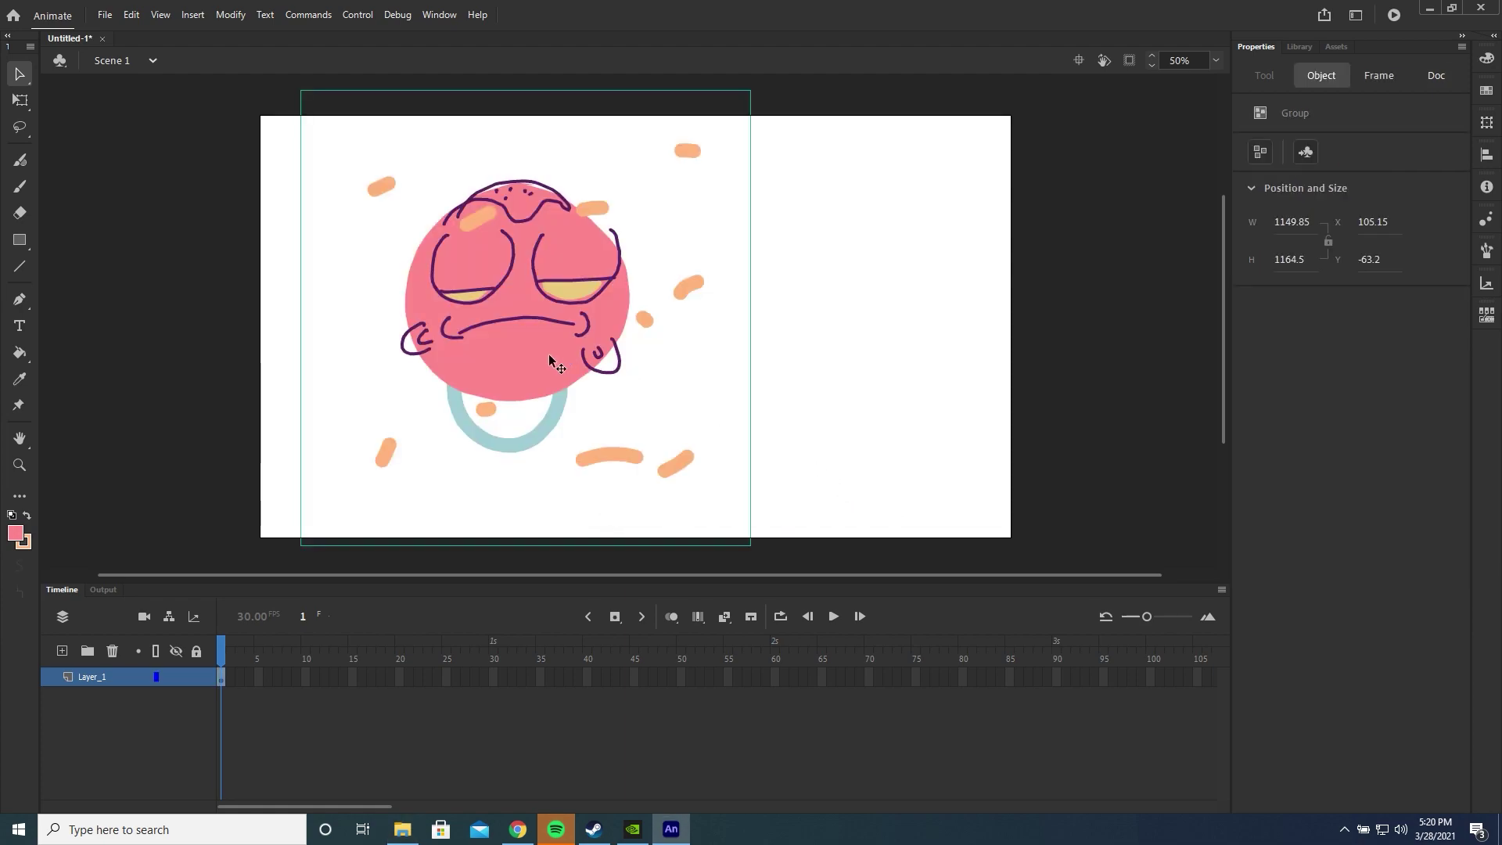
- Move the head artwork right and down toward stage centre and select its layer frame
left_click_drag(522, 369, 635, 387)
left_click(98, 682)
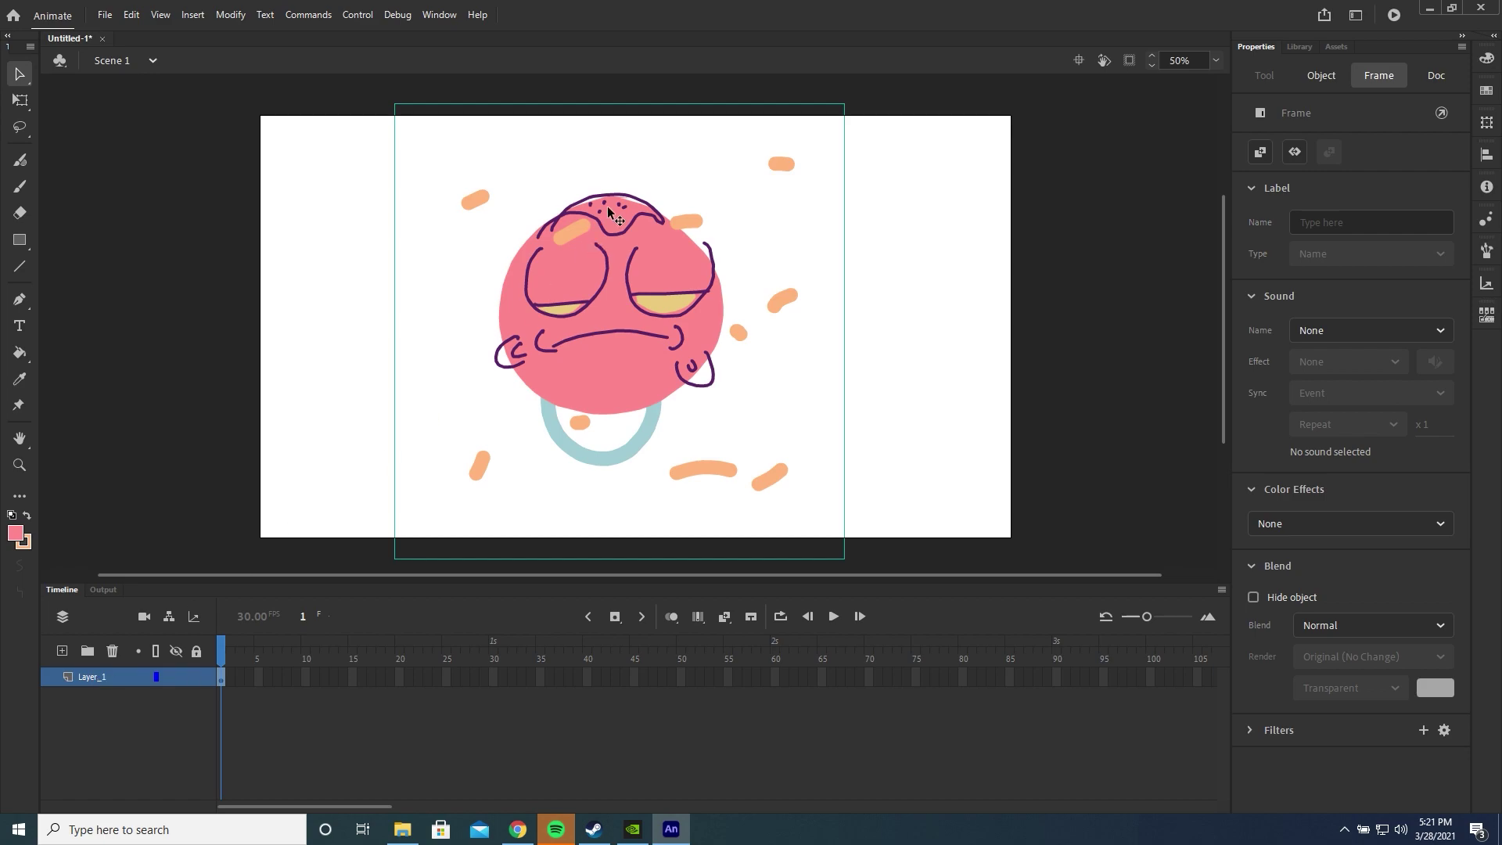
left_click(230, 14)
mouse_move(281, 210)
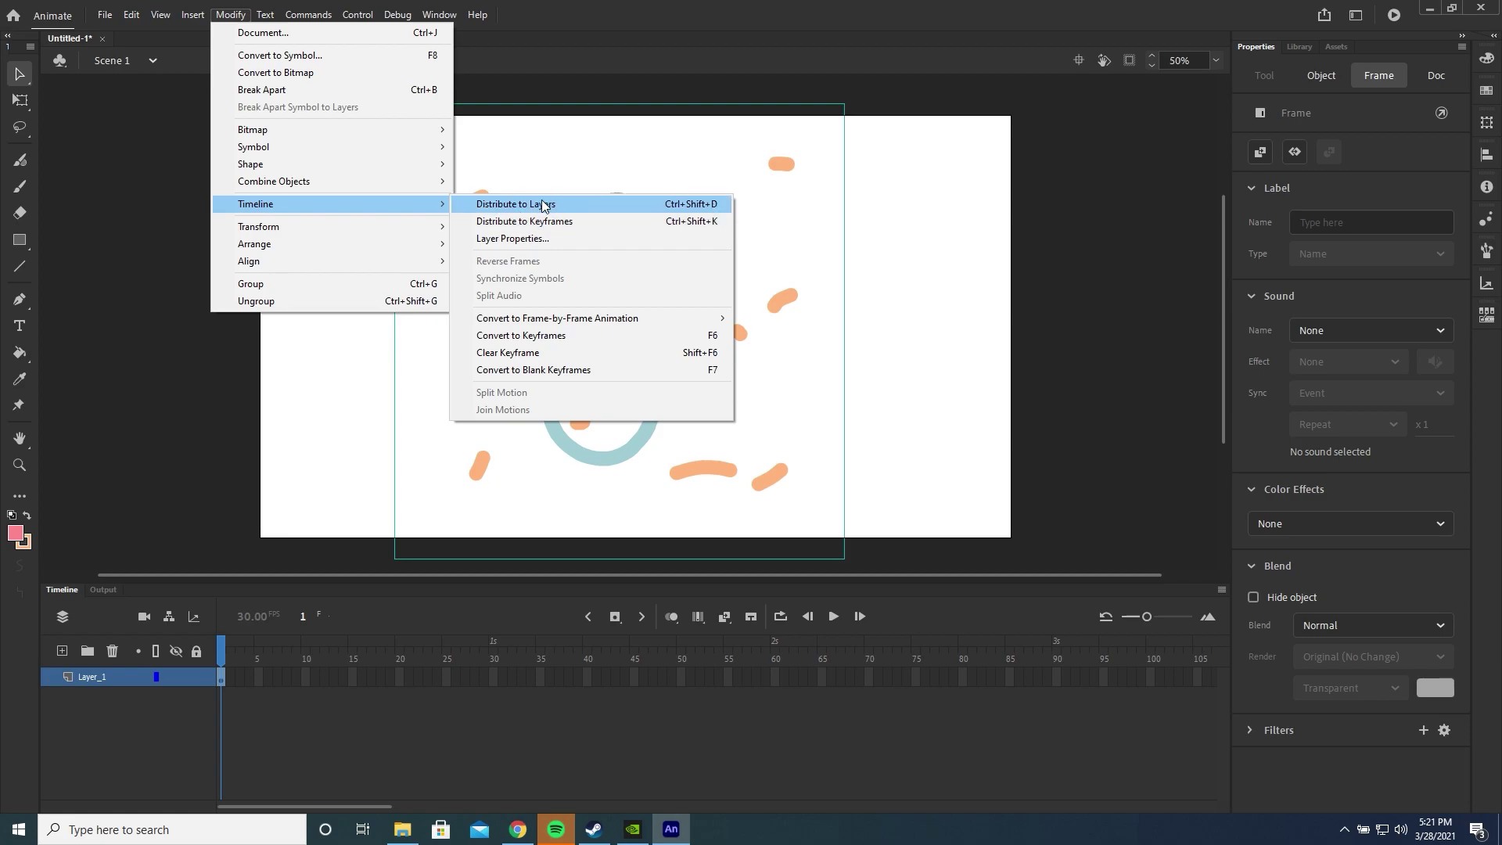
- Run LooomToAnimateConversion.jsfl as a command to split the head into frame-by-frame layers
left_click(190, 482)
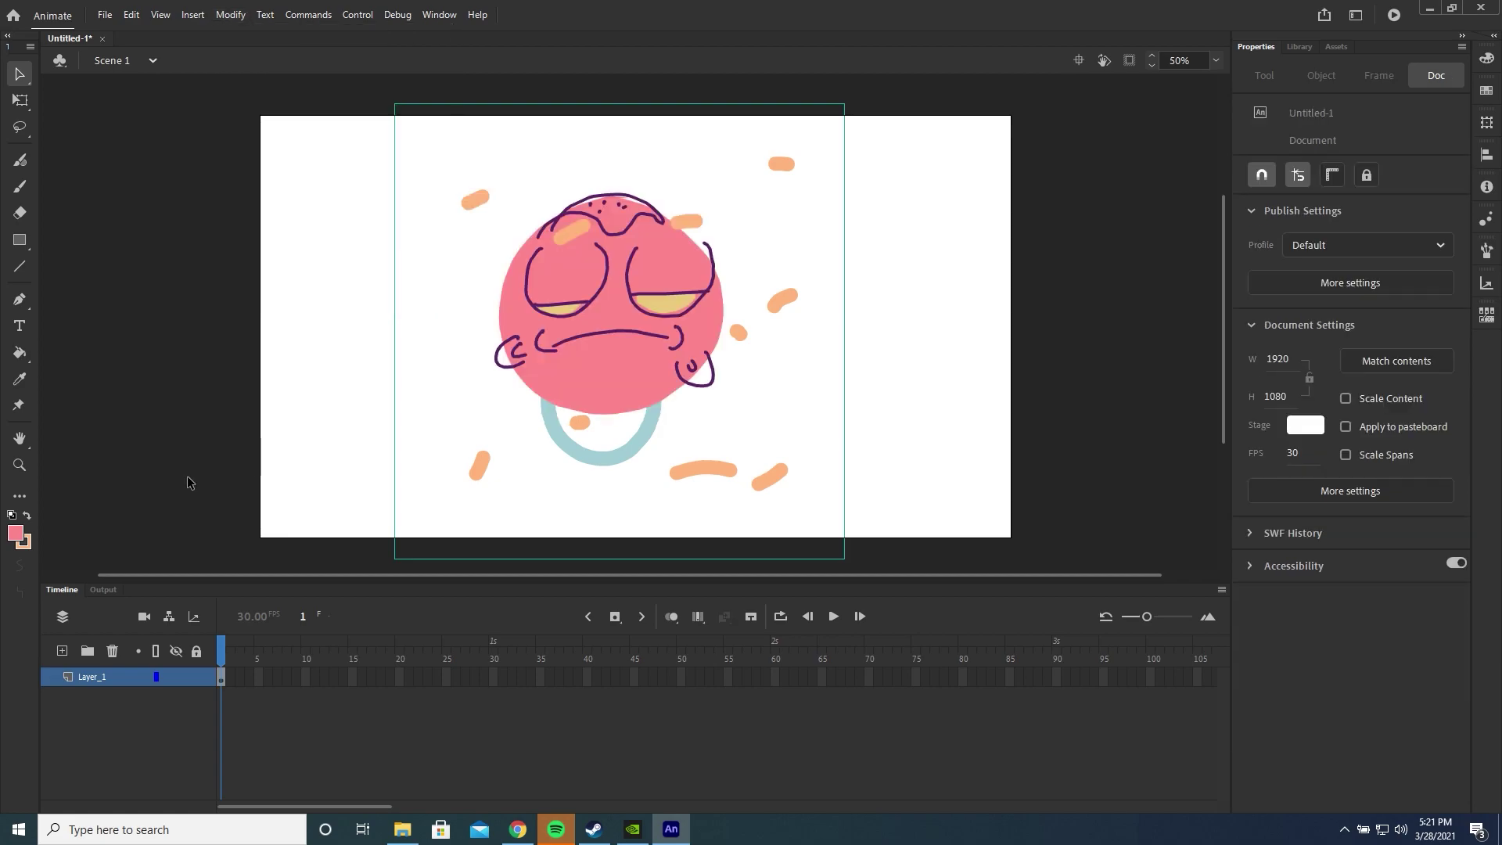
left_click(518, 829)
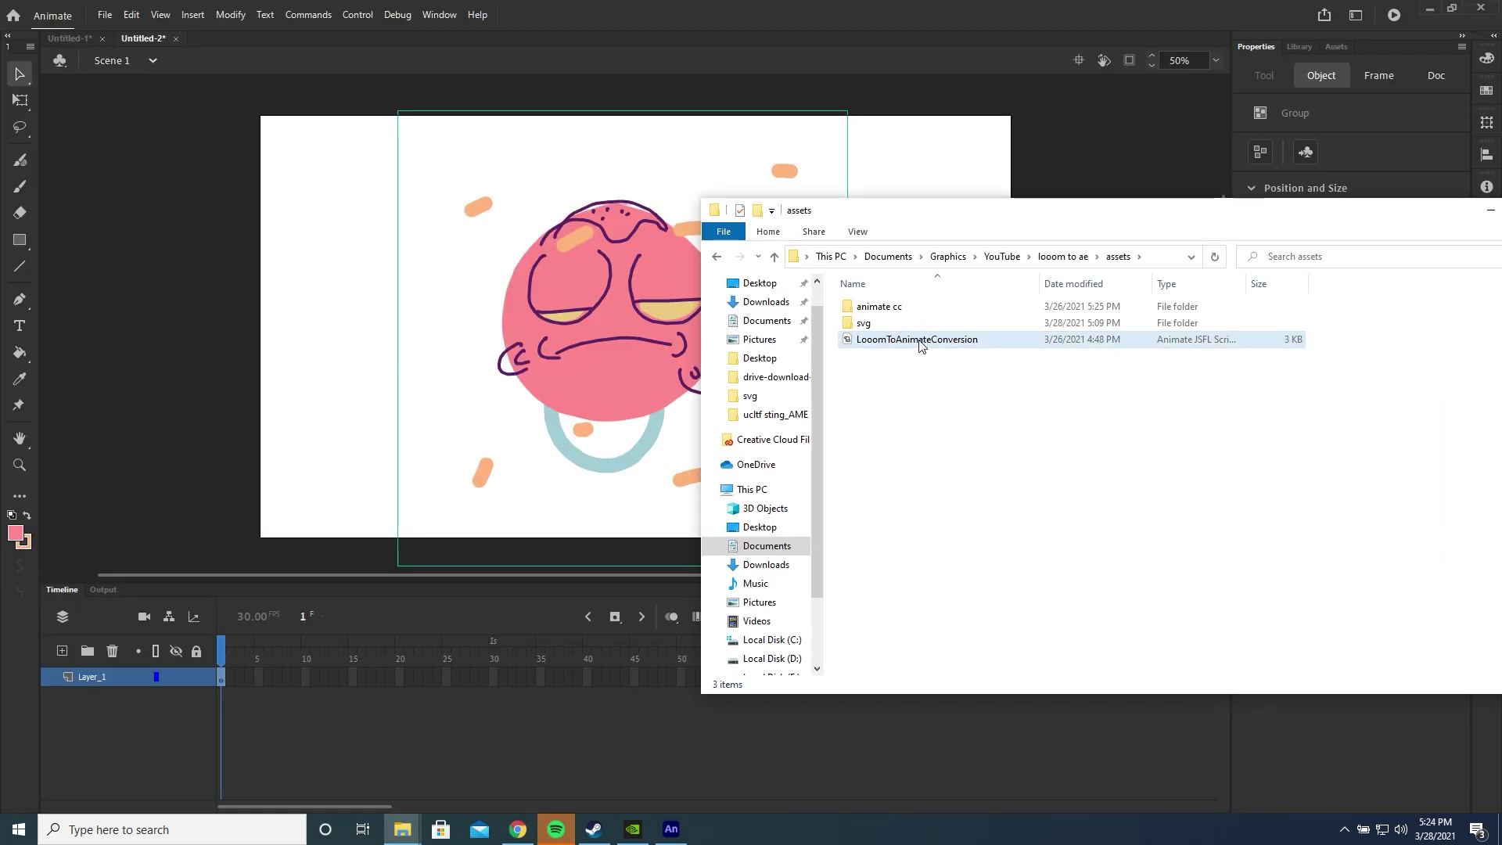
double_click(984, 341)
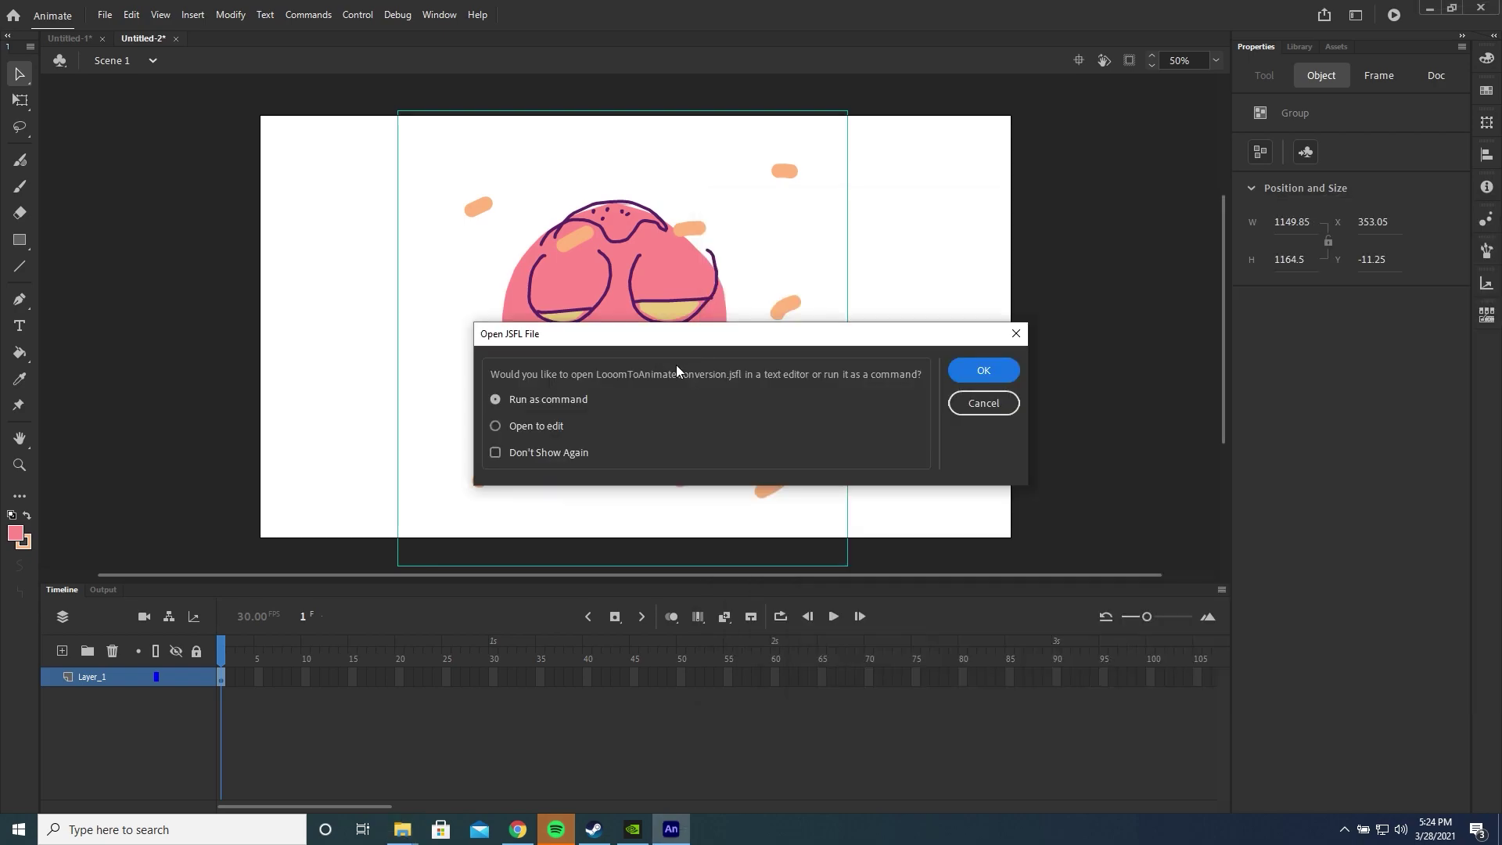
key("Return")
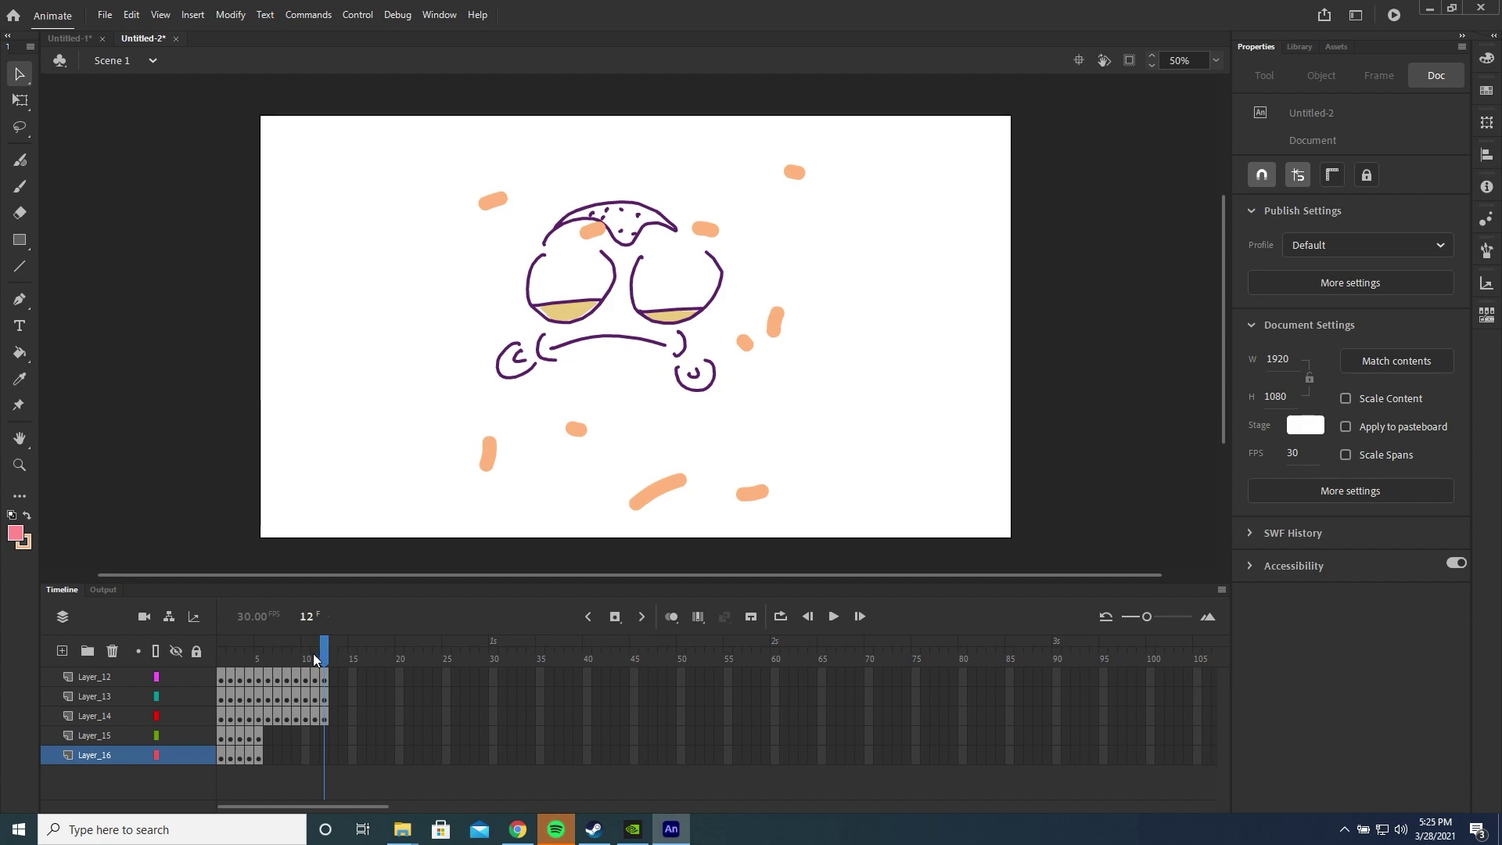
- Preview the converted frames and inspect Layer_15's drawings in frames 1–7
left_click_drag(313, 654, 249, 654)
left_click(248, 735)
left_click(280, 655)
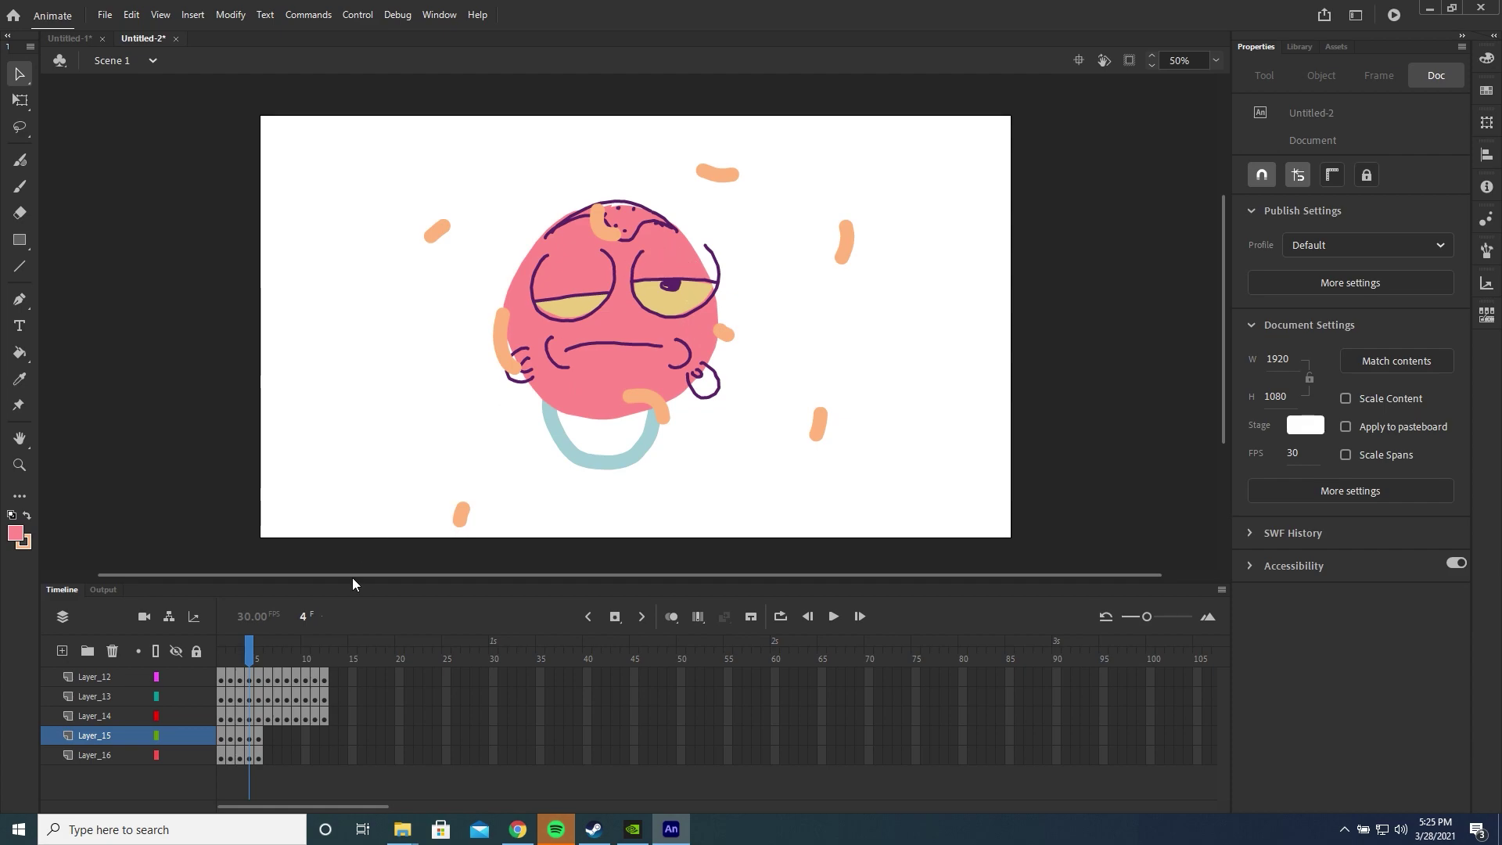
mouse_move(246, 650)
left_mouse_down()
mouse_move(222, 652)
mouse_move(259, 655)
left_mouse_up()
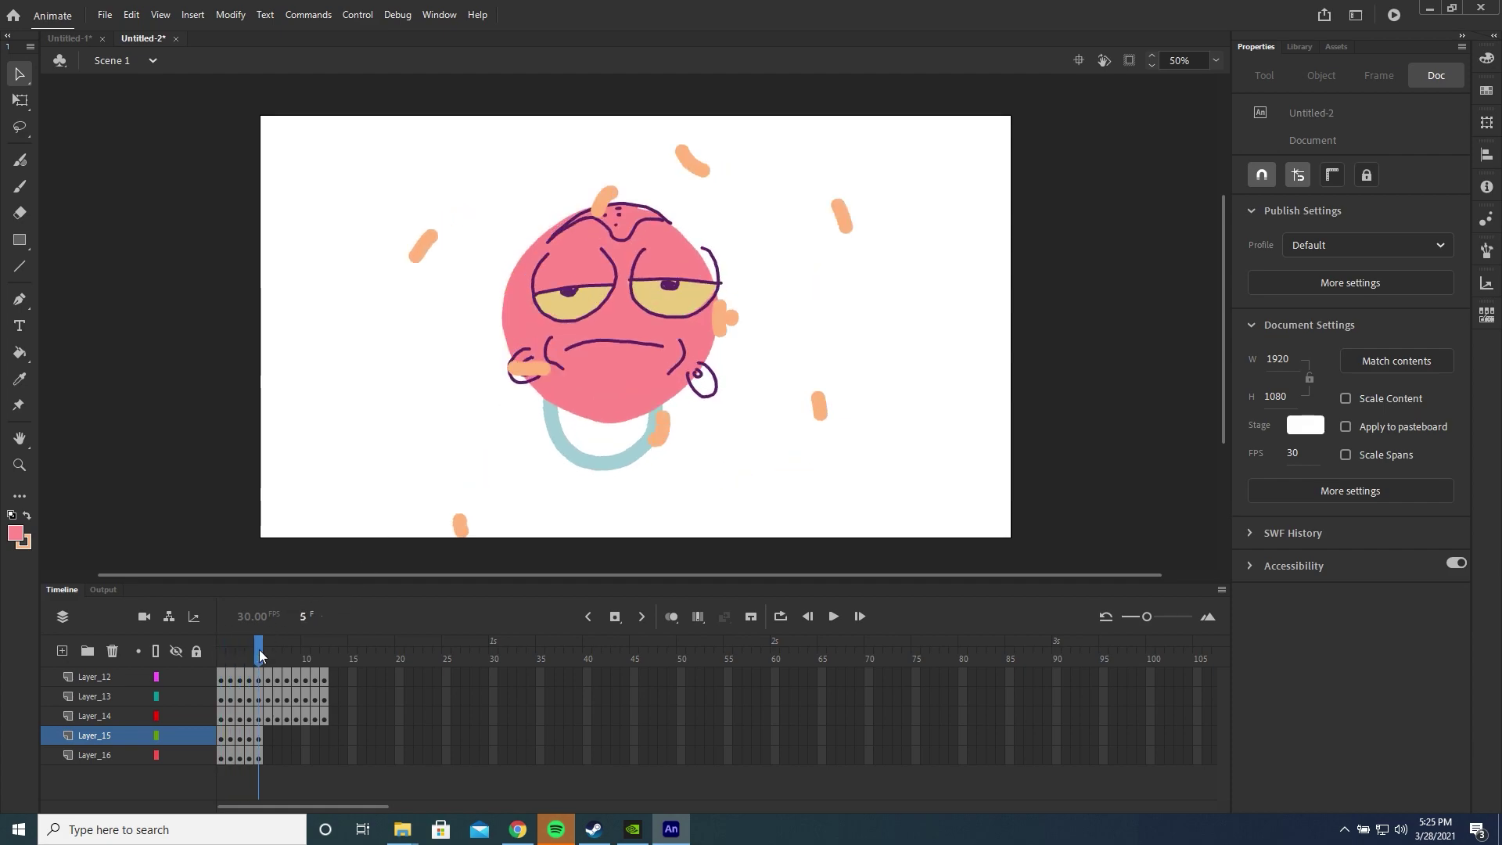
mouse_move(260, 650)
left_mouse_down()
mouse_move(246, 653)
mouse_move(309, 646)
mouse_move(260, 650)
left_mouse_up()
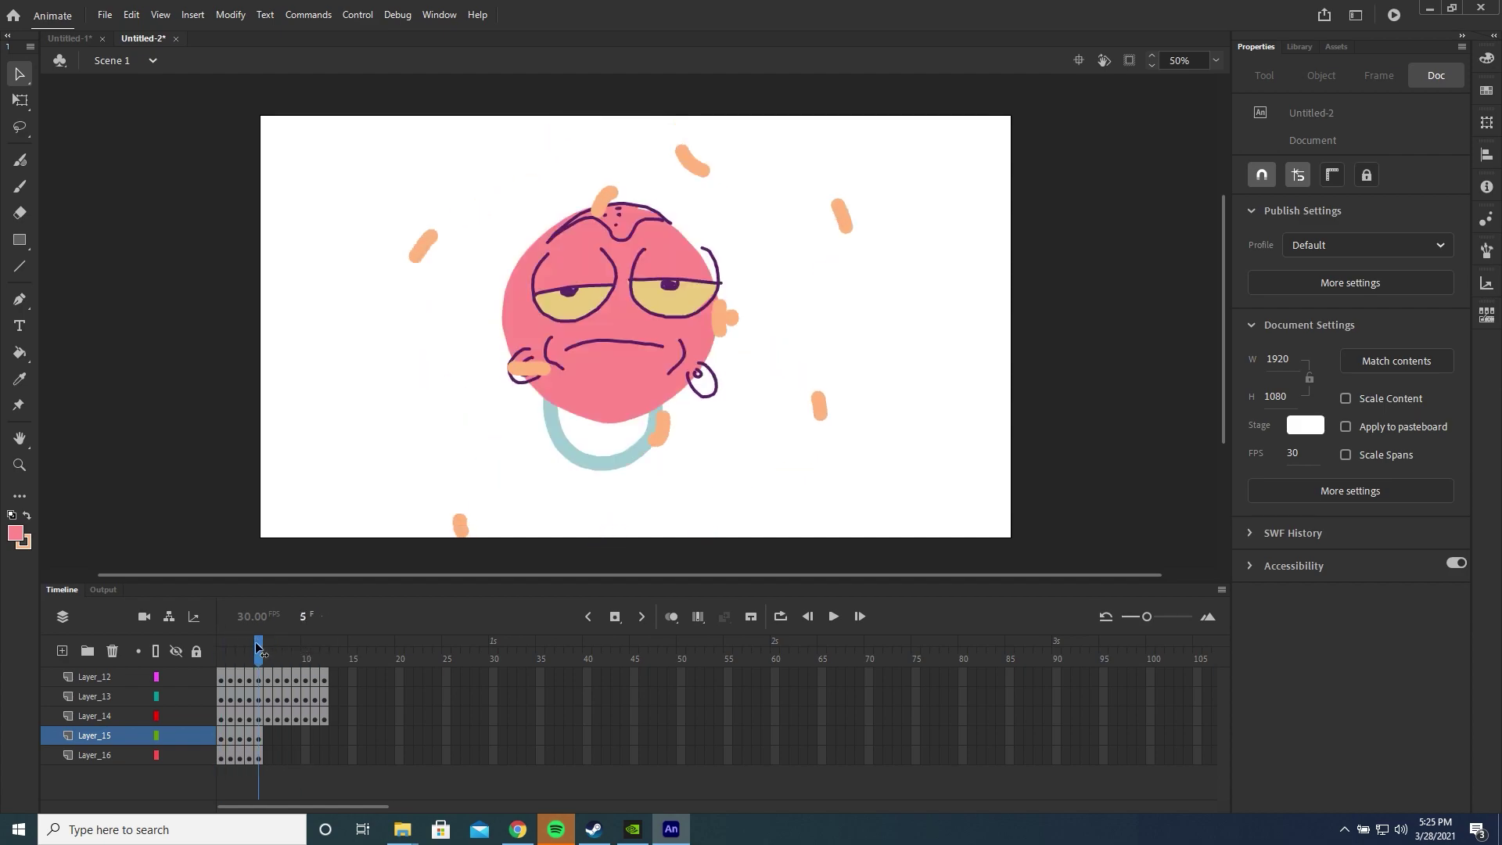
left_click(275, 738)
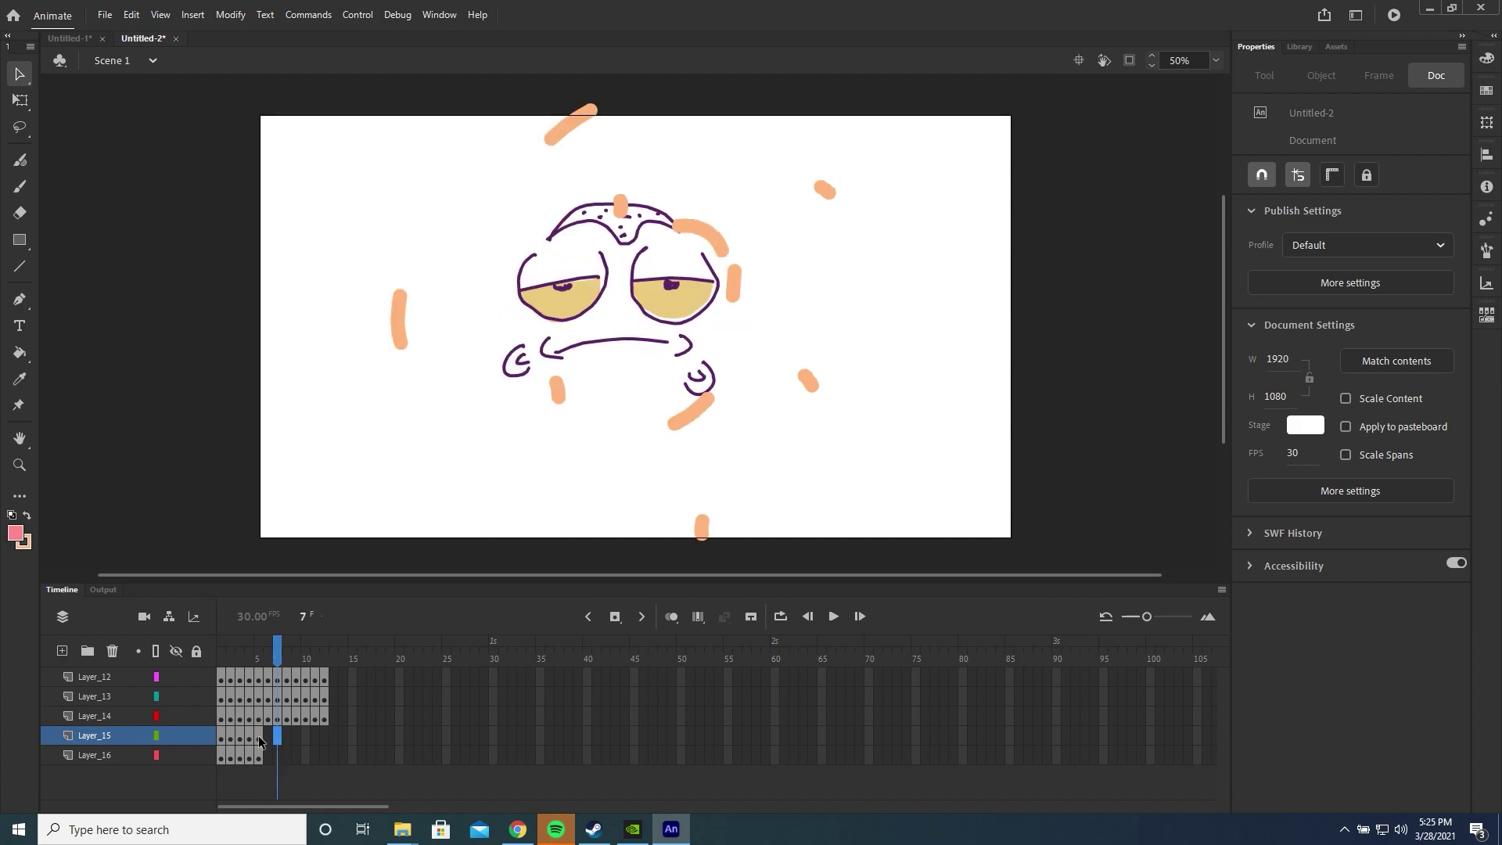
- Cut frames 2–5 on Layer_15 and Layer_16 and paste them at frame 6
left_click_drag(258, 736, 224, 757)
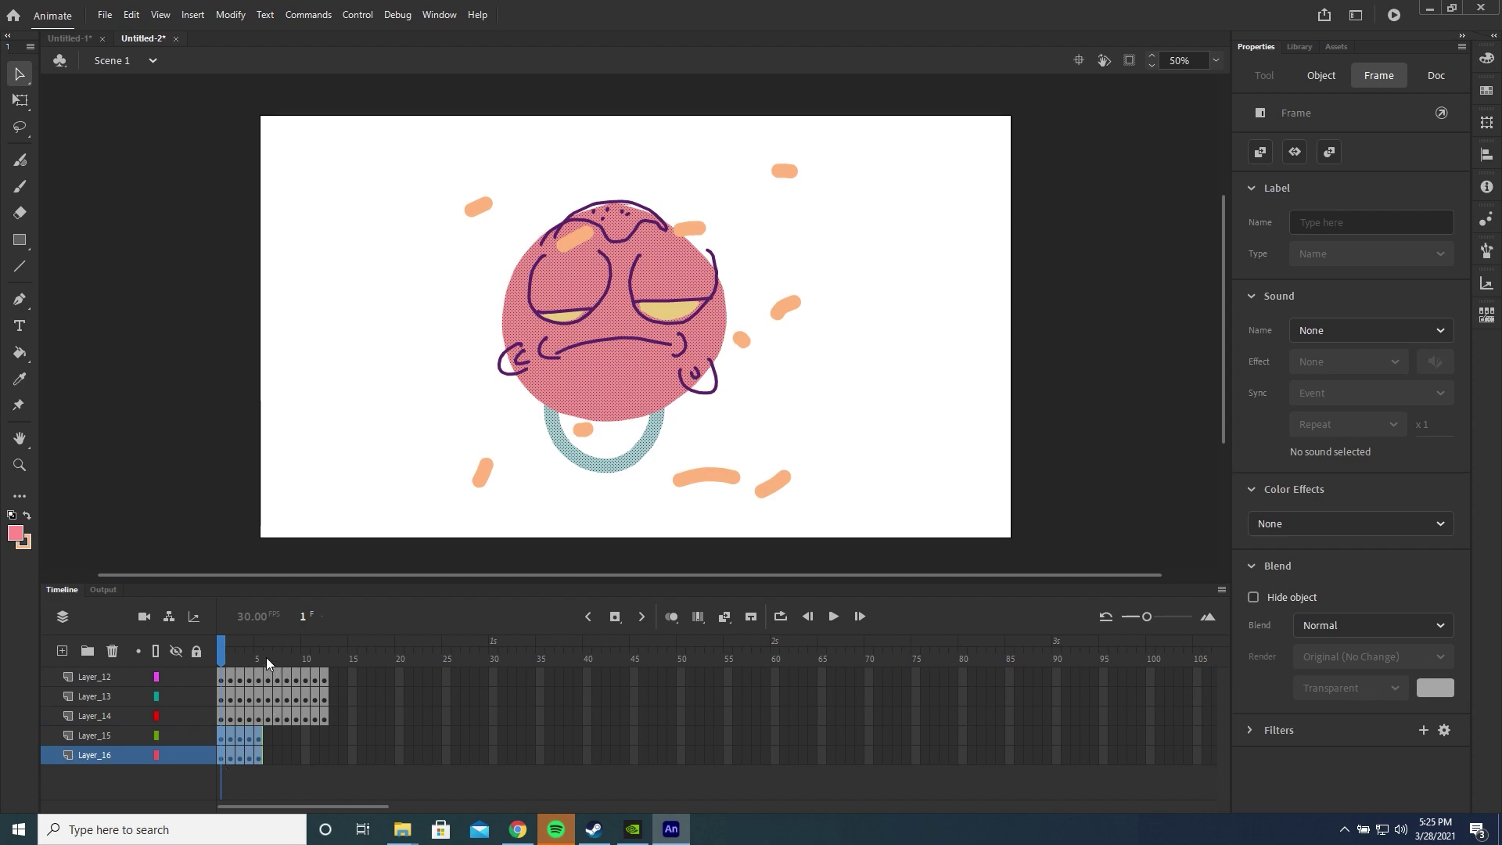
right_click(247, 738)
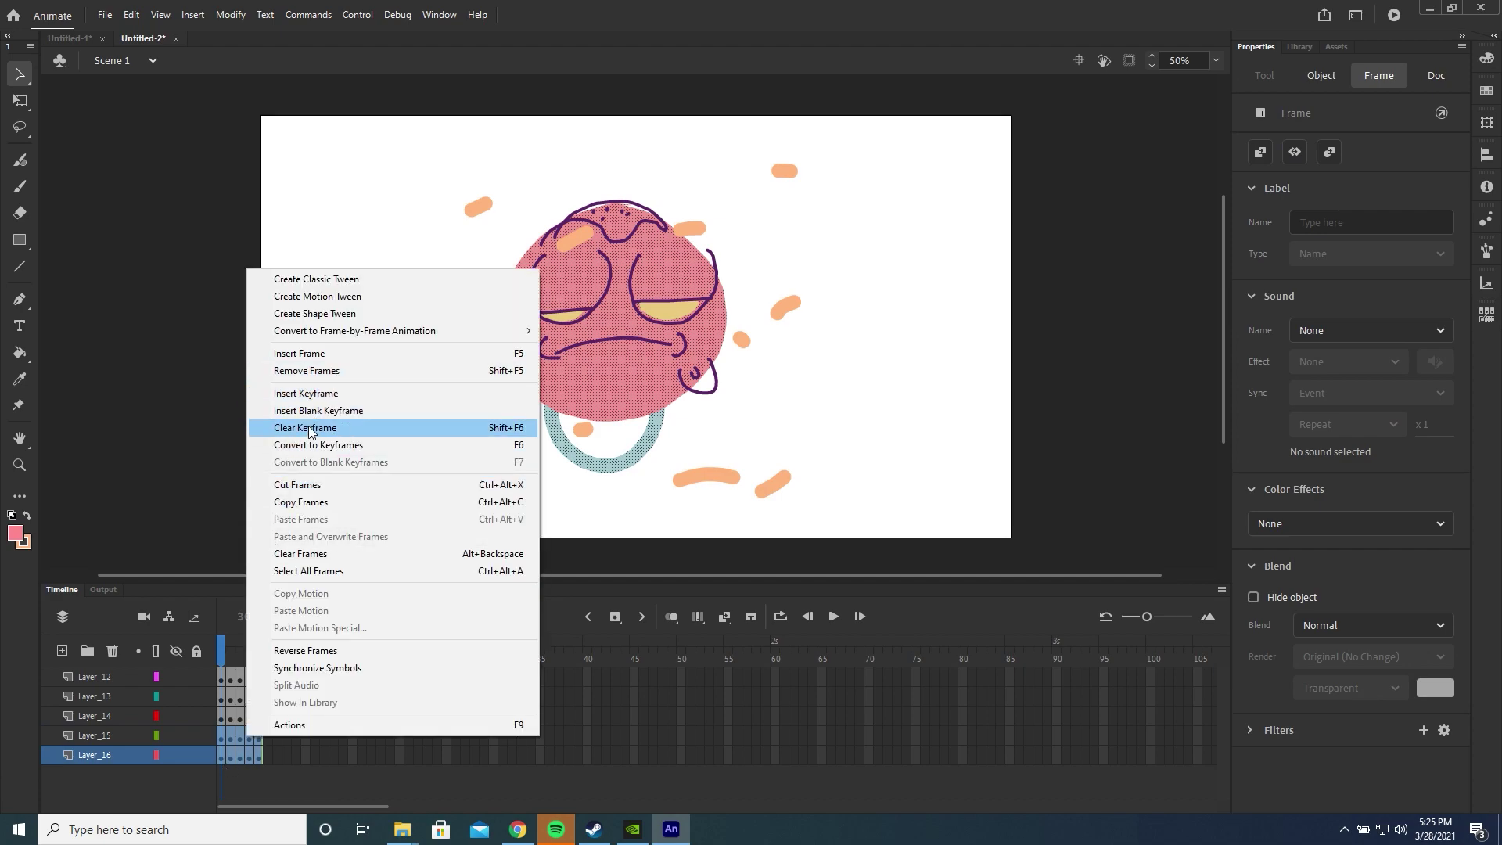
left_click(305, 486)
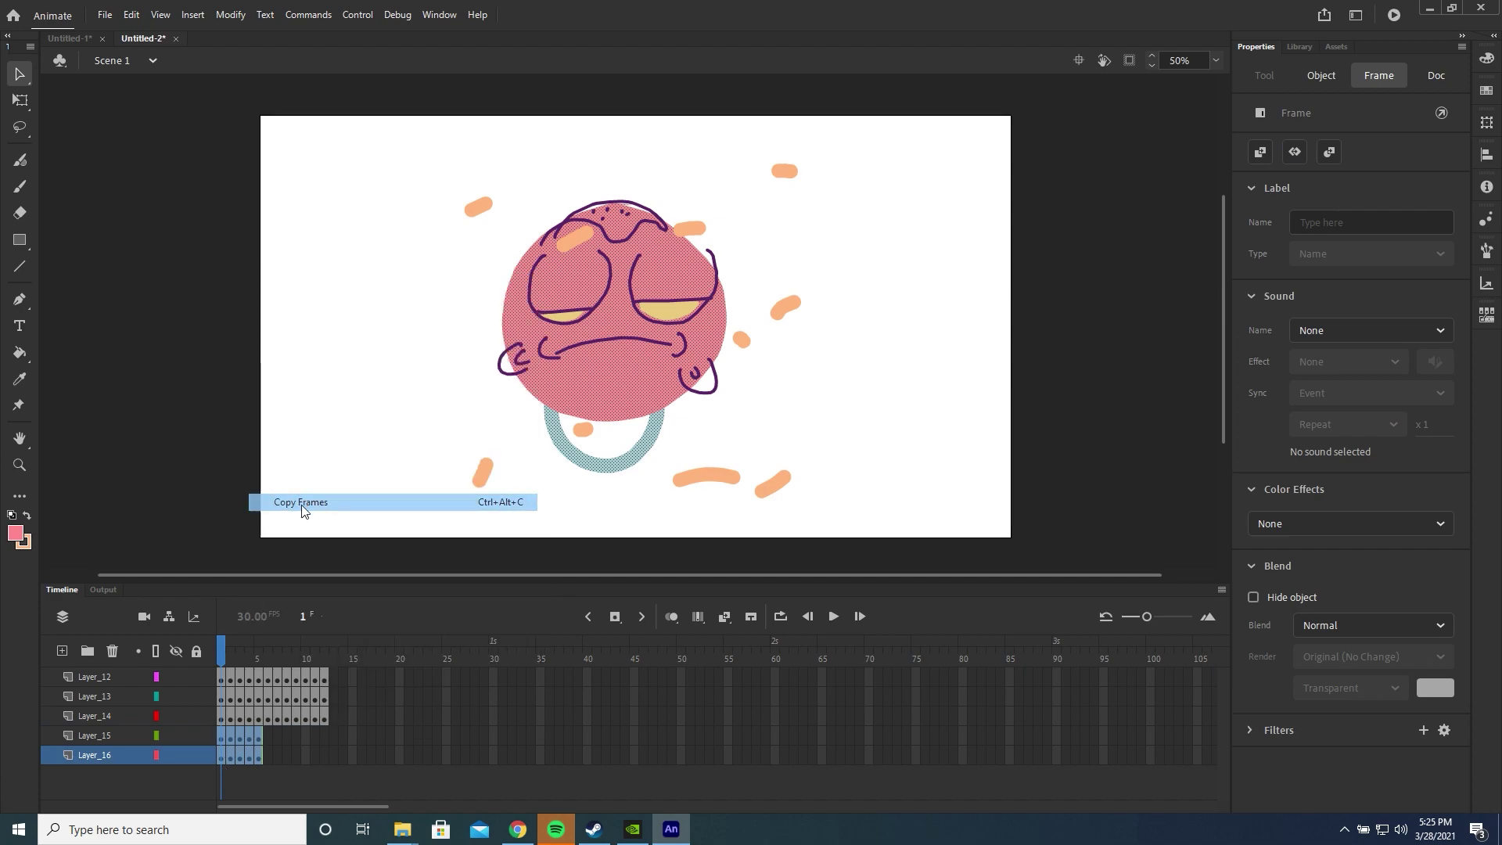
left_click_drag(269, 726, 275, 747)
right_click(269, 735)
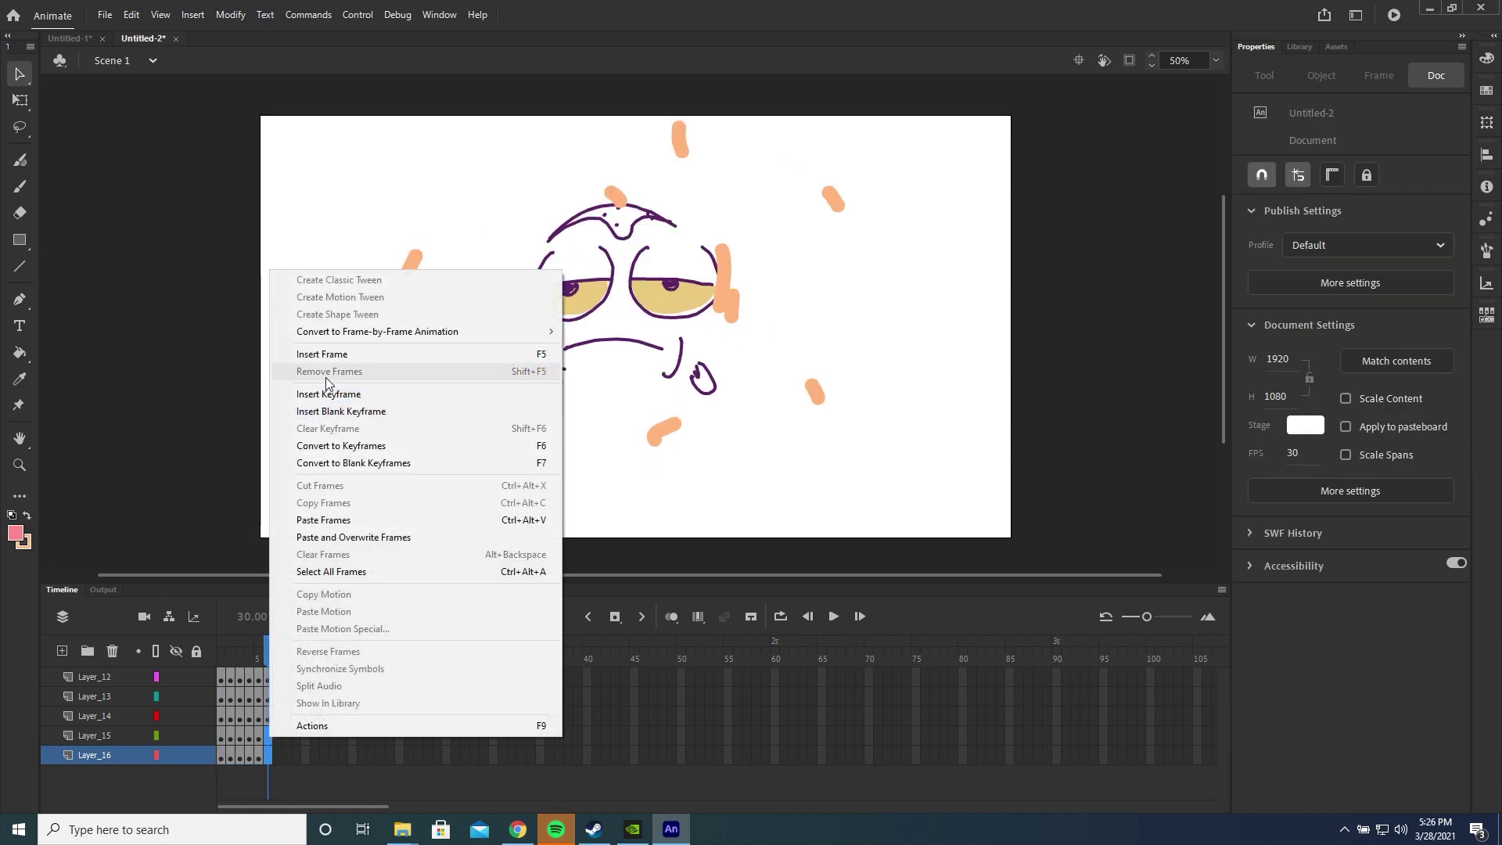
left_click(325, 521)
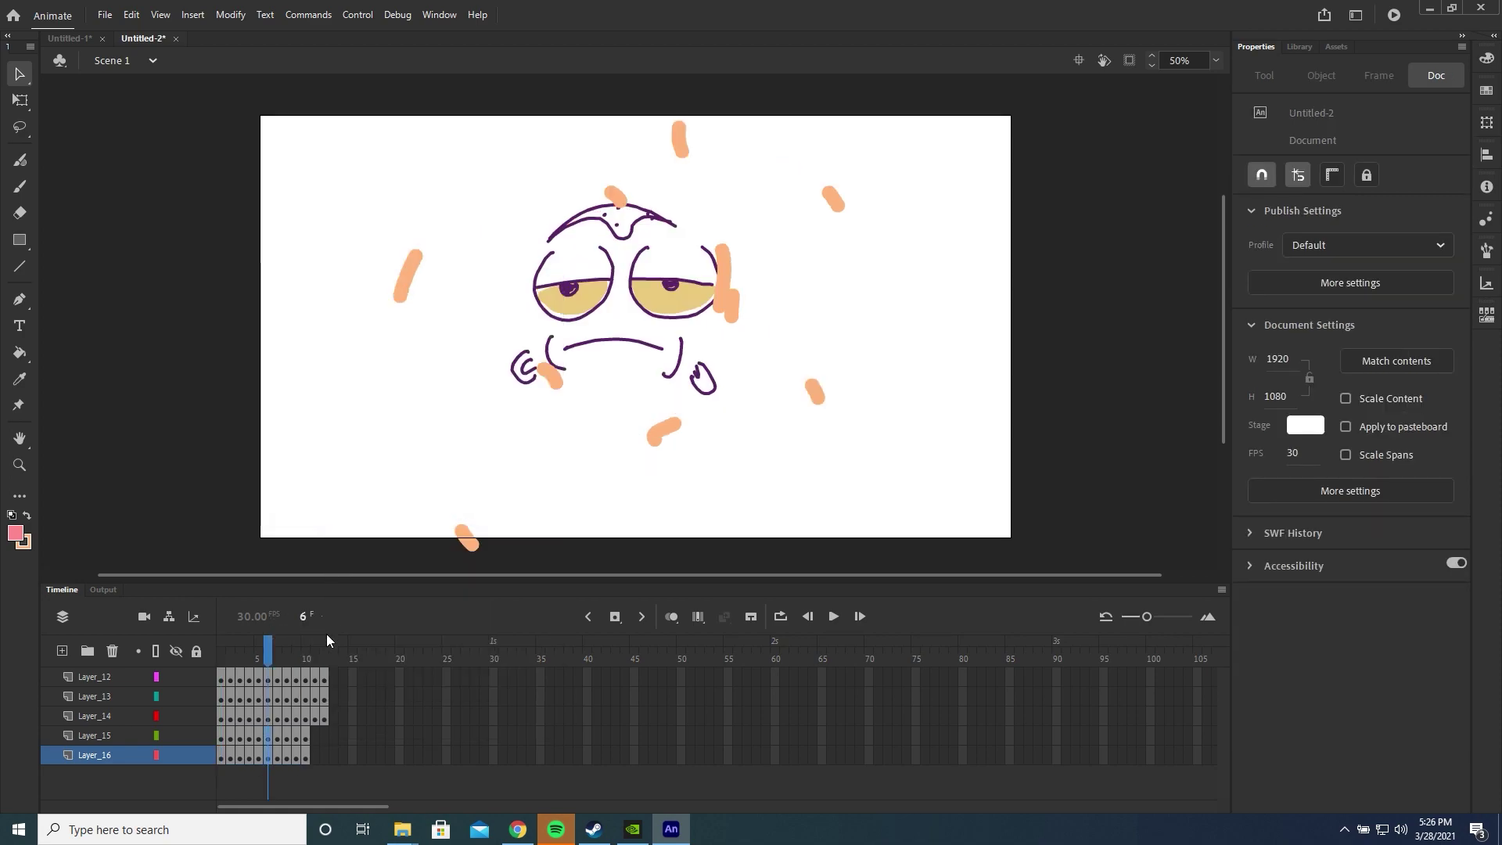
- Copy frame 5 of Layer_15 and Layer_16 to frame 11 and check the sequence
left_click_drag(327, 640, 296, 747)
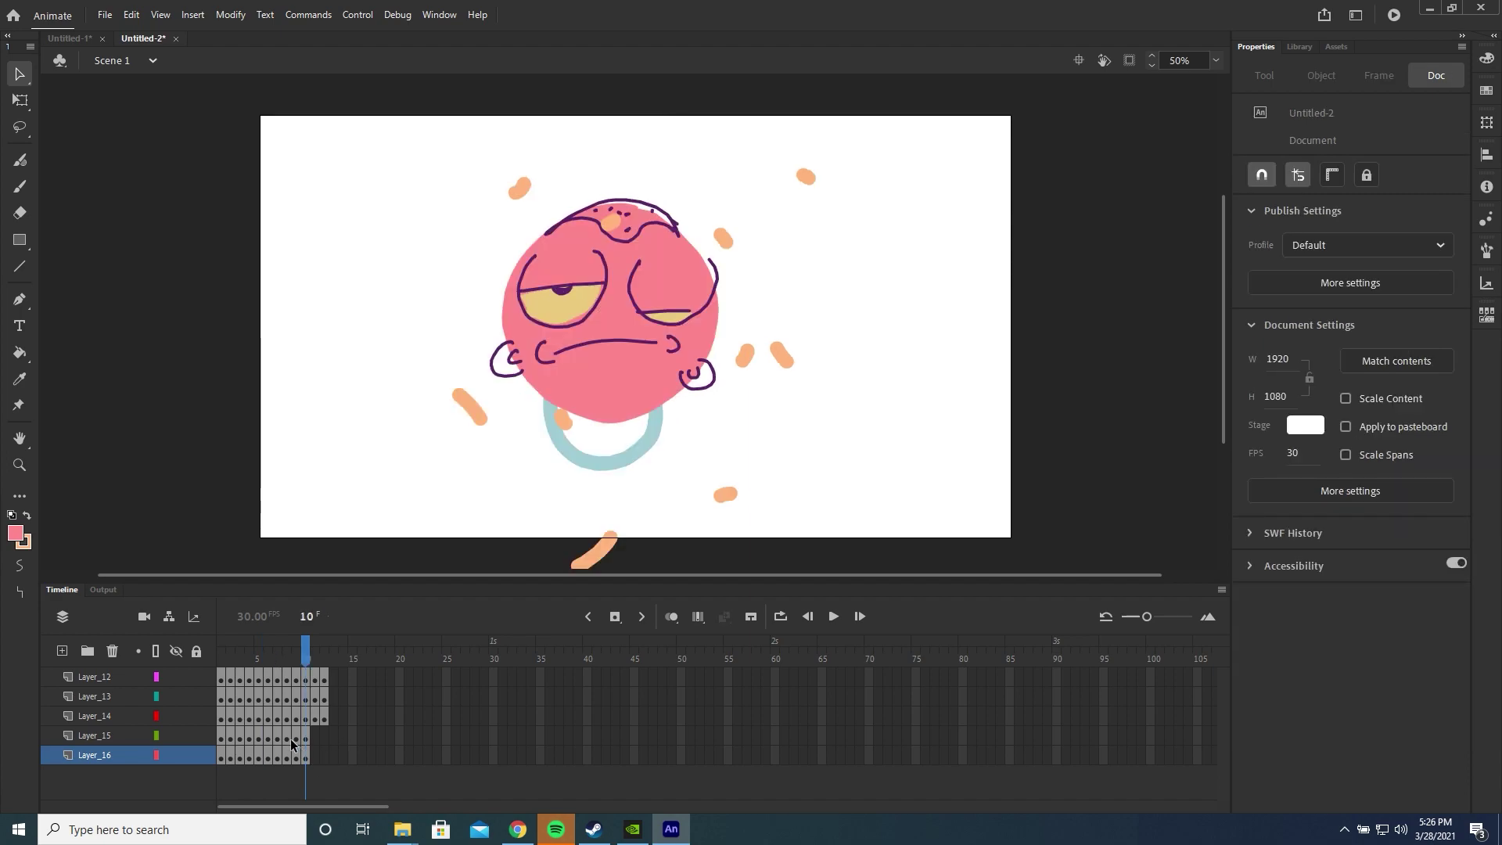
left_click(286, 755)
left_click_drag(252, 738, 258, 756)
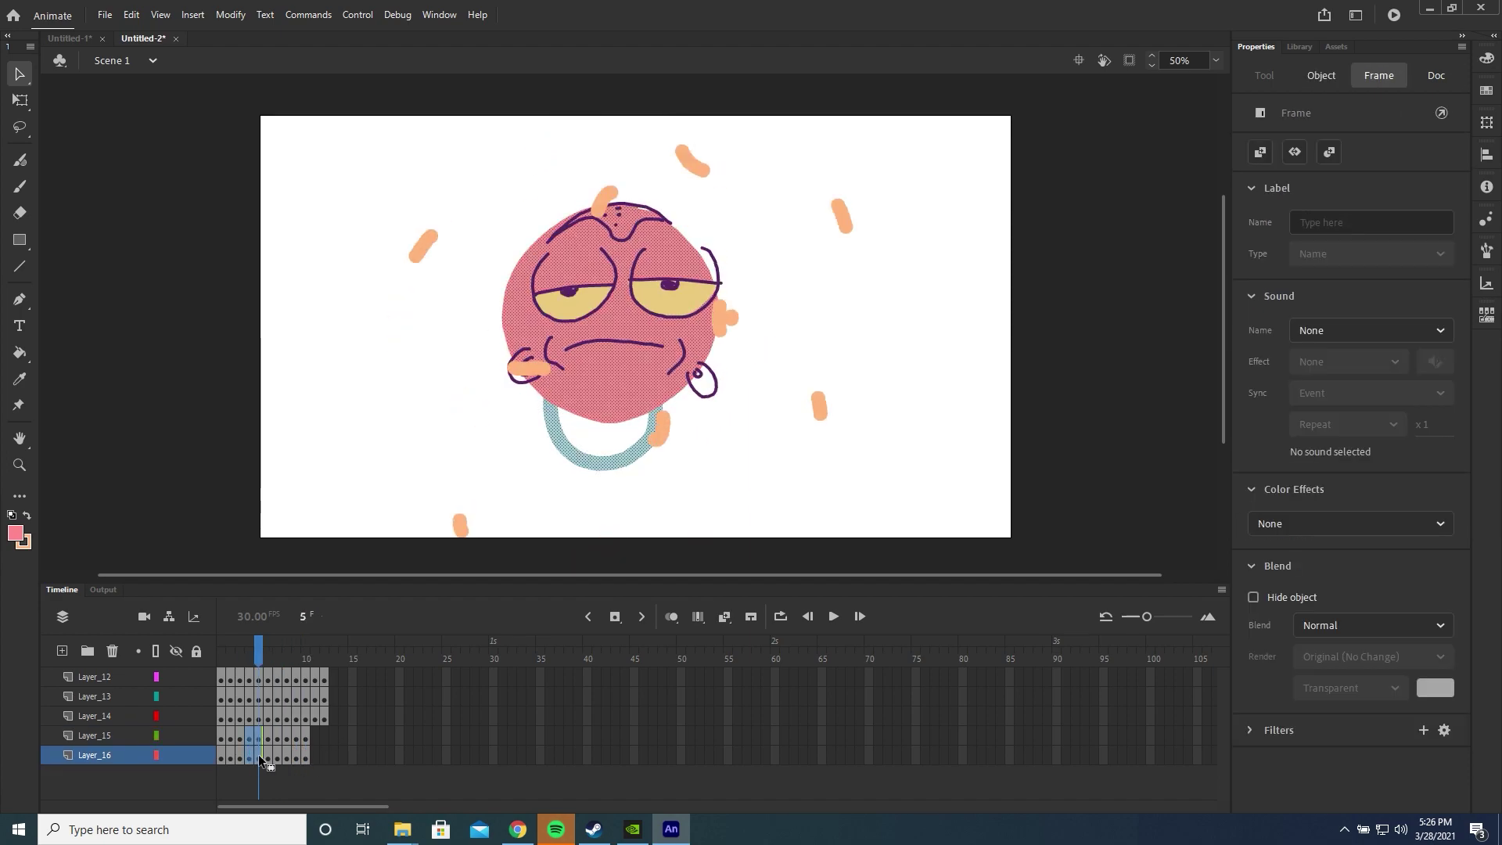
right_click(258, 754)
left_click(326, 521)
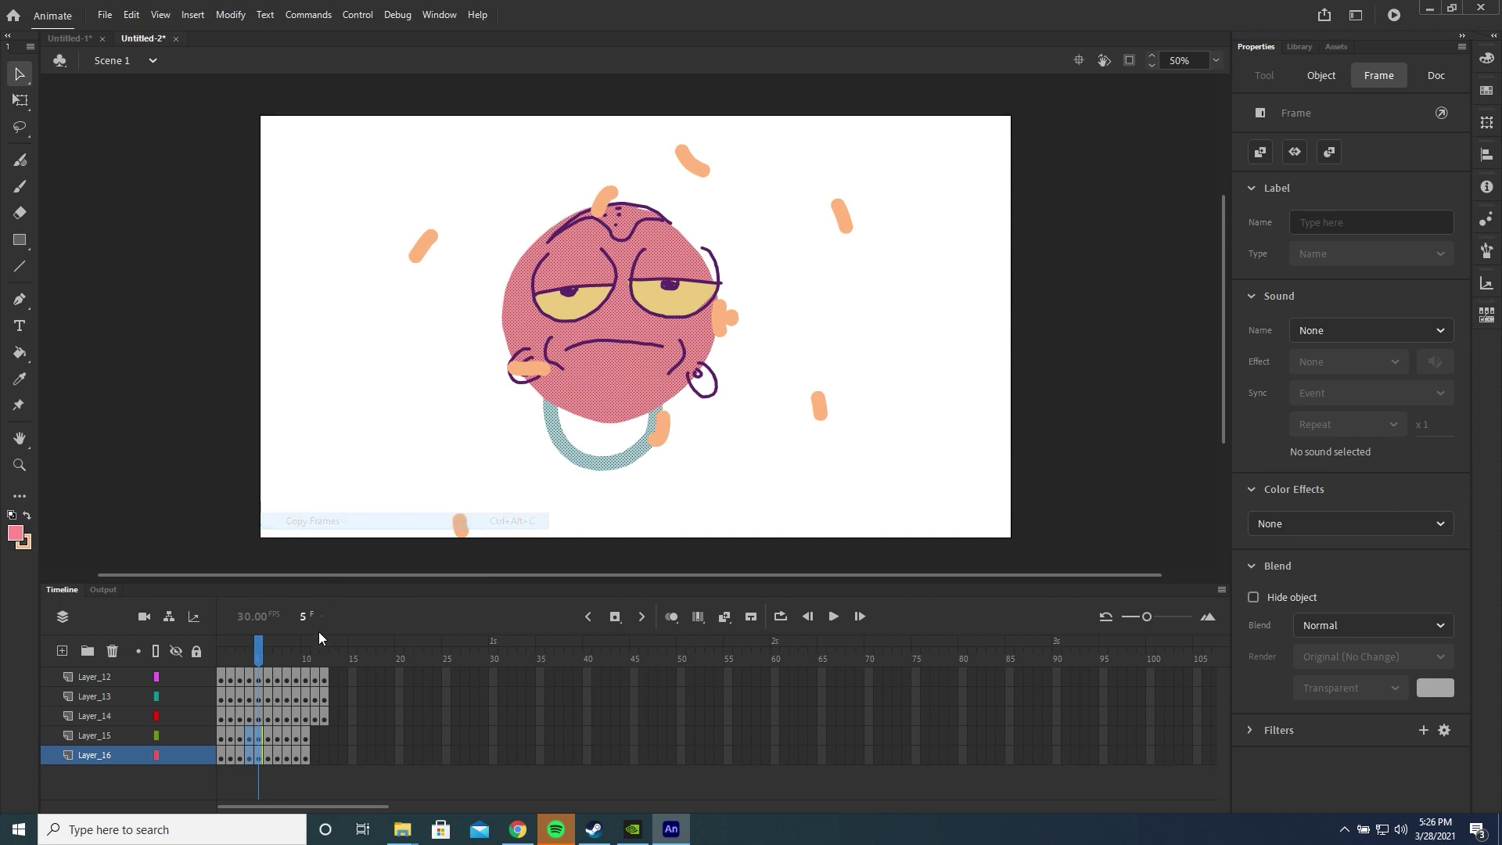
left_click(319, 639)
left_click_drag(318, 741, 316, 753)
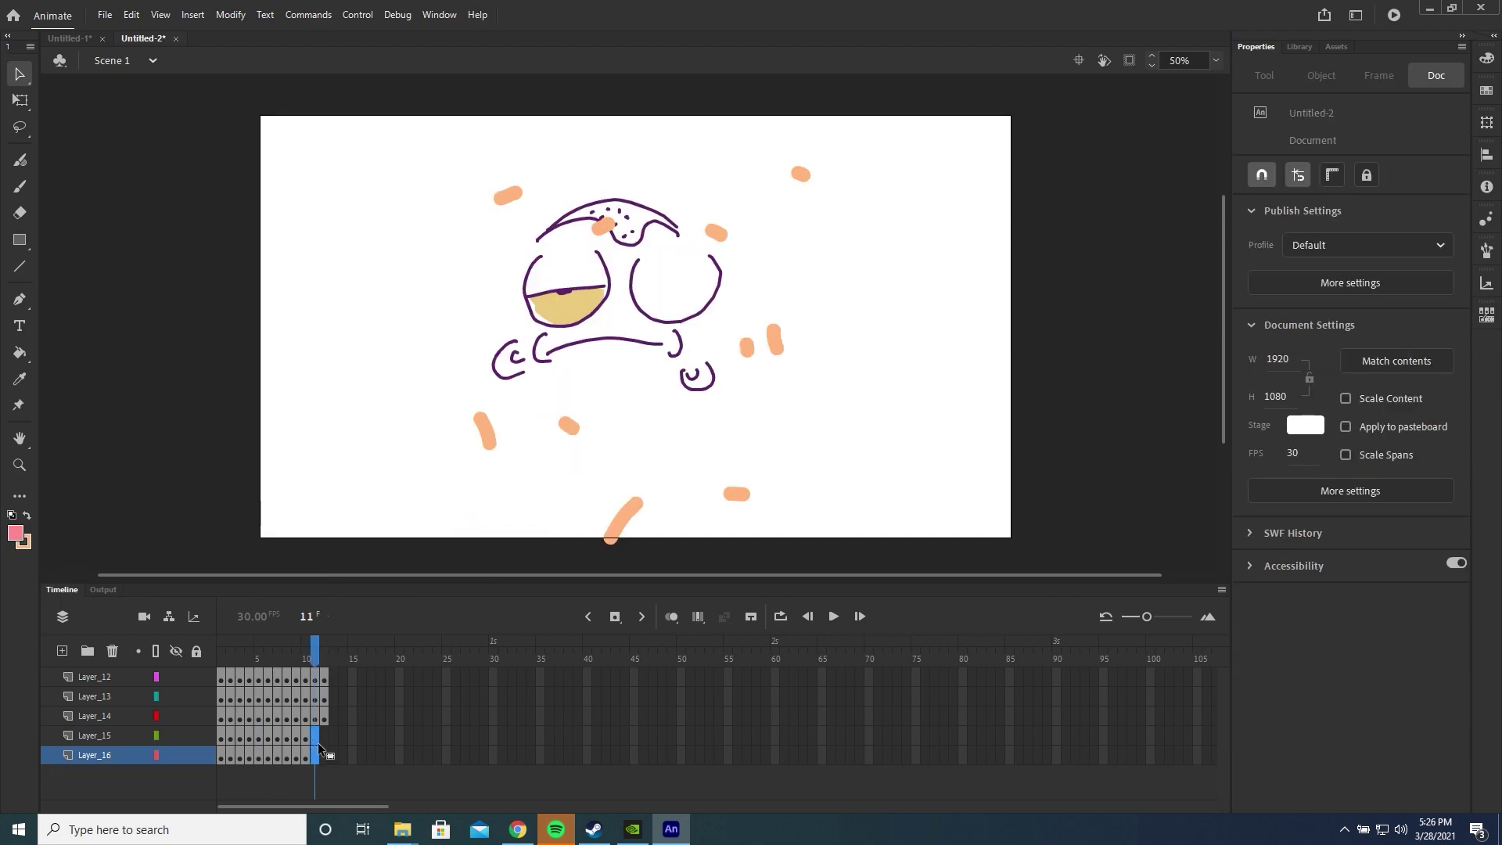
right_click(316, 753)
left_click(357, 521)
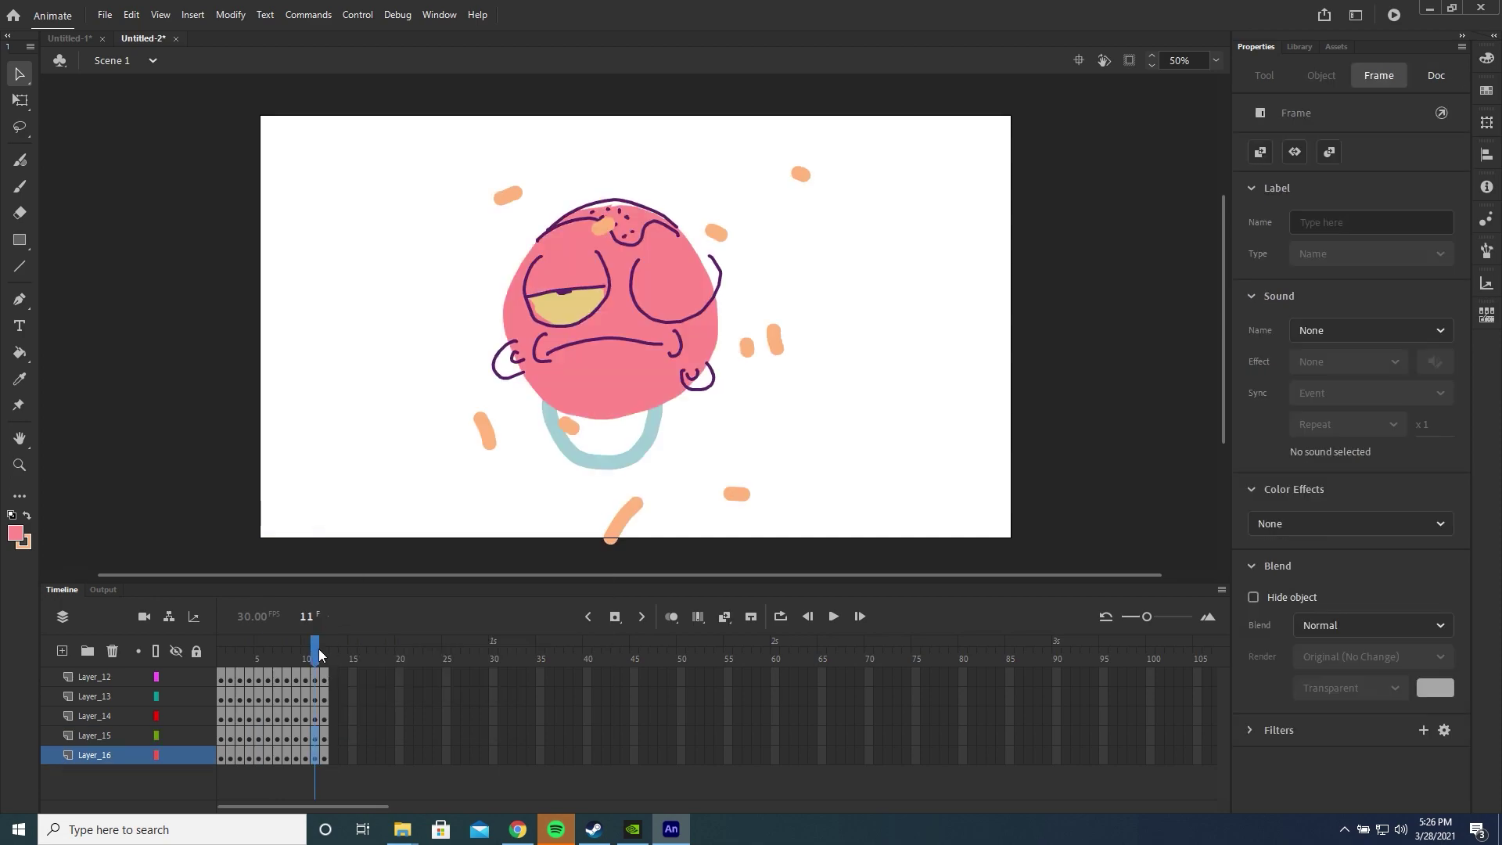
mouse_move(317, 649)
left_mouse_down()
mouse_move(242, 646)
mouse_move(296, 648)
left_mouse_up()
- Turn on looping playback over frames 1–11 and play it
key("Return")
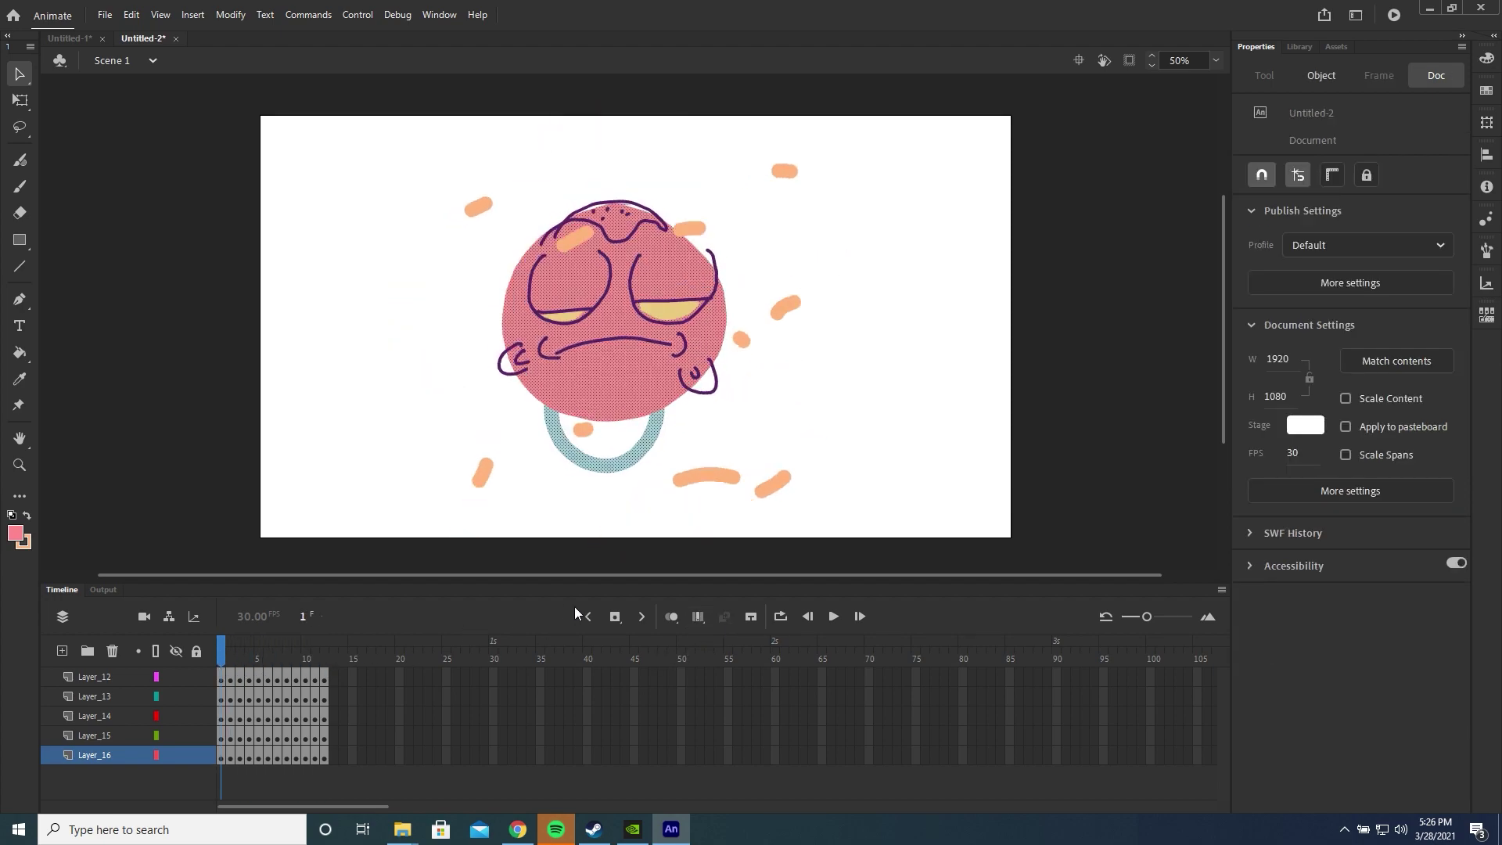
left_click(779, 617)
left_click_drag(252, 643, 321, 642)
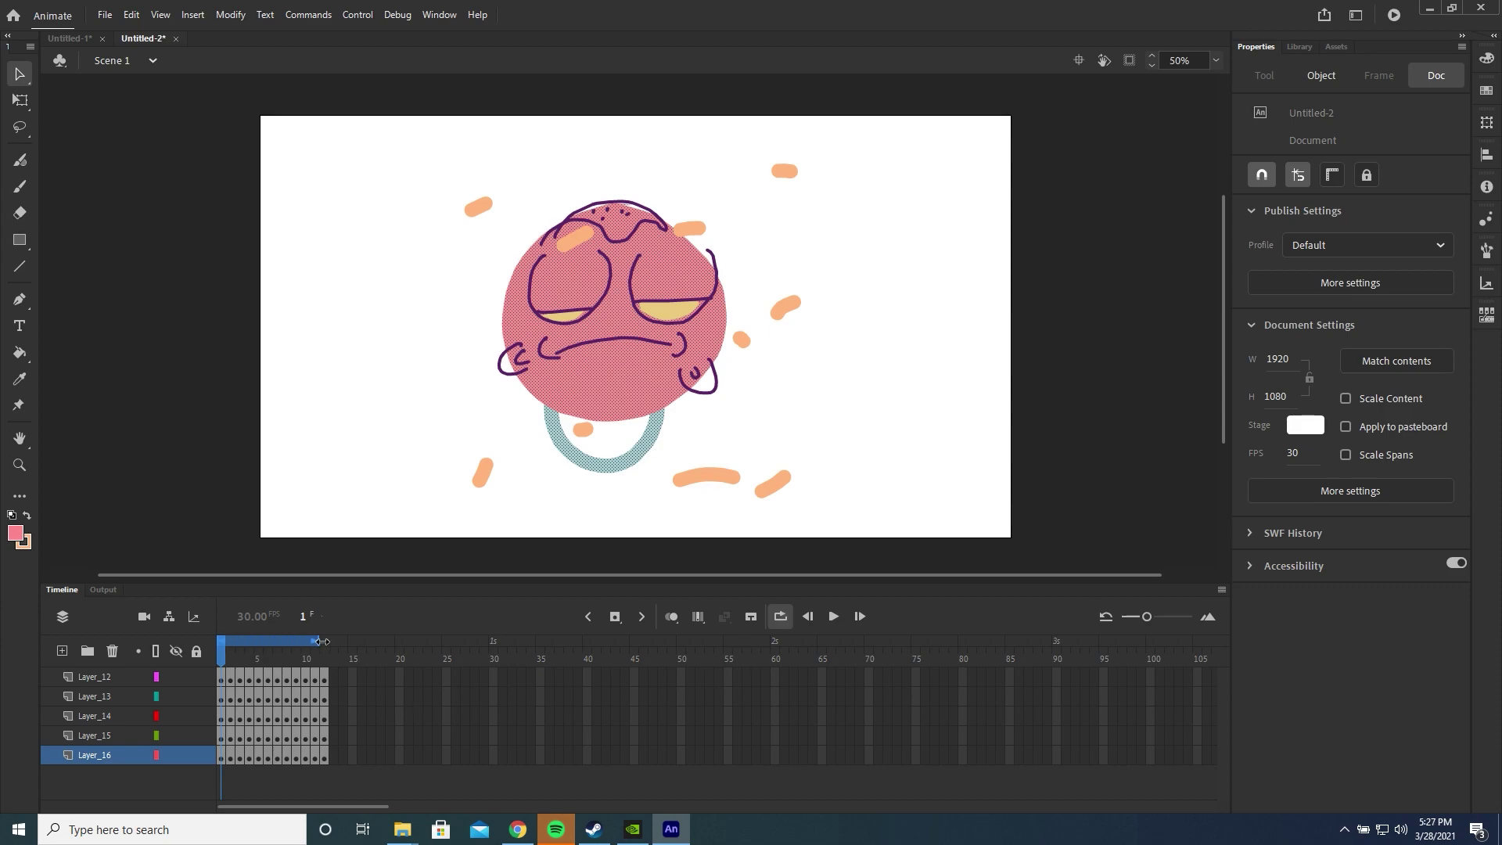
left_click(834, 617)
key("Return")
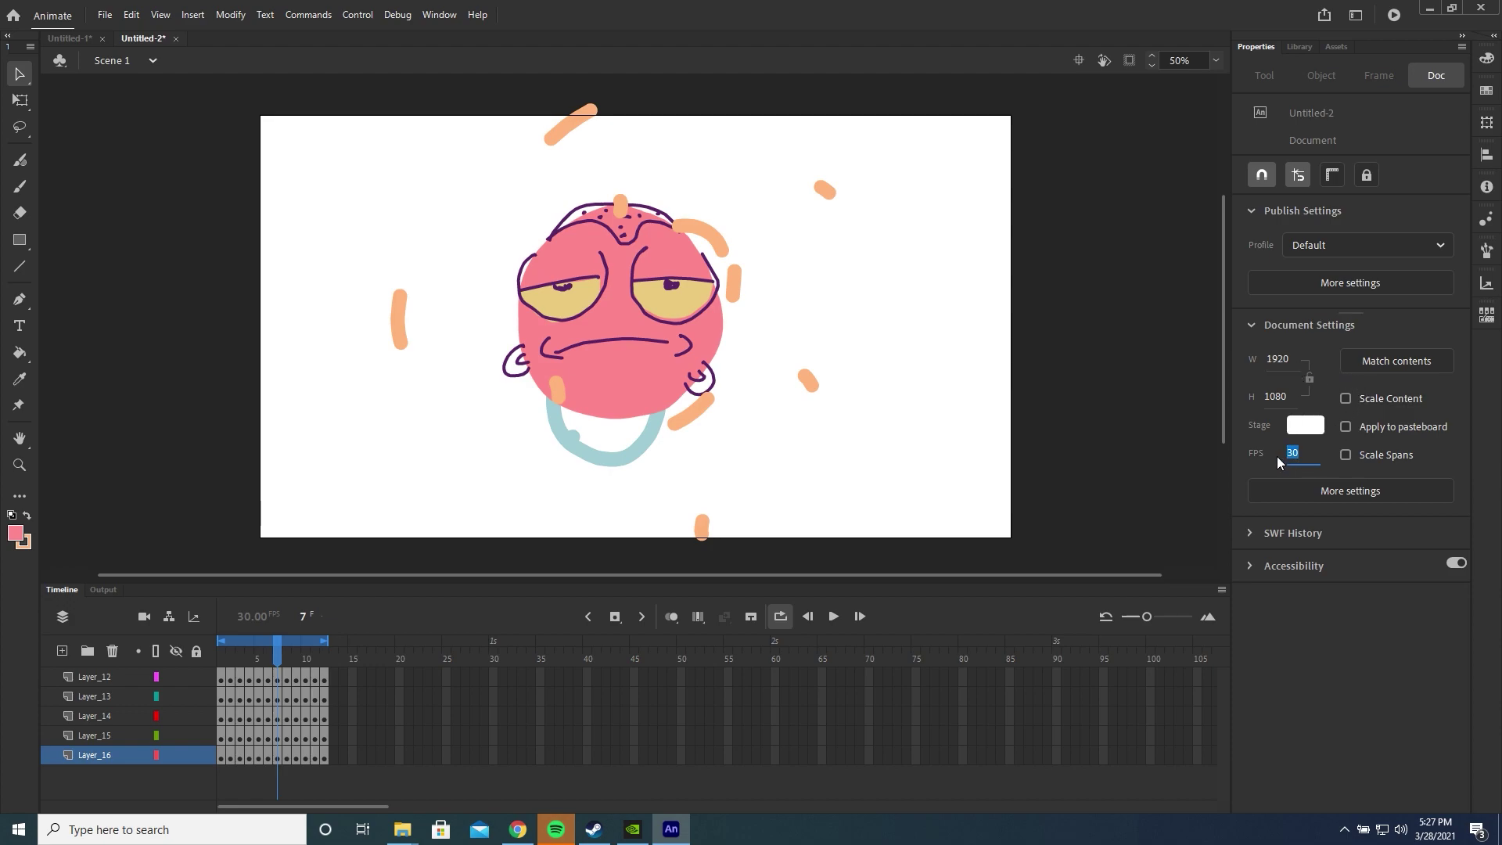
- Set the document frame rate to 12 fps
type("12")
key("Return")
key("Return")
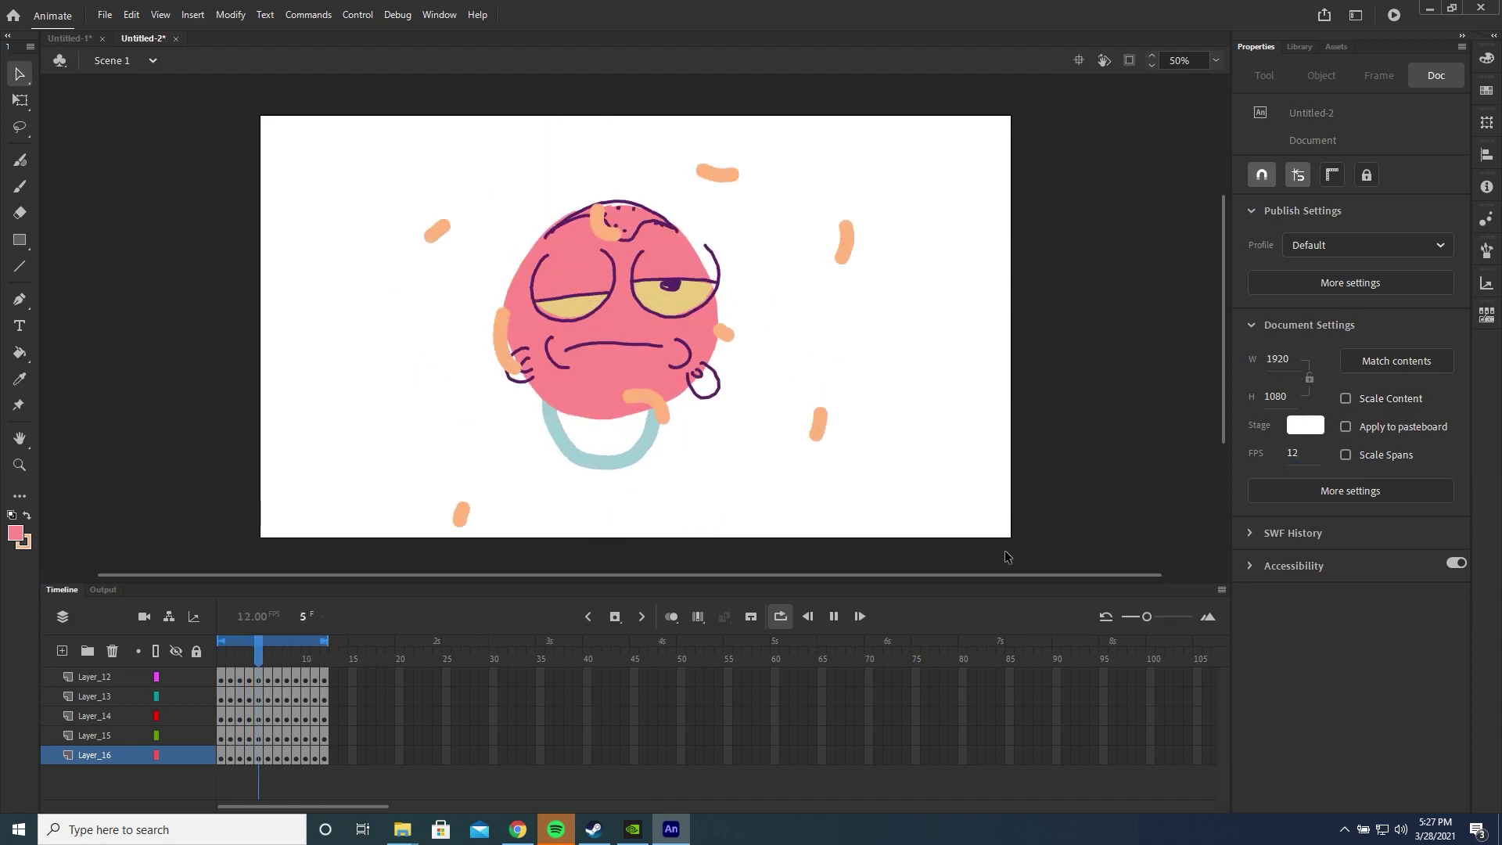
key("Return")
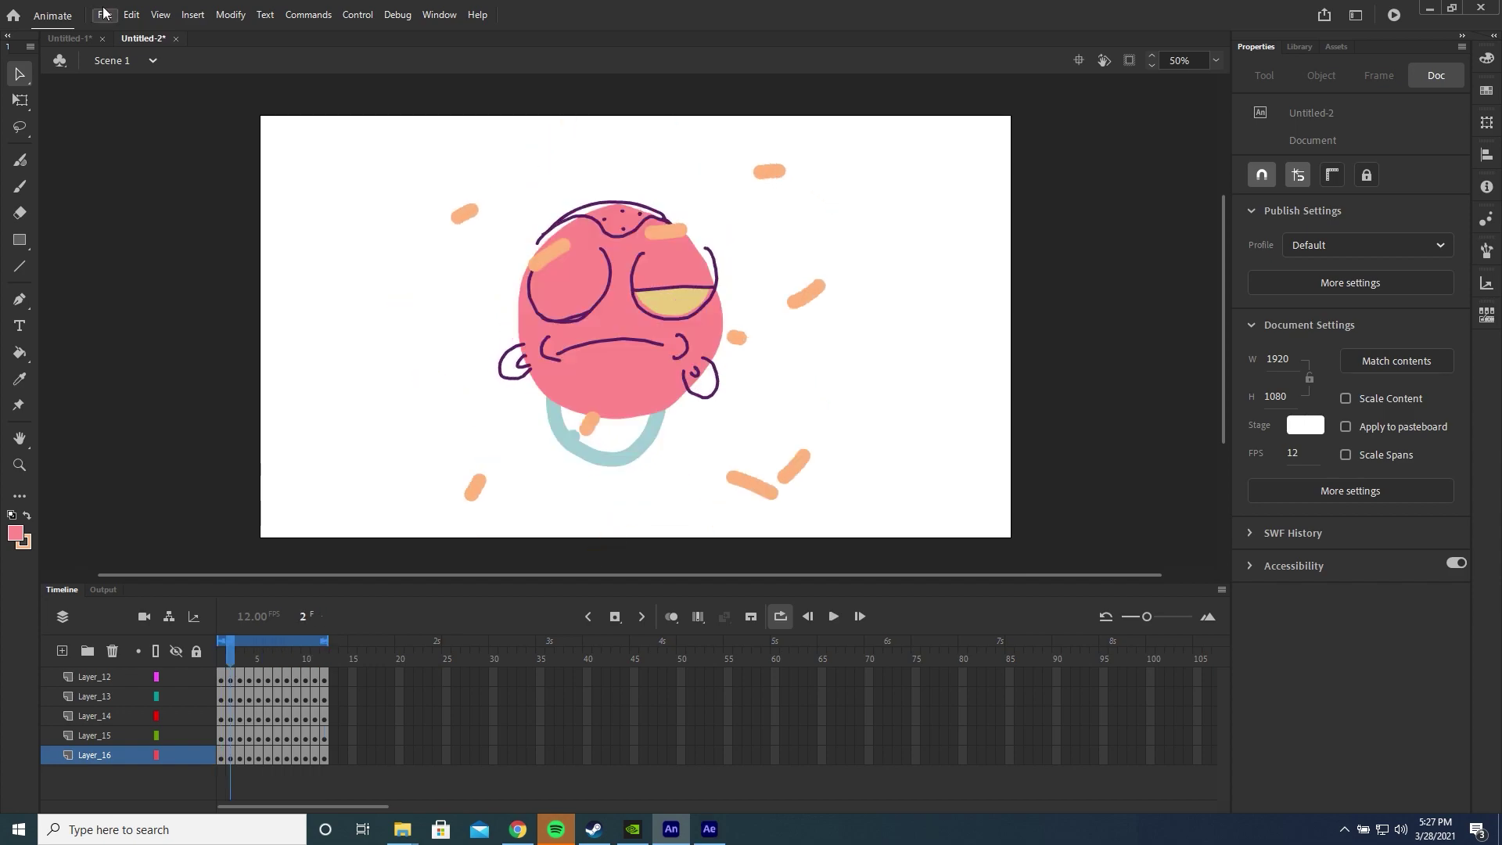
- Save the animation as a new Animate document named 'loooom'
left_click(104, 14)
left_click(145, 169)
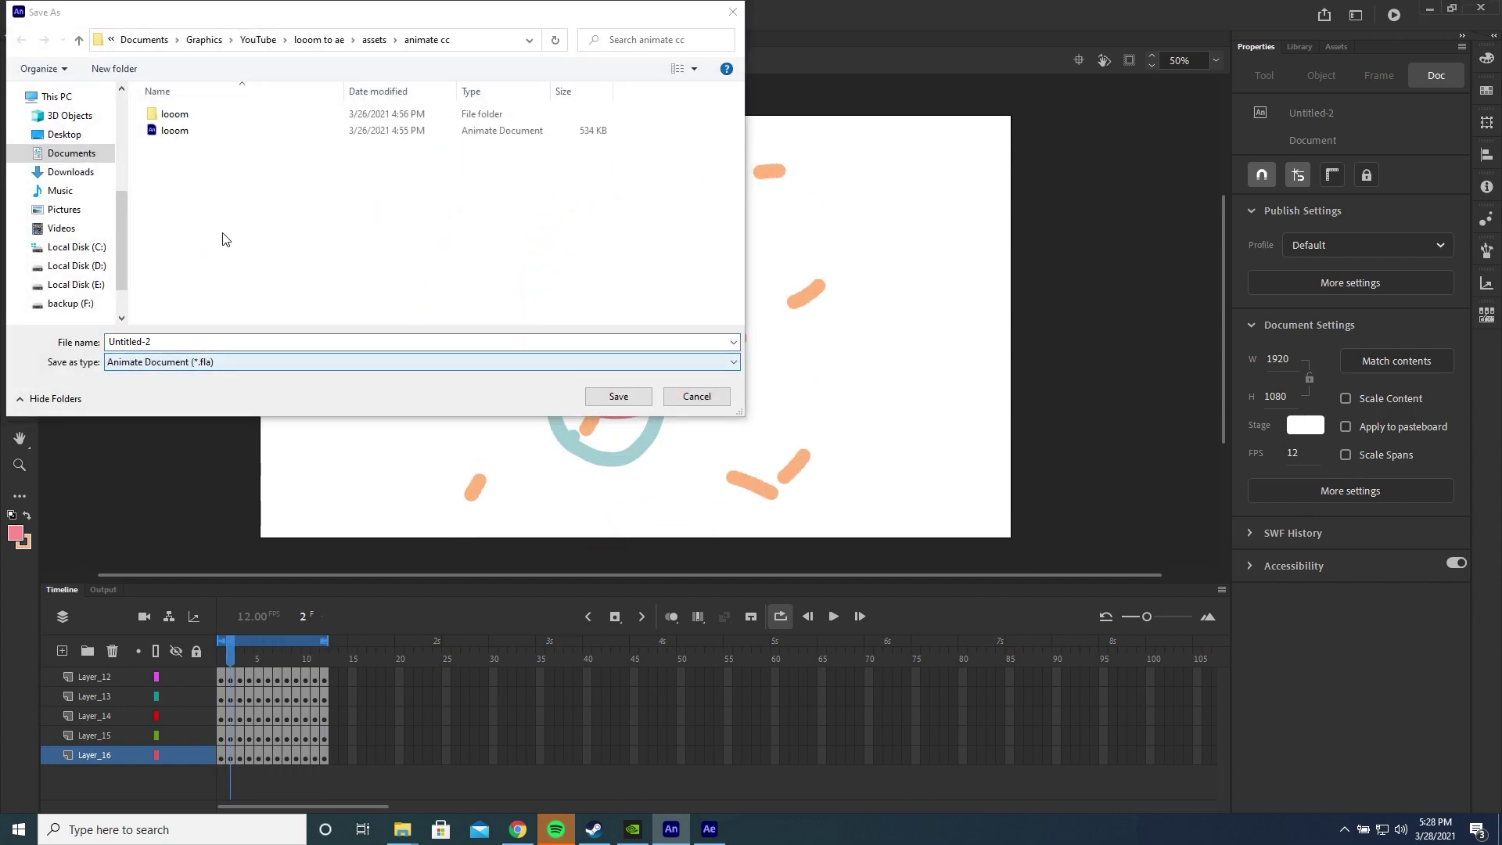
left_click(280, 180)
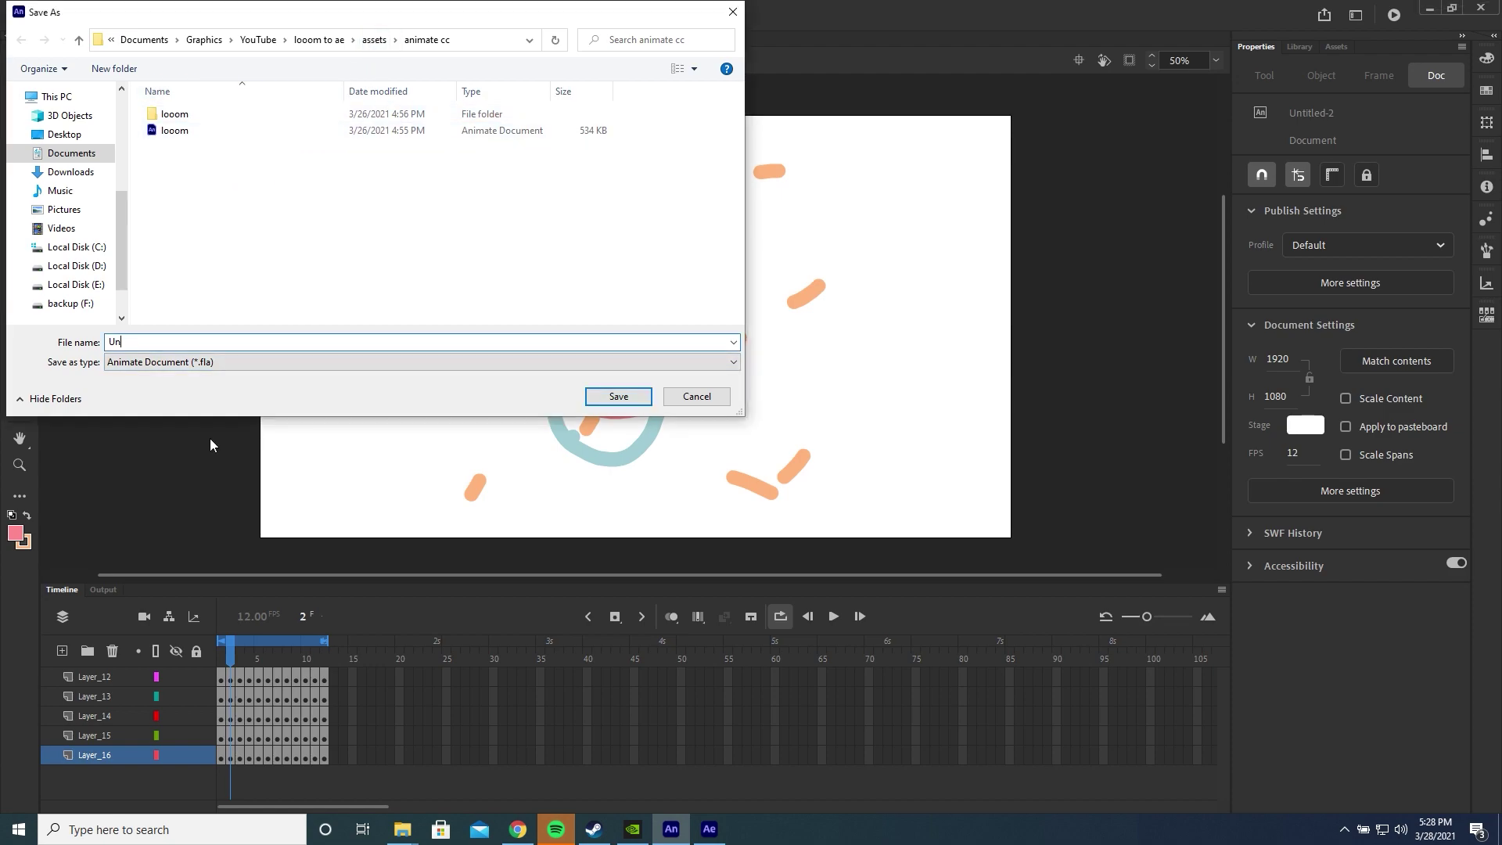
type("loooom_new")
key("Return")
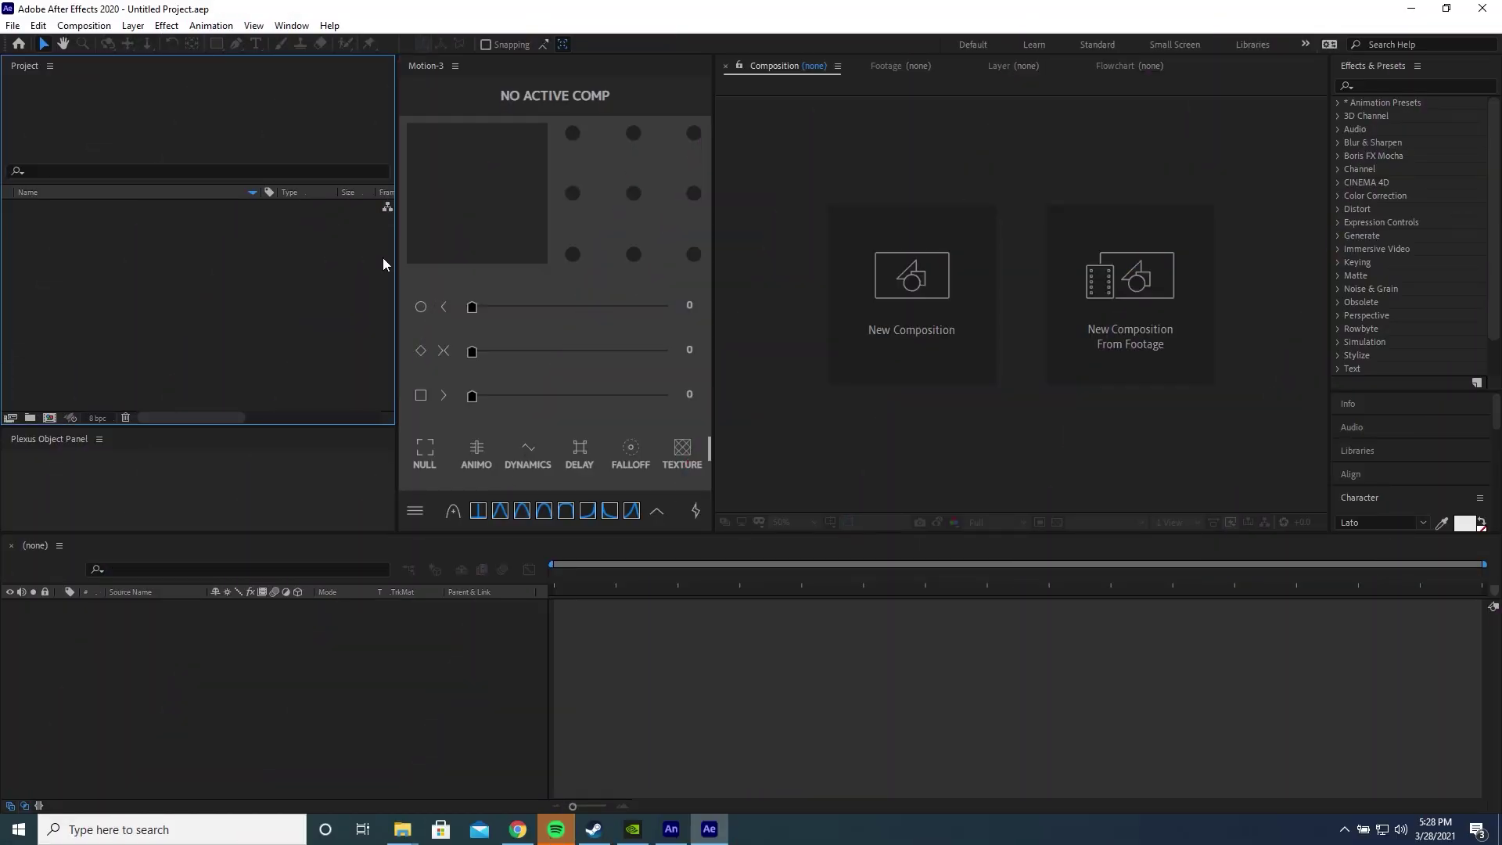
- Import loooom_new from the animate cc folder into the After Effects project
double_click(383, 256)
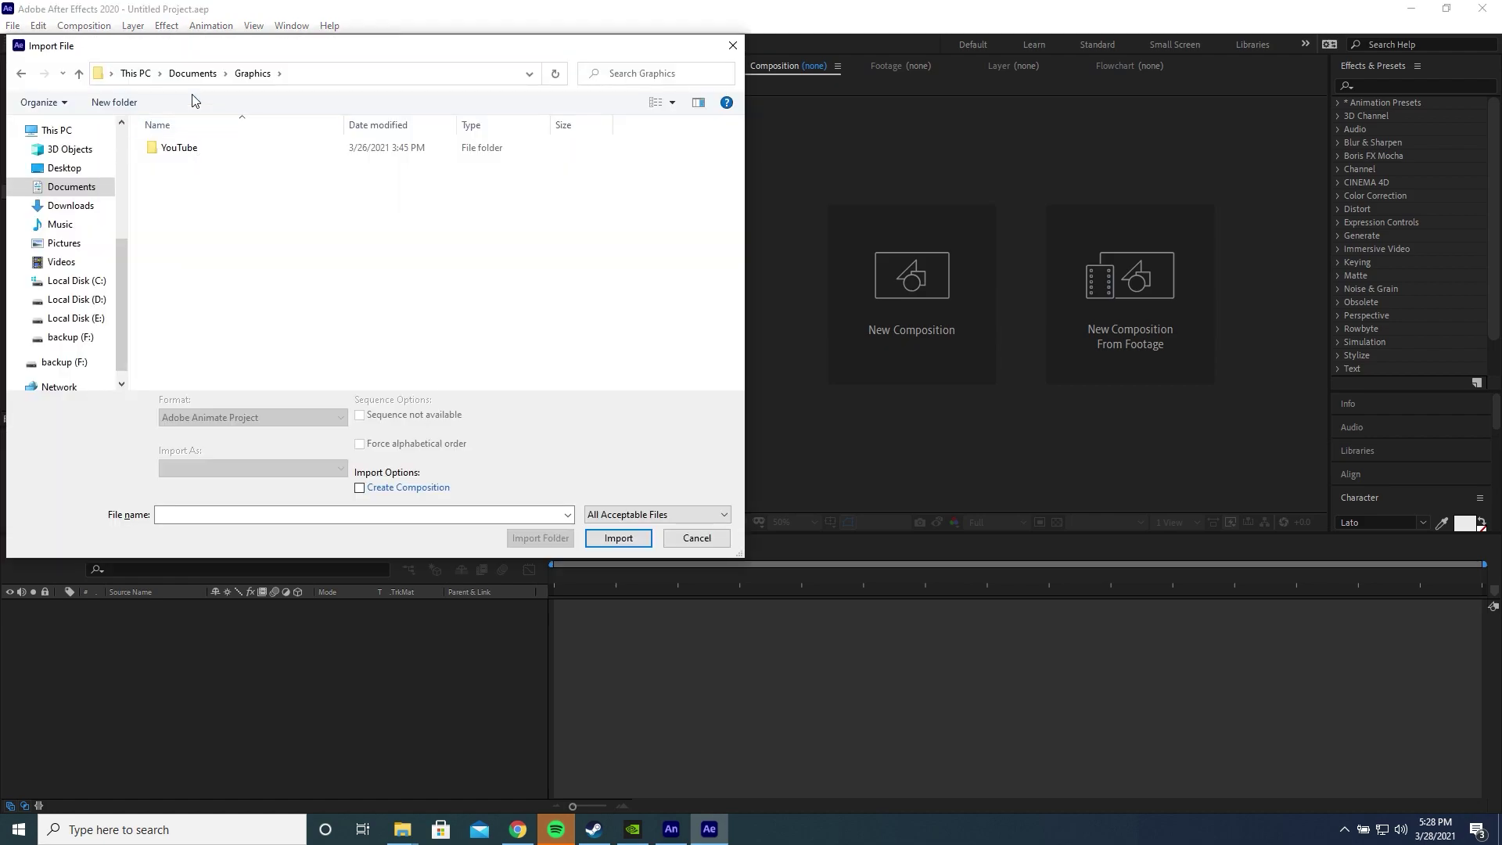
left_click(193, 74)
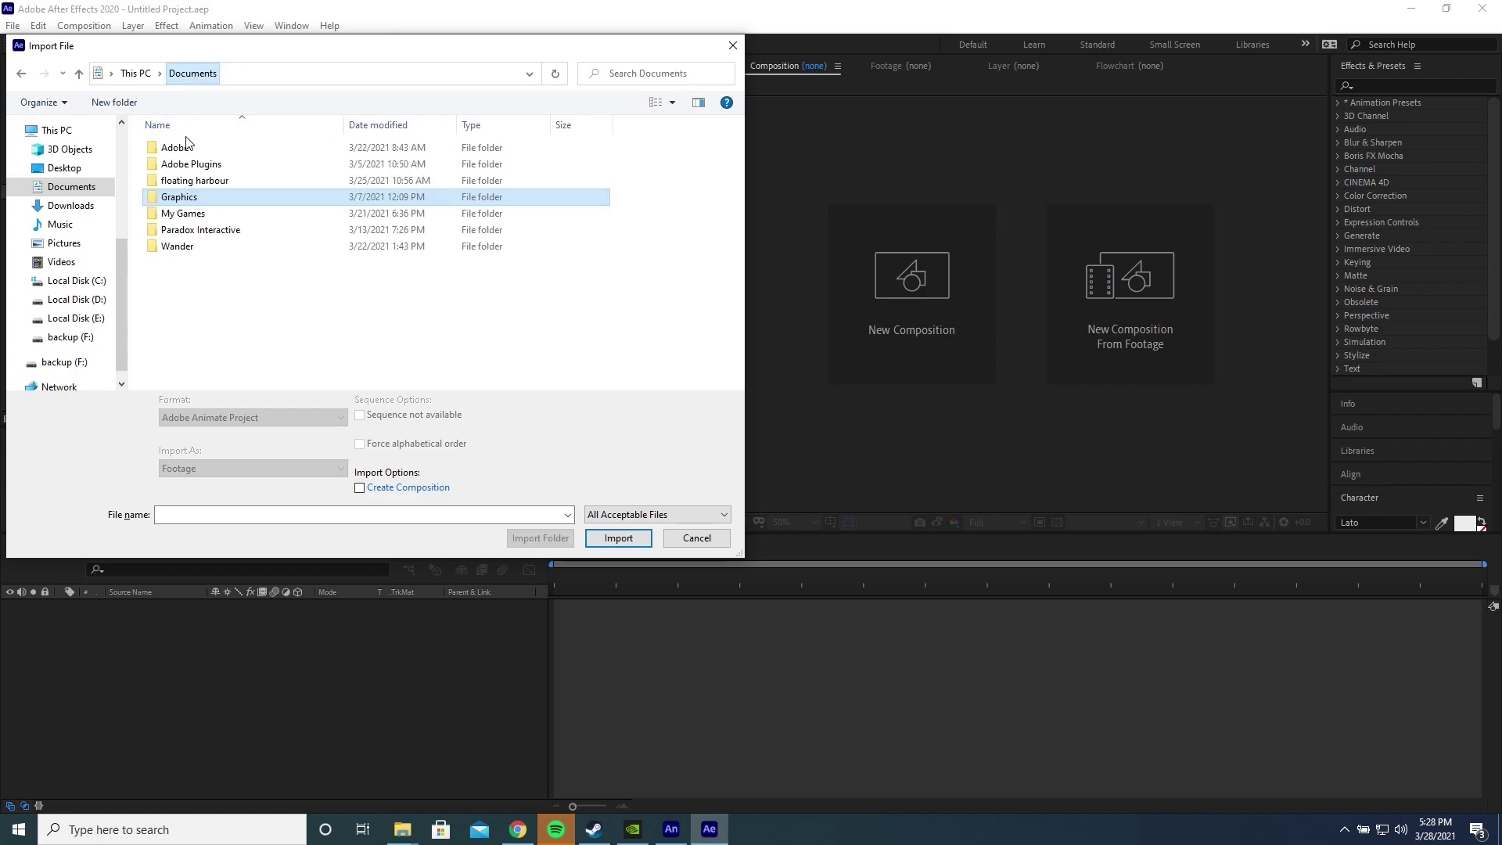
double_click(196, 148)
left_click(188, 179)
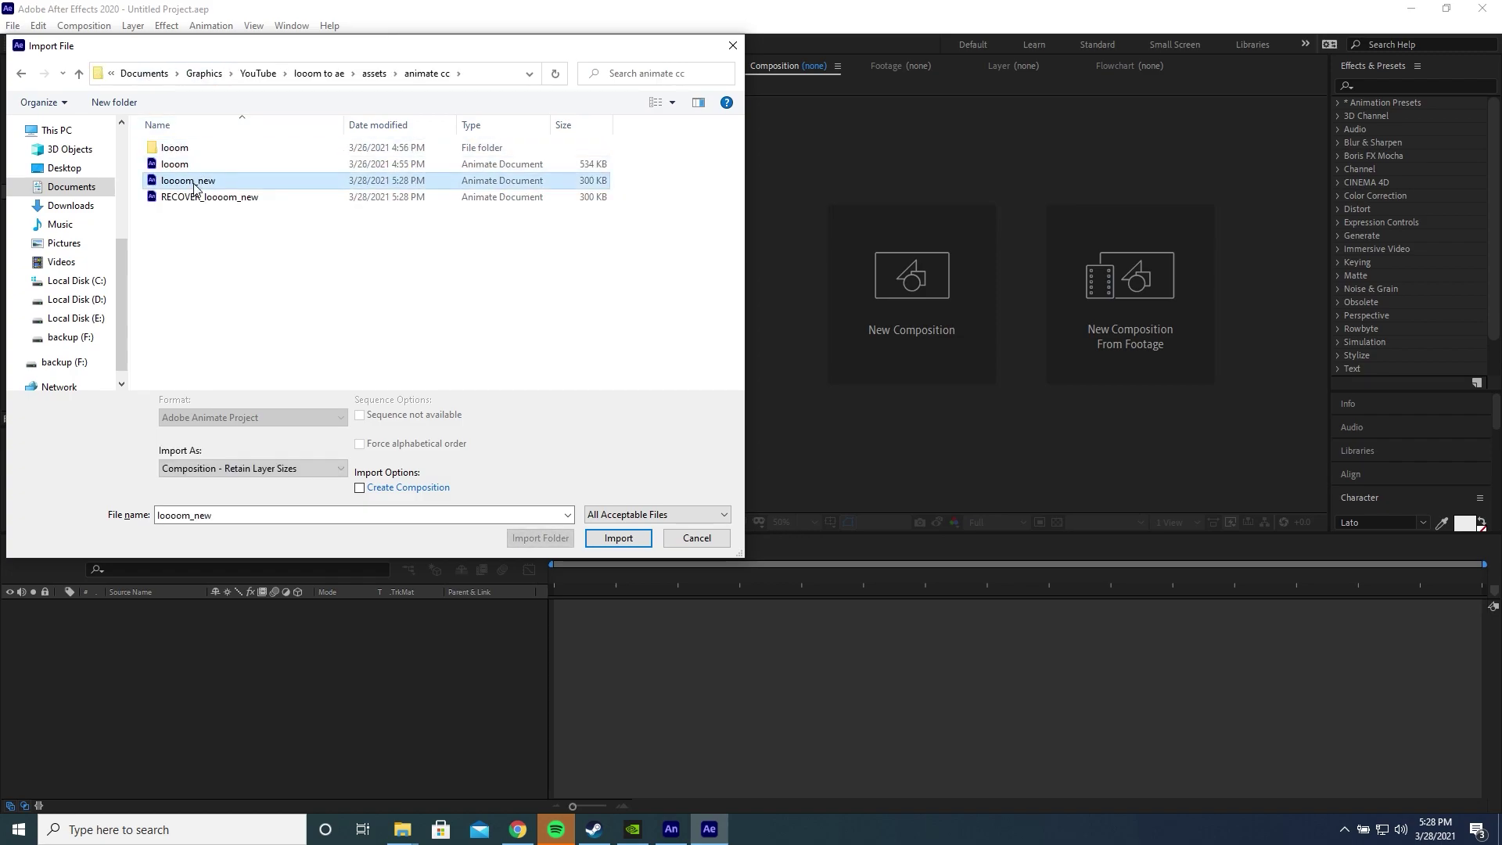
left_click(618, 539)
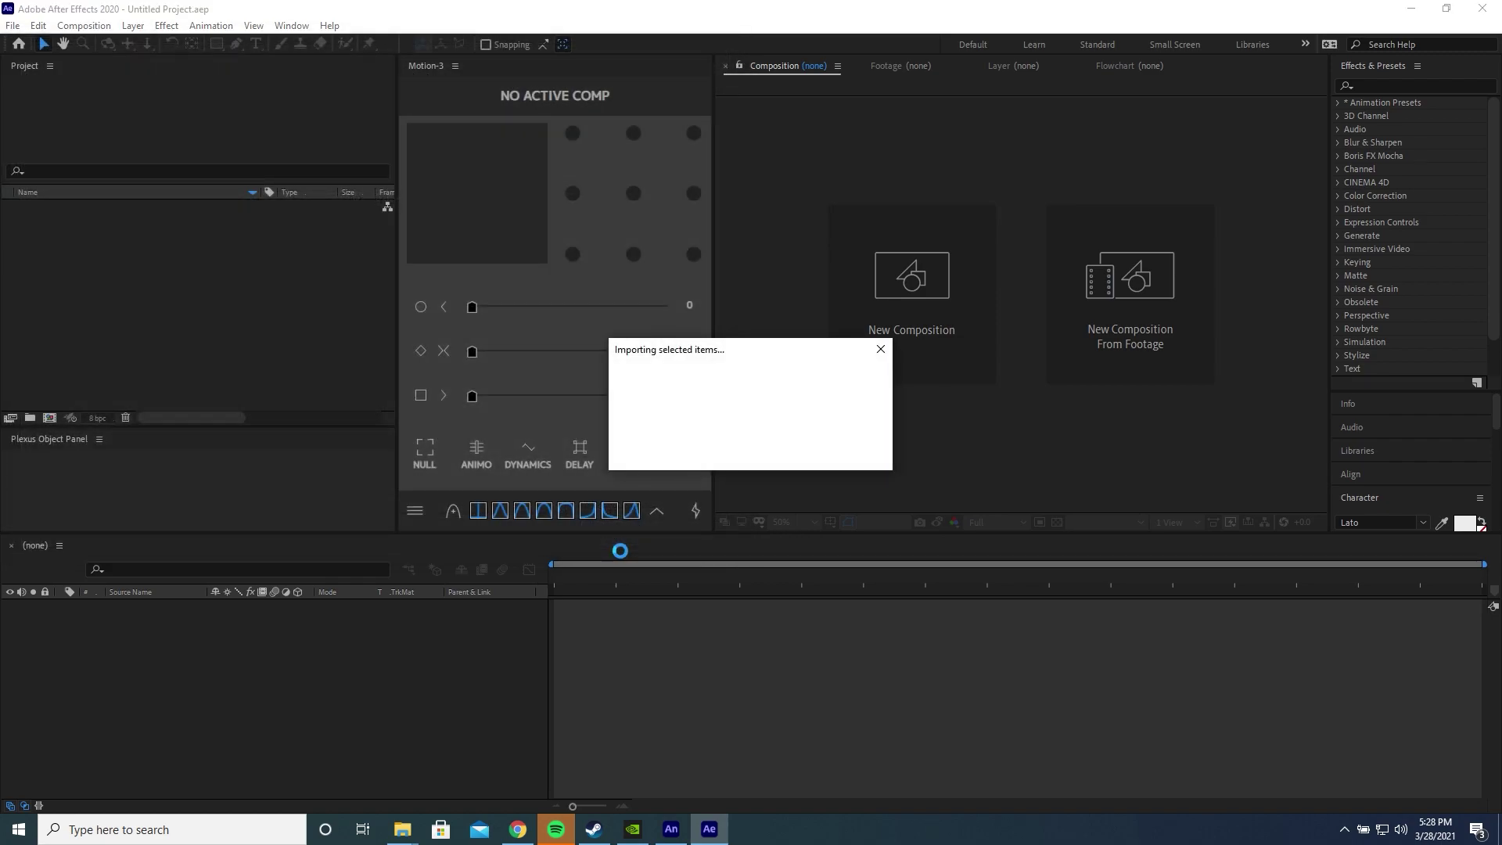
left_click(797, 456)
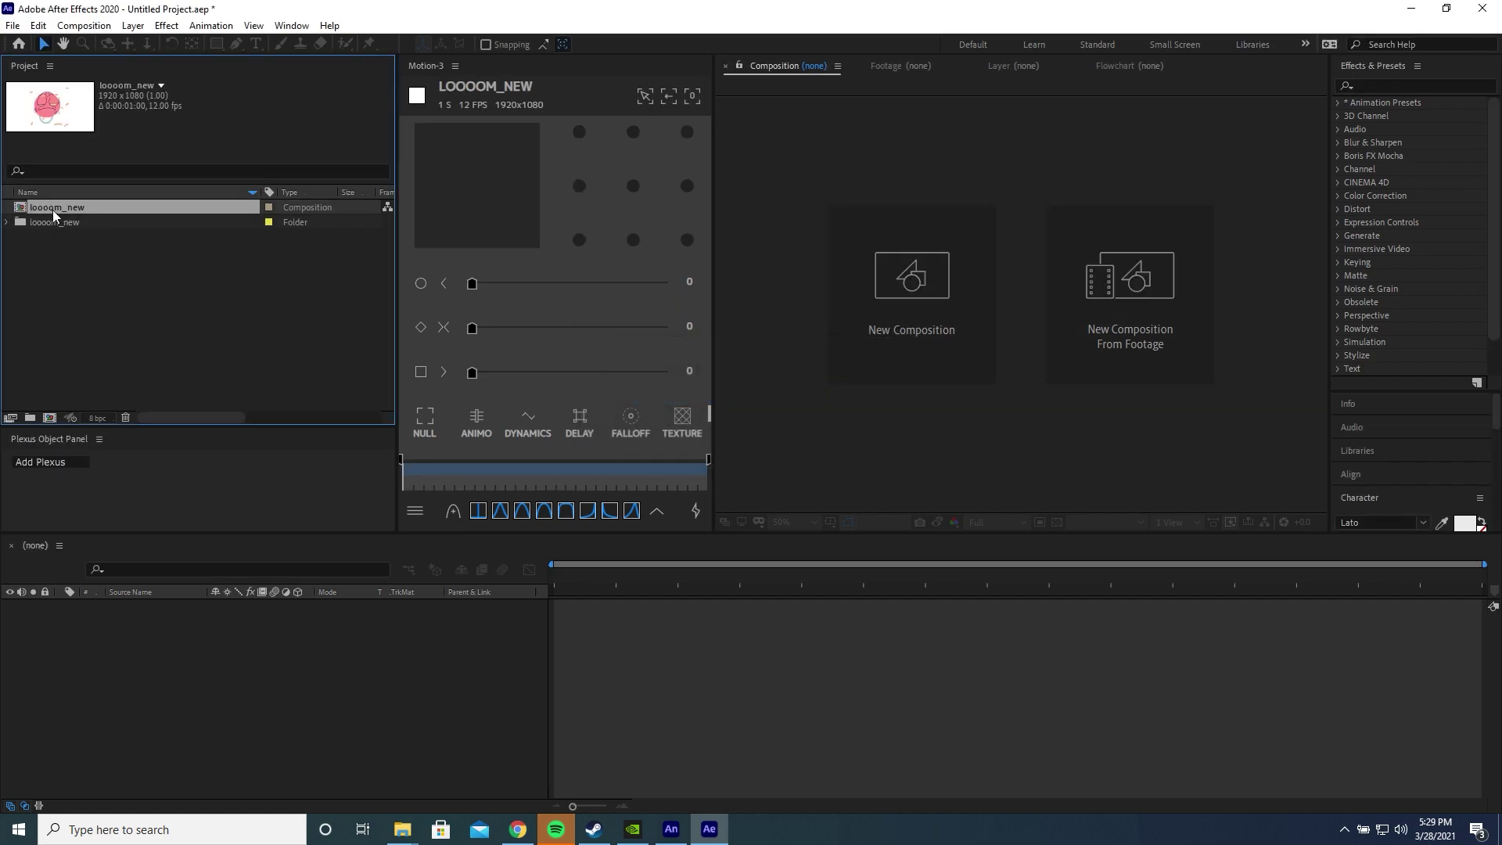
- Open the loooom_new comp and rename Layer_12 and Layer_13 to lines and features
double_click(54, 207)
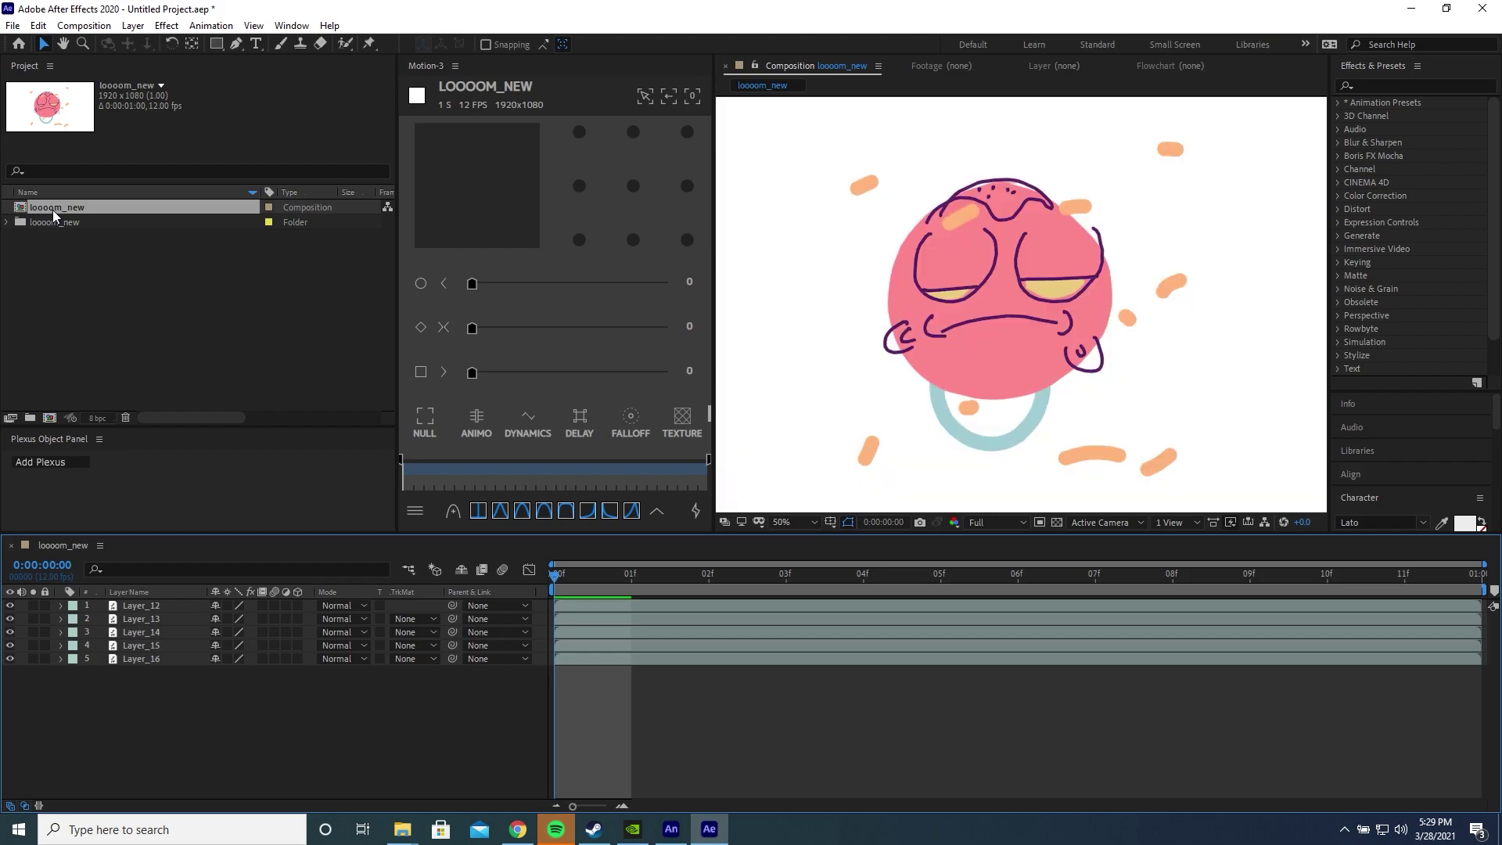
key("ctrl+a")
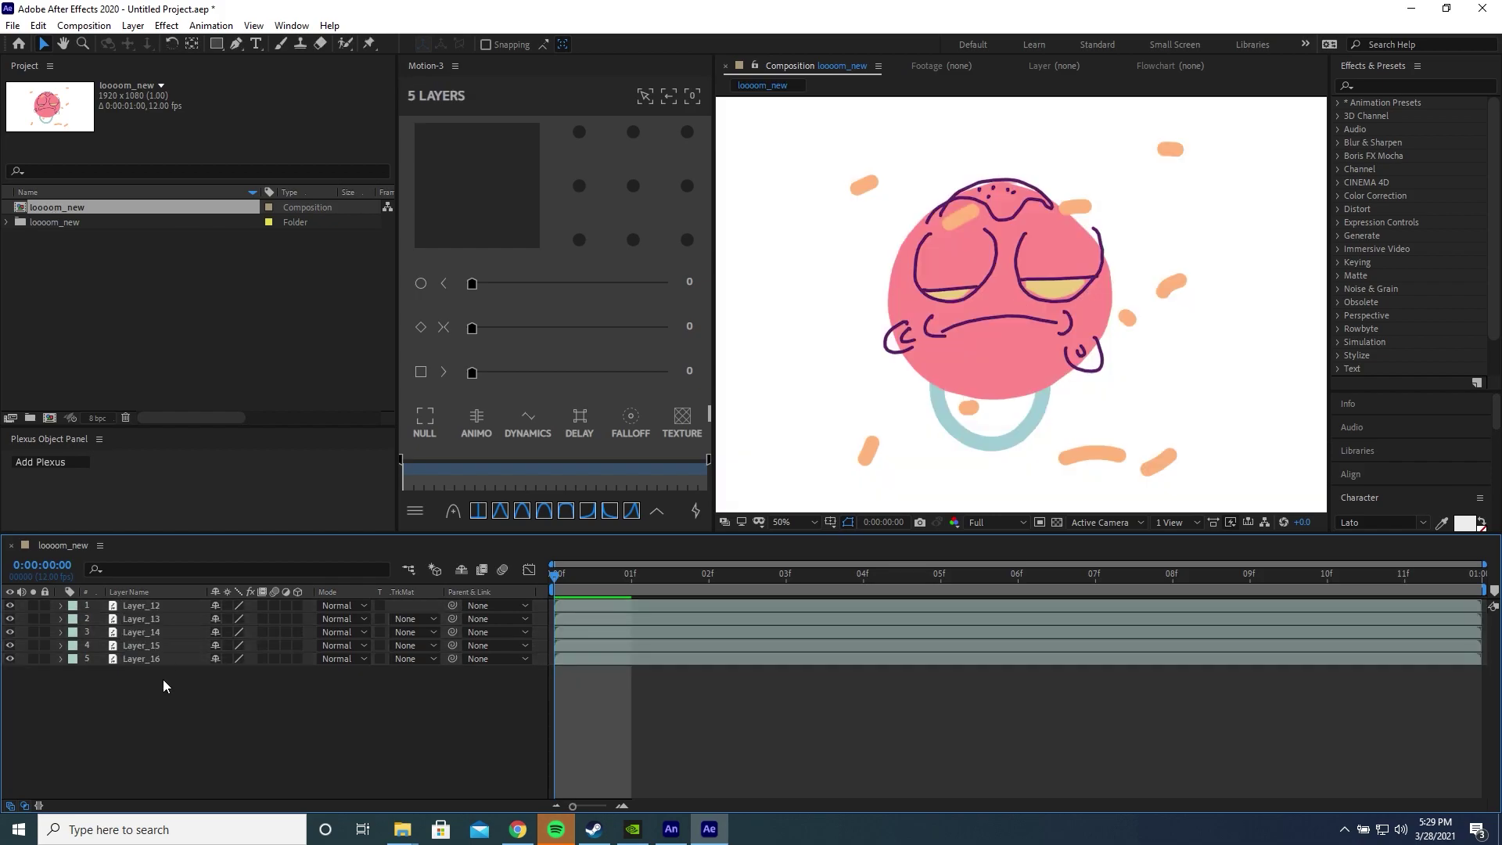
left_click(142, 605)
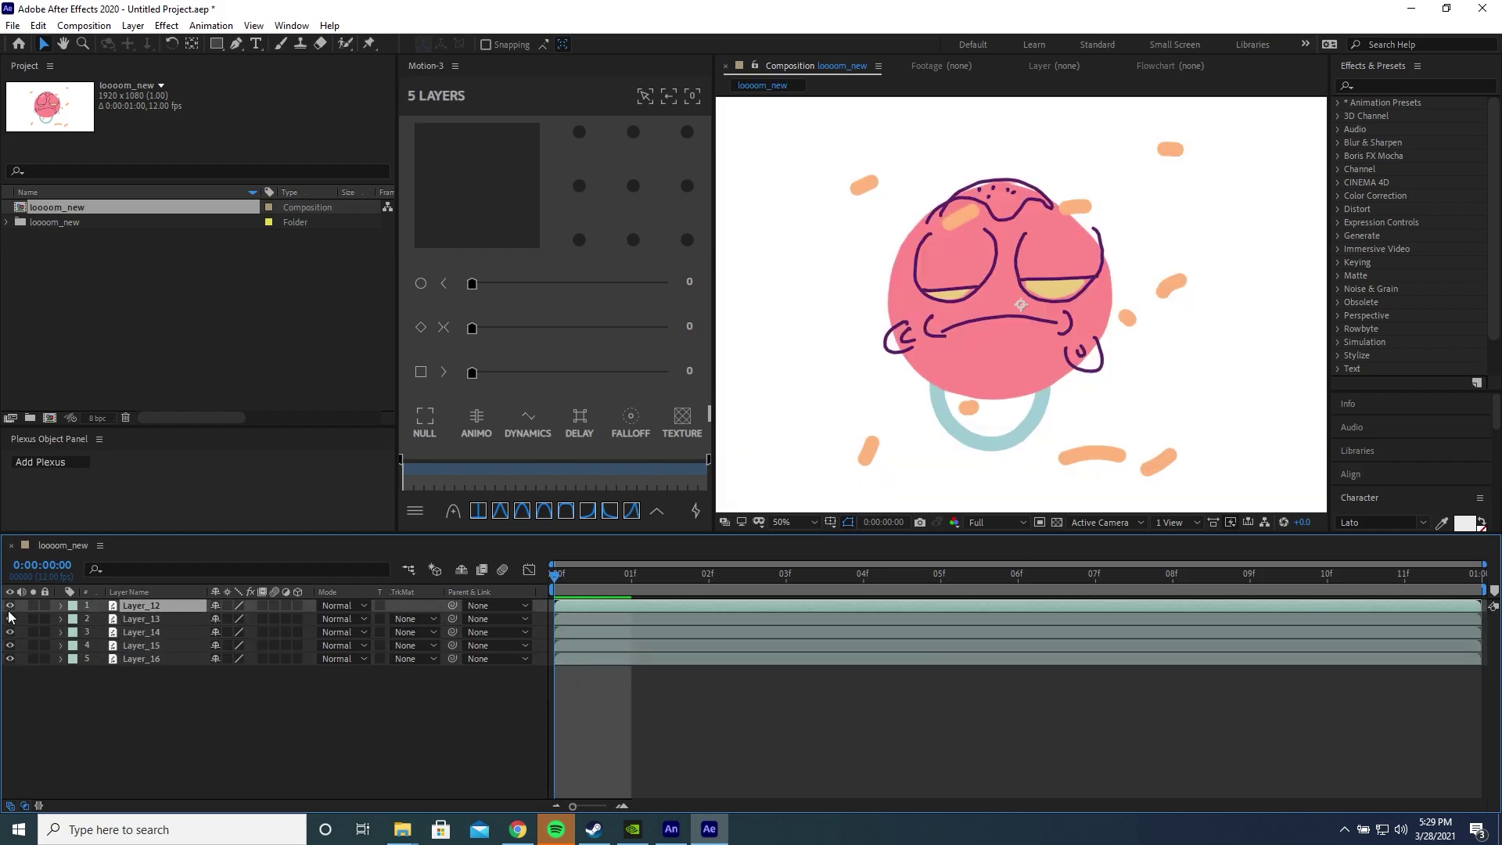
right_click(139, 604)
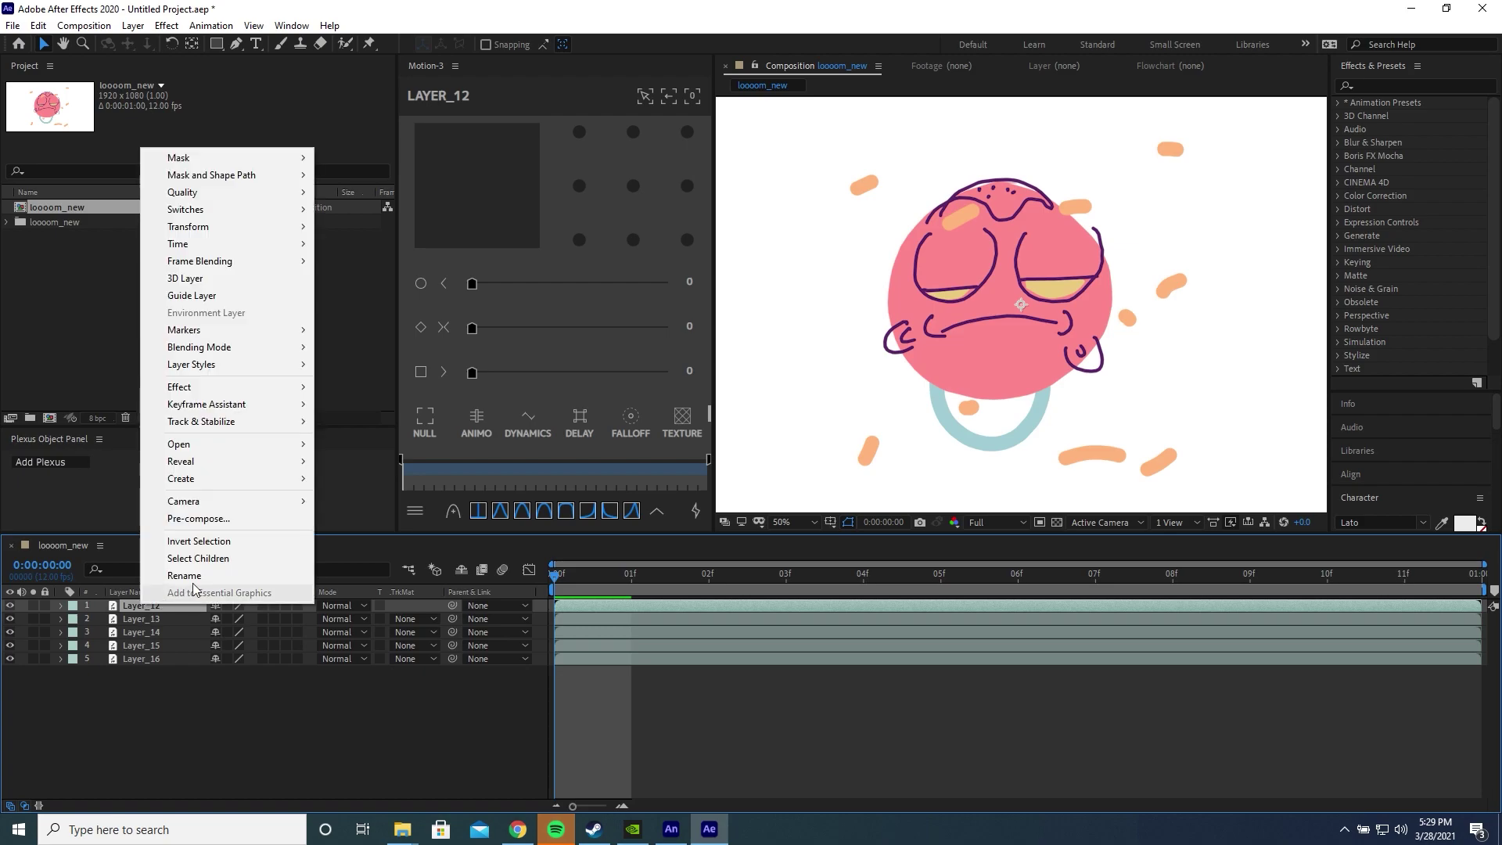
left_click(157, 598)
type("lines")
key("Return")
left_click(143, 618)
key("Return")
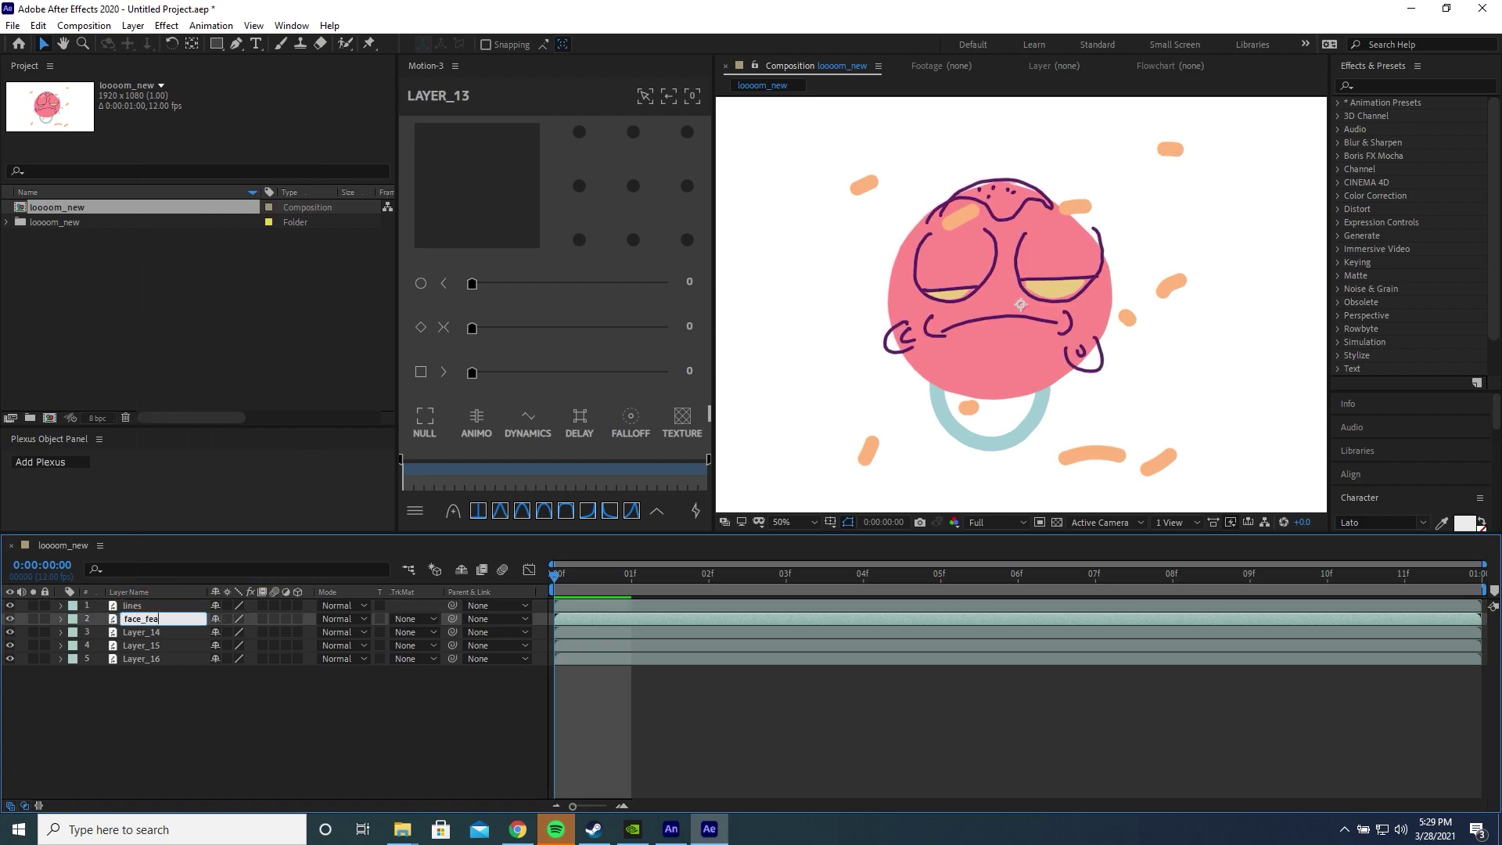
type("features")
key("Return")
- Rename the remaining layers eyes, face and neck, then preview the animation
double_click(143, 632)
key("Return")
type("eyes")
left_click(134, 645)
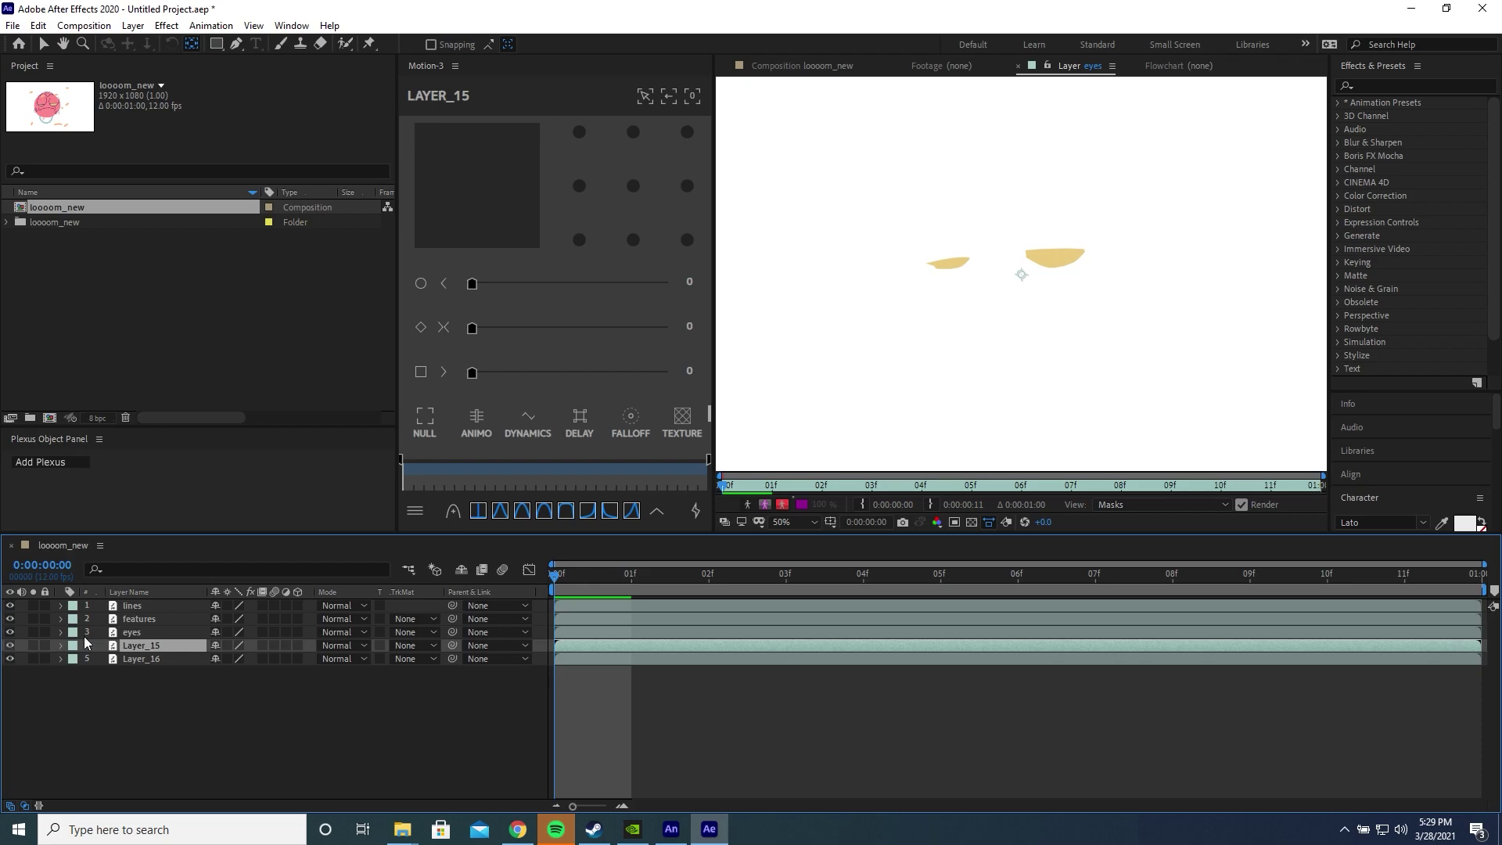
left_click(582, 584)
key("Return")
type("face")
key("Return")
key("ctrl+Down")
key("Return")
type("neck")
key("Return")
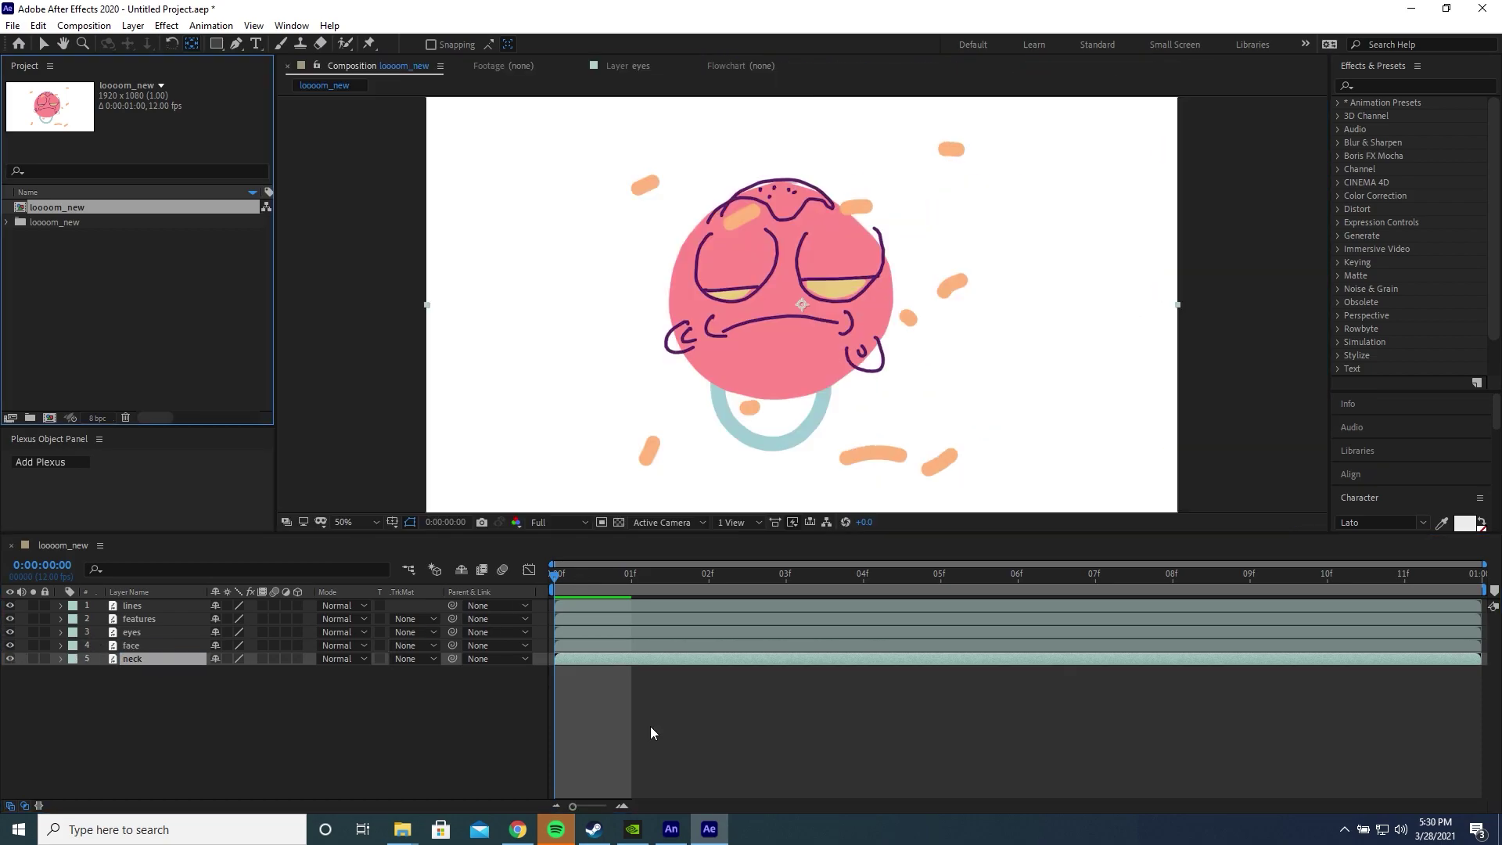
key("space")
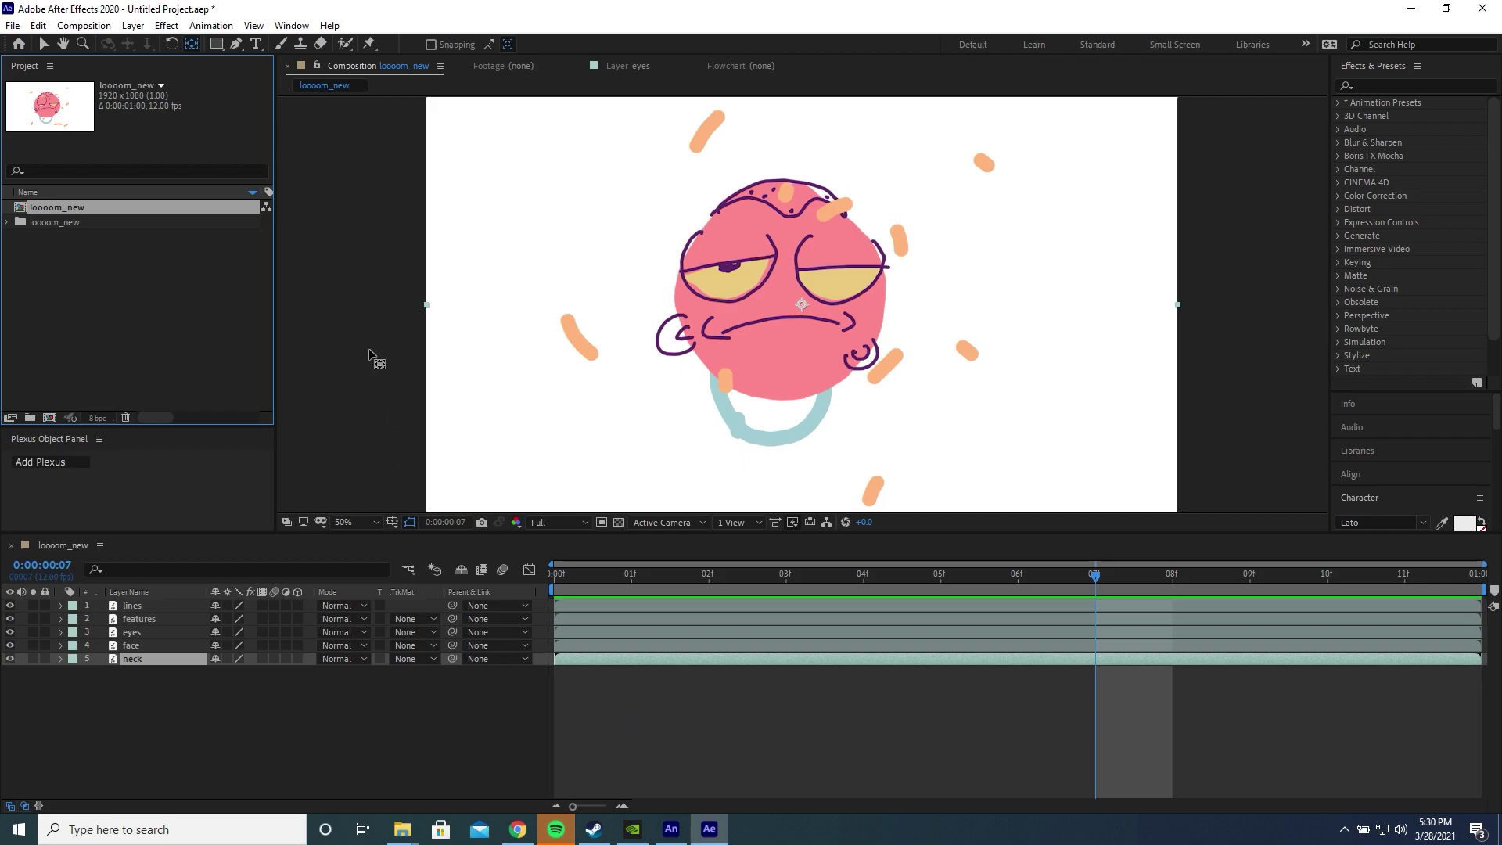
left_click(158, 711)
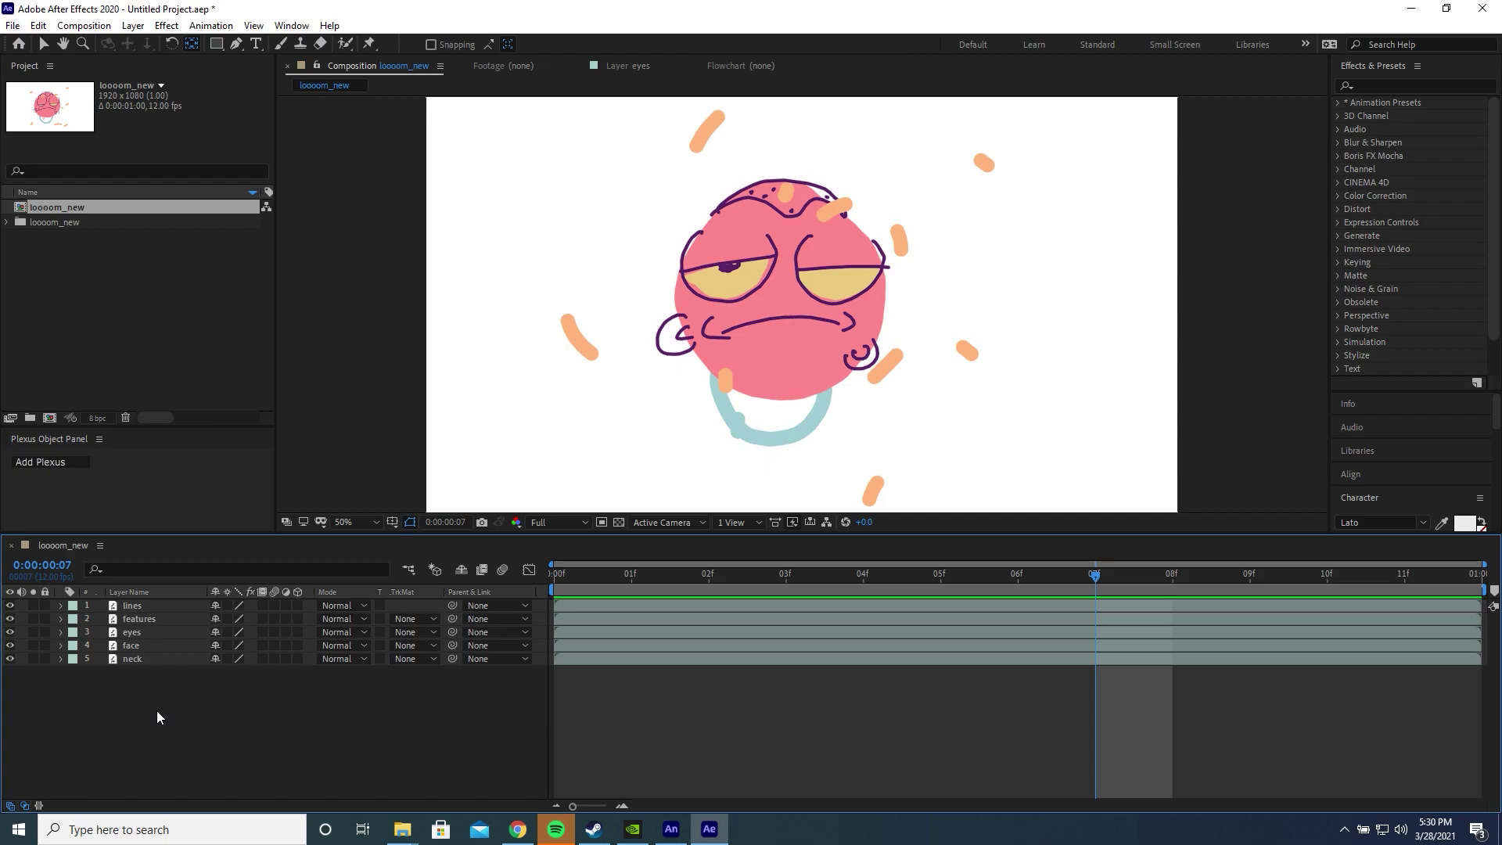
- Create a full-size solid layer and move it to the bottom of the layer stack
key("ctrl+y")
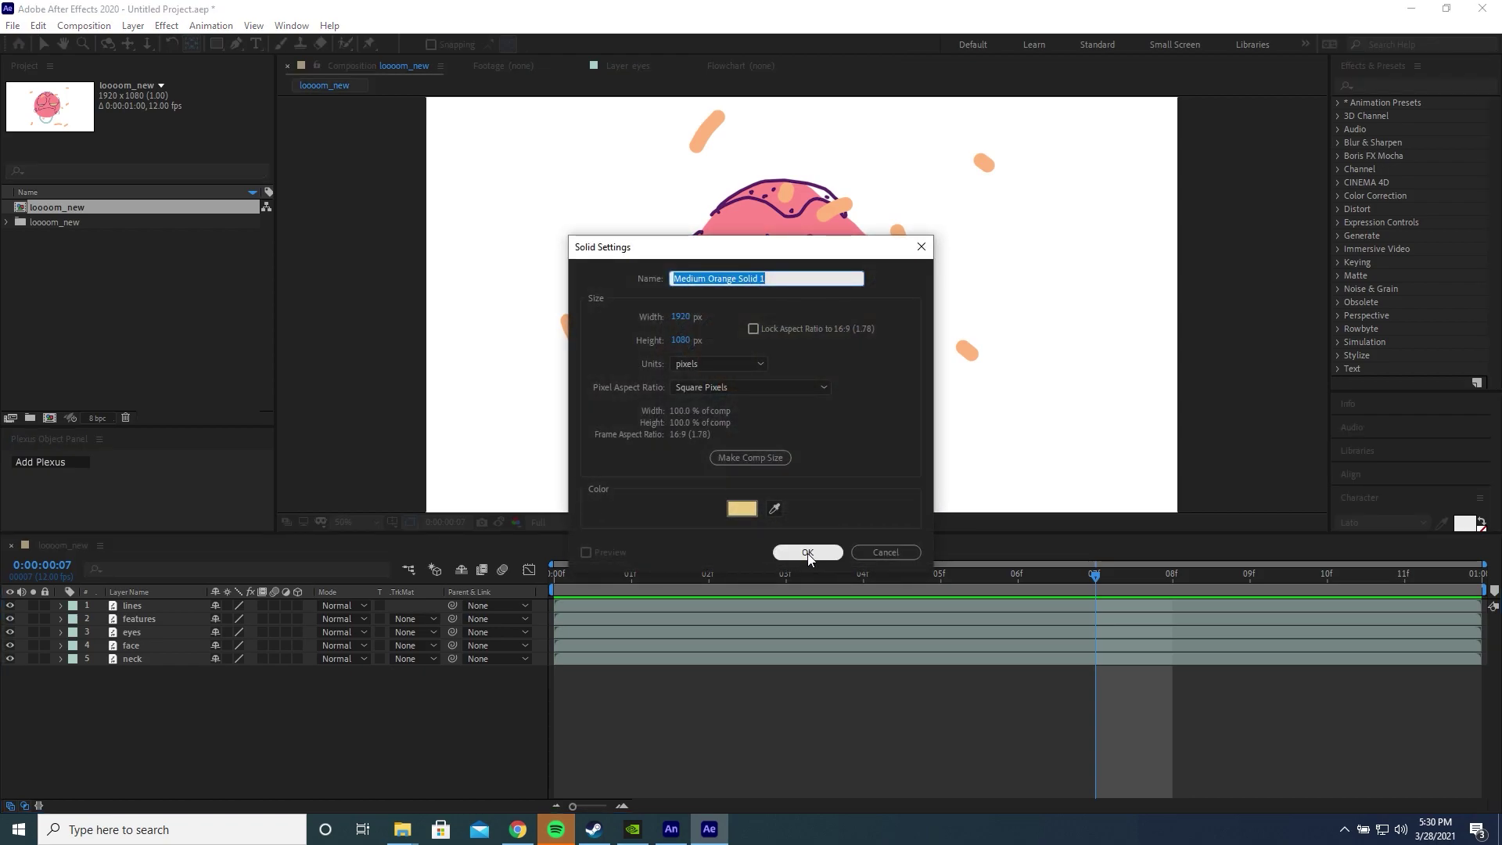
left_click(808, 552)
left_click_drag(165, 602, 157, 687)
- Apply Gradient Ramp to the solid, sampling light blue as start and peach as end colour
left_click(1385, 86)
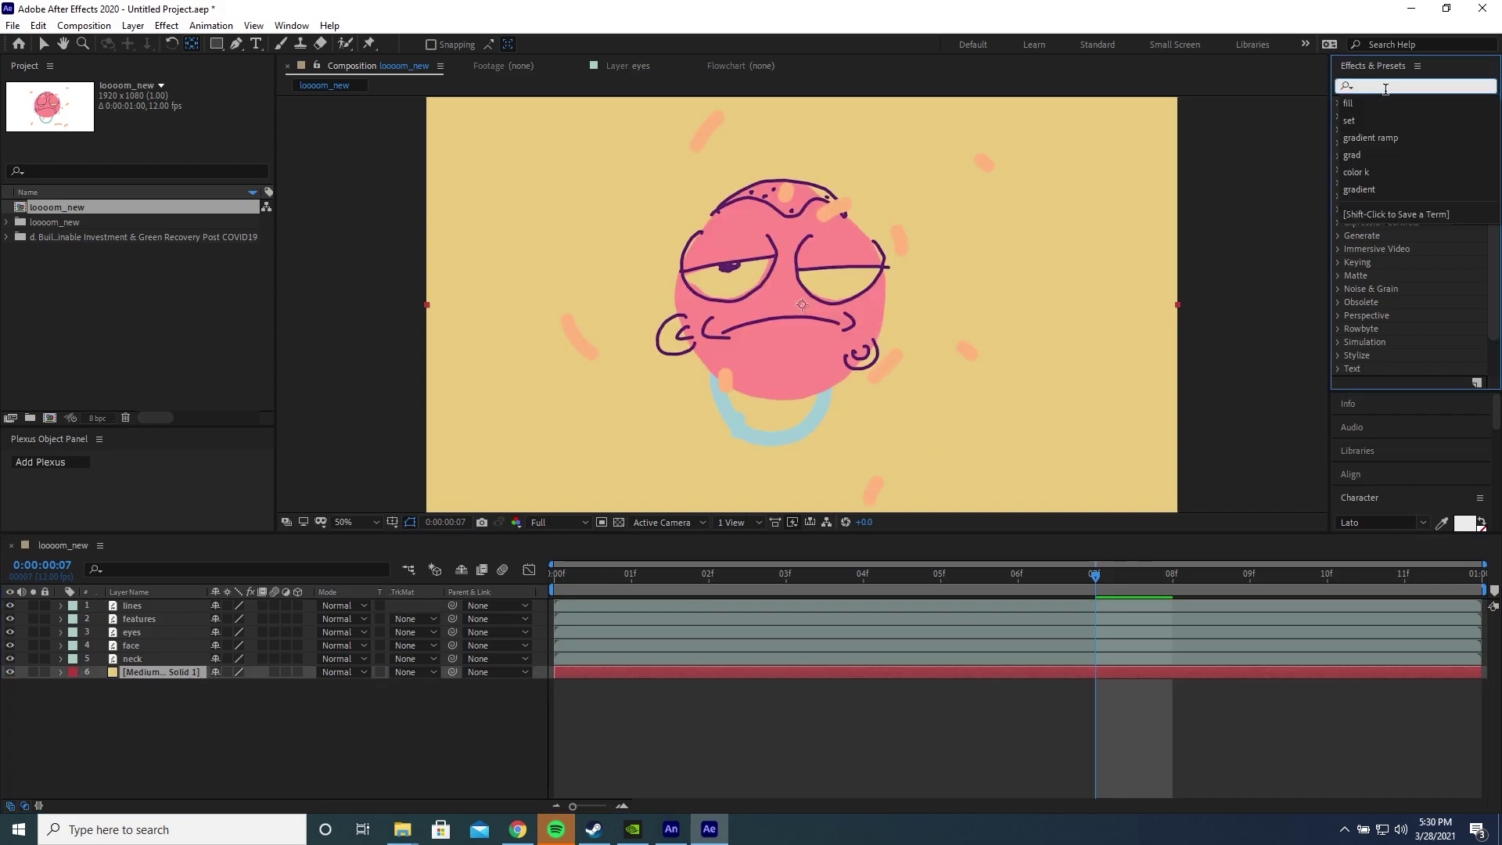
type("gradient")
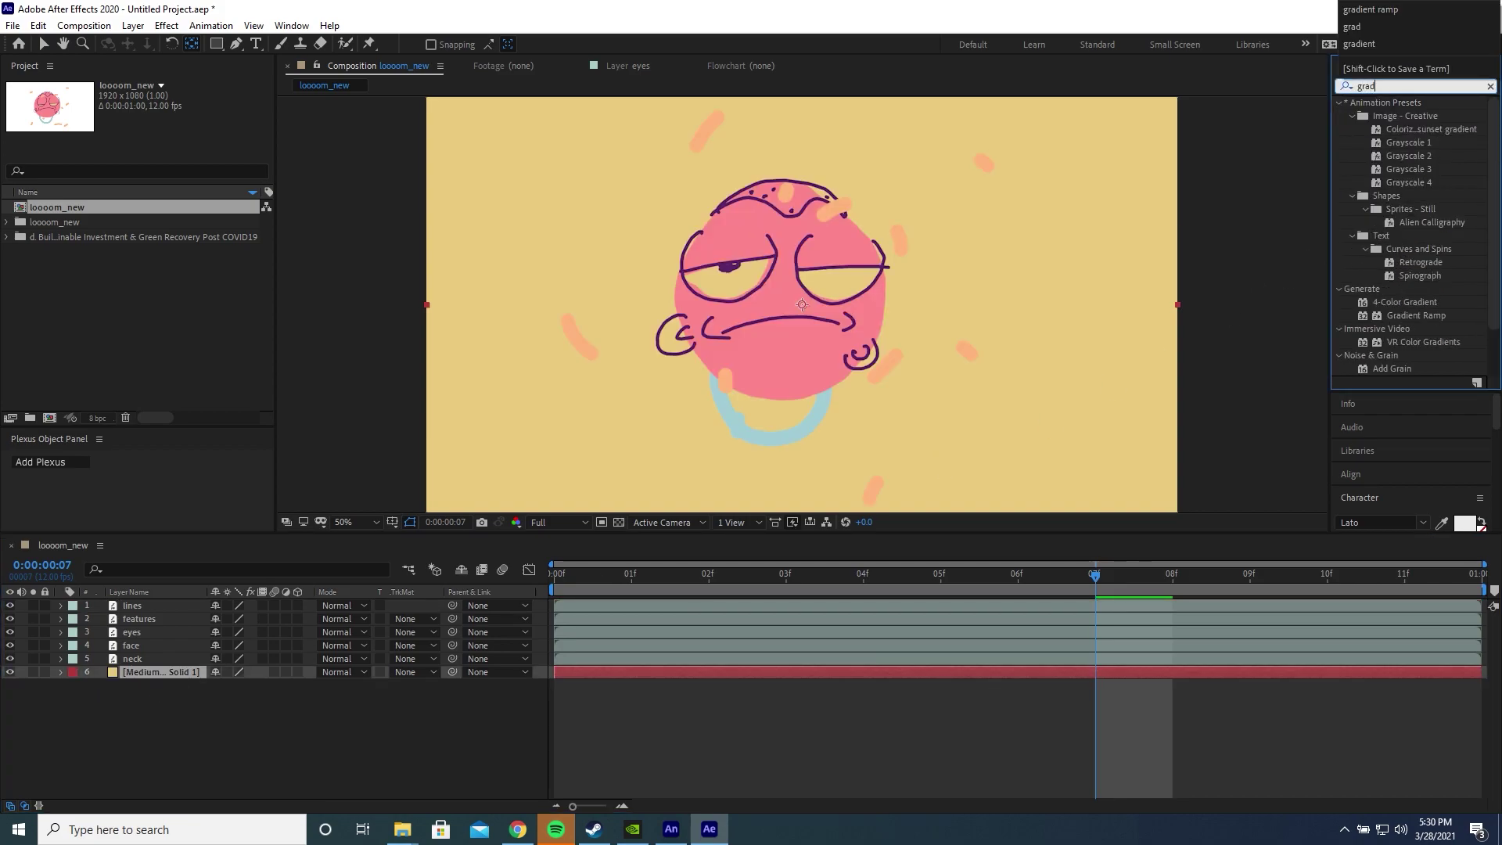
double_click(1416, 169)
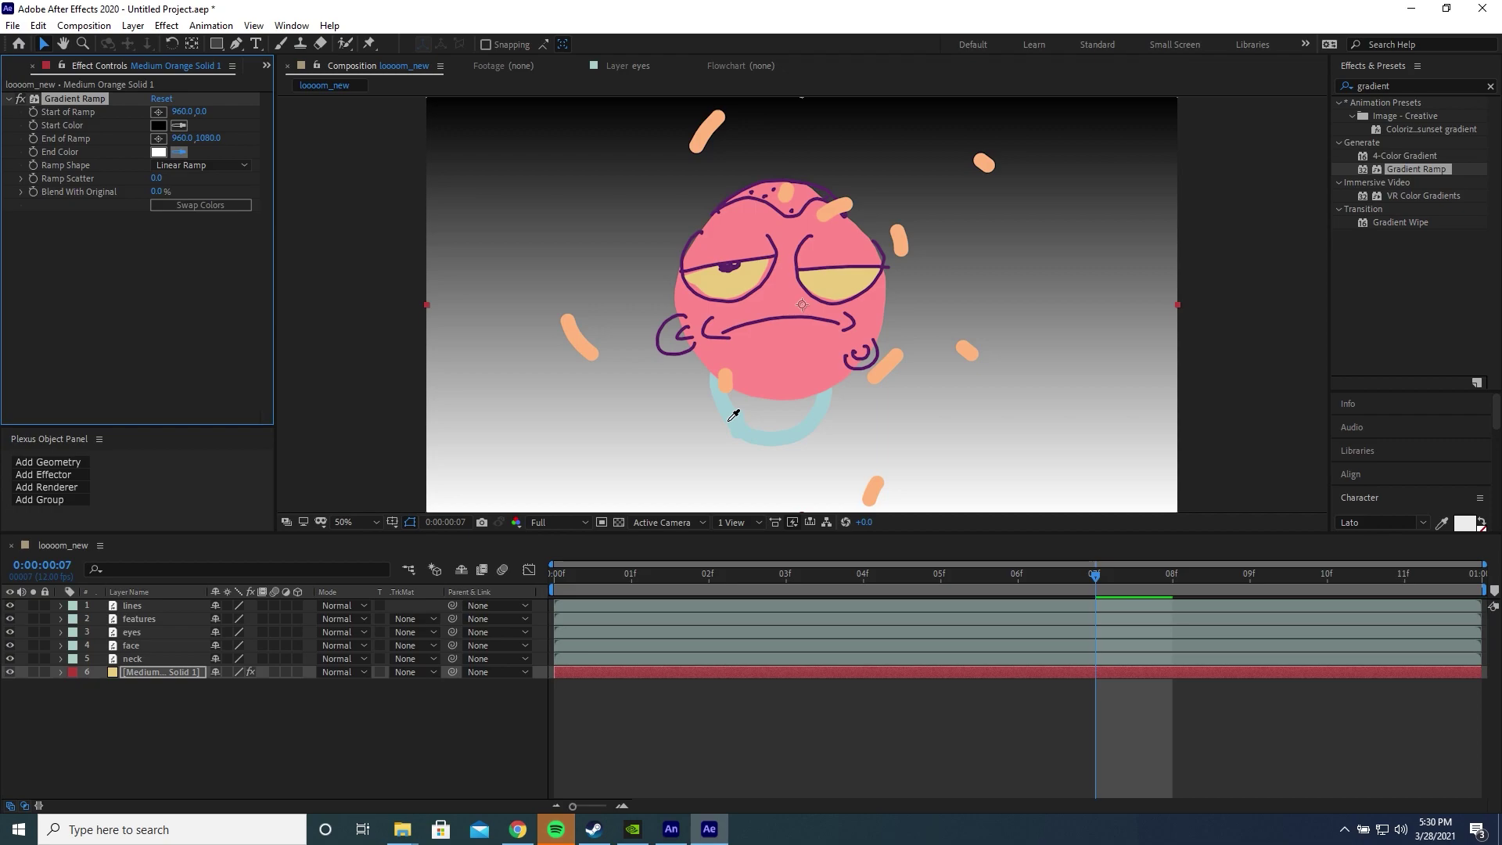
left_click(724, 387)
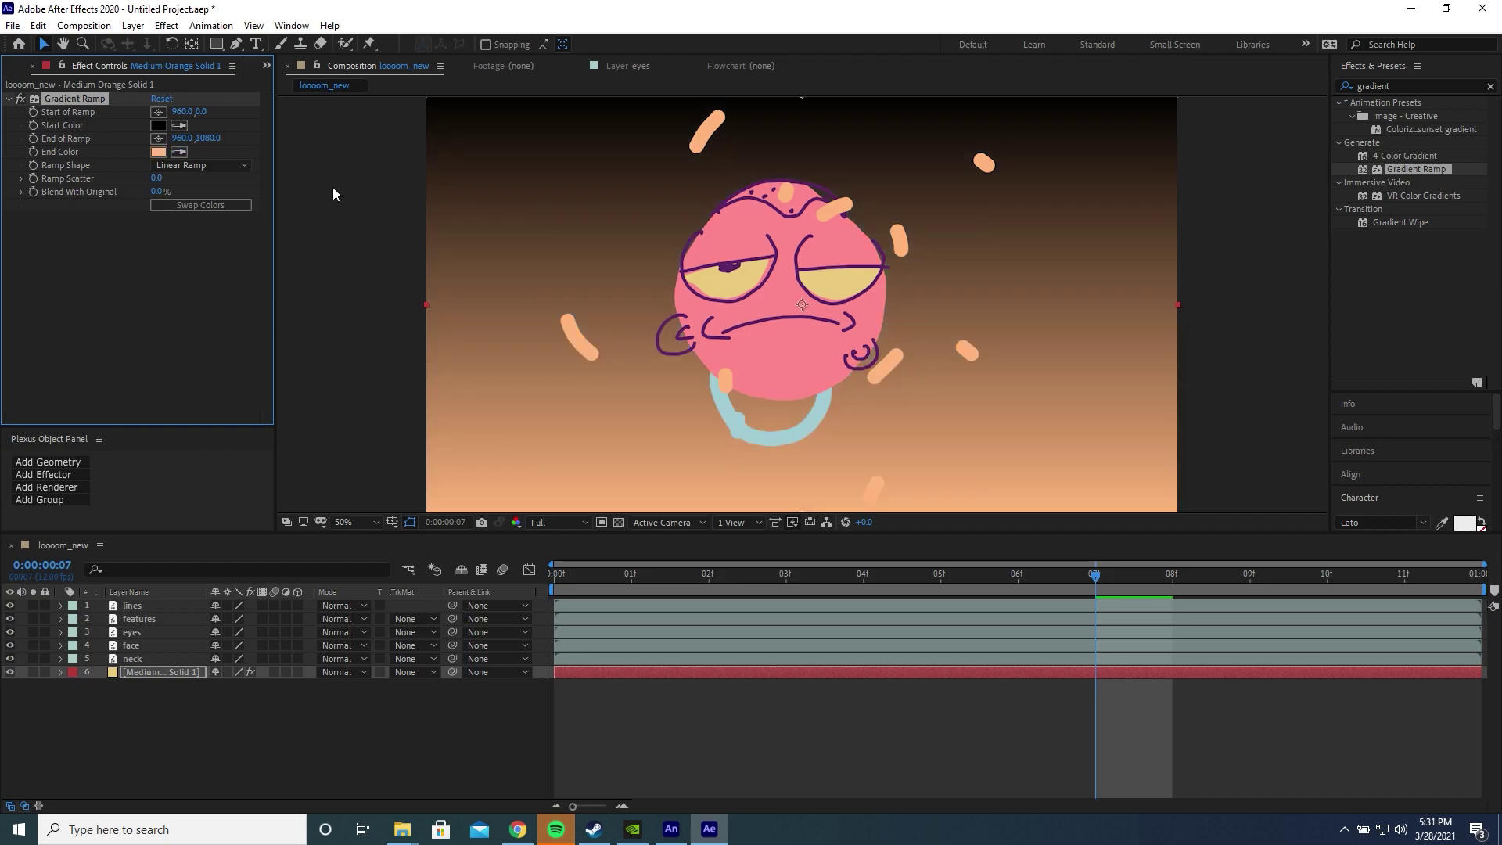
left_click(720, 406)
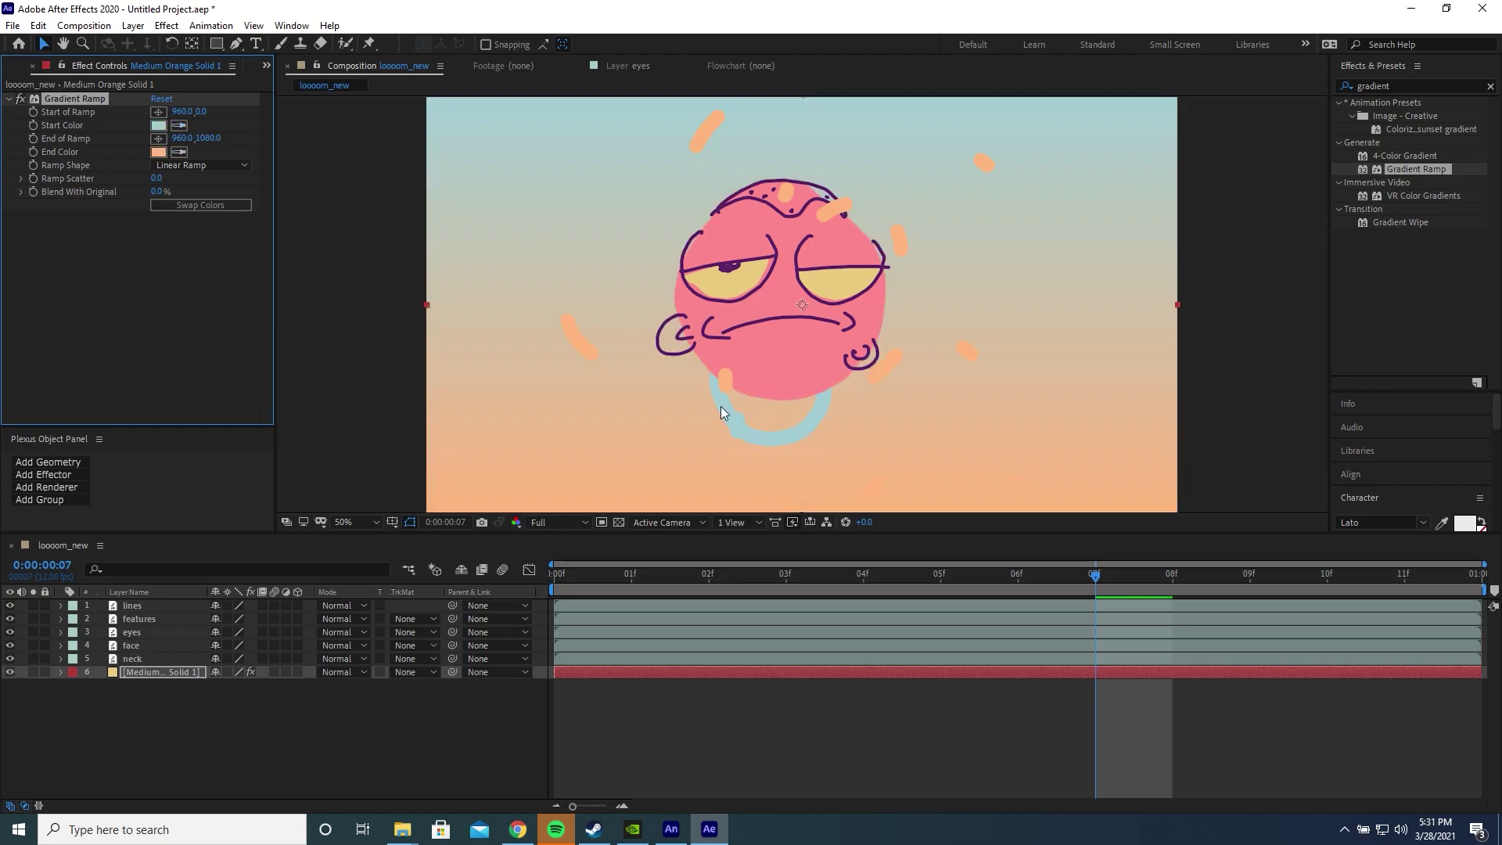
- Solo the lines layer, stop the preview, and duplicate it as lines 2
left_click(31, 604)
left_click(33, 605)
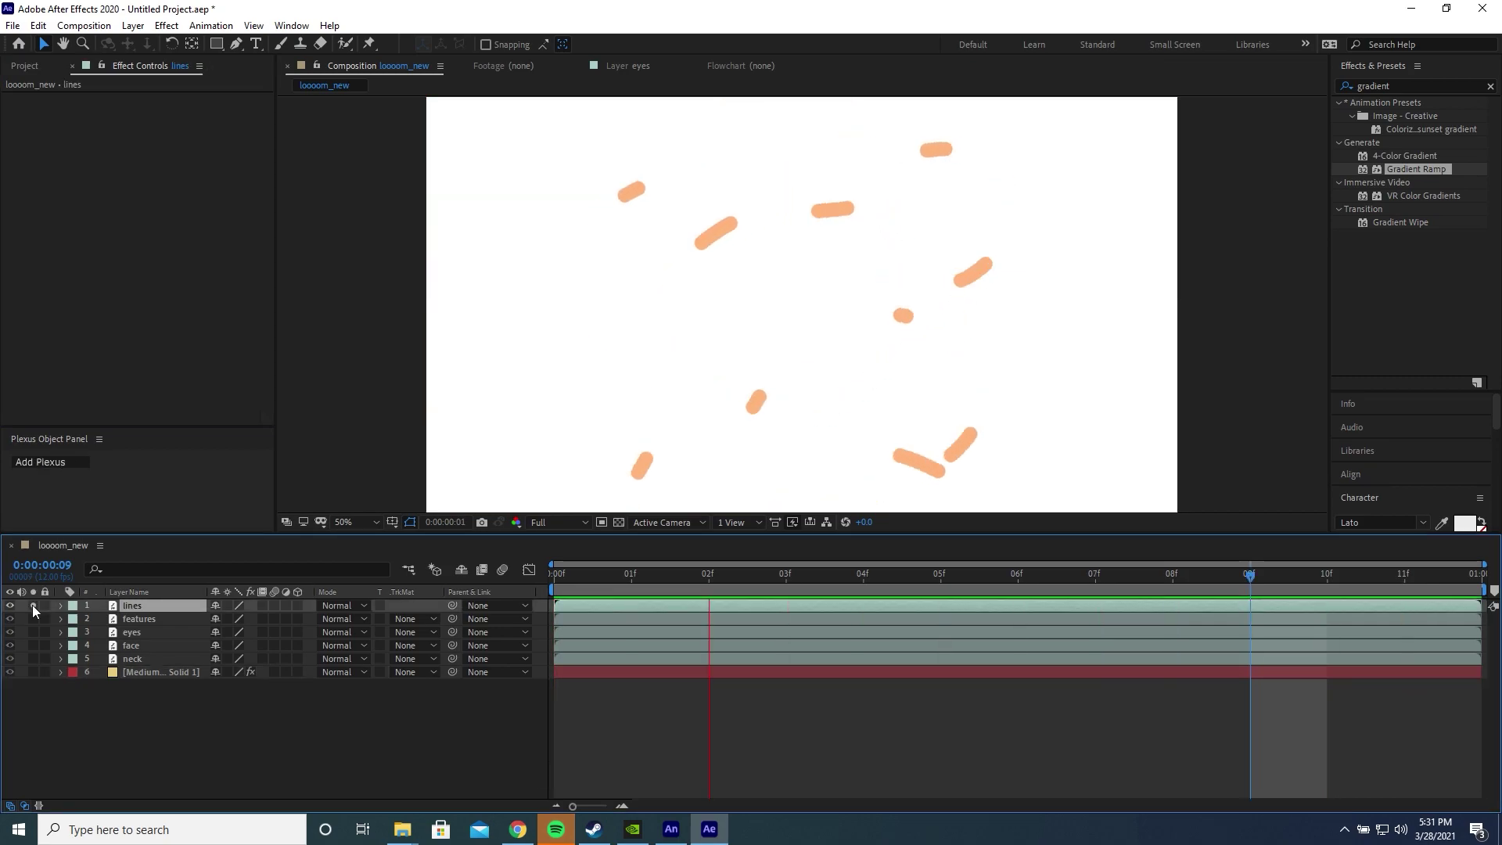
left_click(133, 607)
key("ctrl+d")
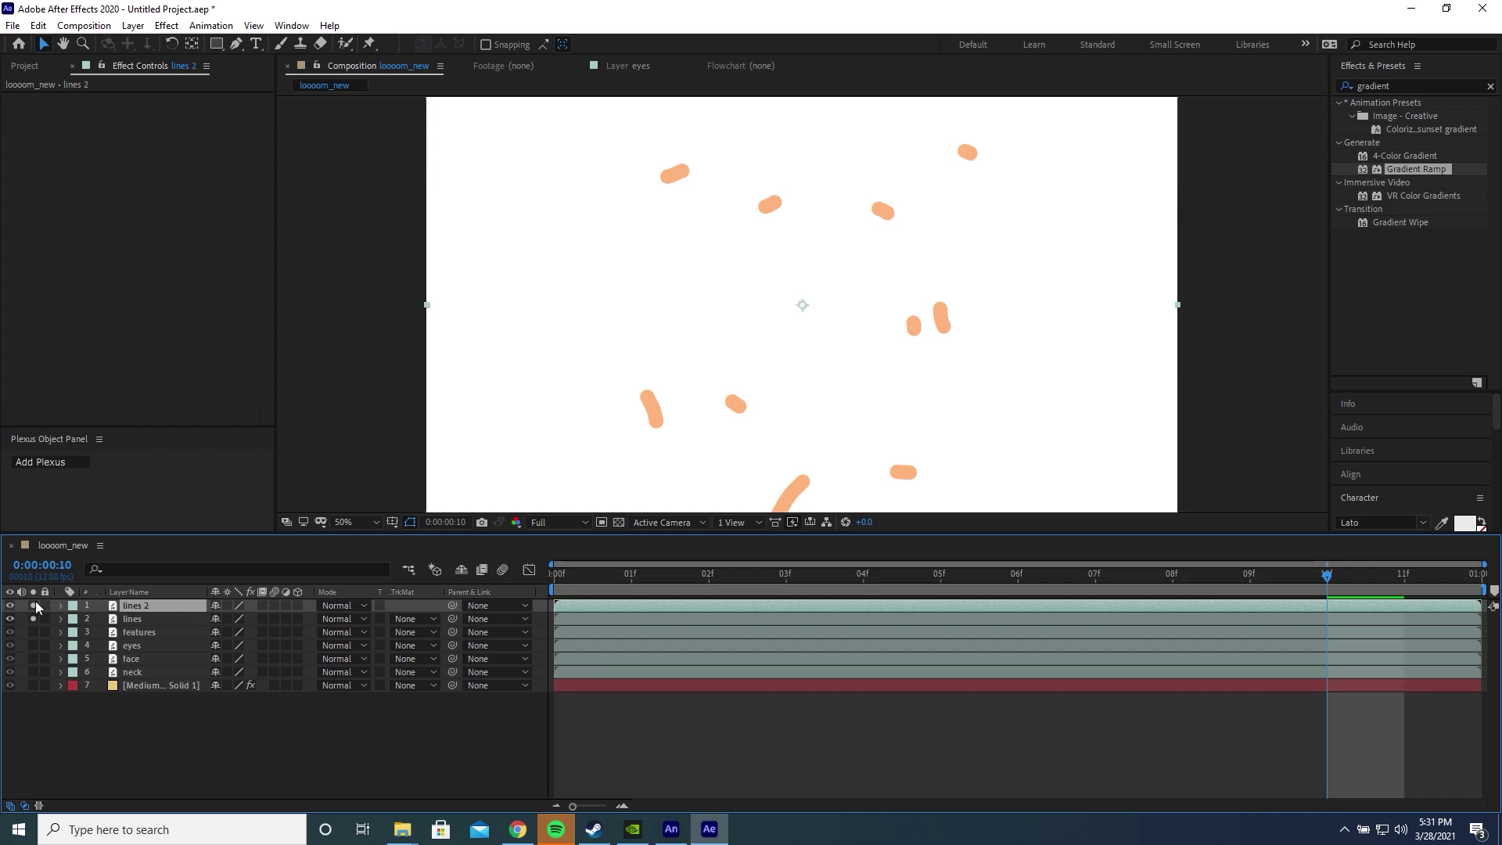
- Give lines 2 a Fill sampled from the salmon stroke, then darken it to tan
scroll(972, 295, "up", 2)
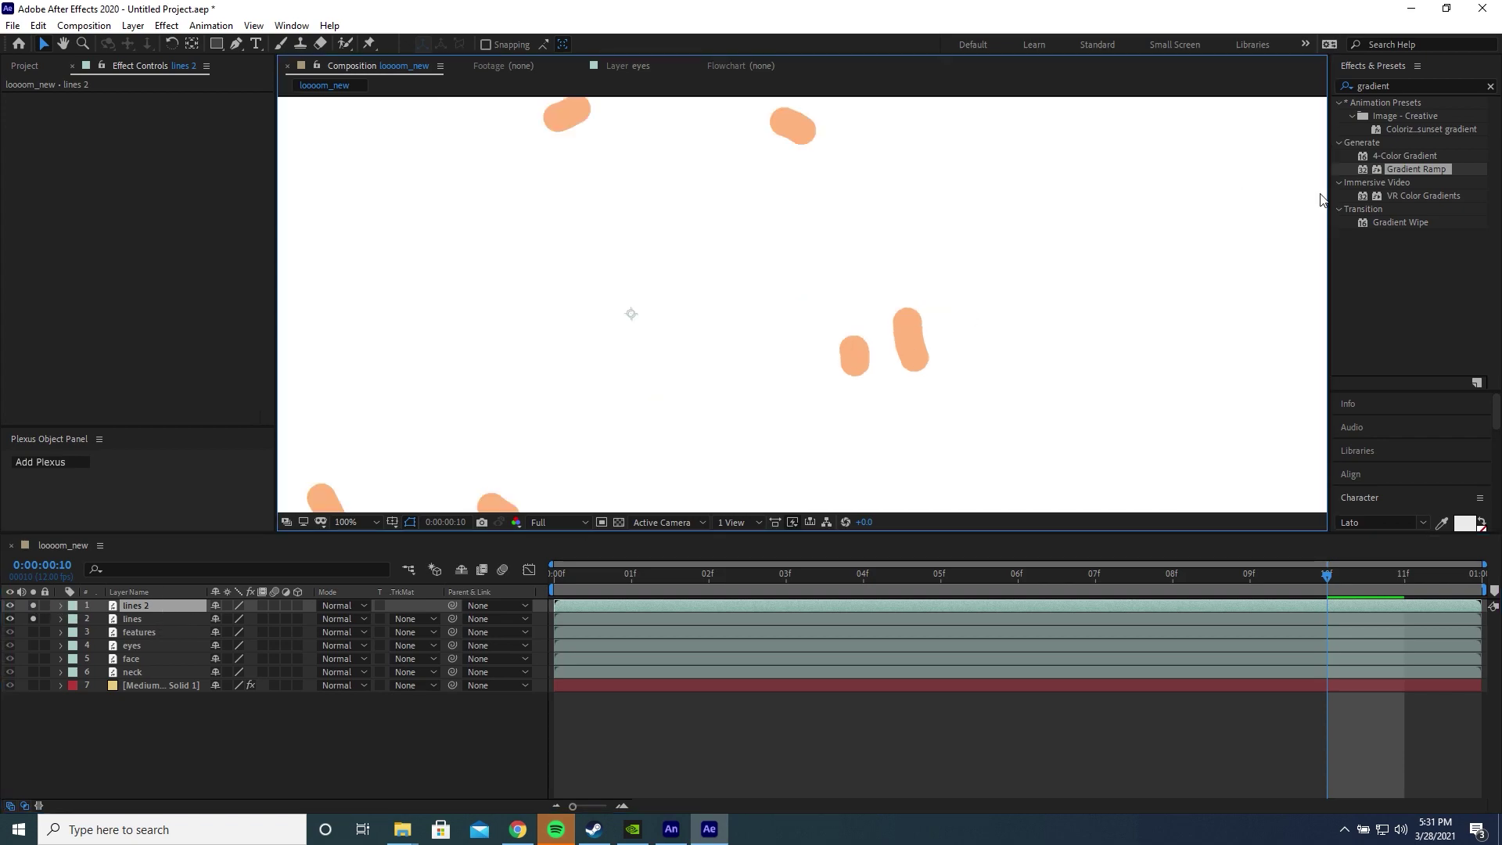
left_click(1401, 86)
type("fill")
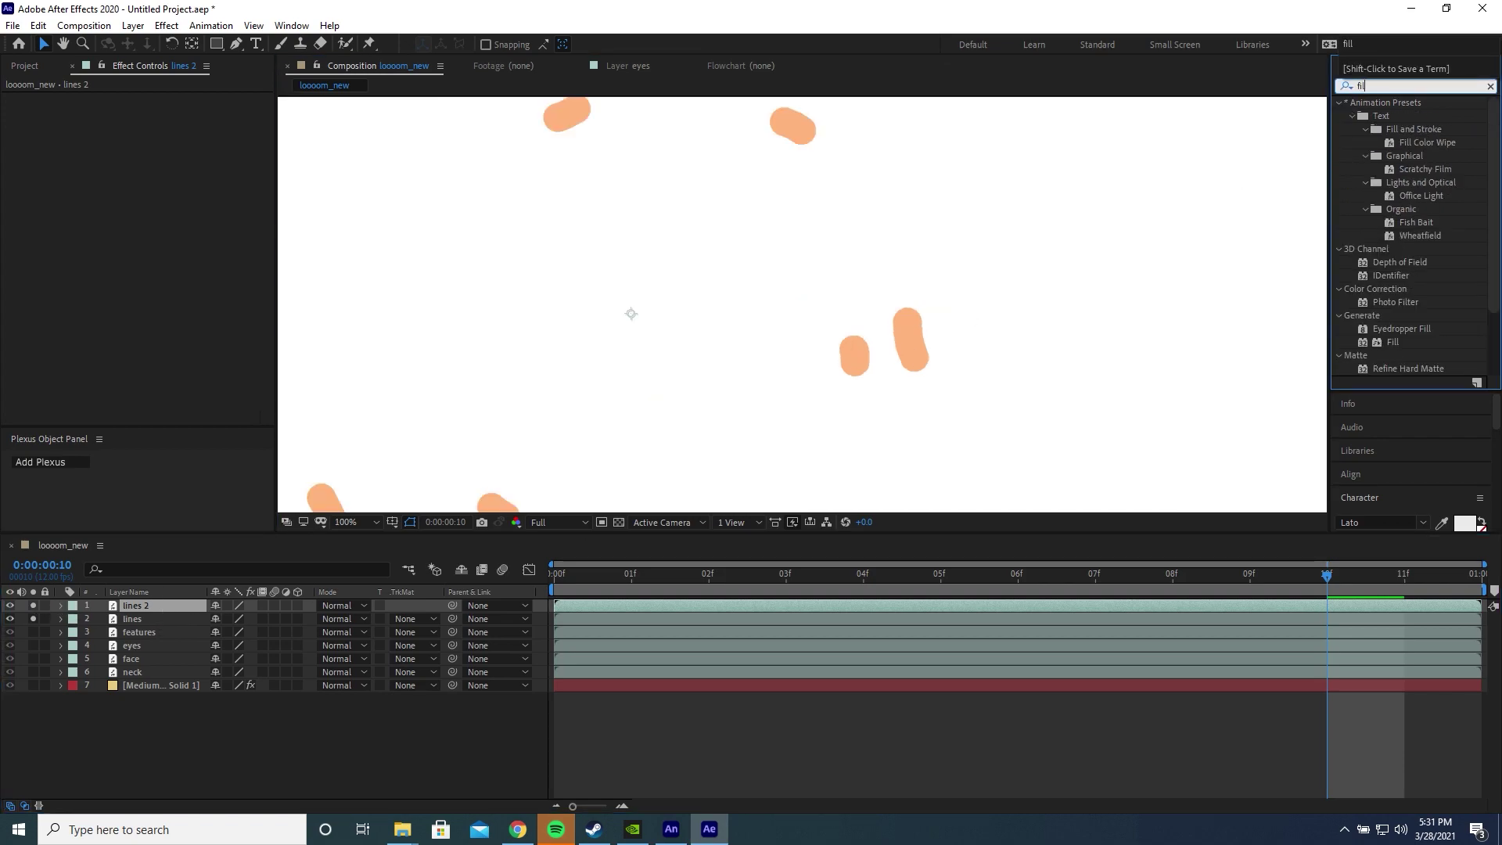
double_click(1394, 182)
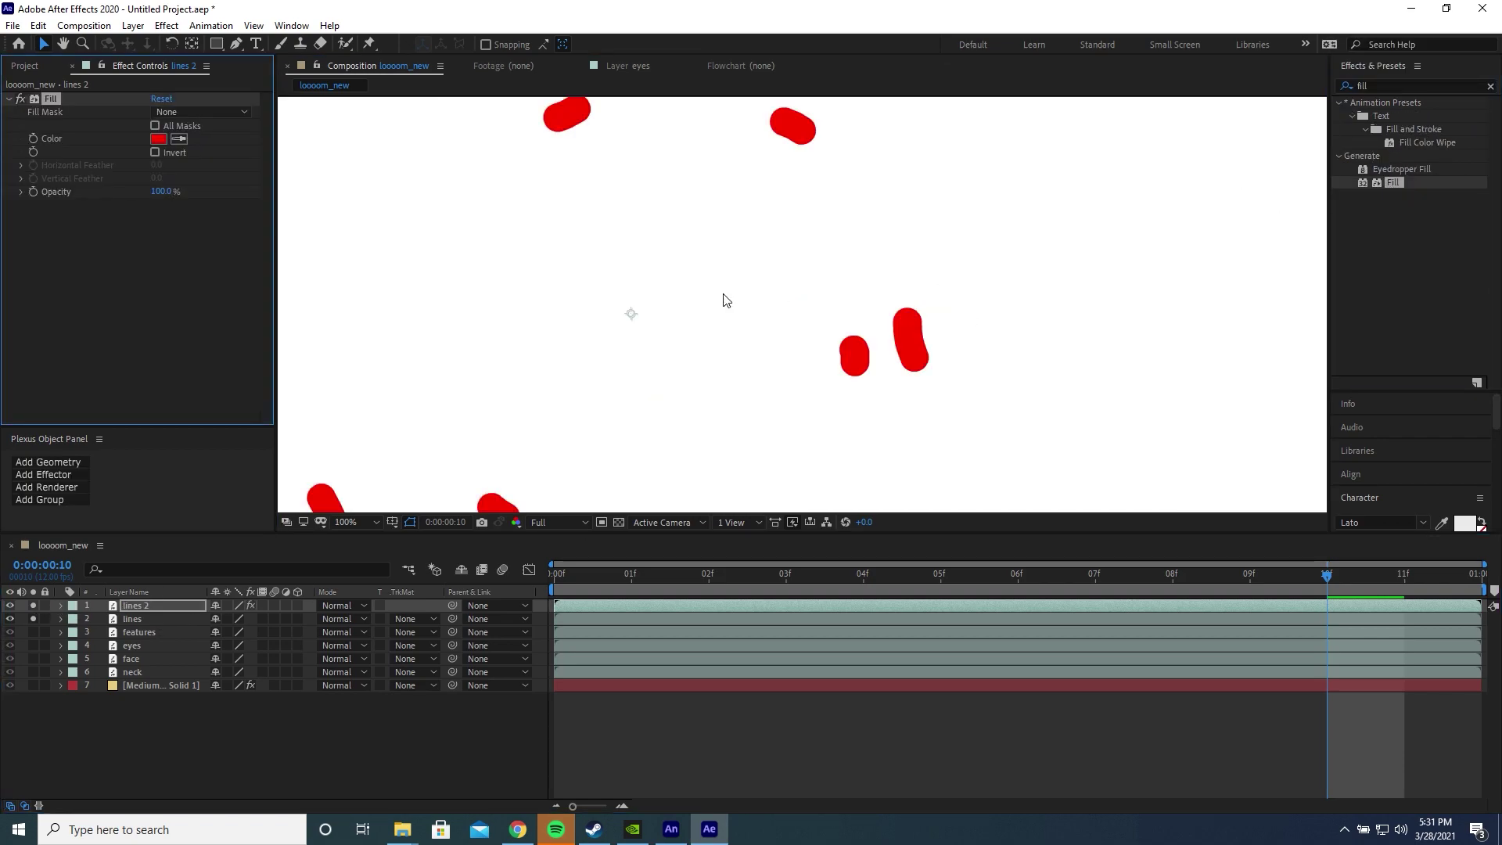
left_click(179, 139)
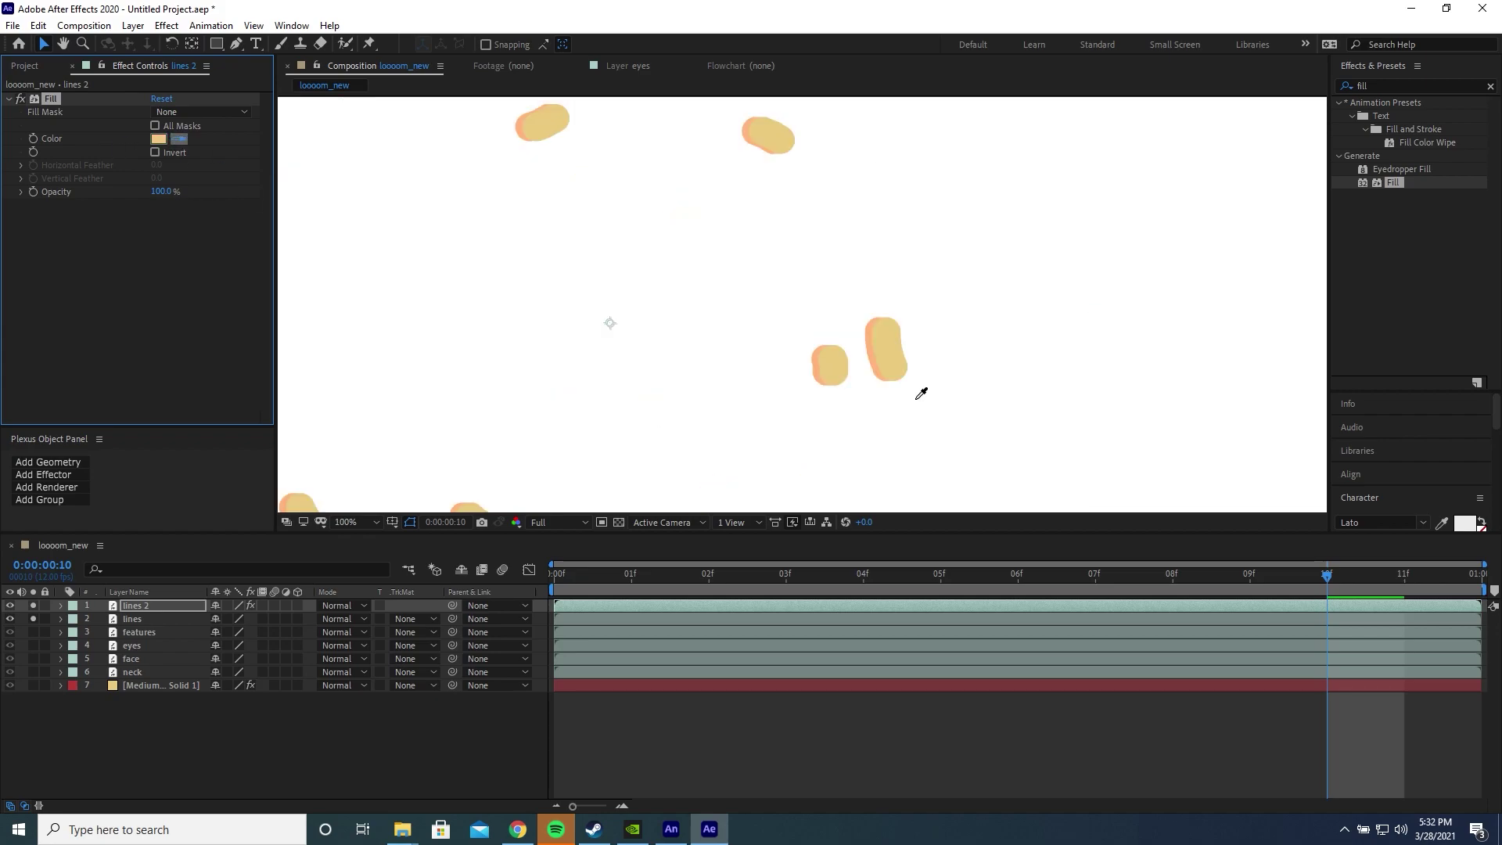
left_click(878, 363)
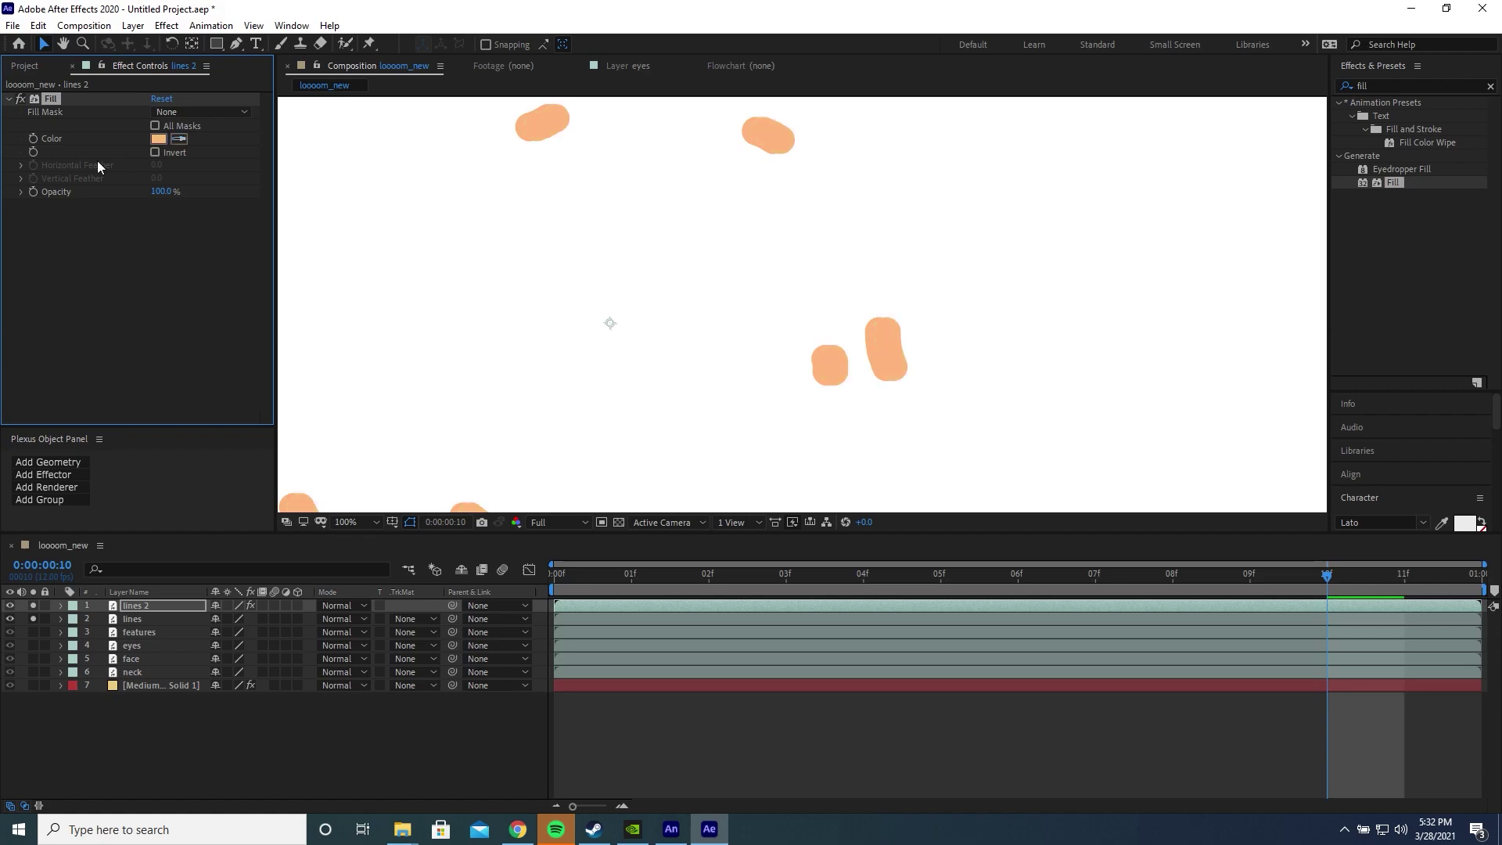
left_click(156, 138)
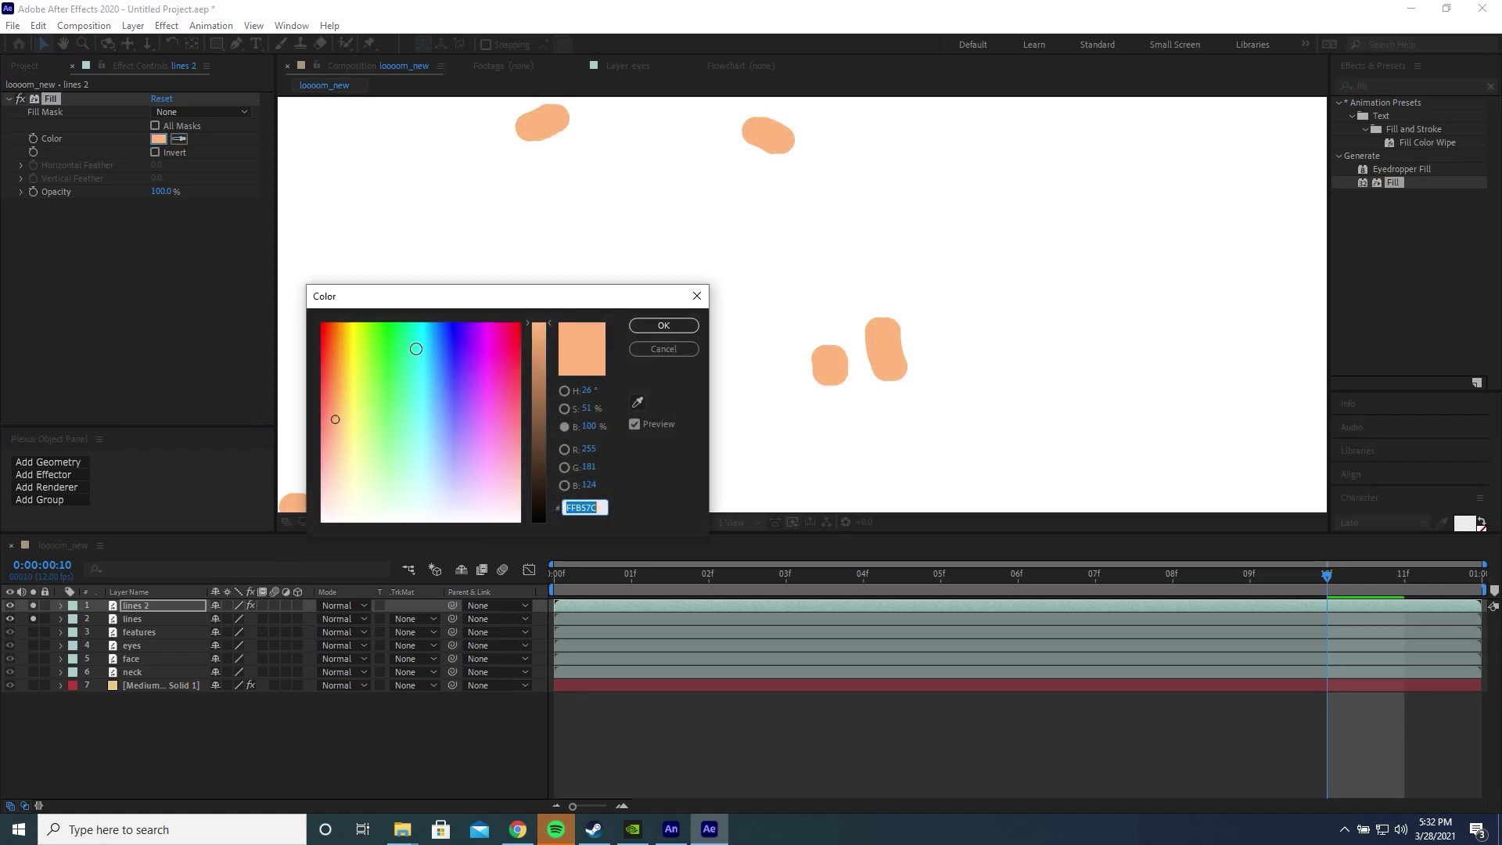
left_click(537, 377)
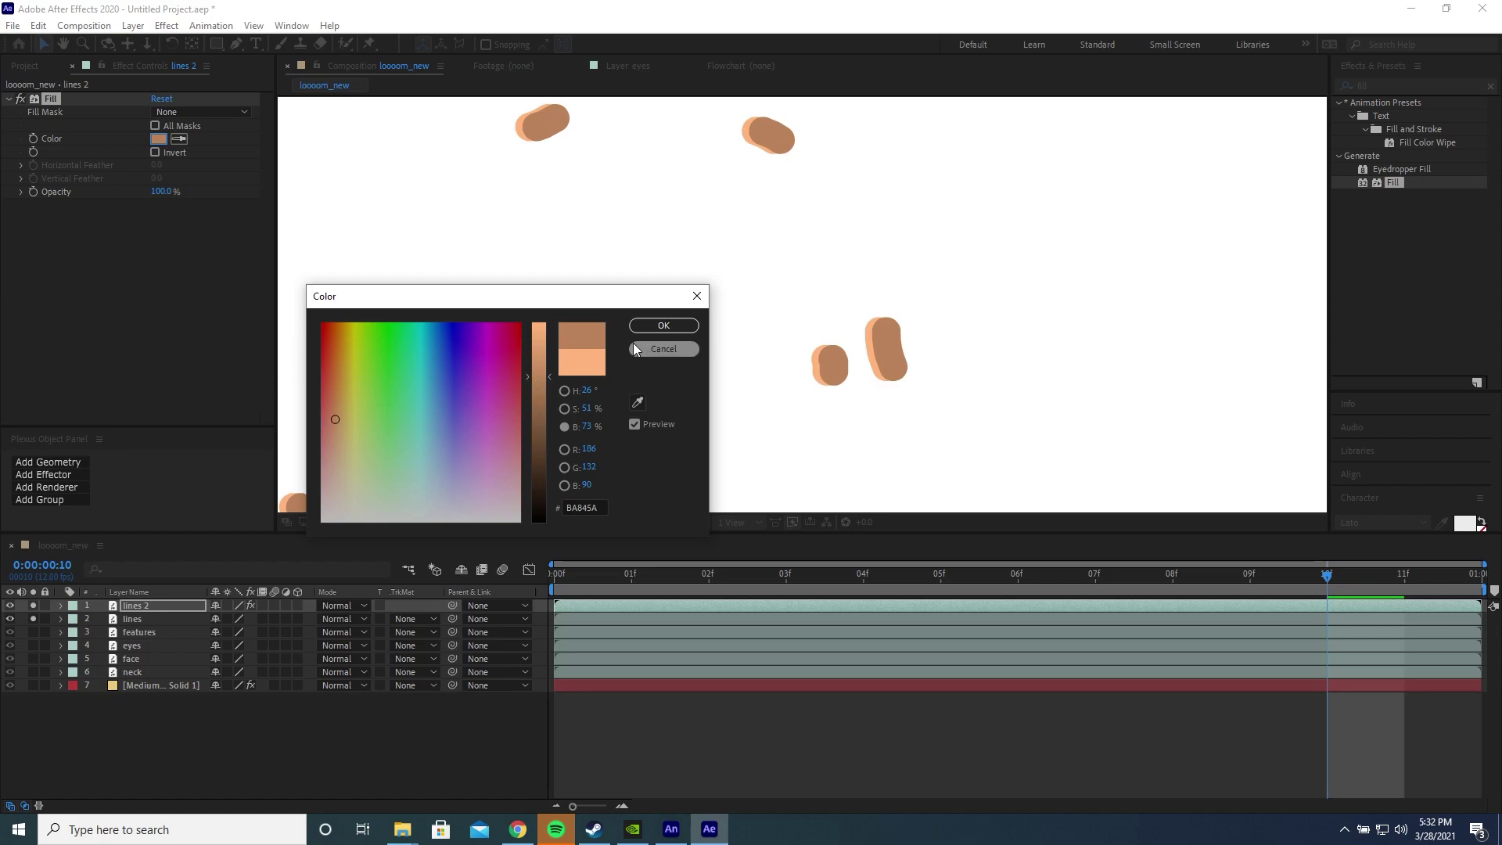
left_click(538, 360)
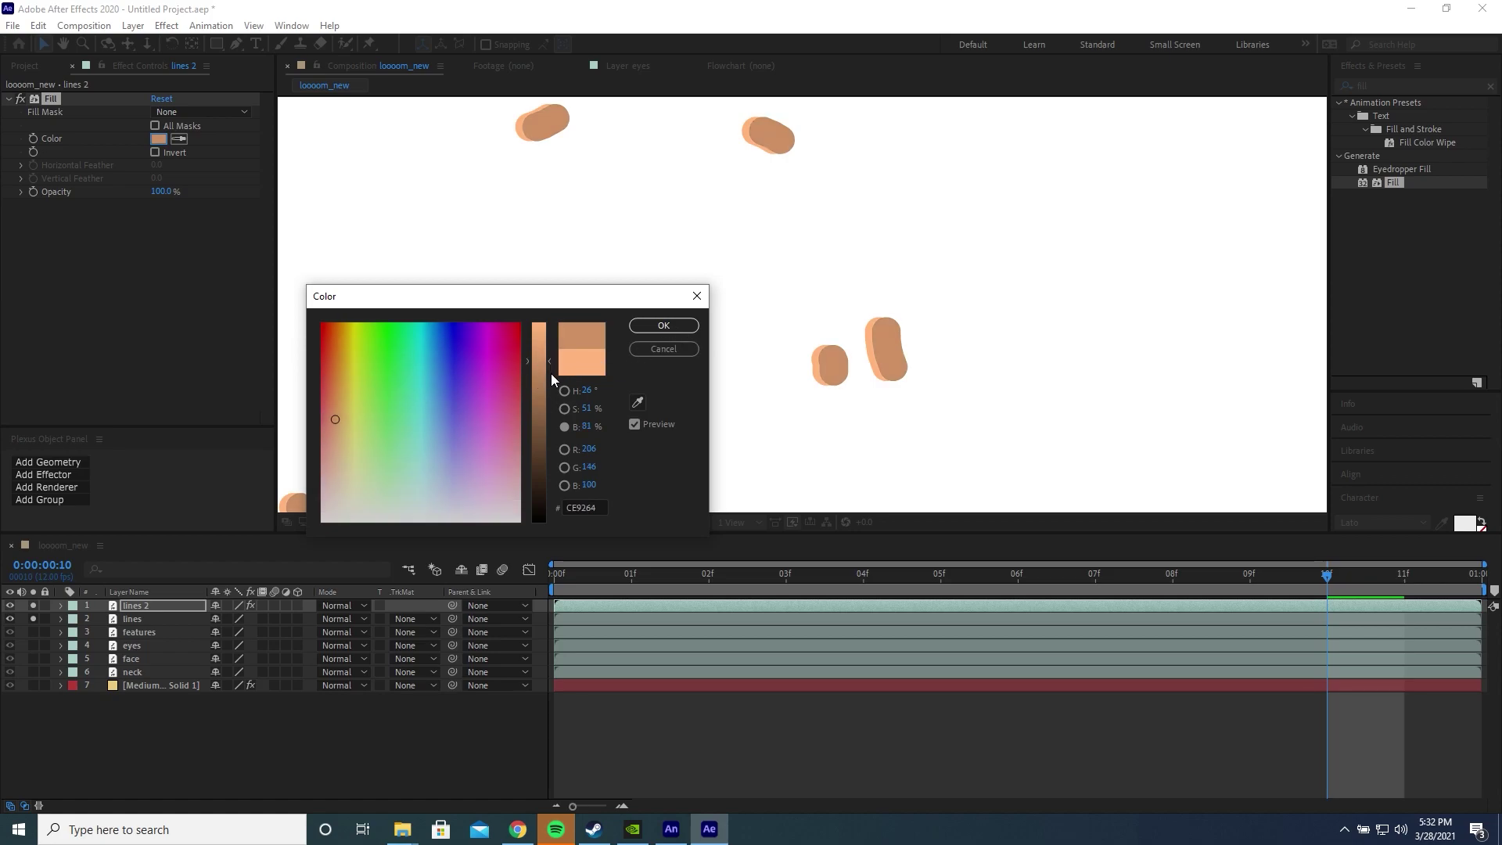
left_click(540, 369)
left_click(679, 327)
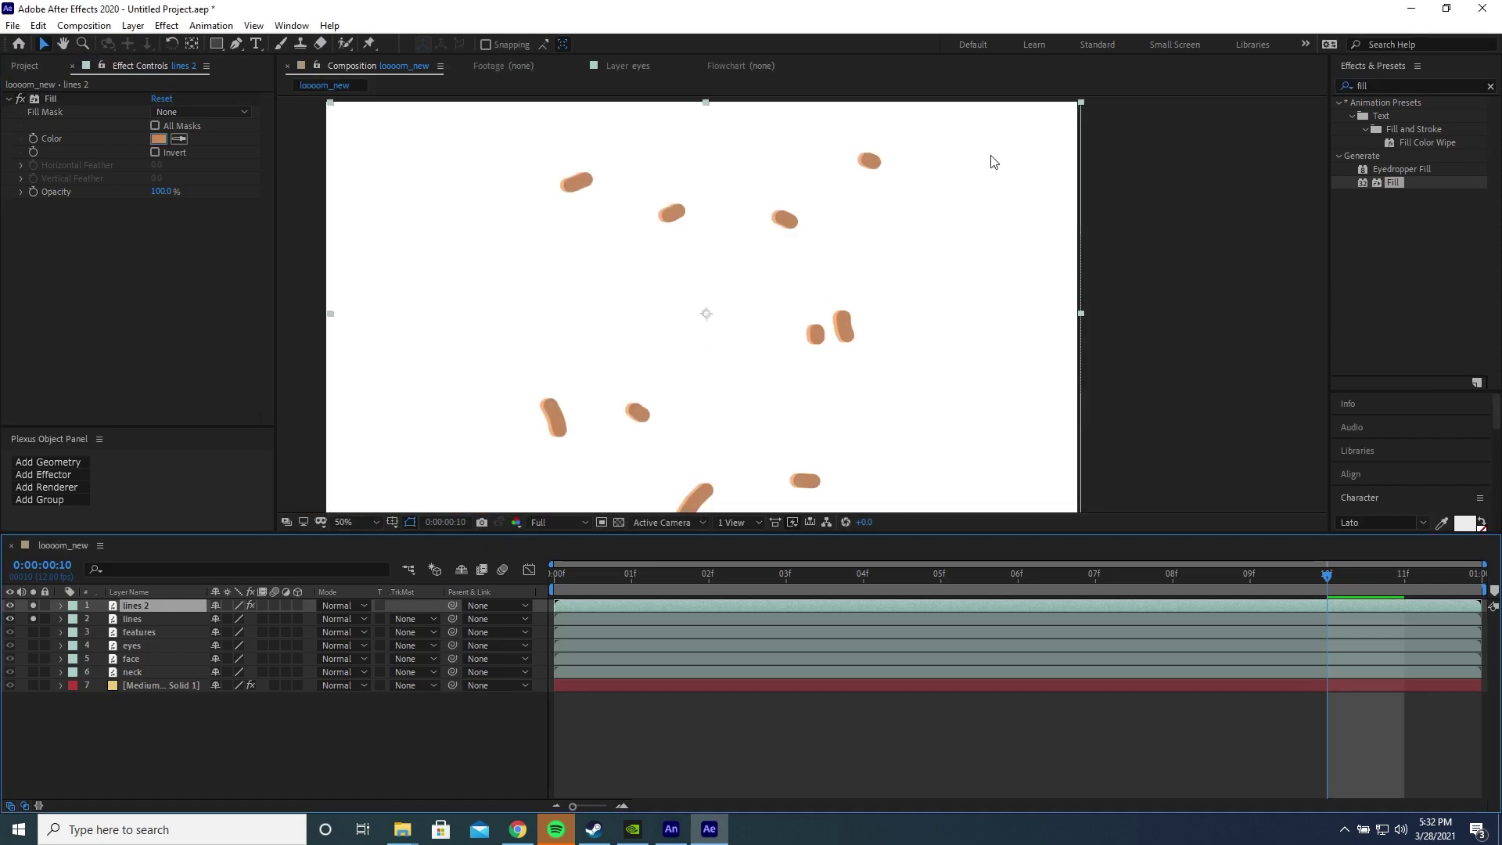
- Apply Set Matte to lines 2, taking the matte from the lines layer
key("period")
left_click(1365, 87)
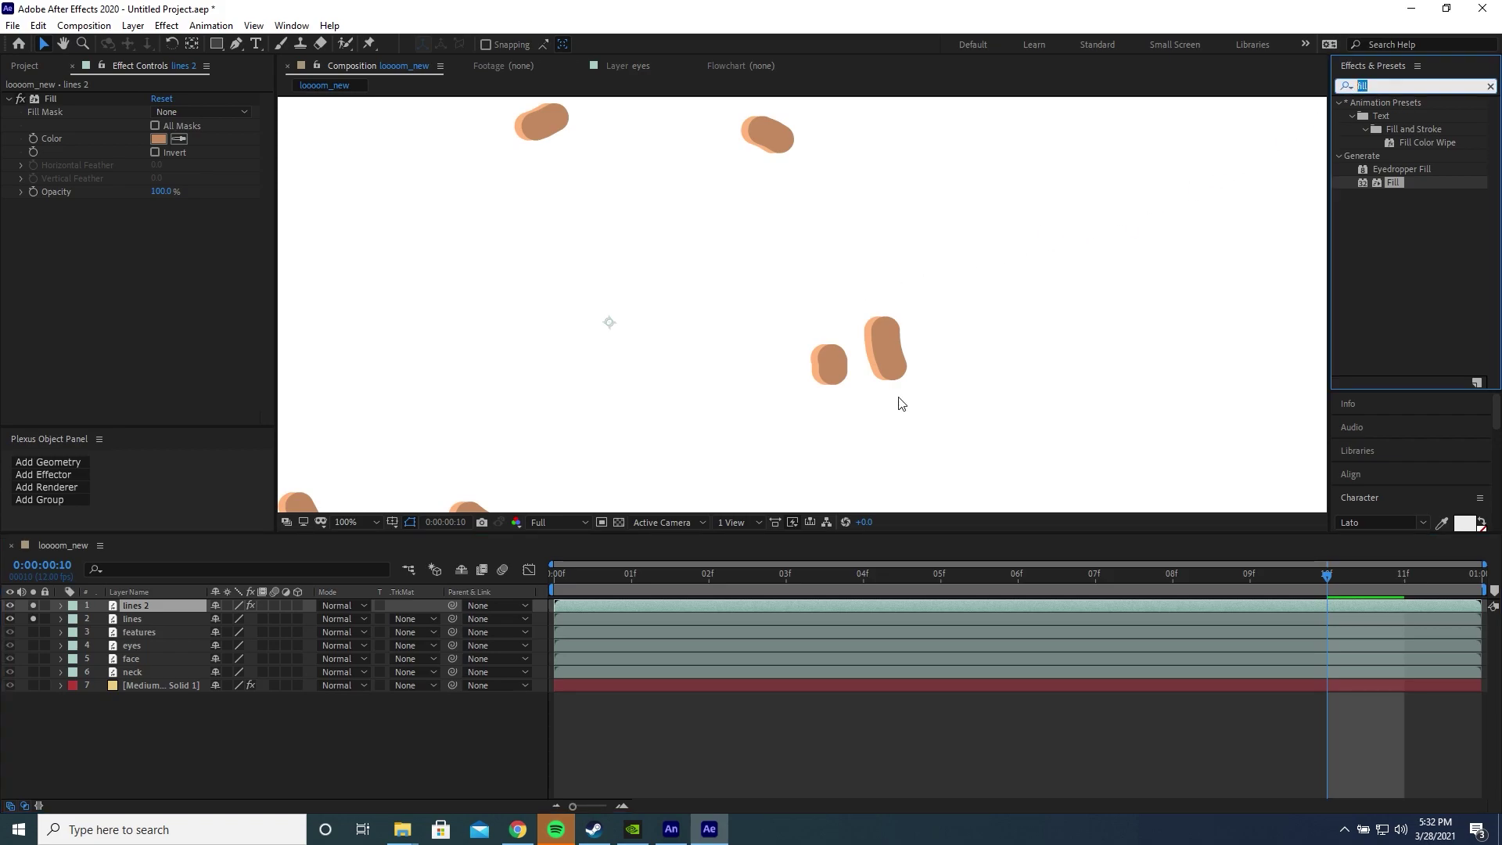
type("set m")
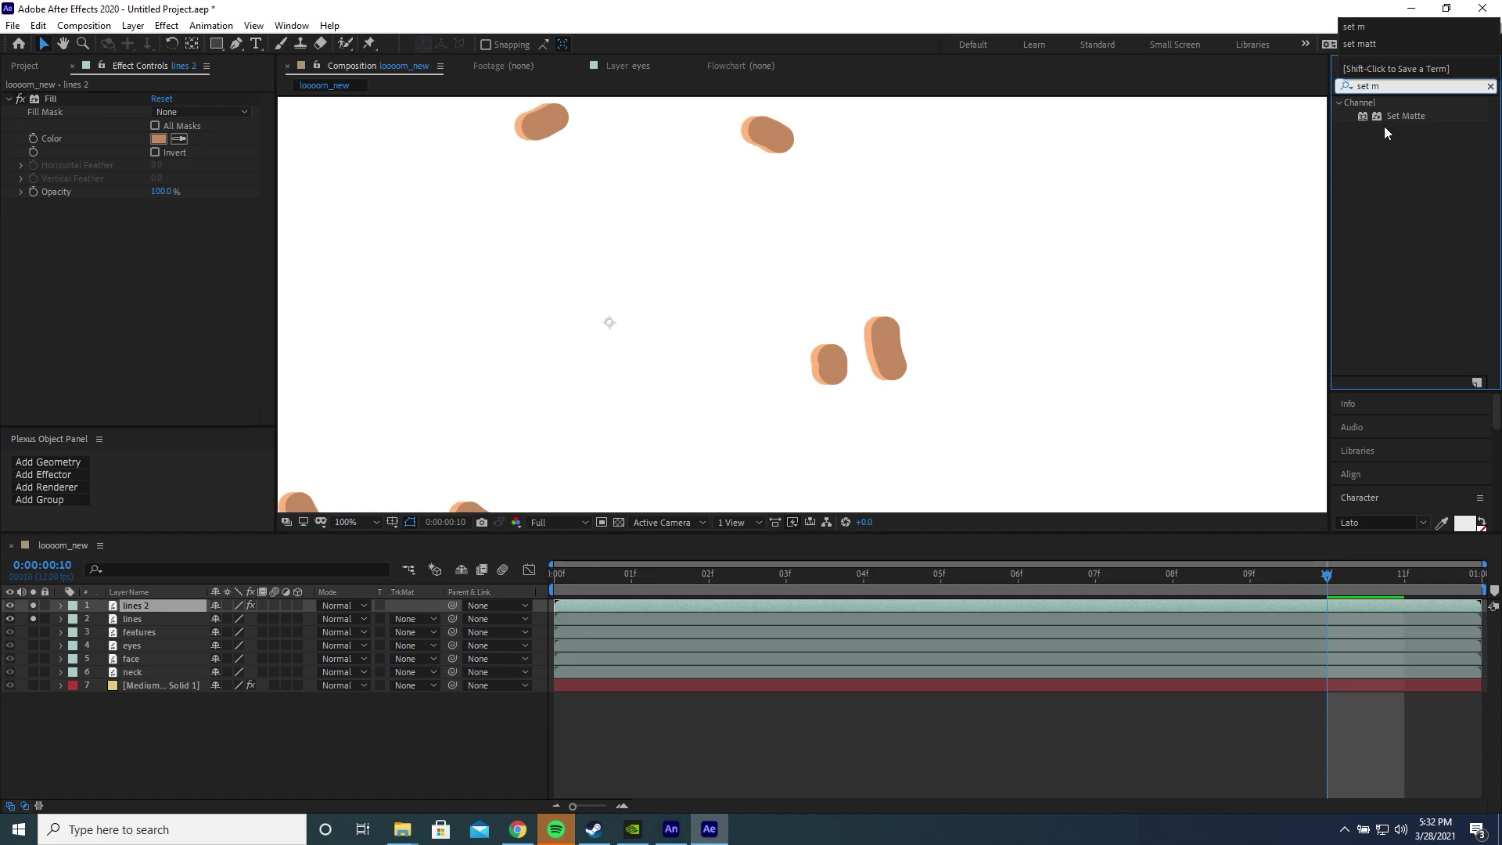
double_click(1401, 116)
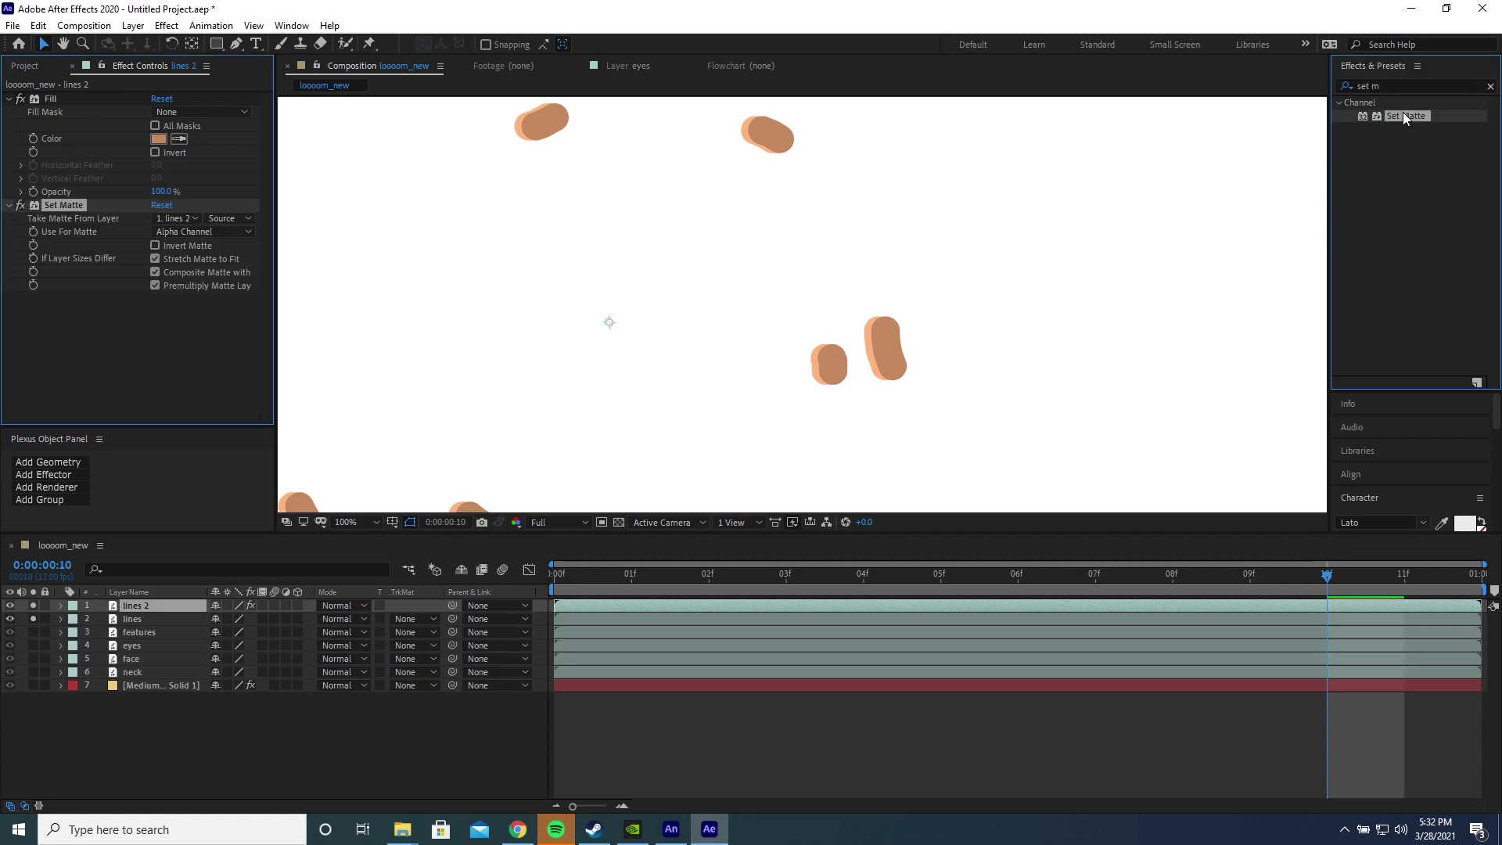
left_click(188, 218)
left_click(202, 270)
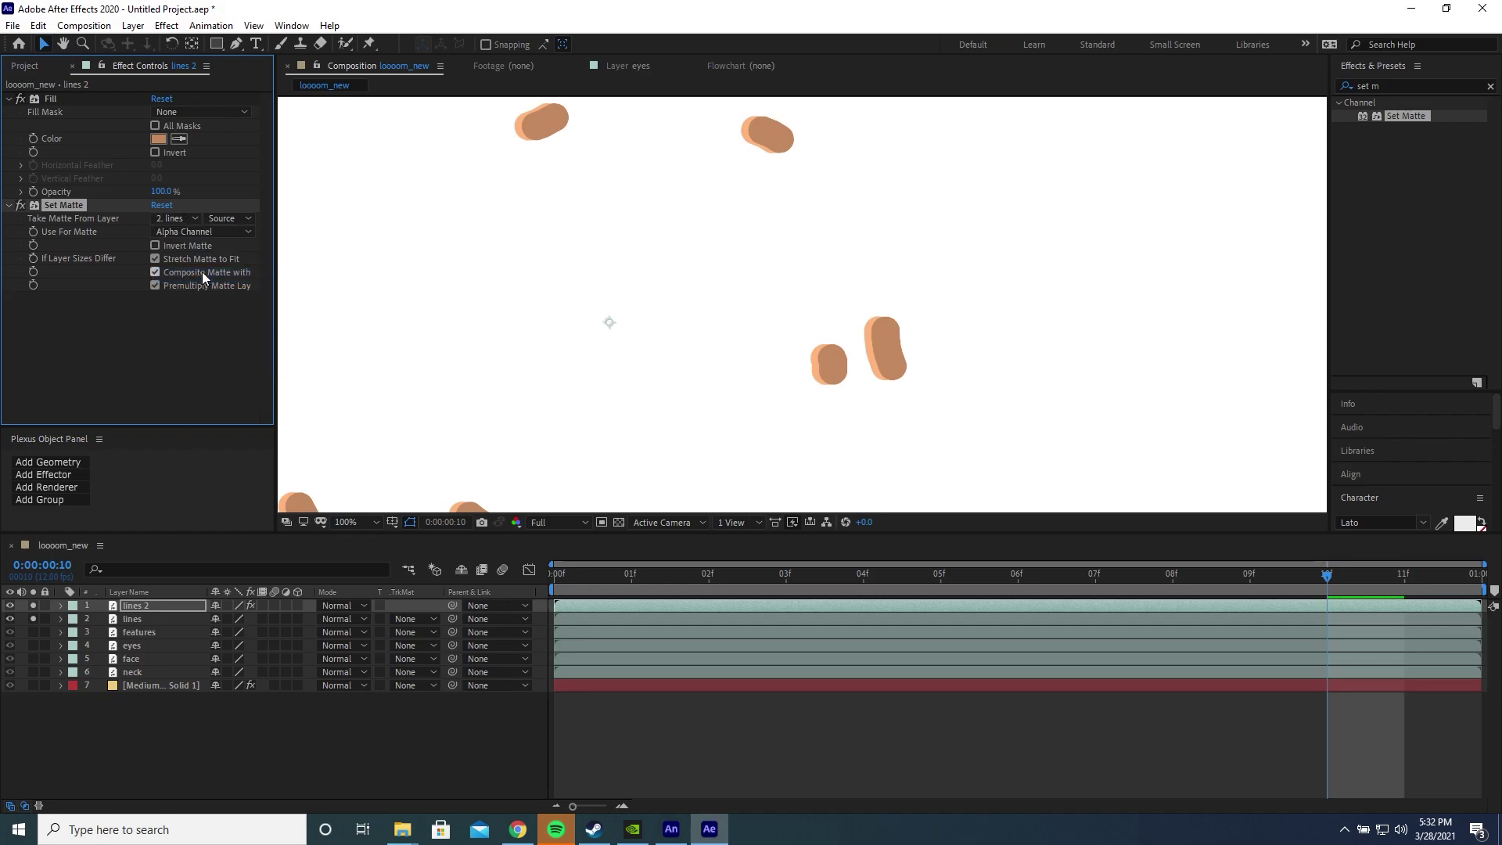
- Enable Continuous Rasterize on both lines 2 and lines, then stop the preview
left_click(227, 604)
left_click(226, 618)
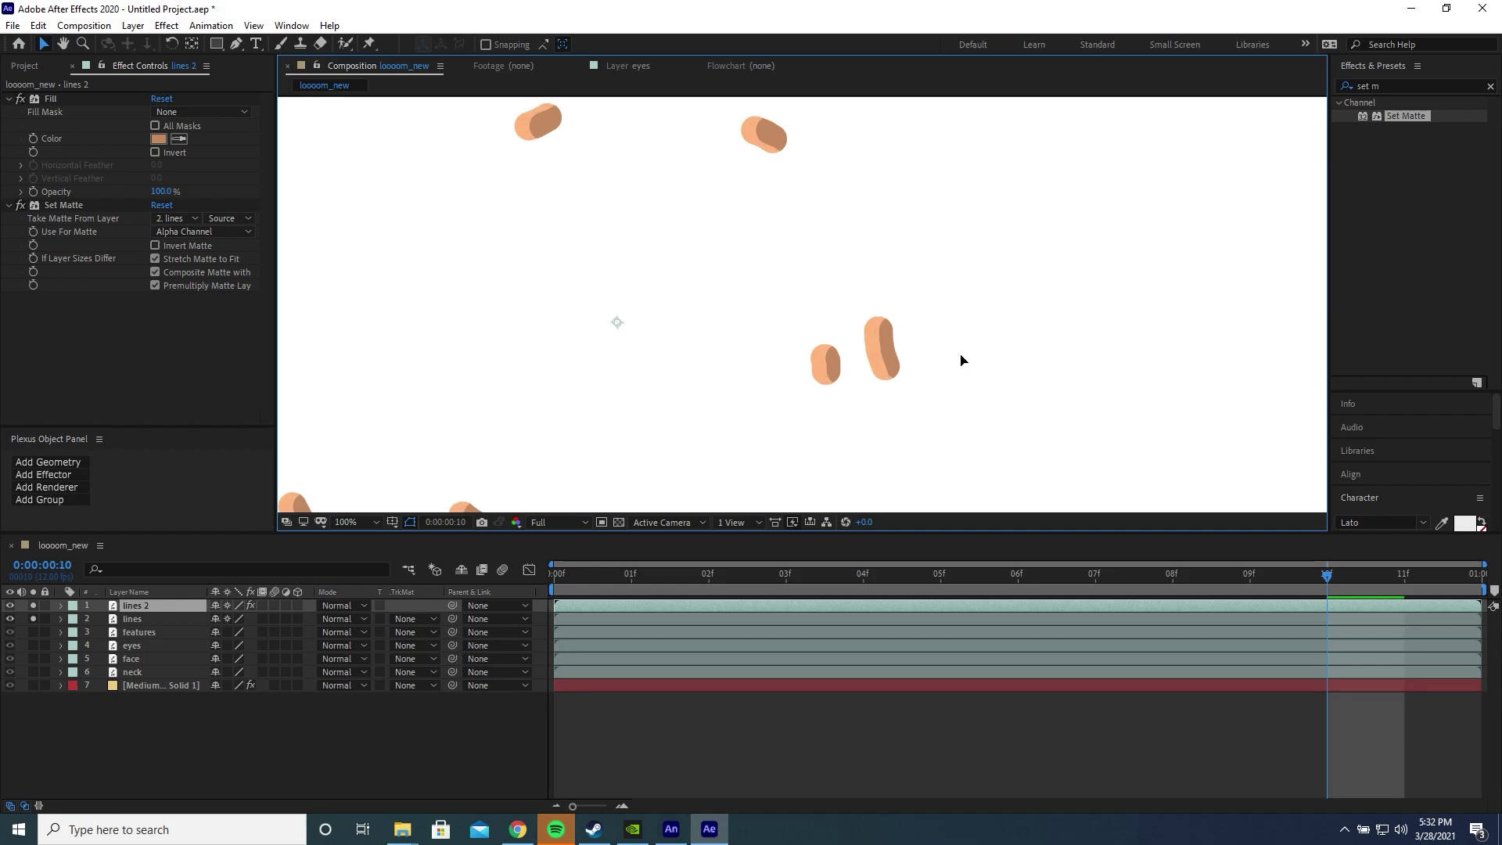
key("Return")
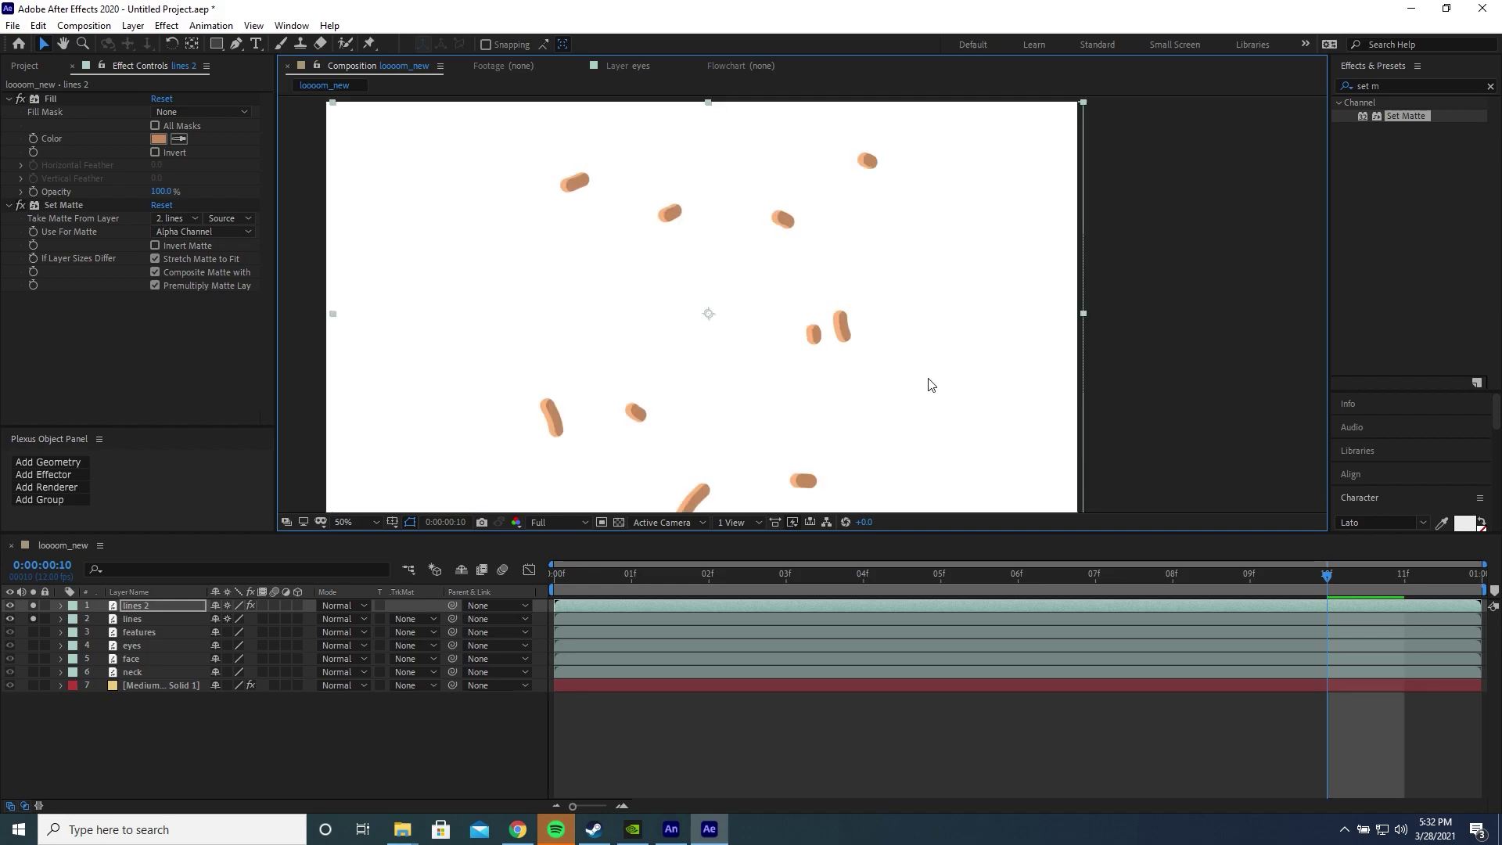
scroll(918, 391, "down", 2)
key("space")
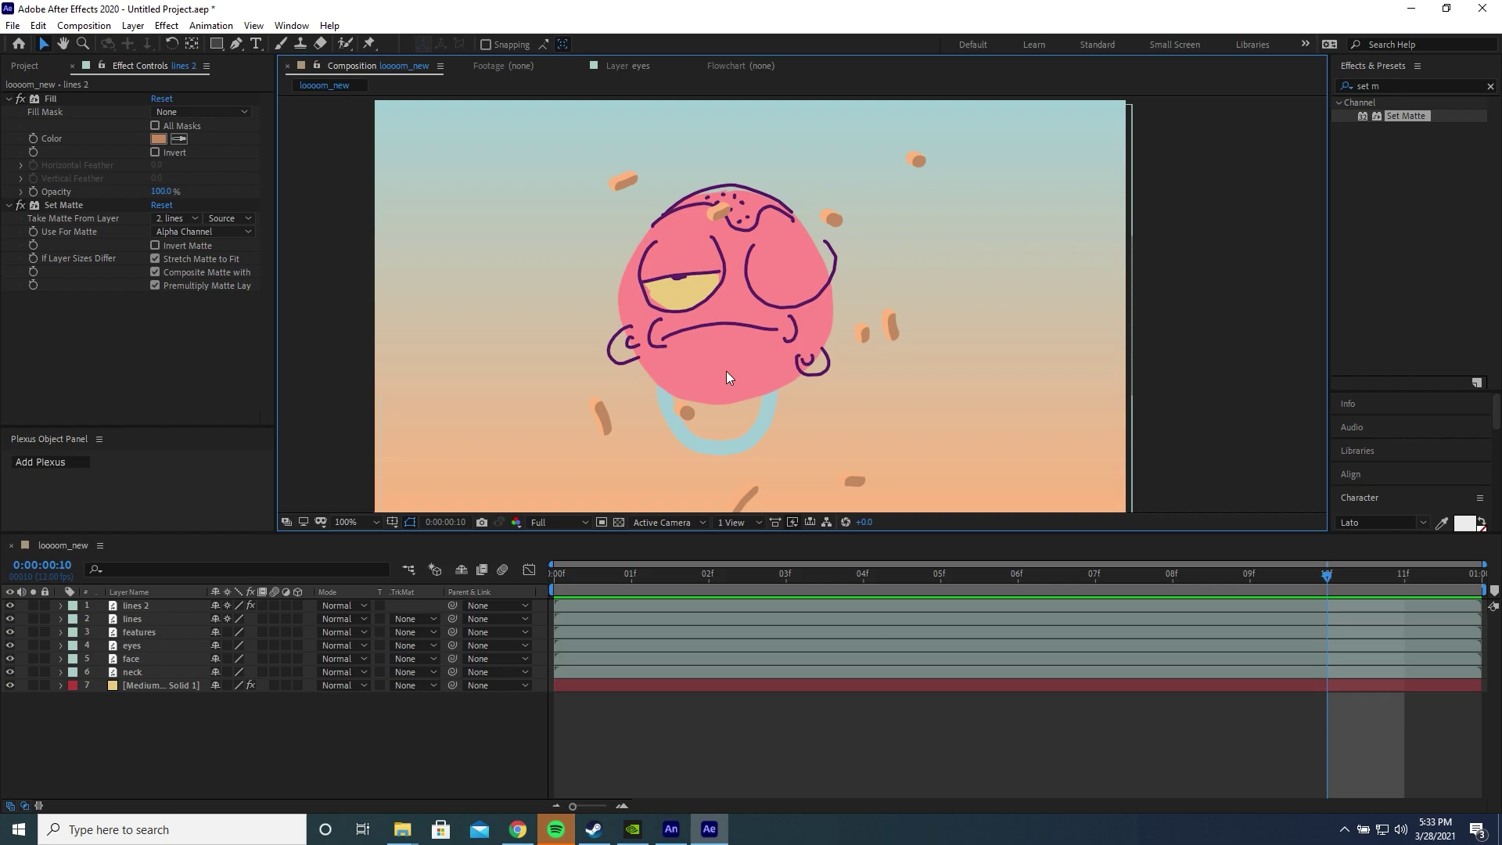
- Duplicate the face layer and rename the copy 'face shadow'
scroll(726, 371, "up", 2)
left_click(140, 657)
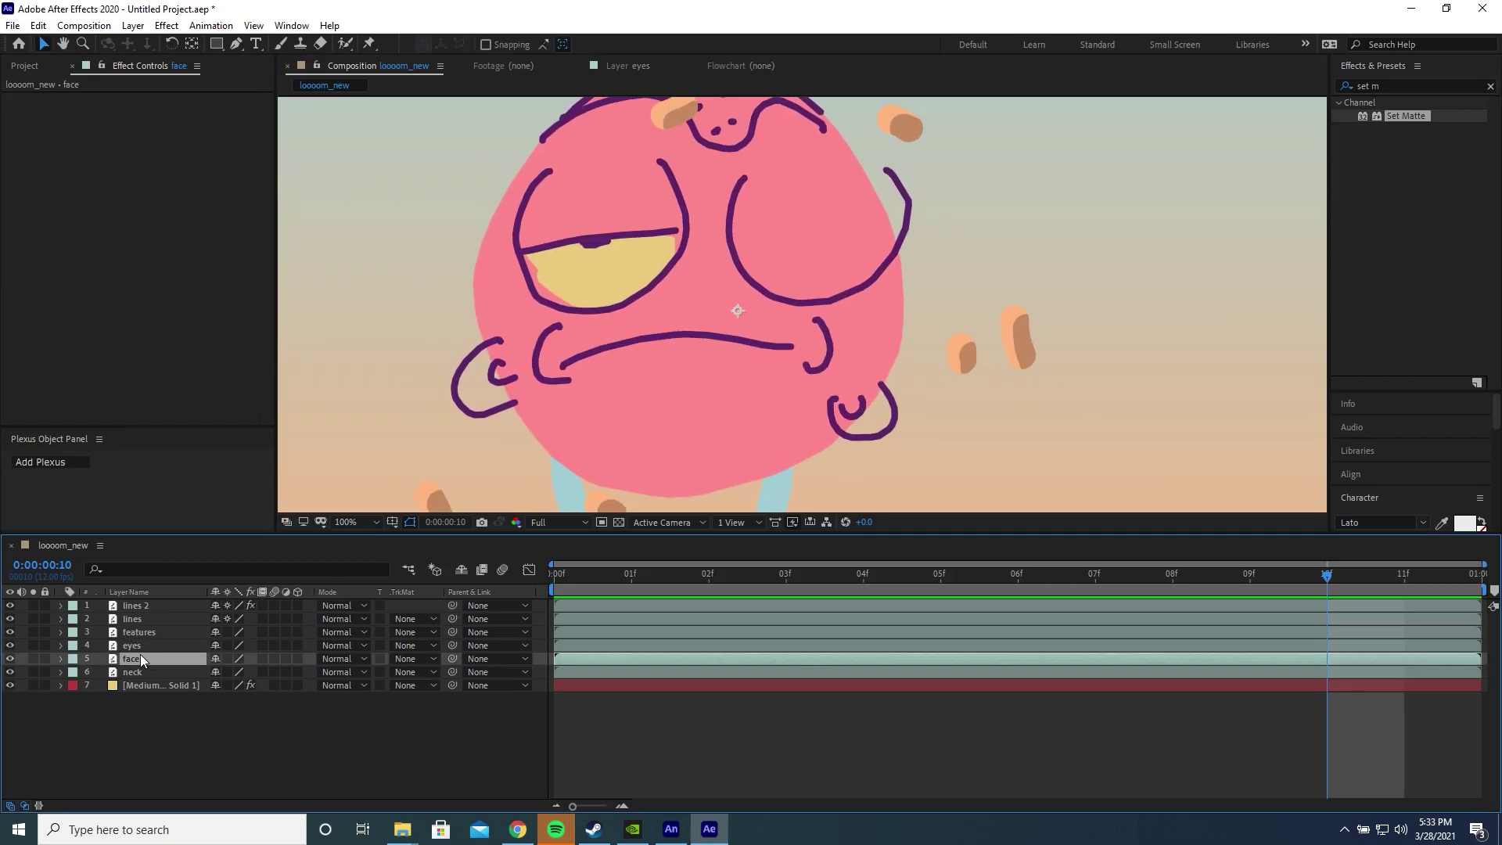
key("ctrl+d")
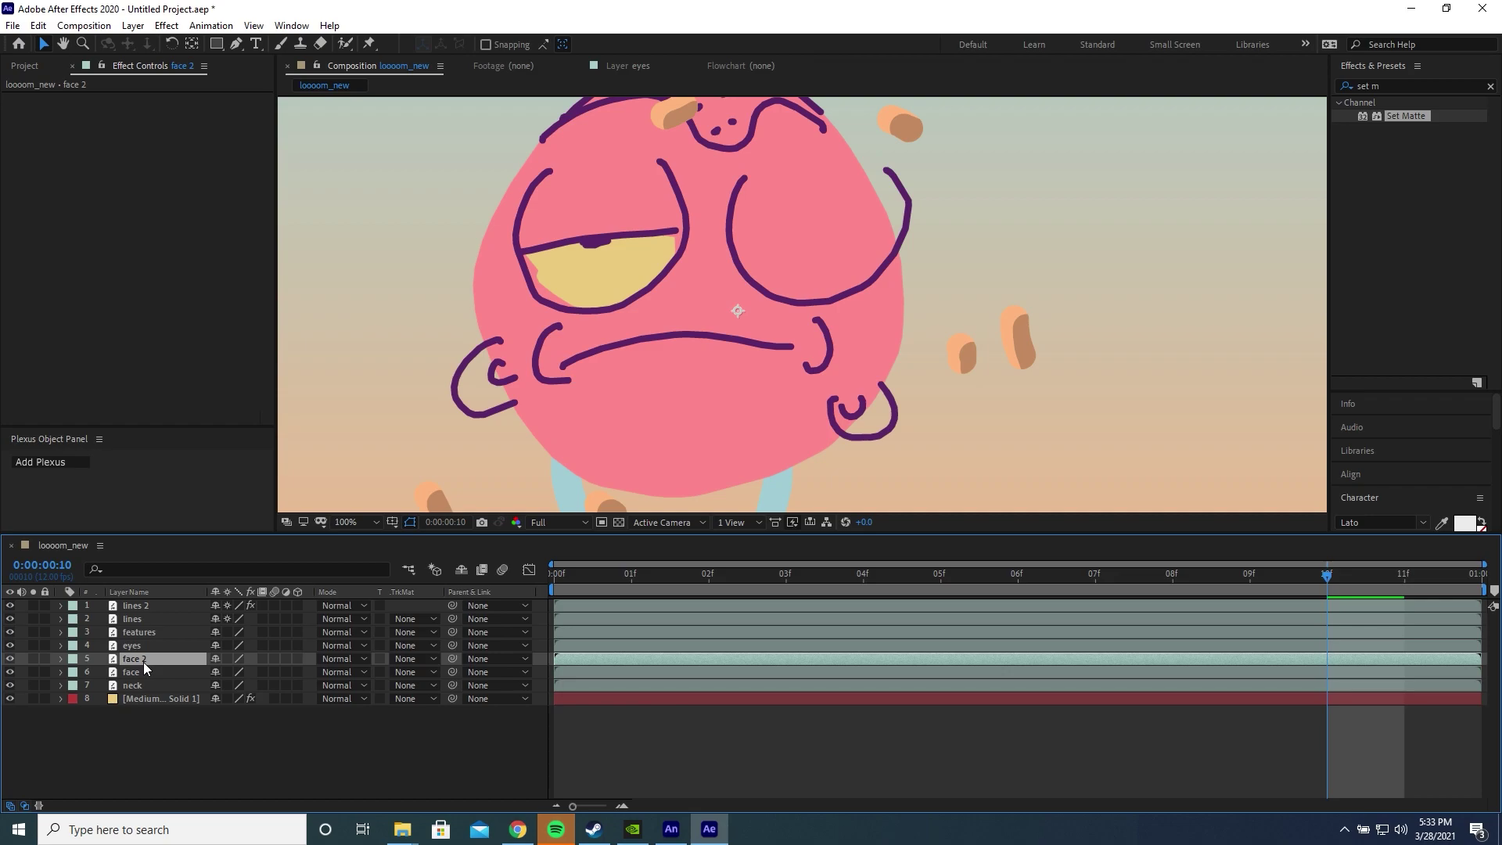
right_click(143, 662)
left_click(160, 662)
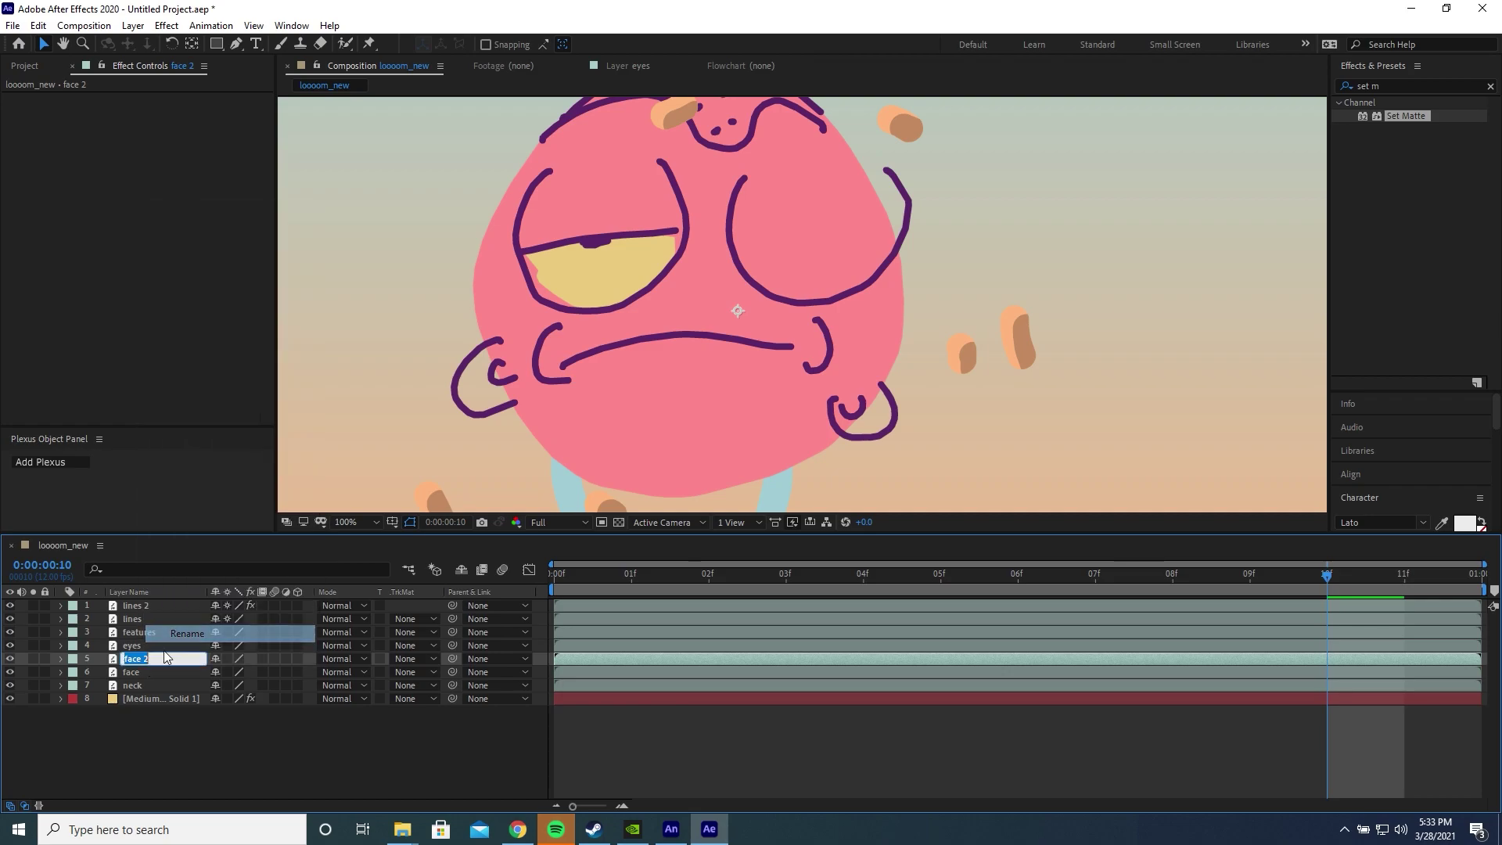
left_click(158, 665)
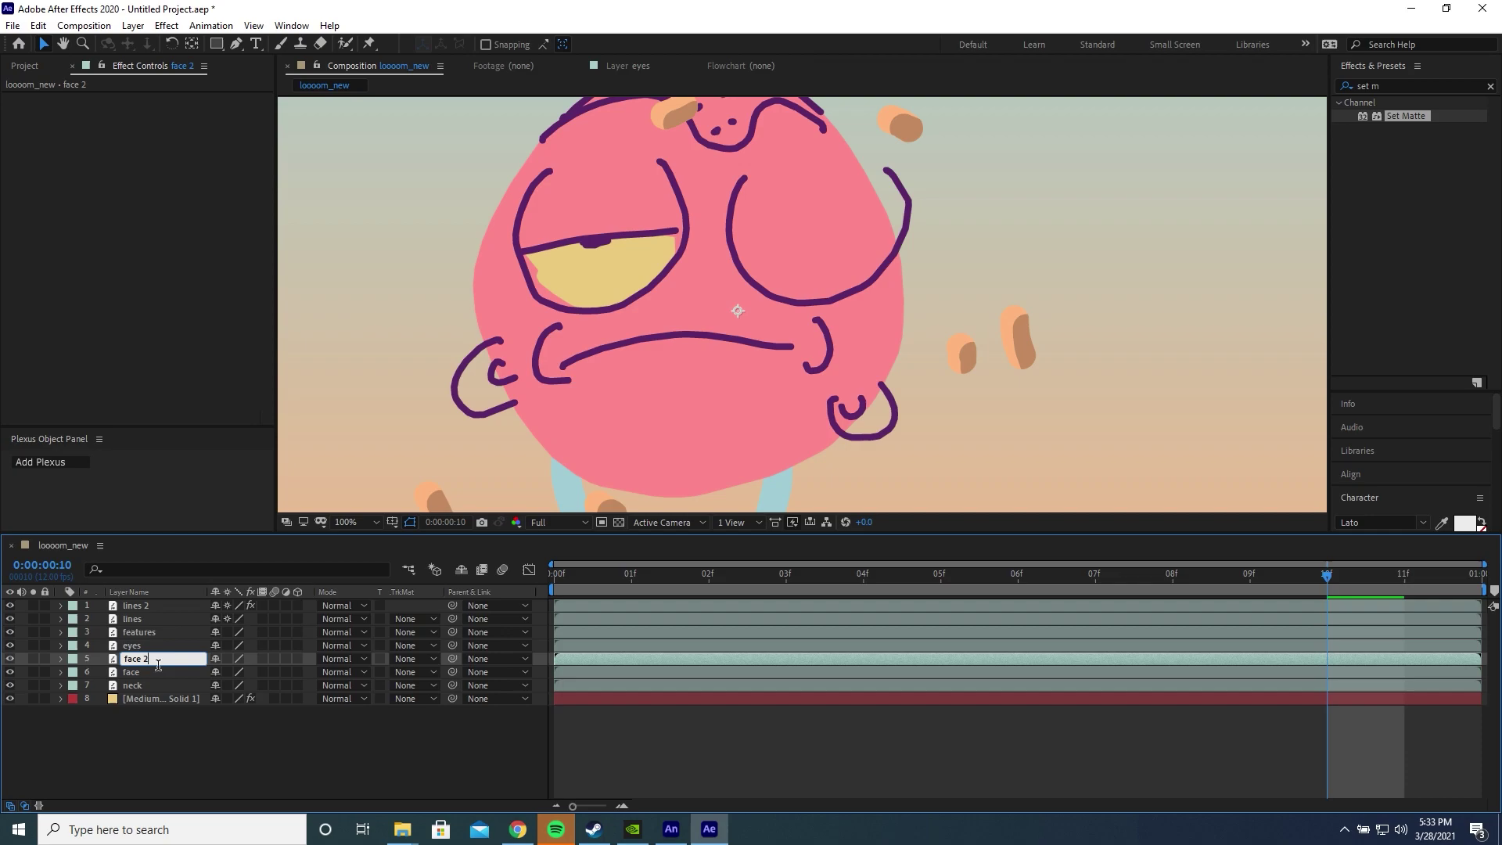
key("BackSpace")
type("shadow")
key("Return")
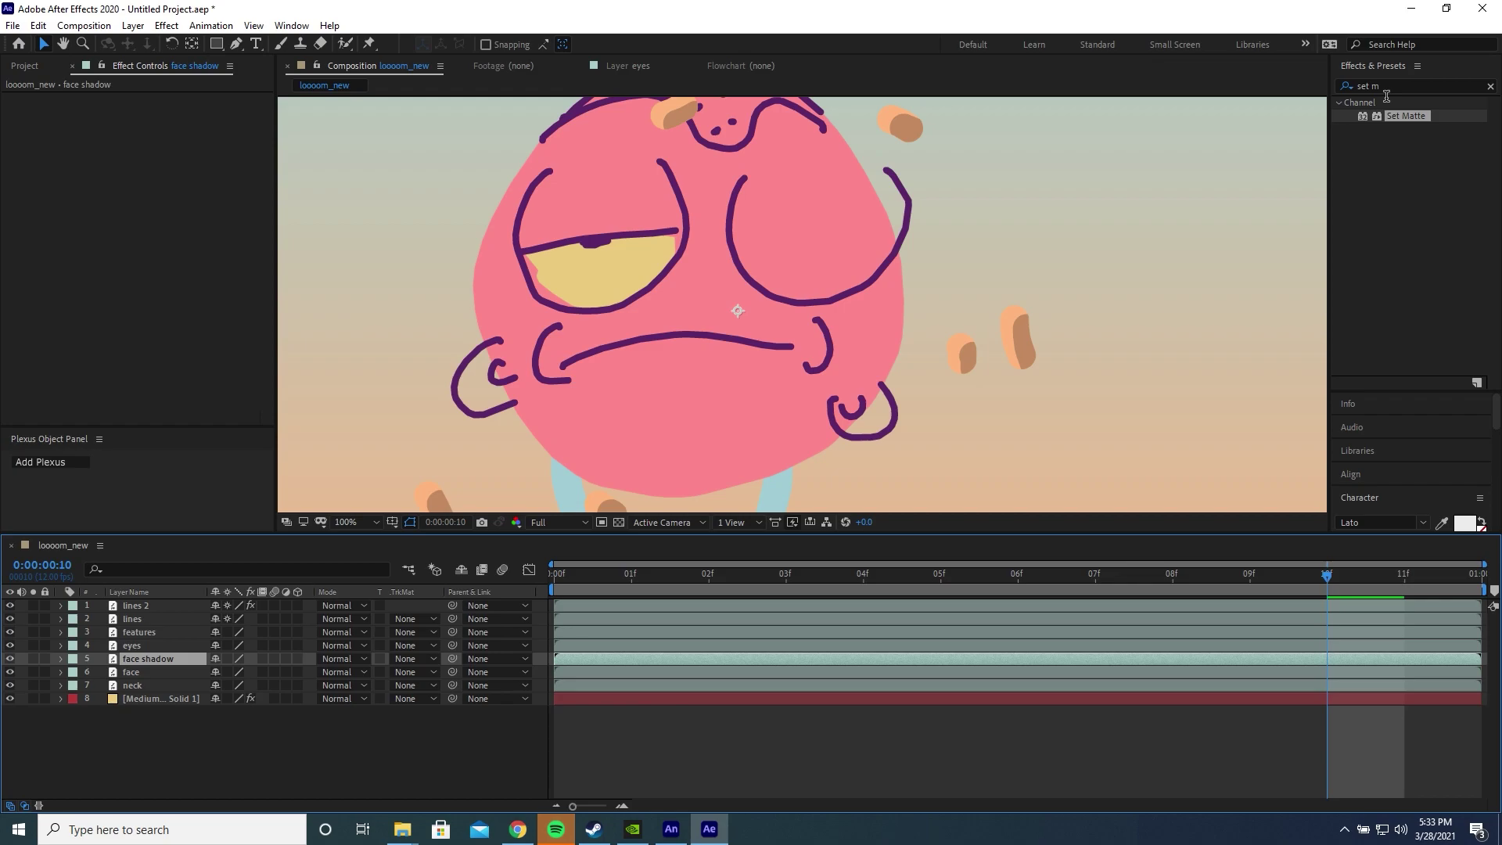
- Apply a Fill effect to face shadow with its colour set to black
left_click(1386, 90)
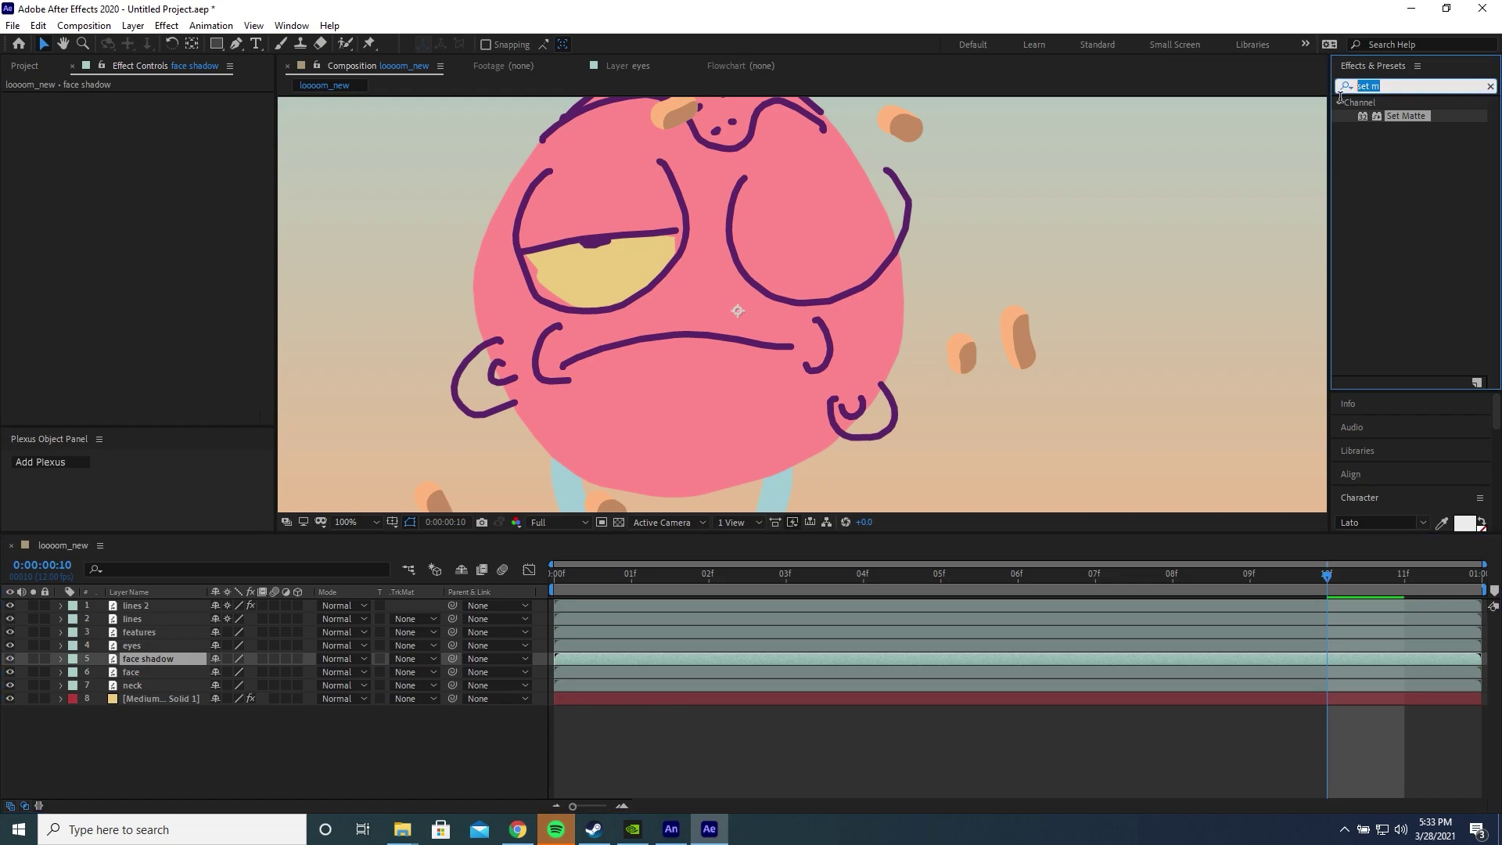
type("fill")
double_click(1392, 183)
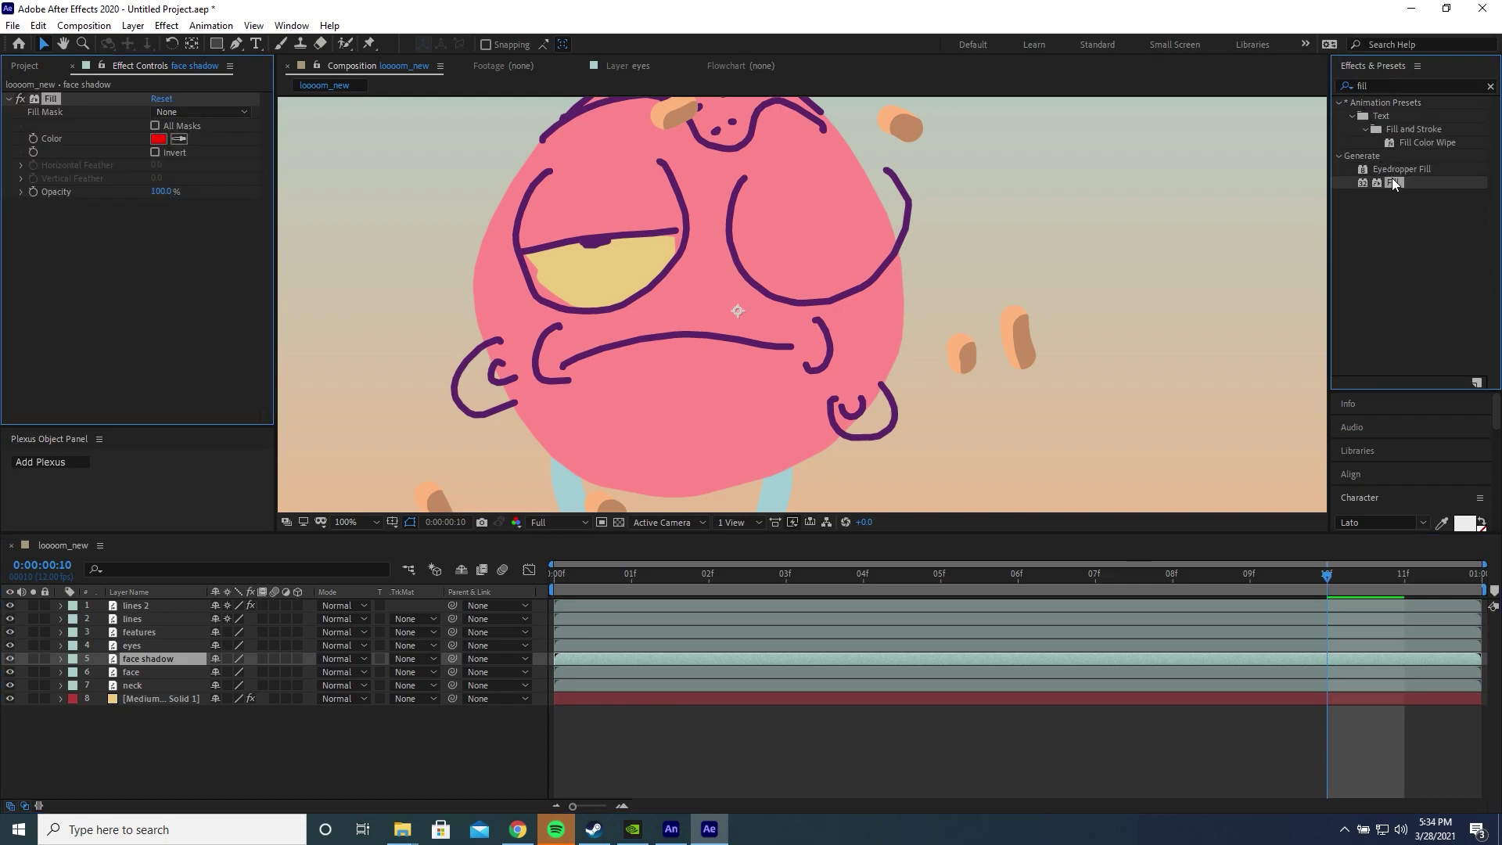
left_click(158, 139)
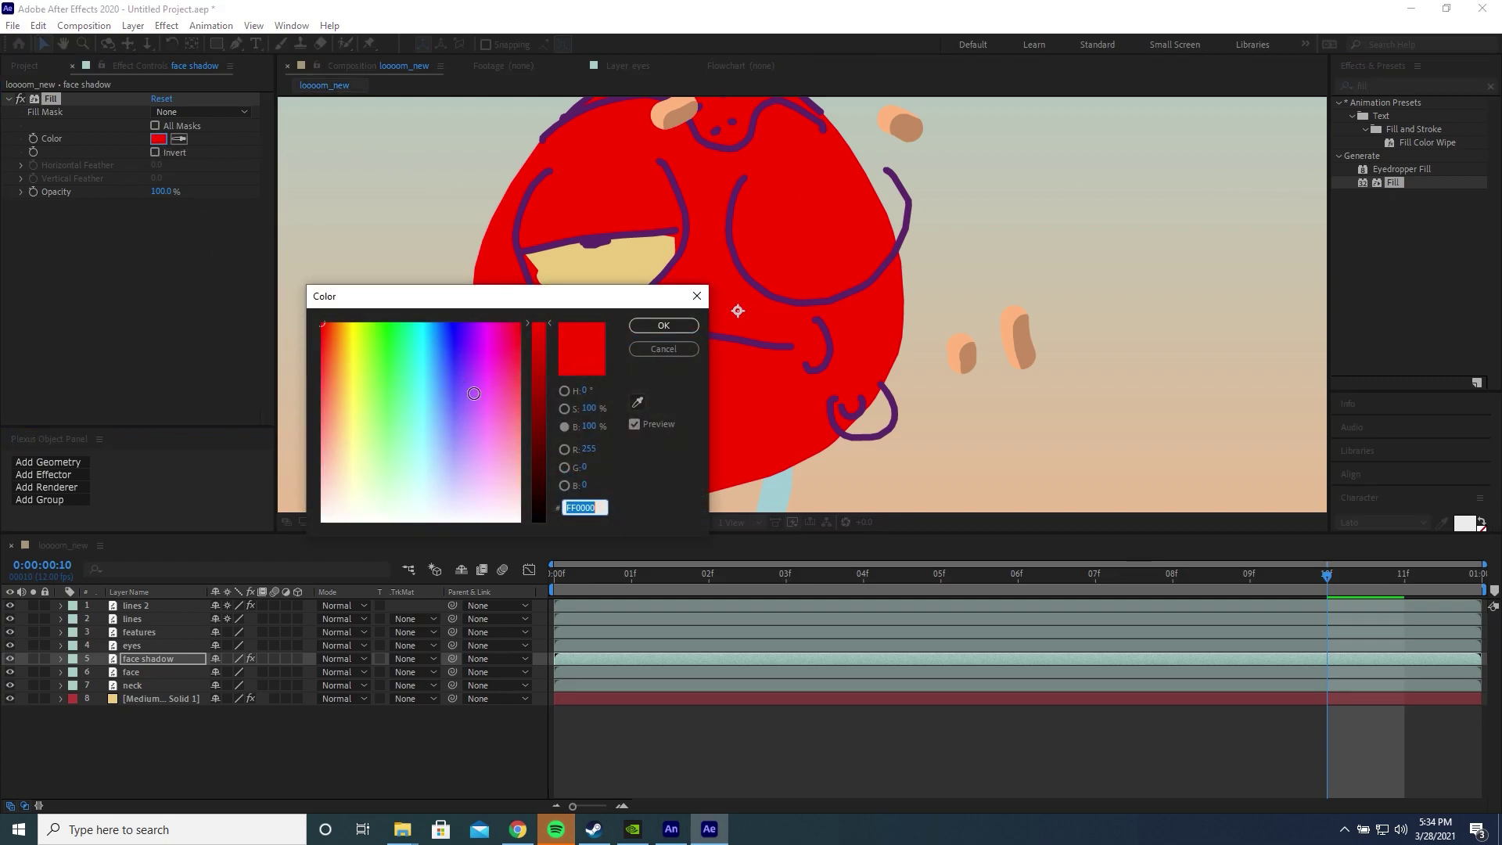
left_click_drag(536, 456, 537, 525)
left_click(655, 326)
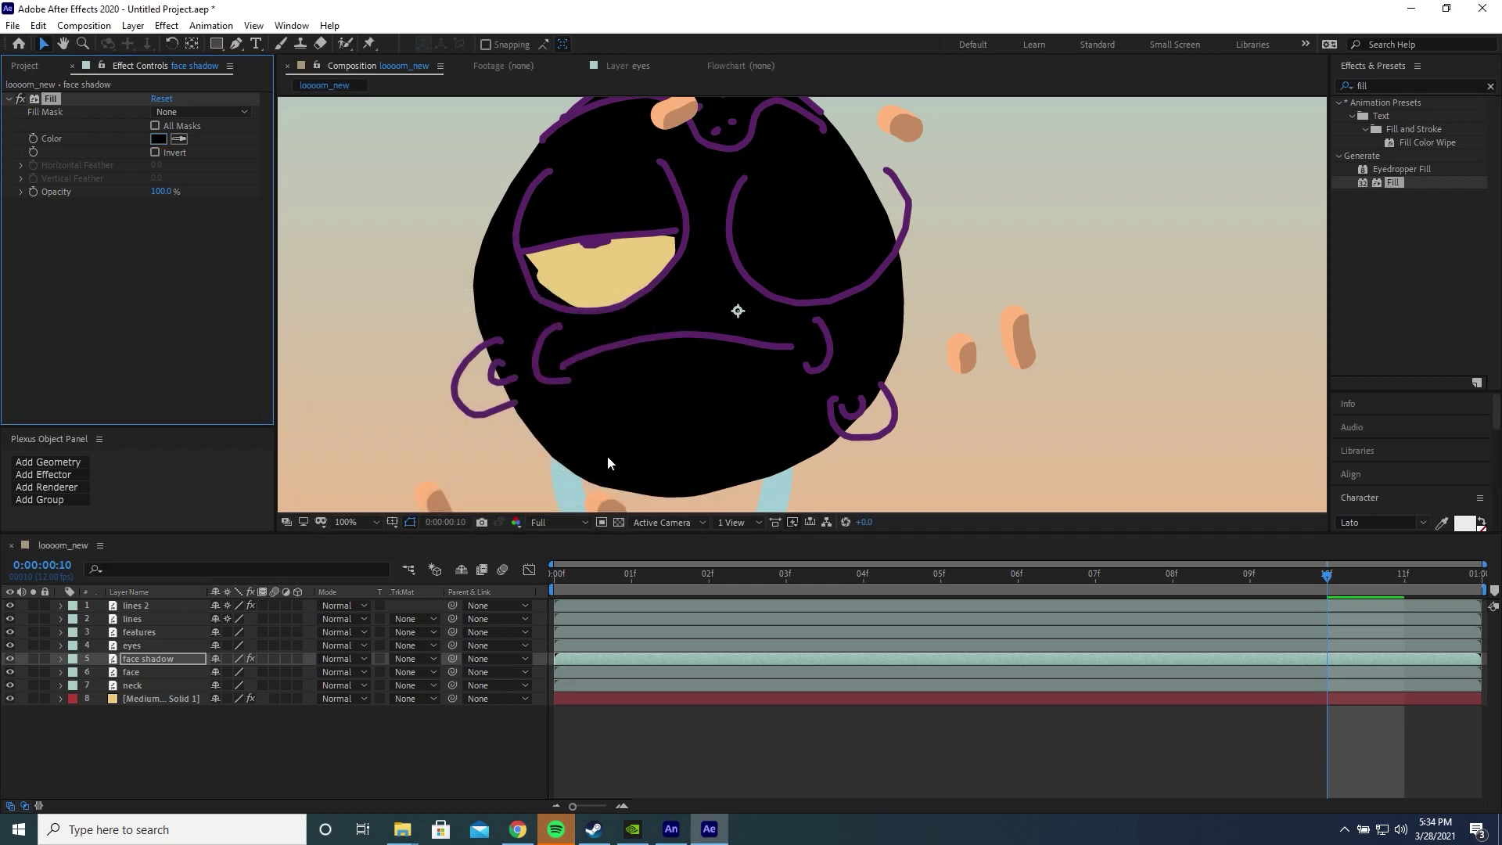
key("comma")
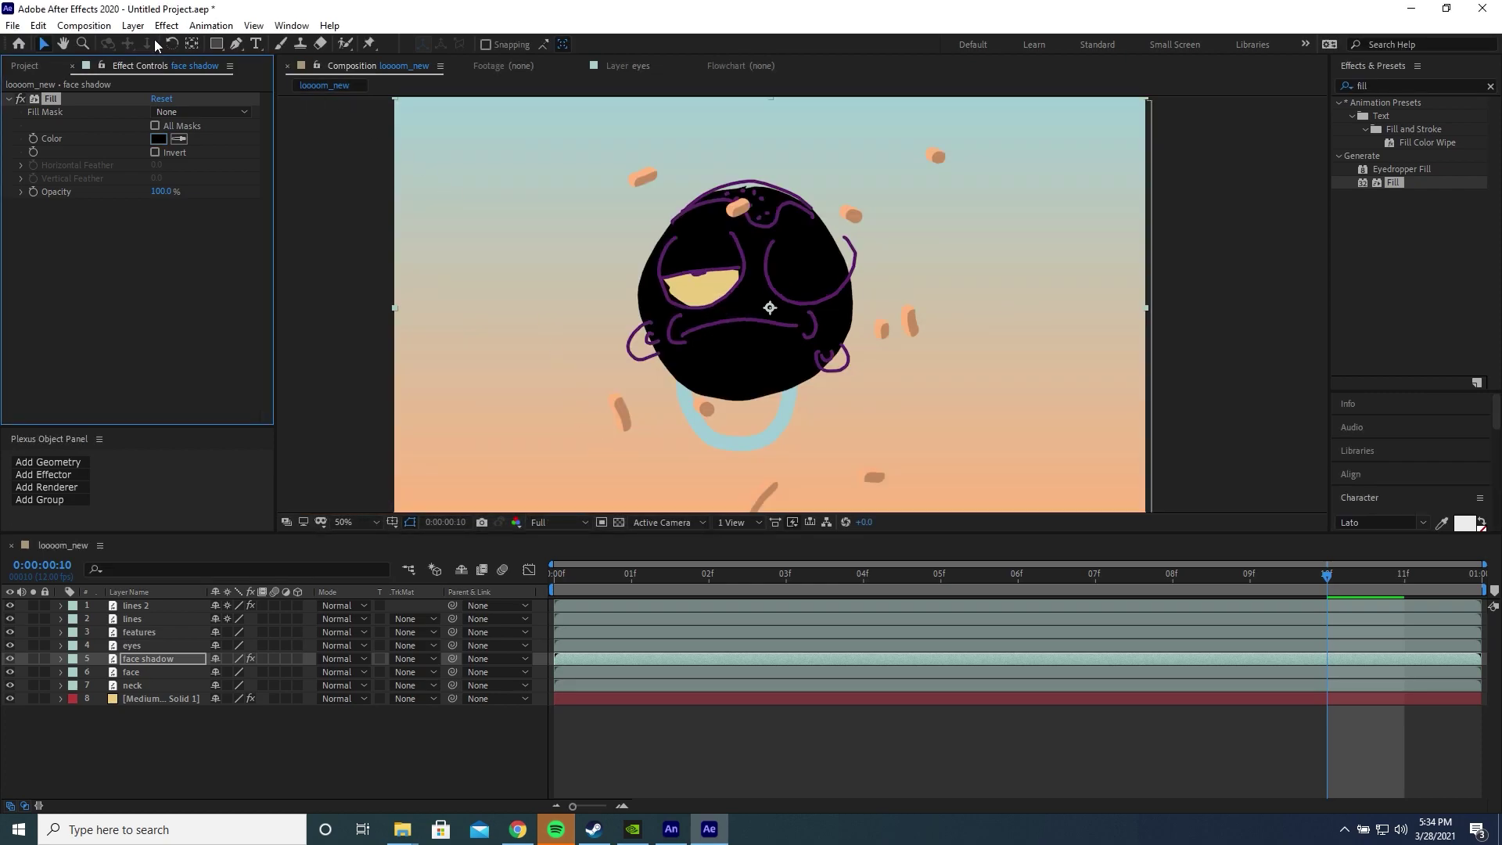
- Draw an elliptical mask over the face on face shadow, invert it, and nudge it into place
left_click(217, 43)
left_click(270, 79)
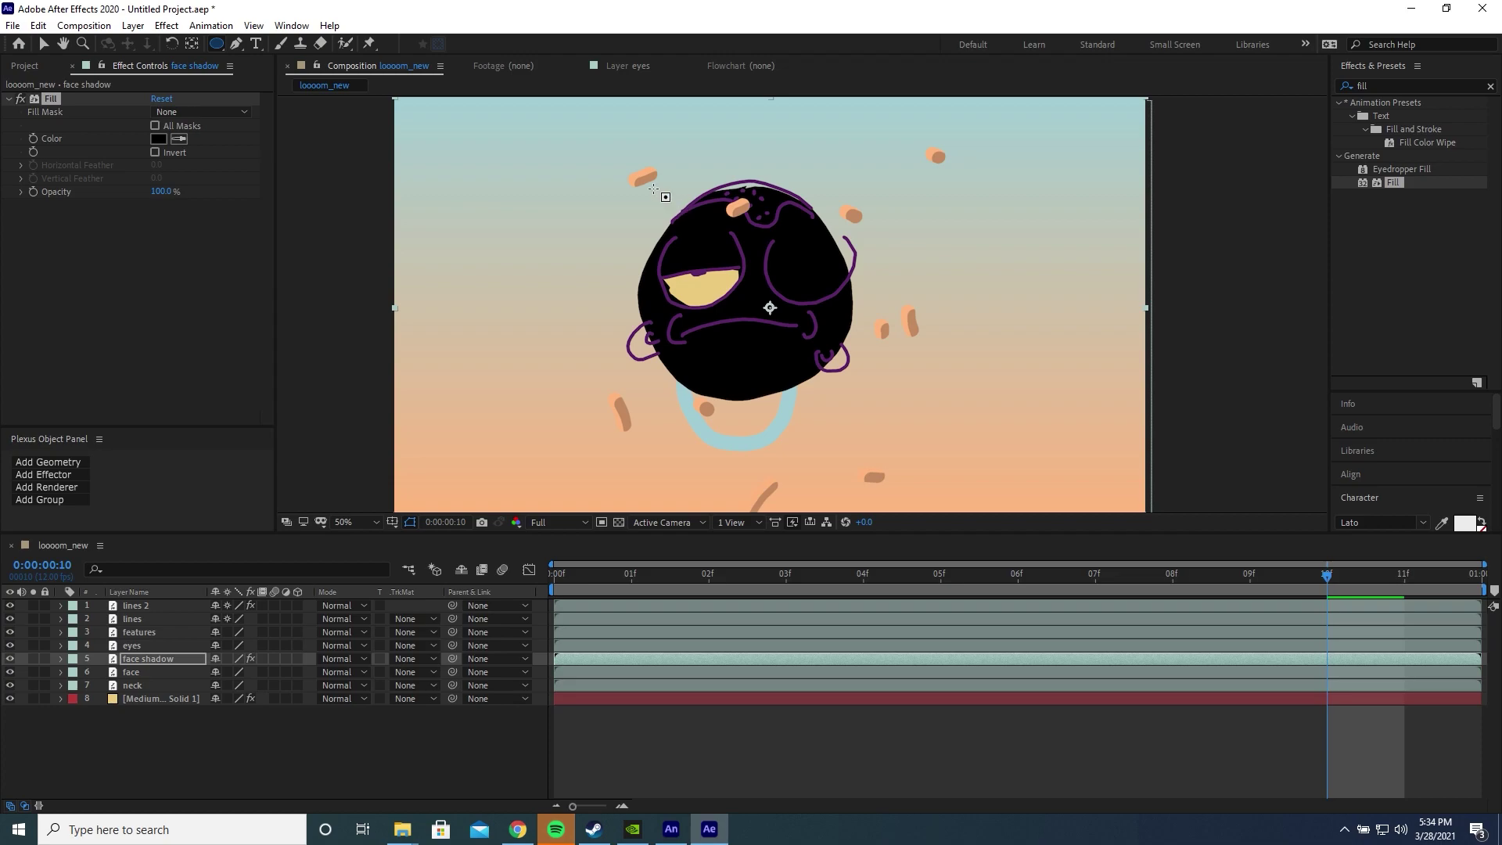
left_click_drag(653, 189, 845, 382)
key("v")
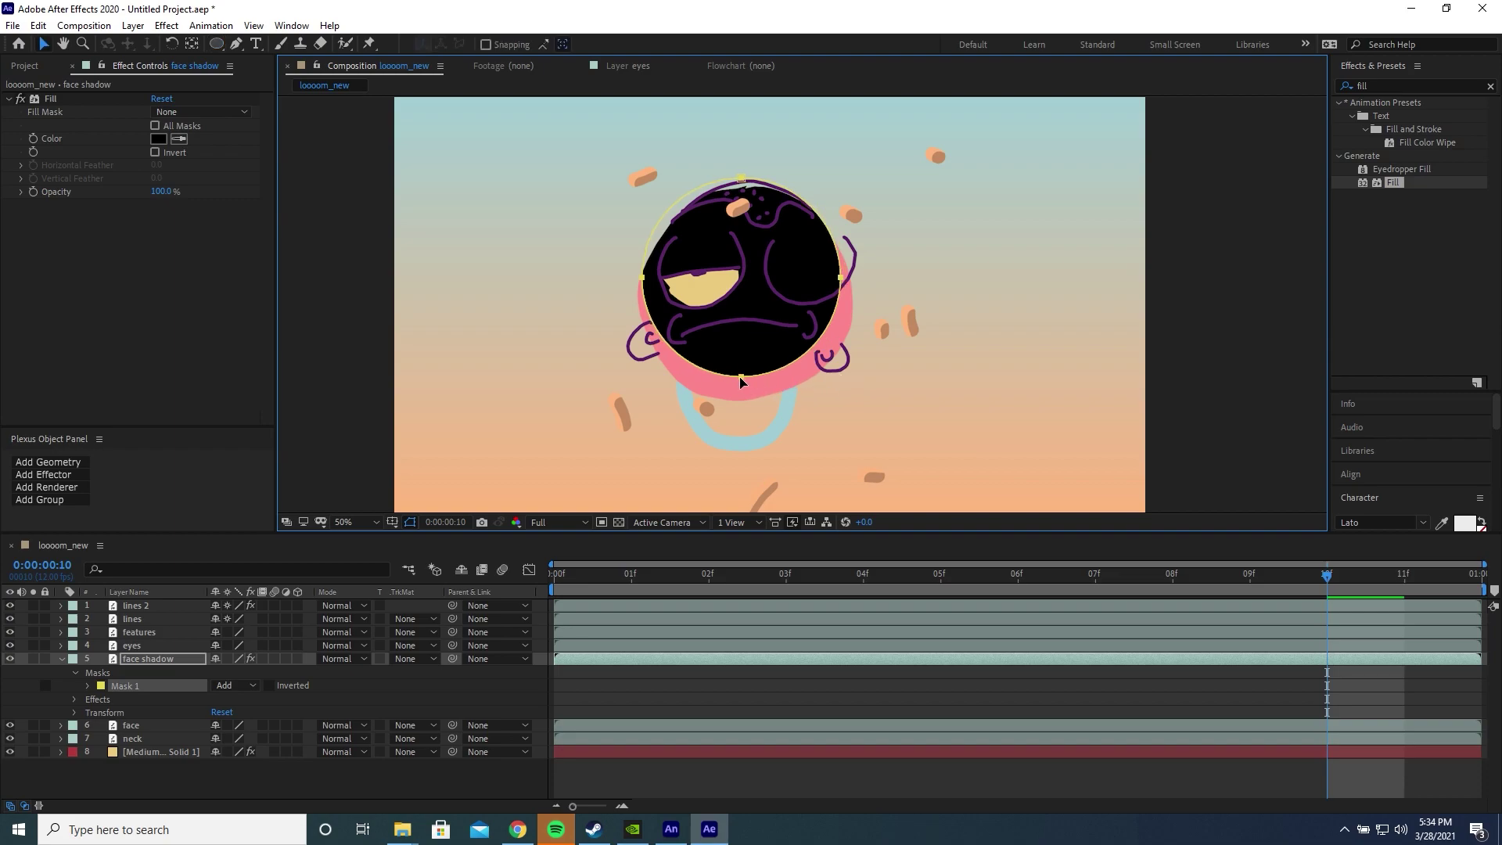
left_click_drag(740, 377, 729, 380)
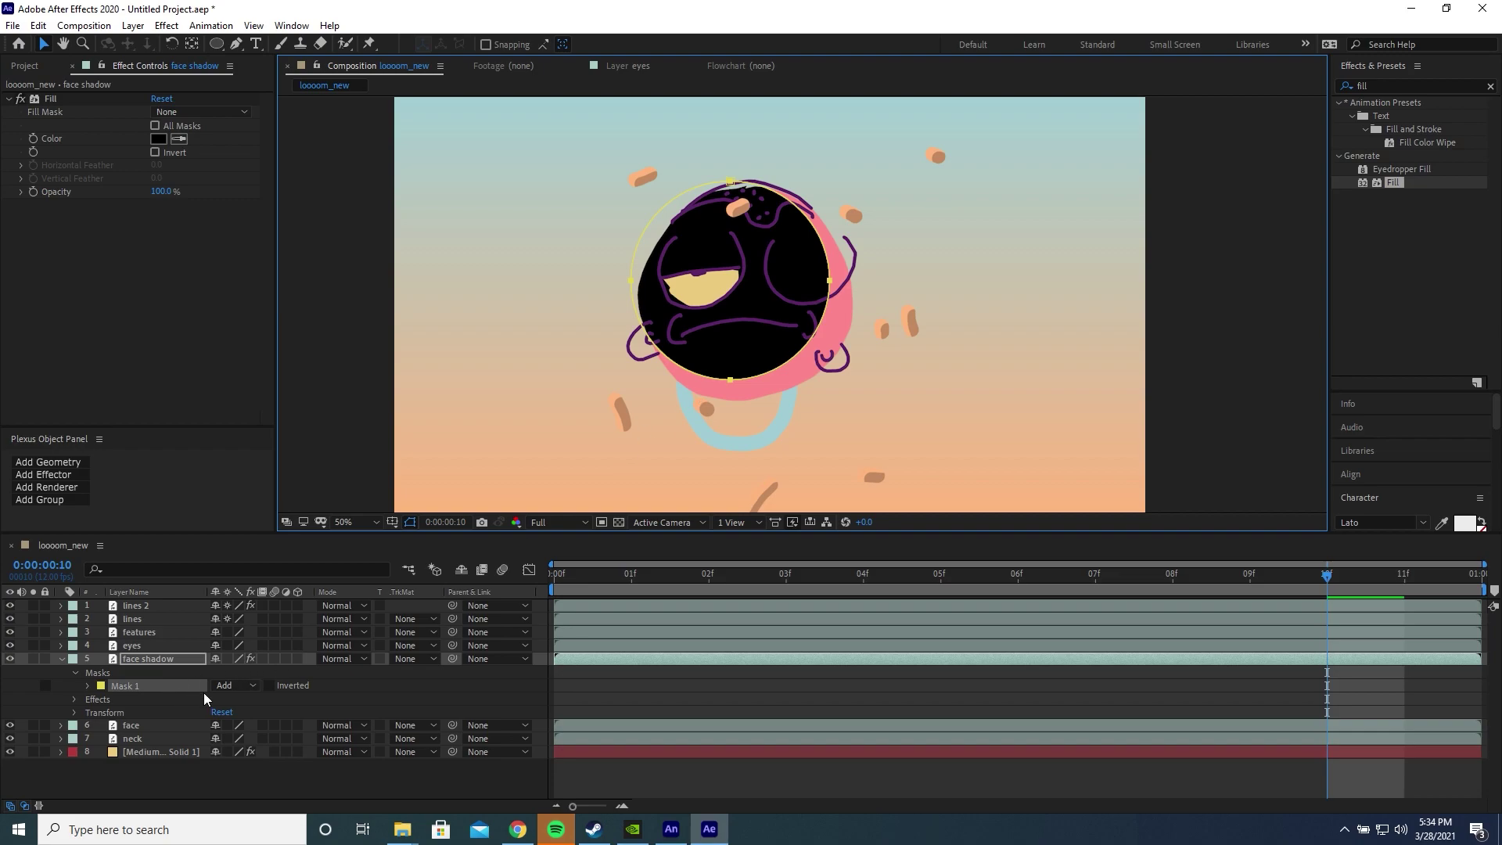
left_click(270, 686)
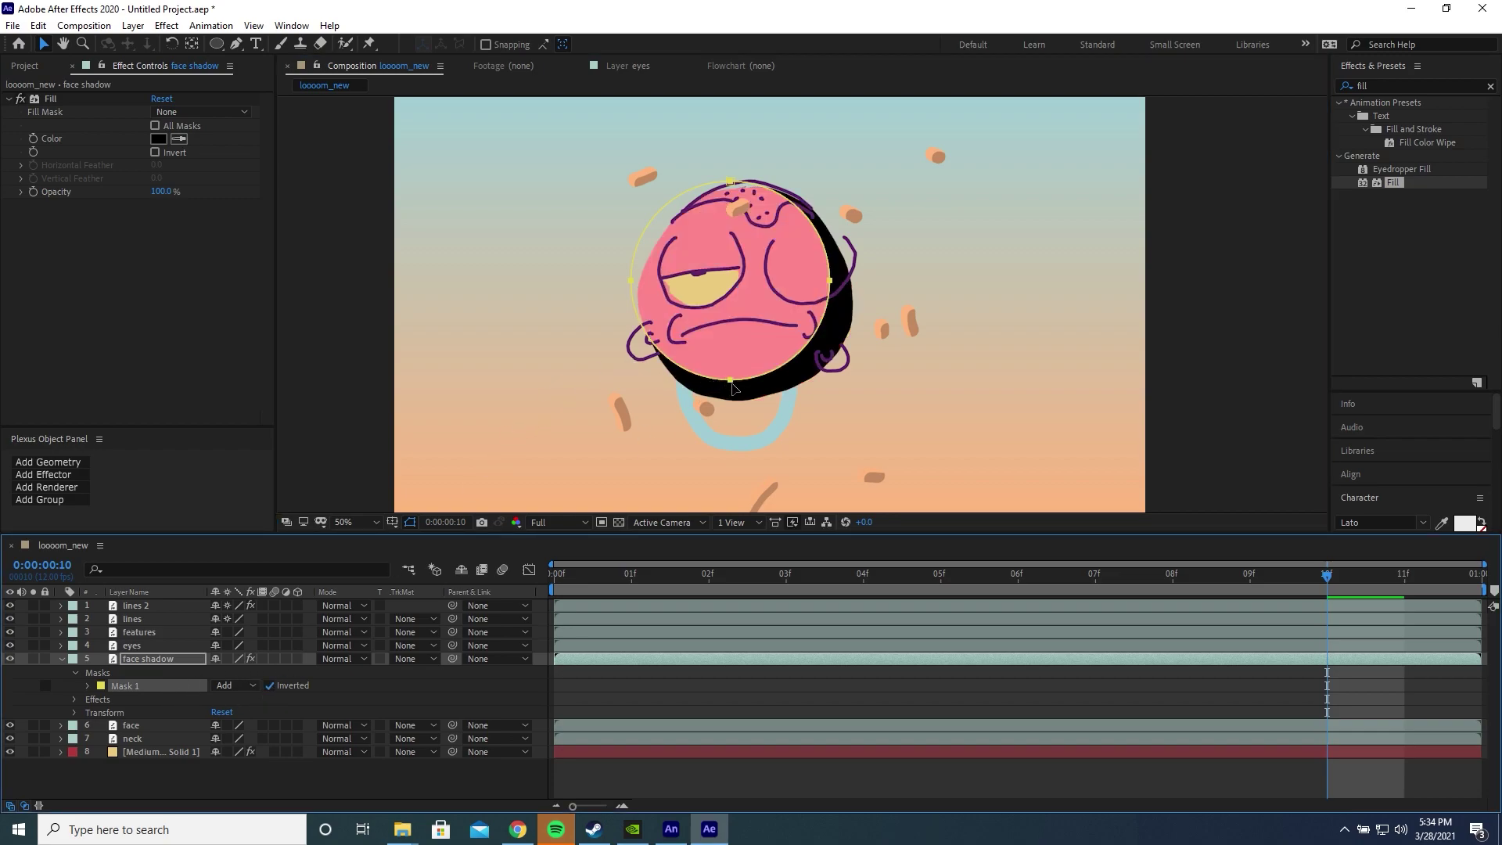
left_click_drag(735, 381, 739, 375)
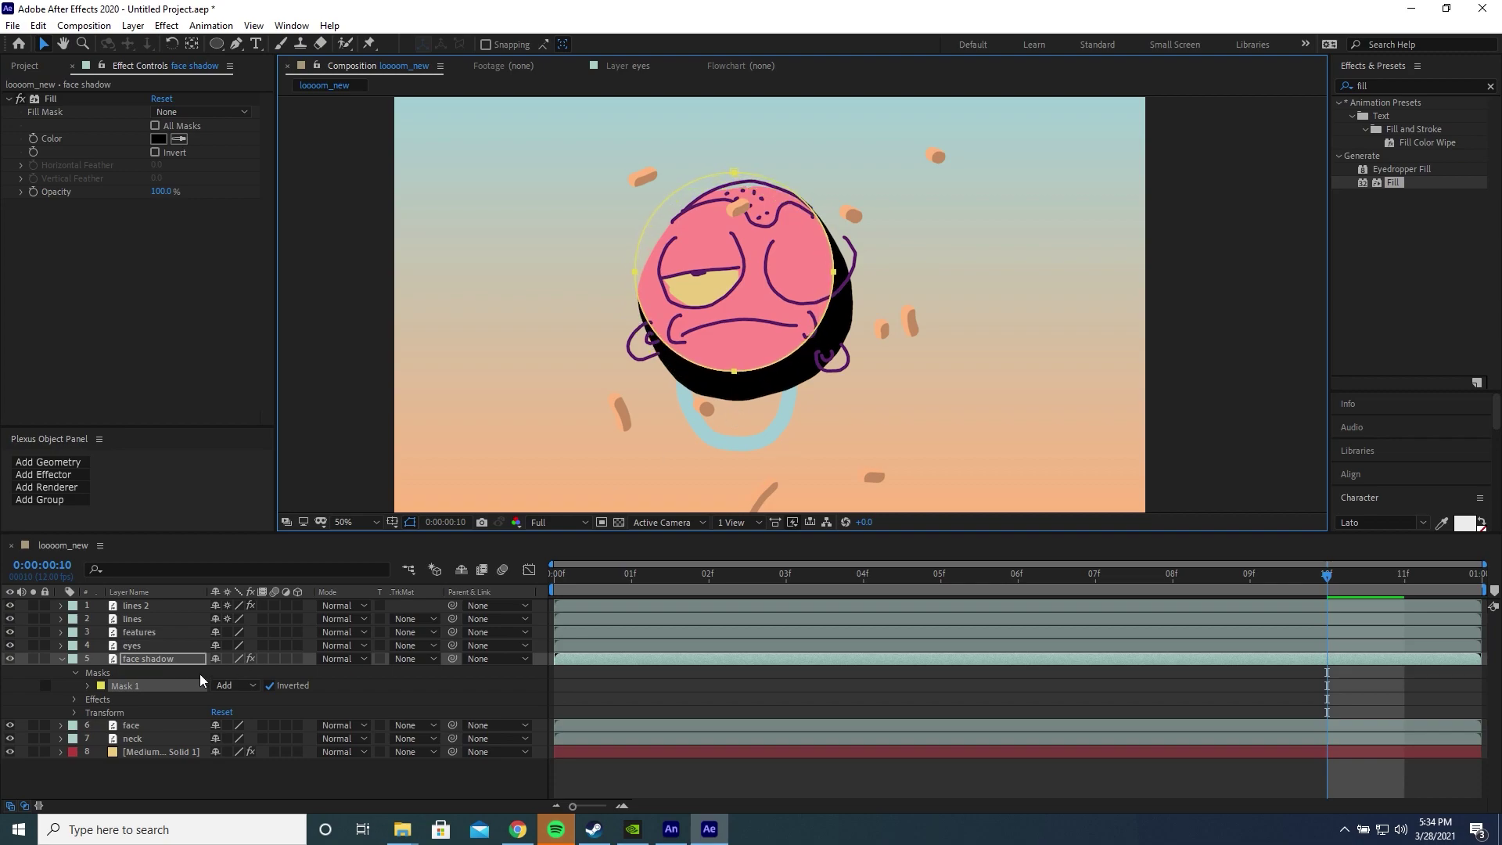
- Set the face shadow mask feather to 57 and the layer blend mode to Dissolve
left_click(86, 686)
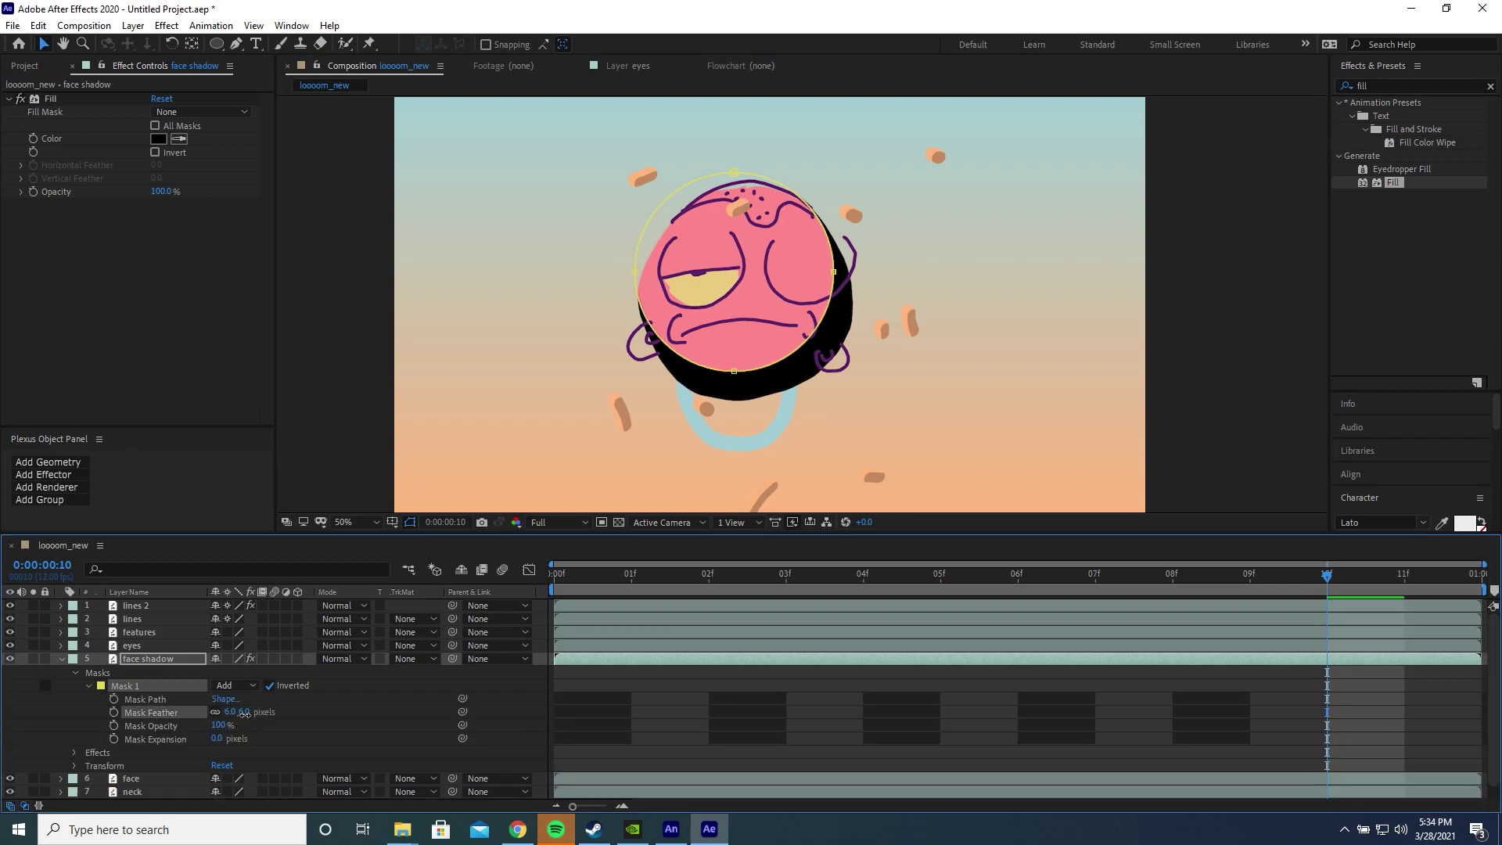
left_click_drag(244, 712, 284, 712)
left_click(345, 662)
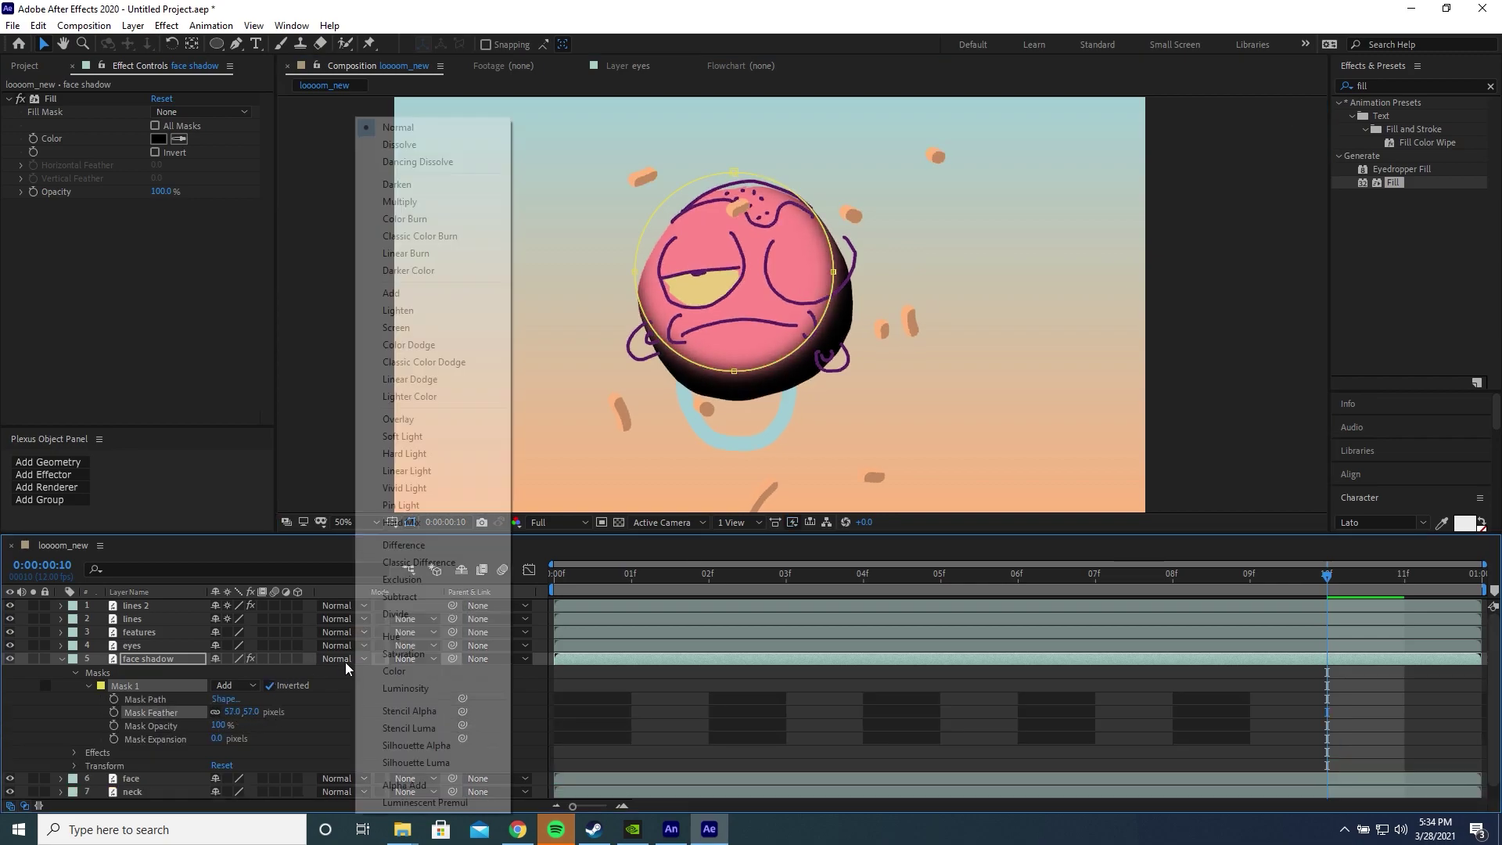
left_click(432, 149)
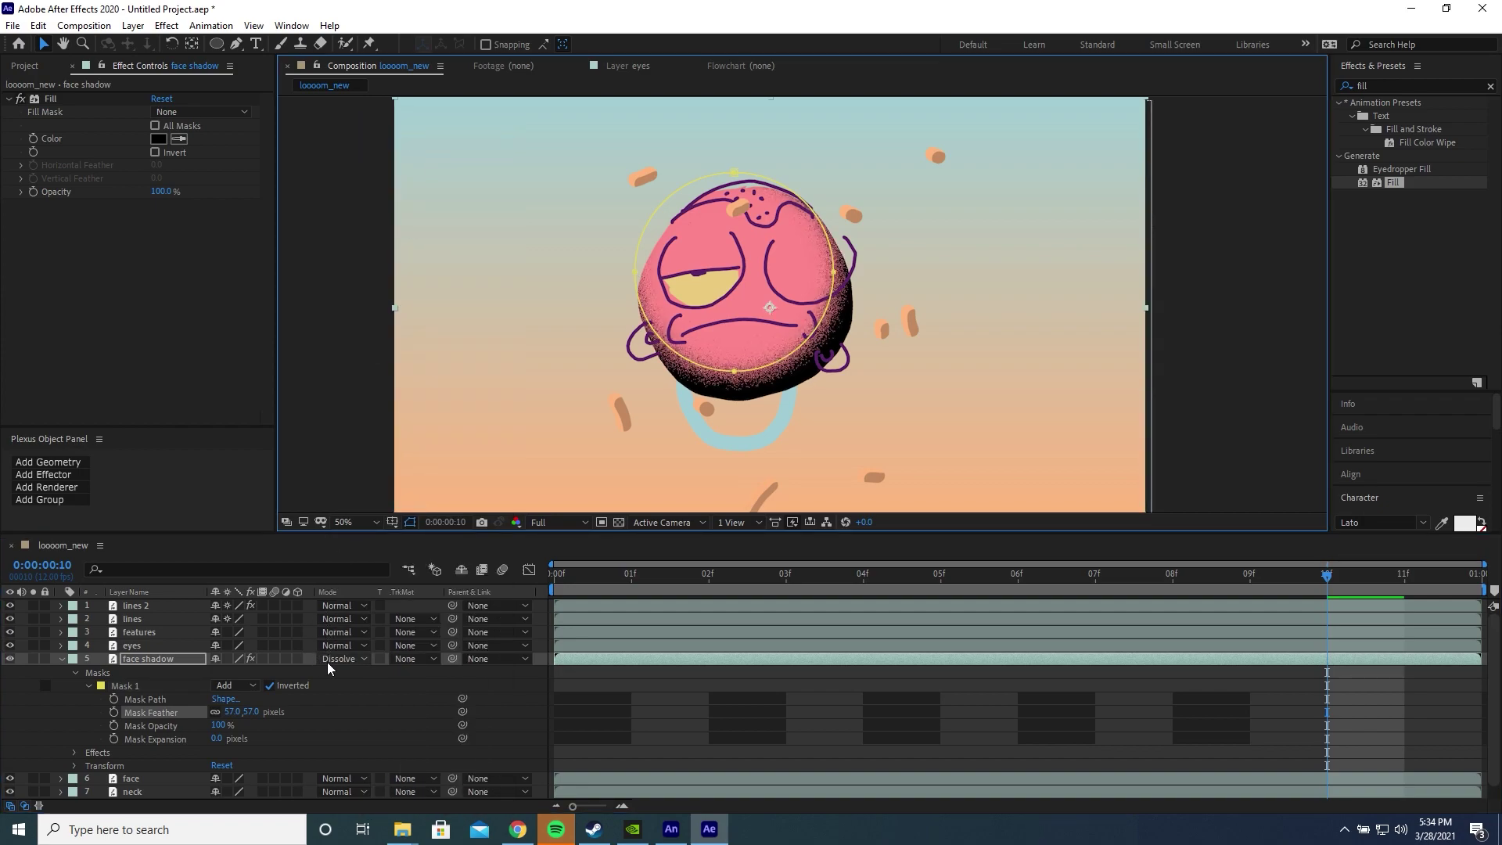
- Sample the face's pink into the Fill colour, darken it, and preview the animation
key("e")
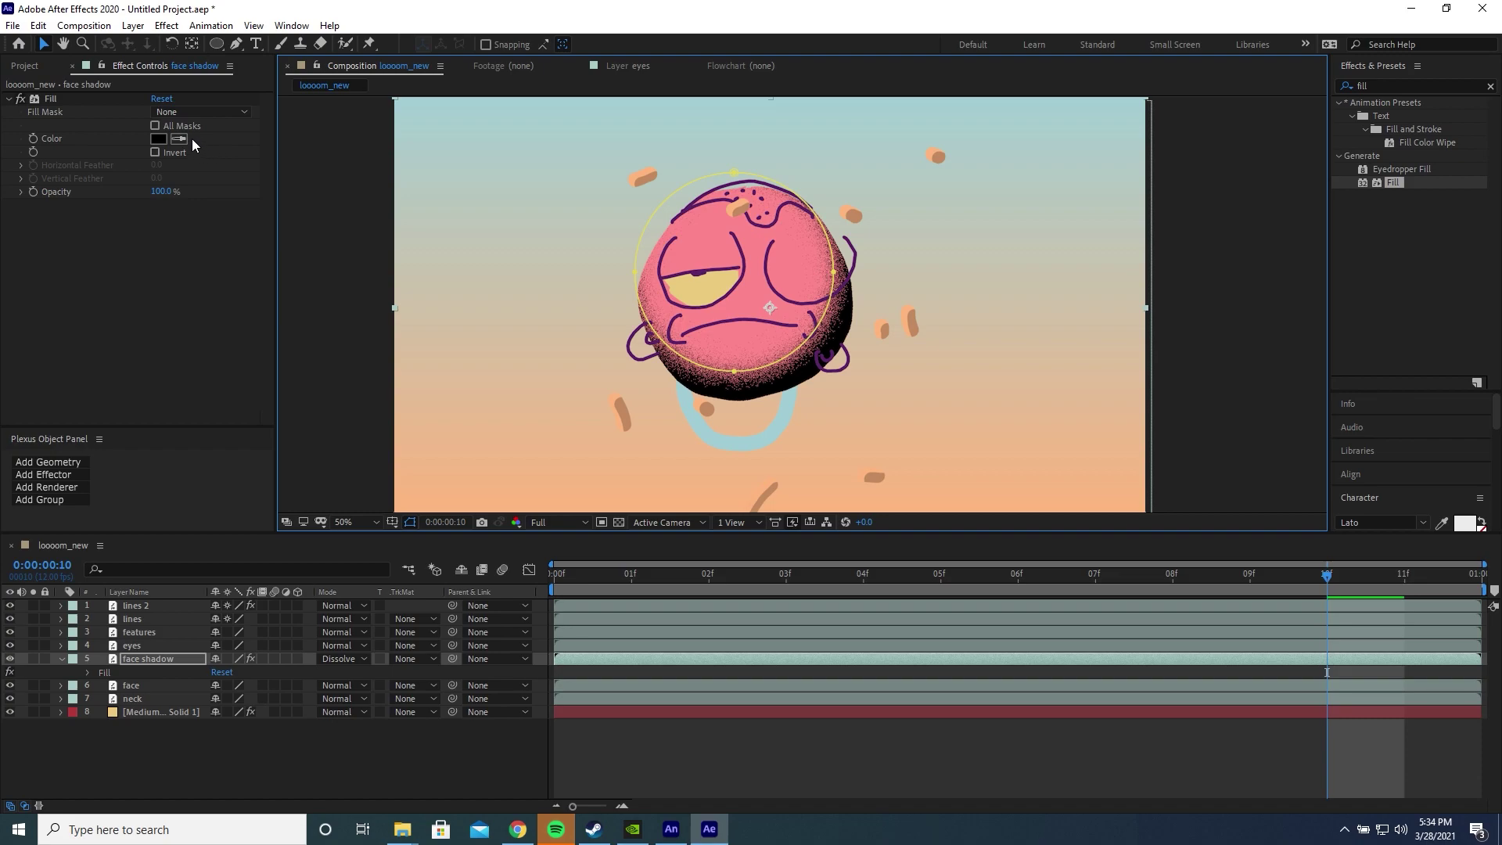
left_click(179, 139)
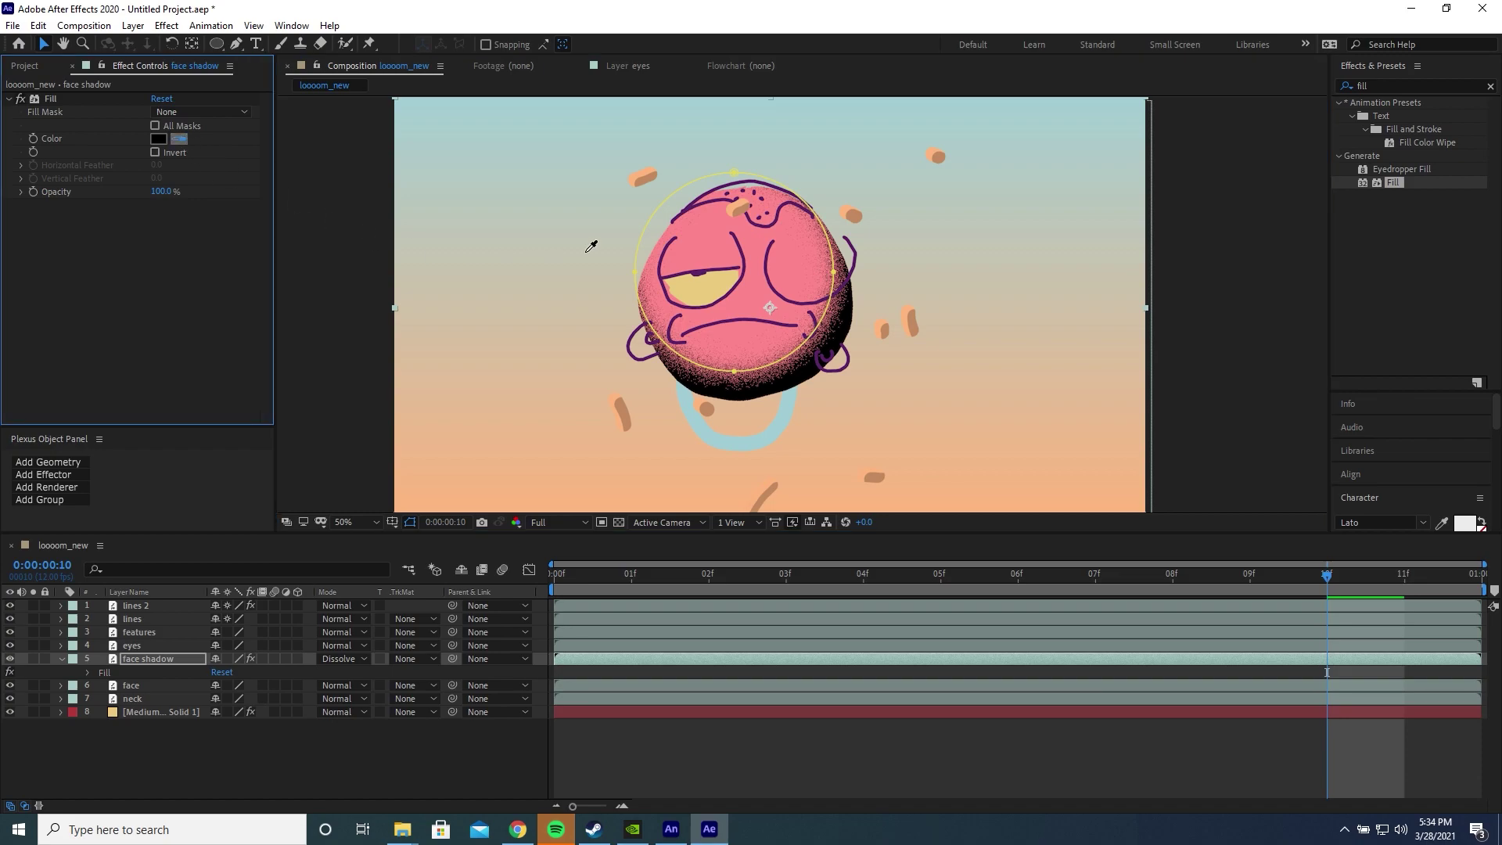
left_click(709, 249)
left_click(158, 138)
left_click_drag(539, 335, 543, 380)
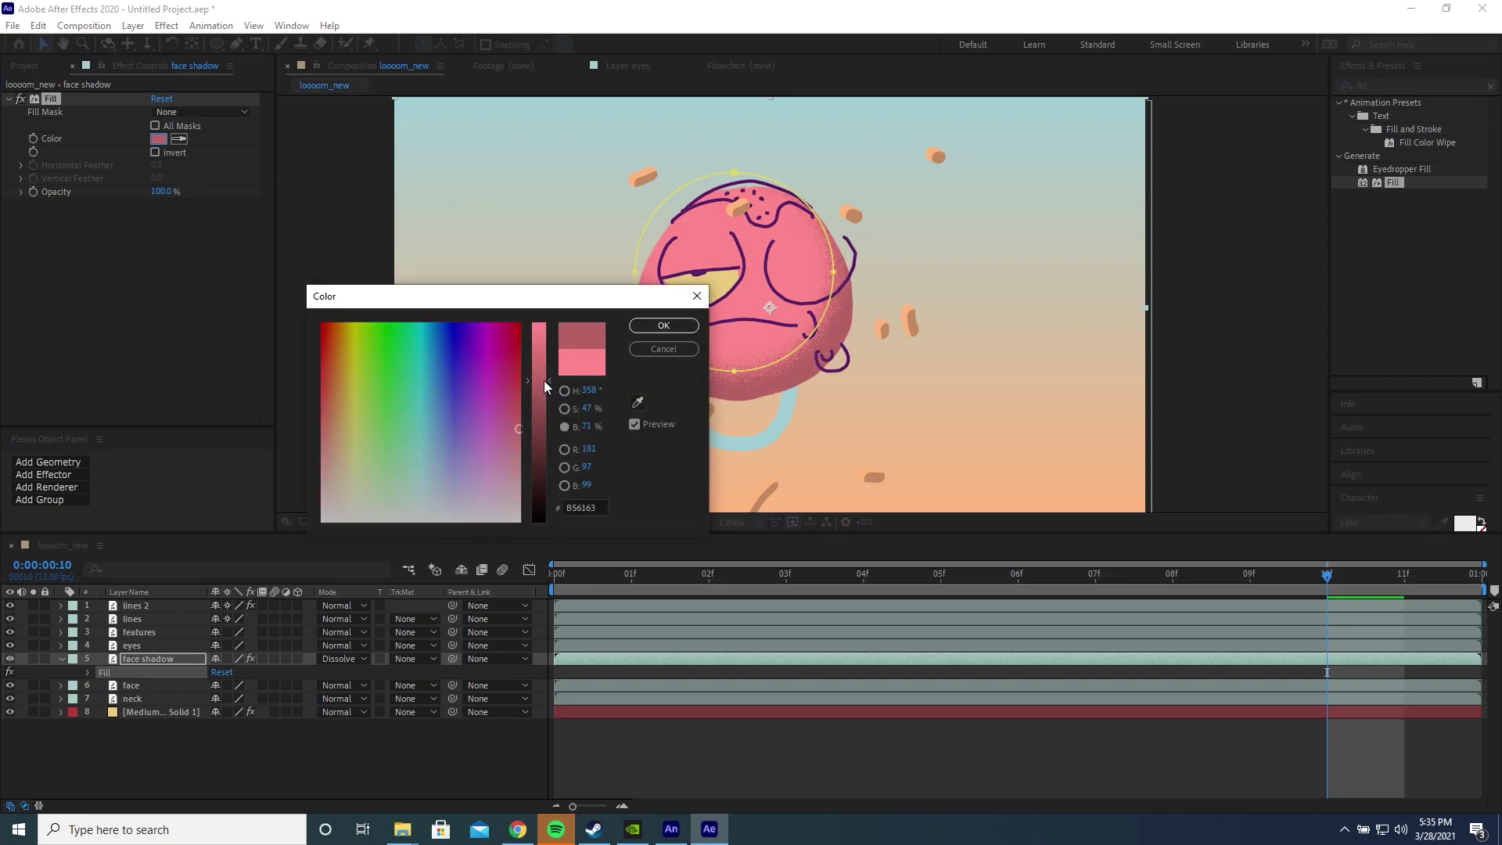
left_click(663, 325)
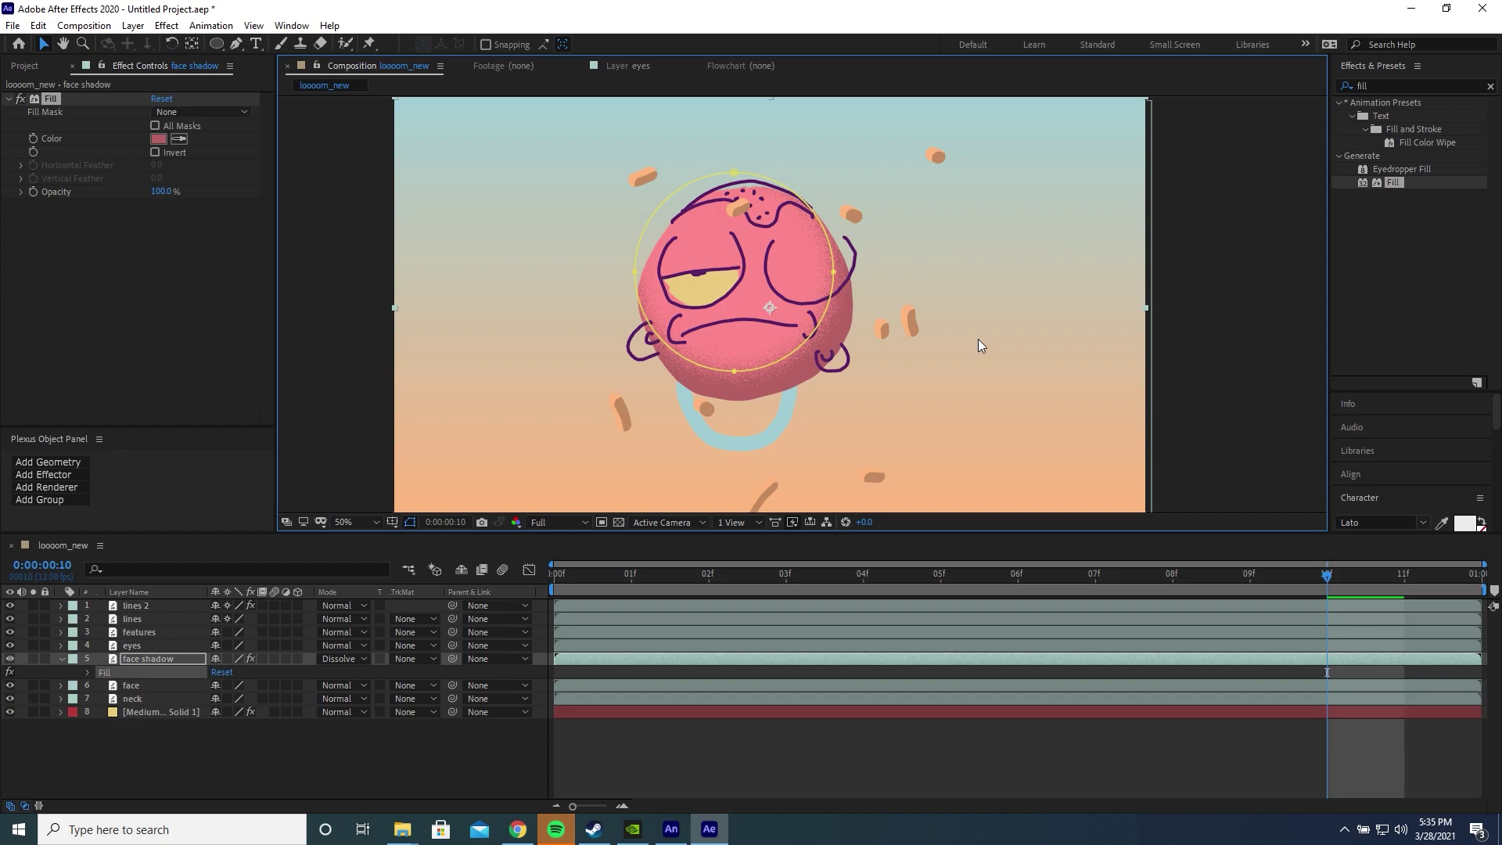
key("space")
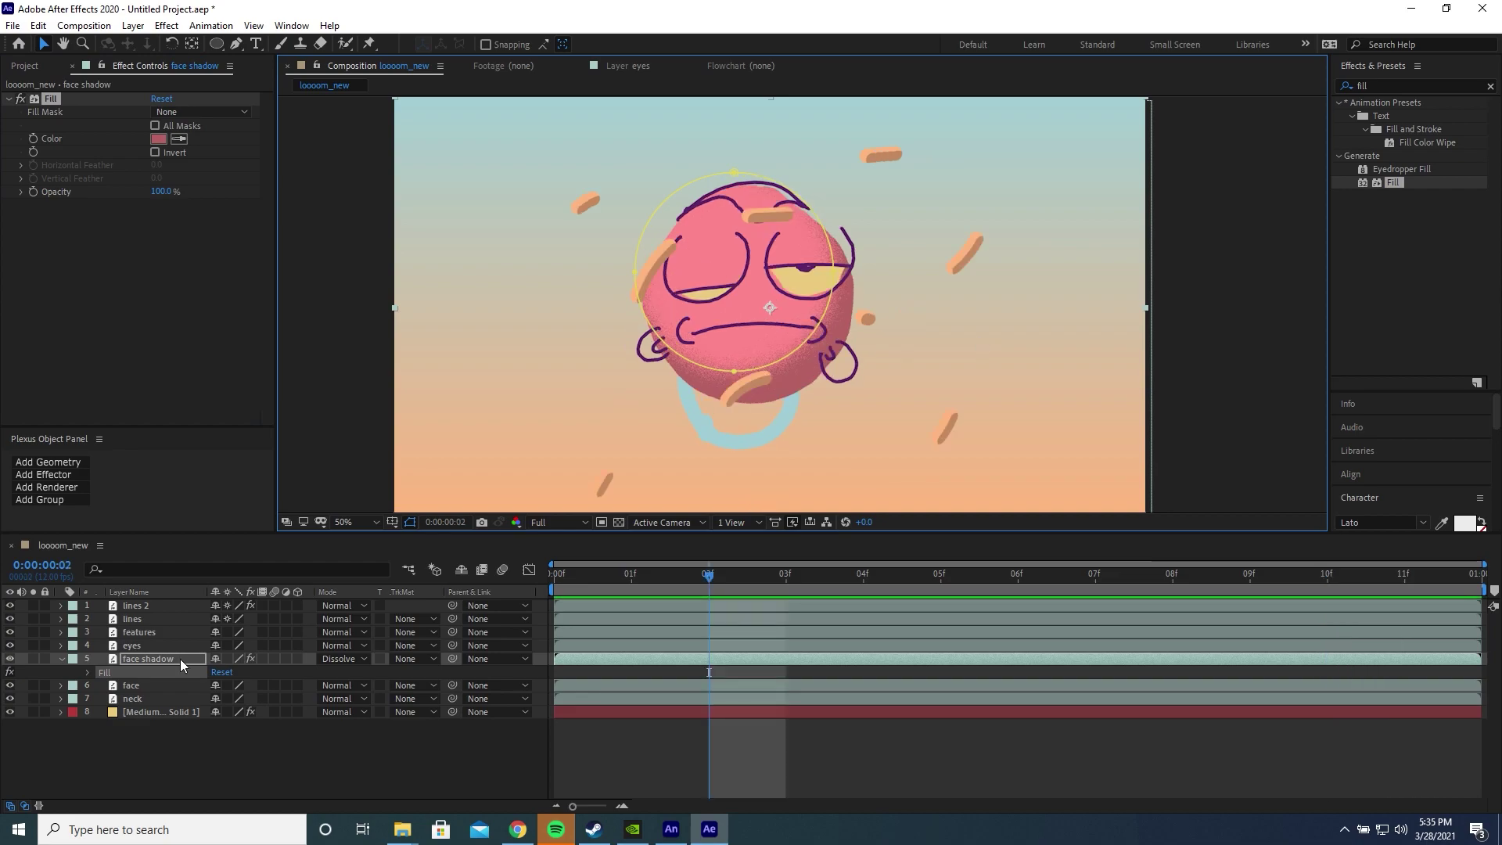
- Duplicate the face shadow layer and rename the copy 'face rim light'
key("ctrl+d")
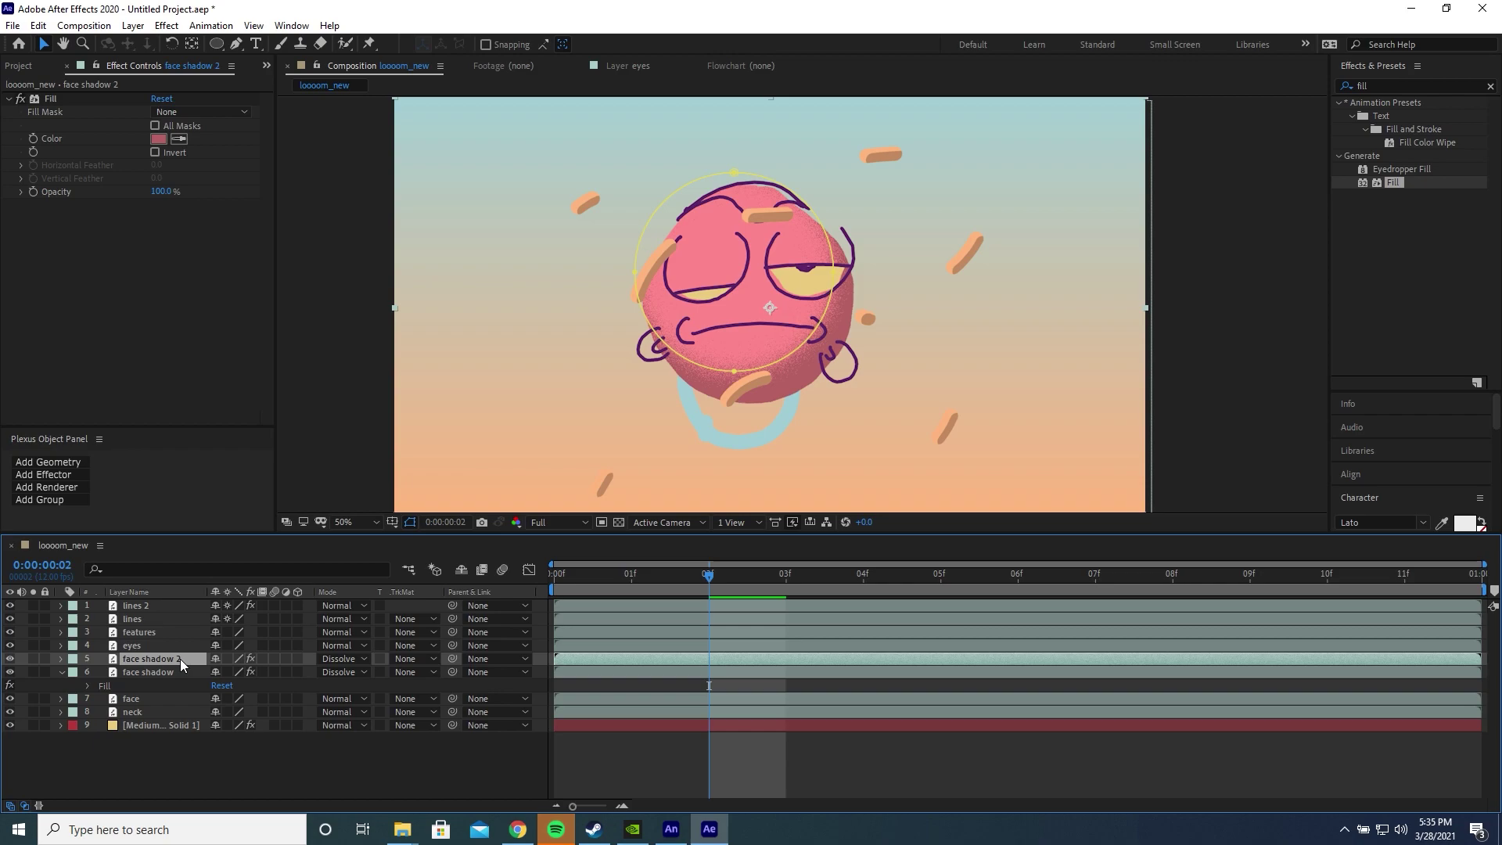
right_click(180, 659)
left_click(266, 638)
left_click_drag(182, 660, 153, 662)
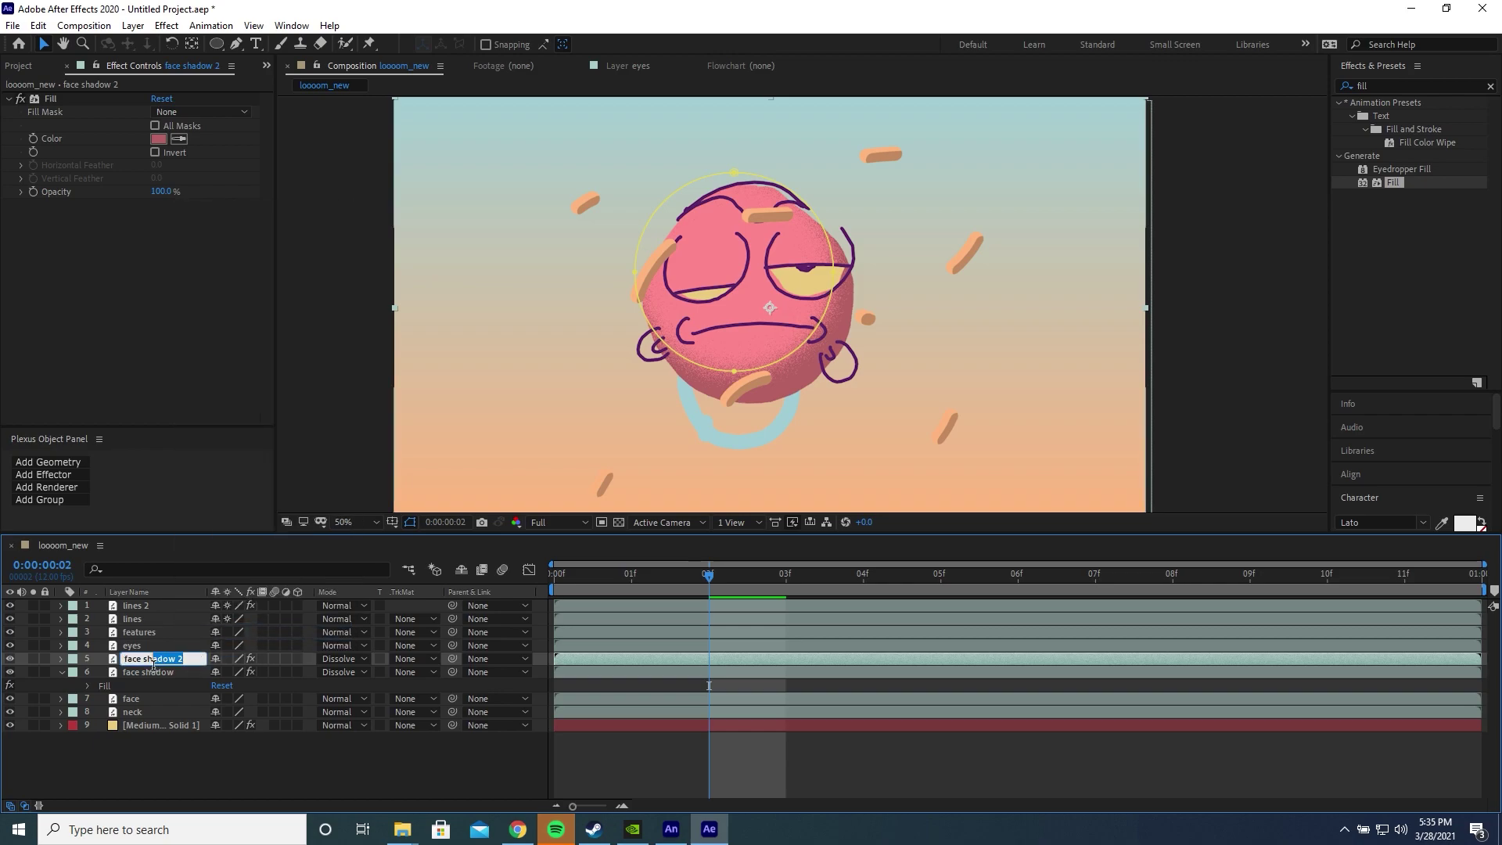
key("BackSpace")
key("BackSpace")
key("BackSpace")
type("rim light")
key("Return")
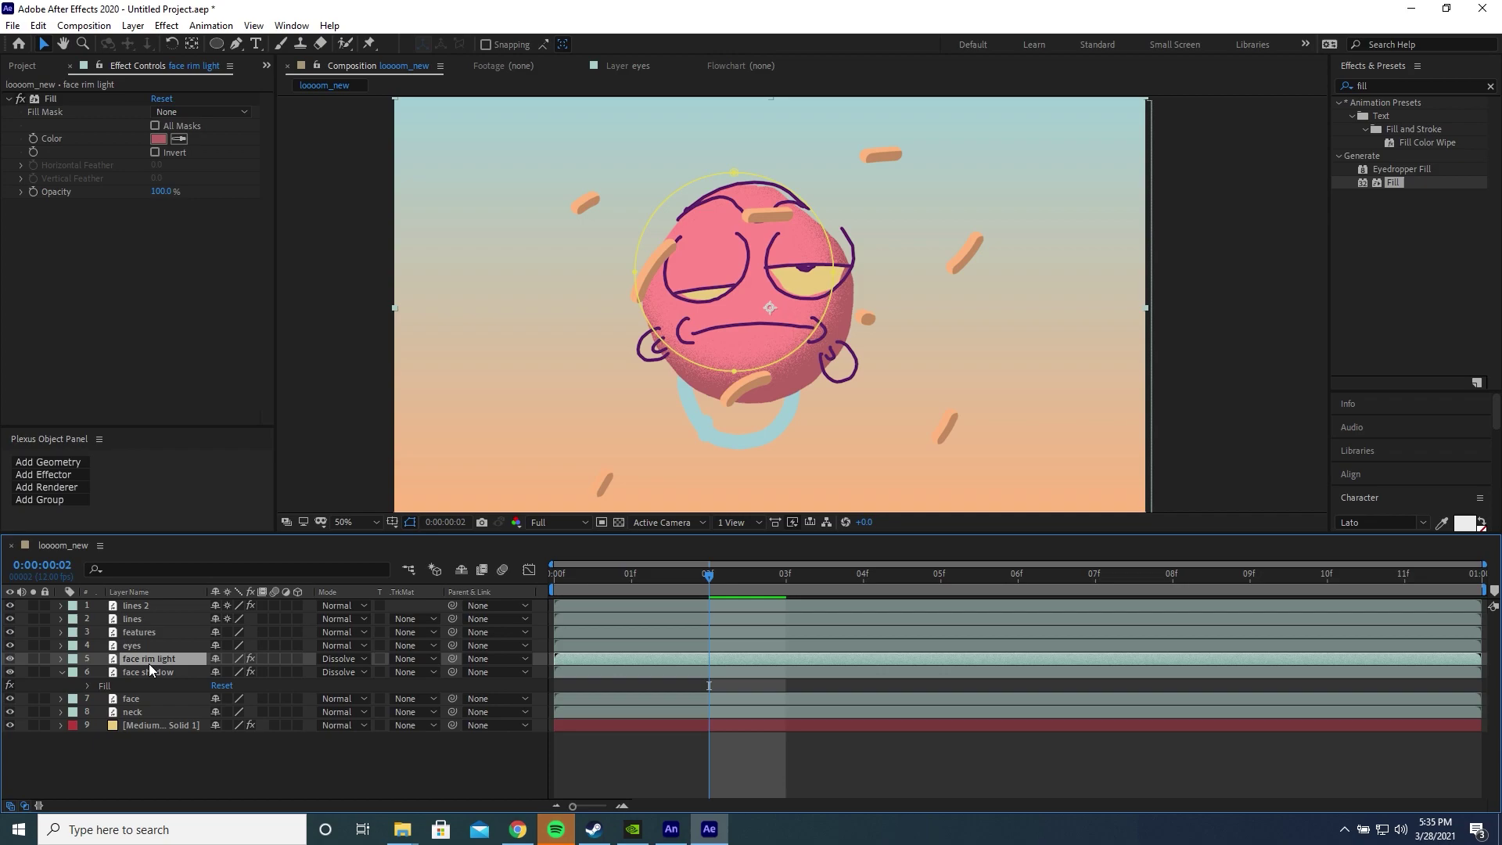
- Sample the face's lighter pink into the rim light's Fill colour
left_click(178, 139)
left_click(725, 266)
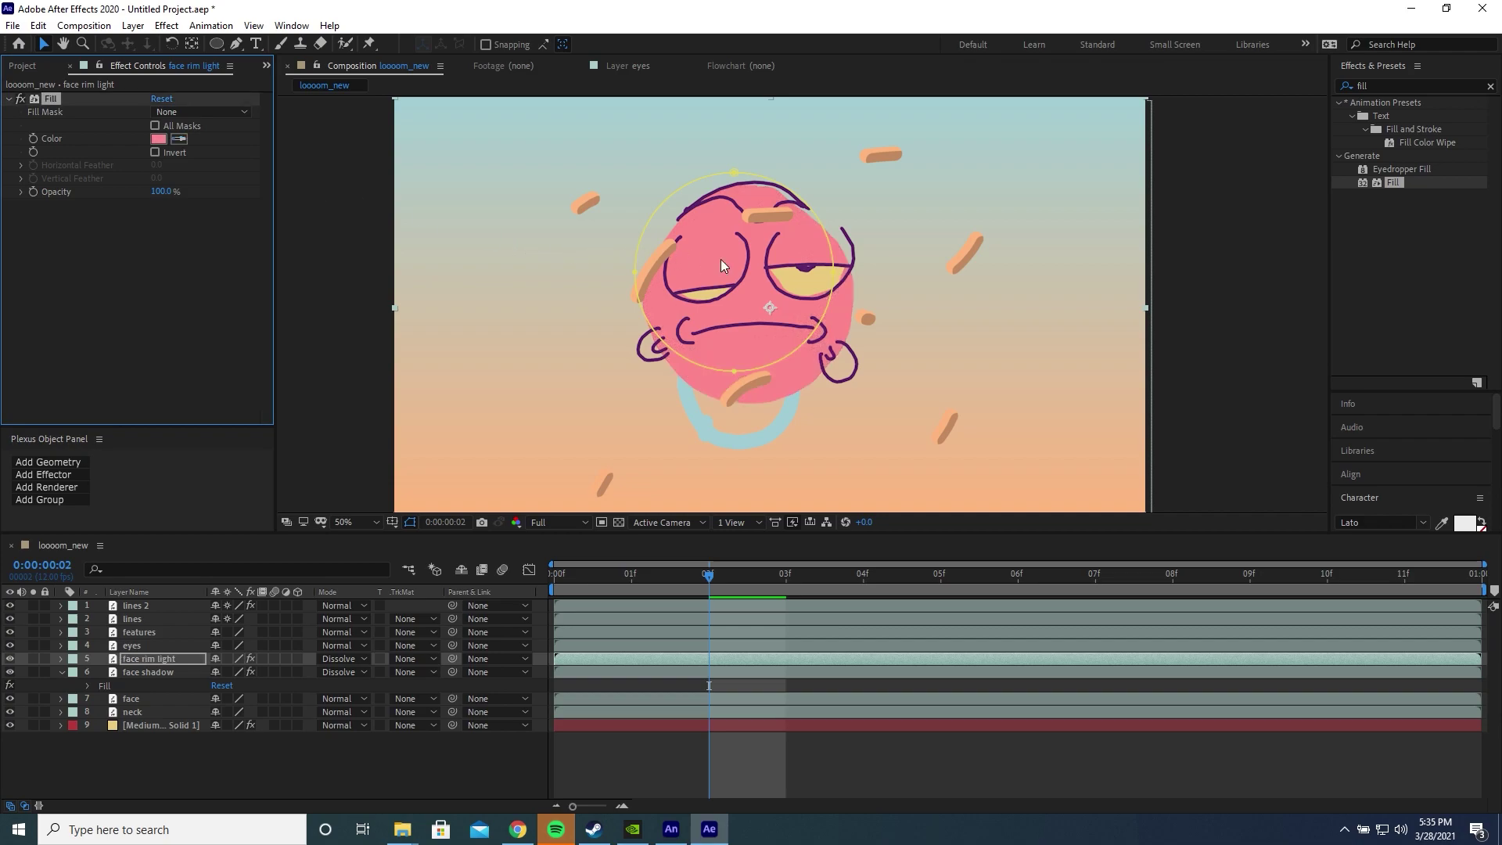
left_click(154, 659)
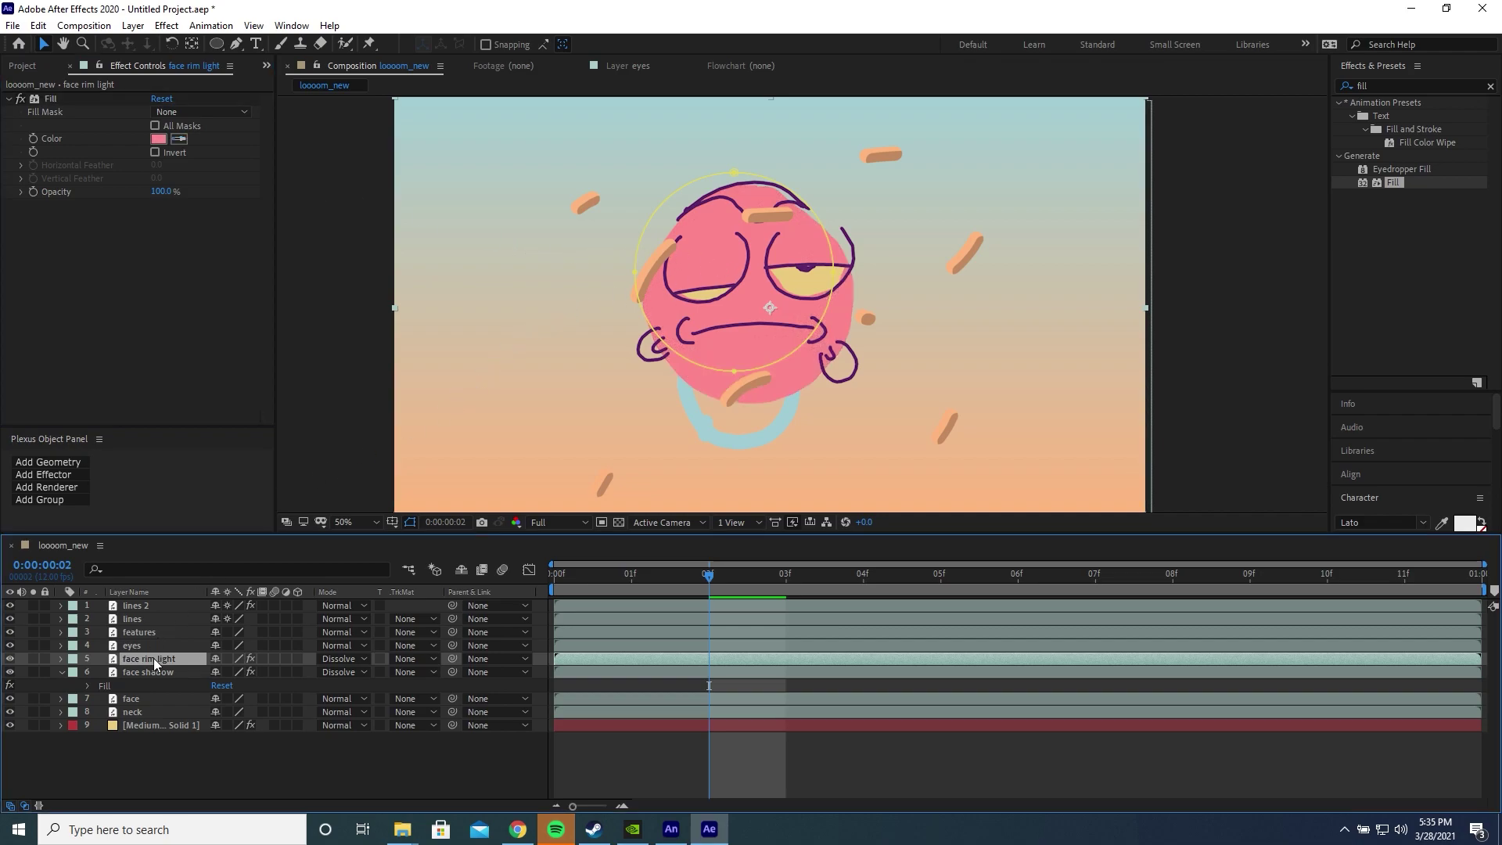
- Move the rim light's Mask 1 down-right and enlarge it with Free Transform
left_click(62, 659)
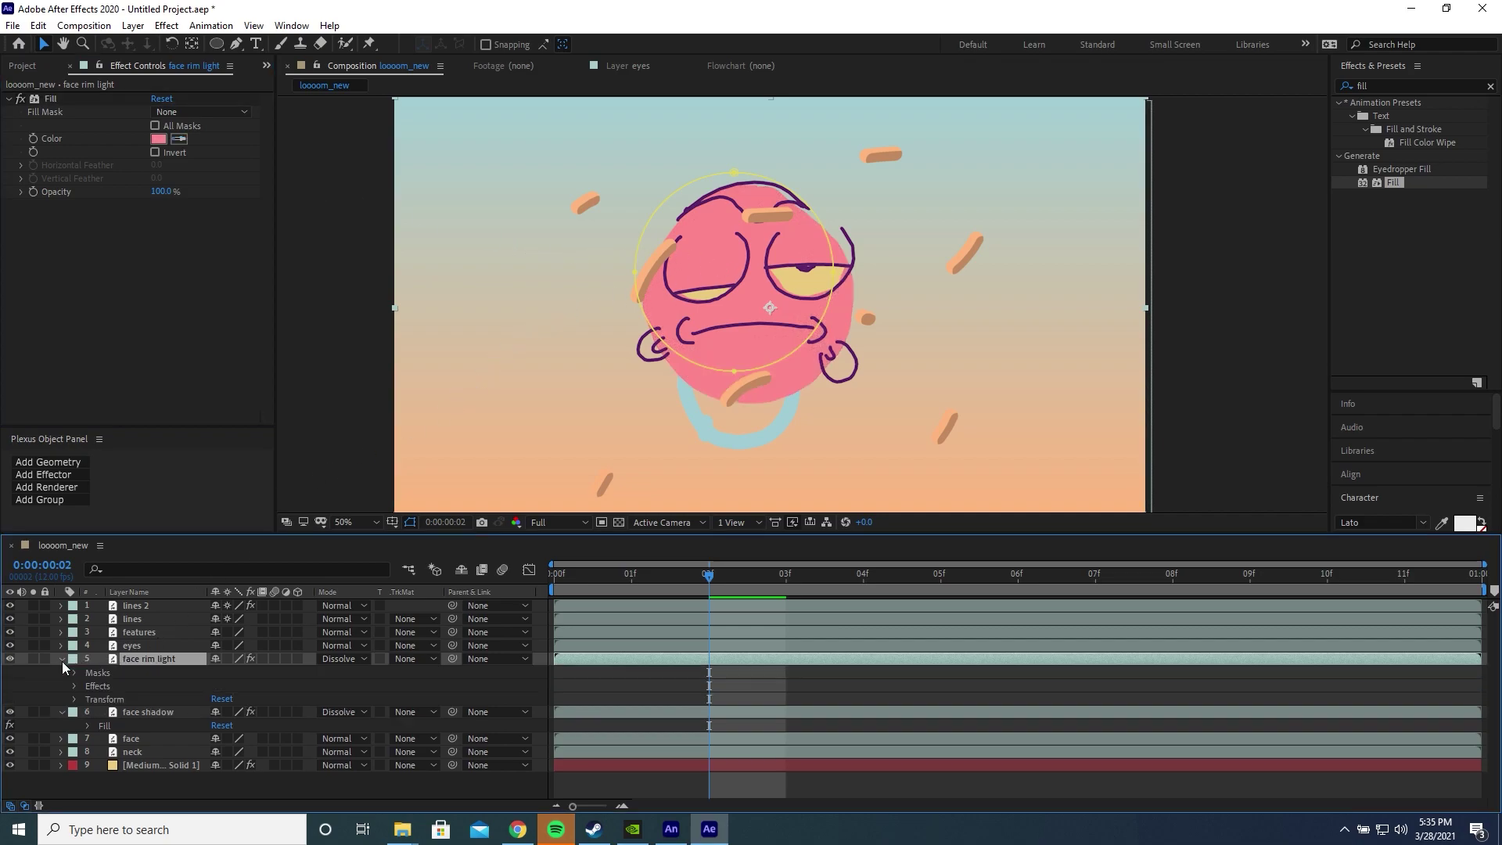
left_click(74, 673)
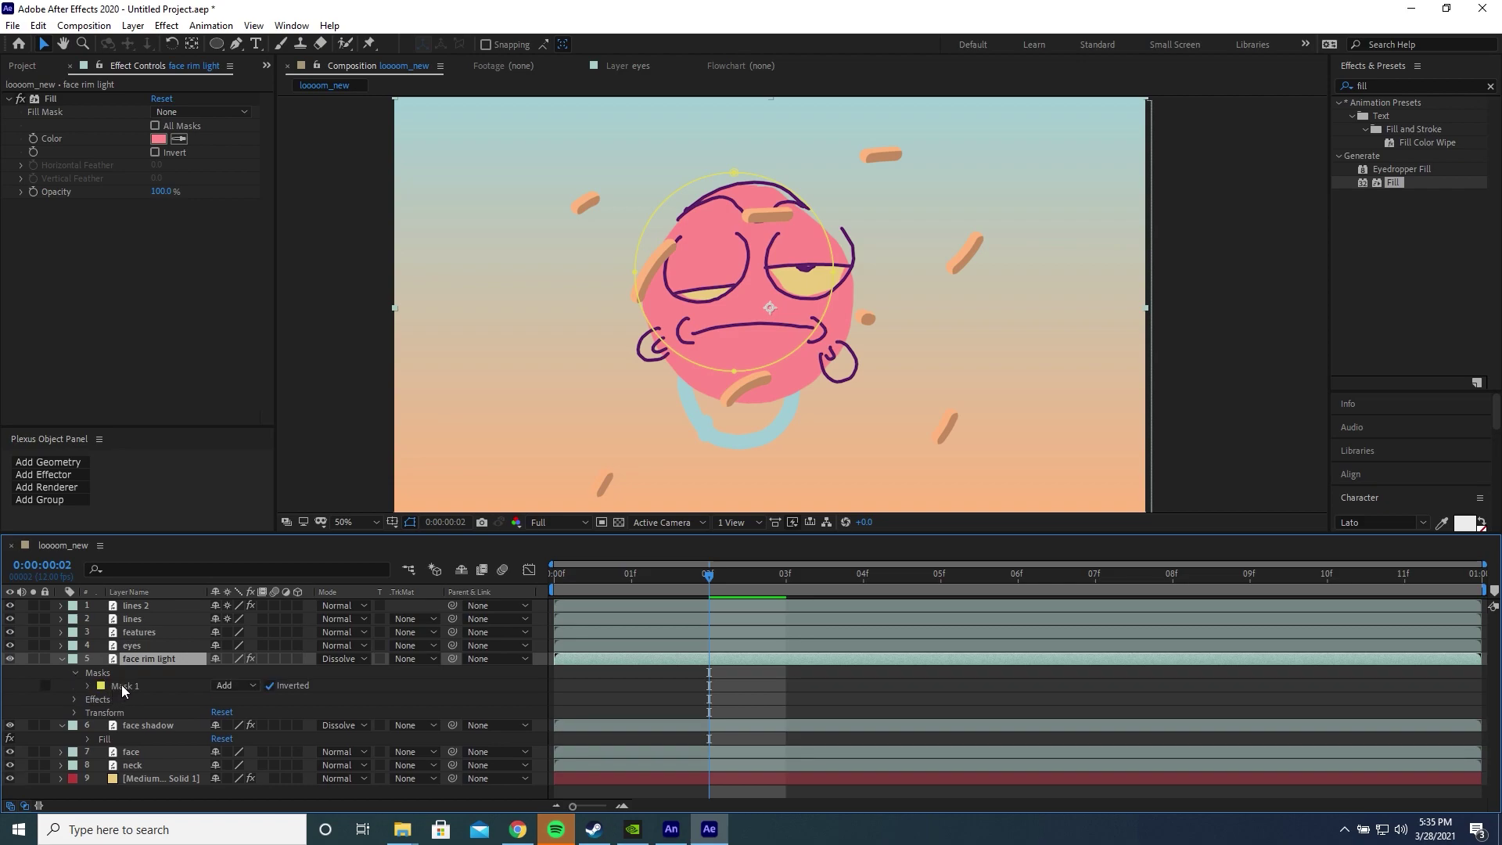
left_click(121, 684)
left_click_drag(736, 378, 750, 404)
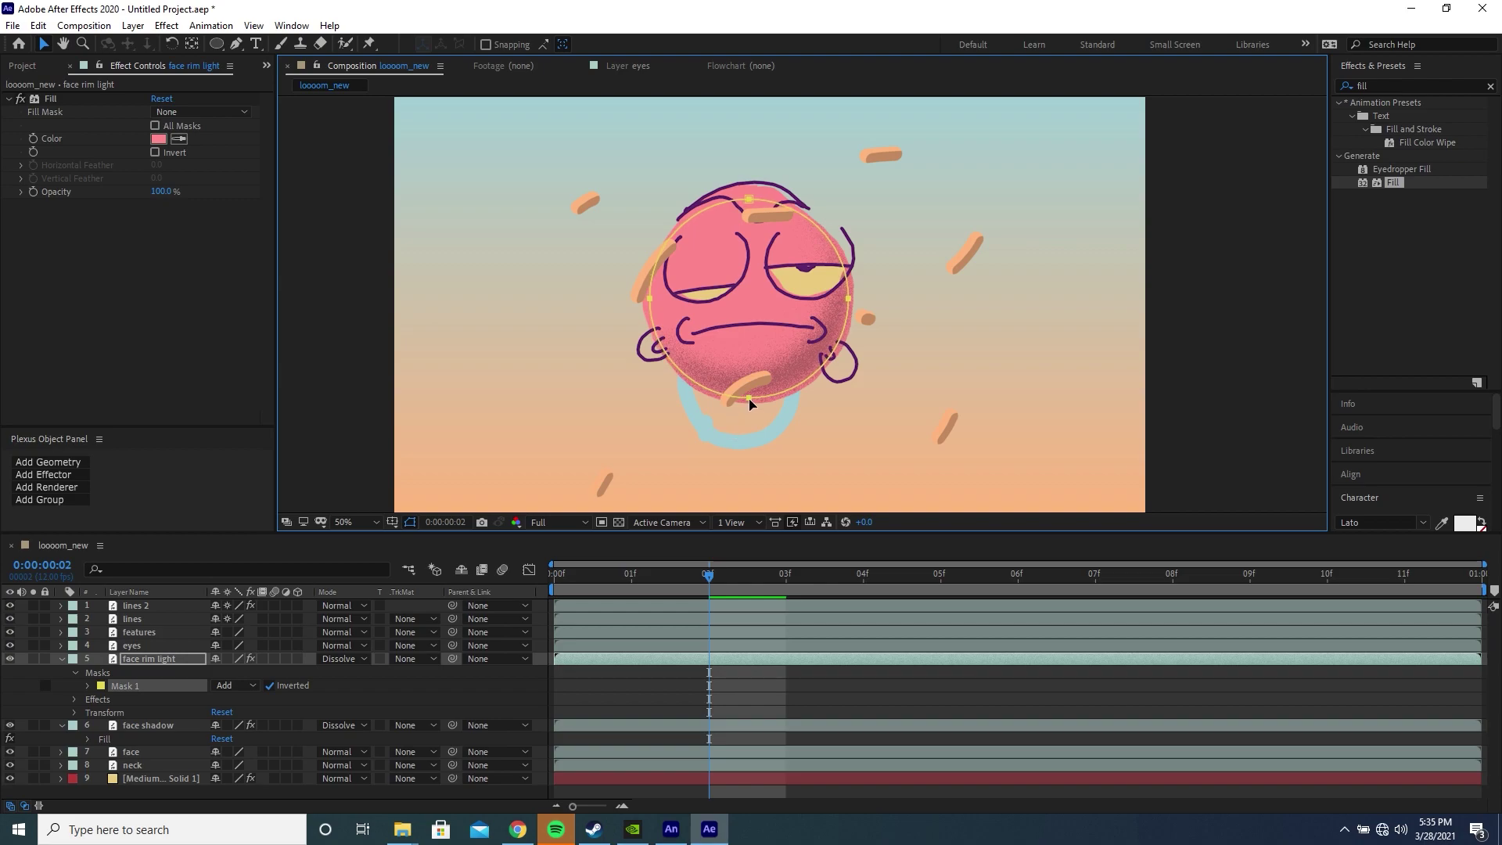
double_click(748, 403)
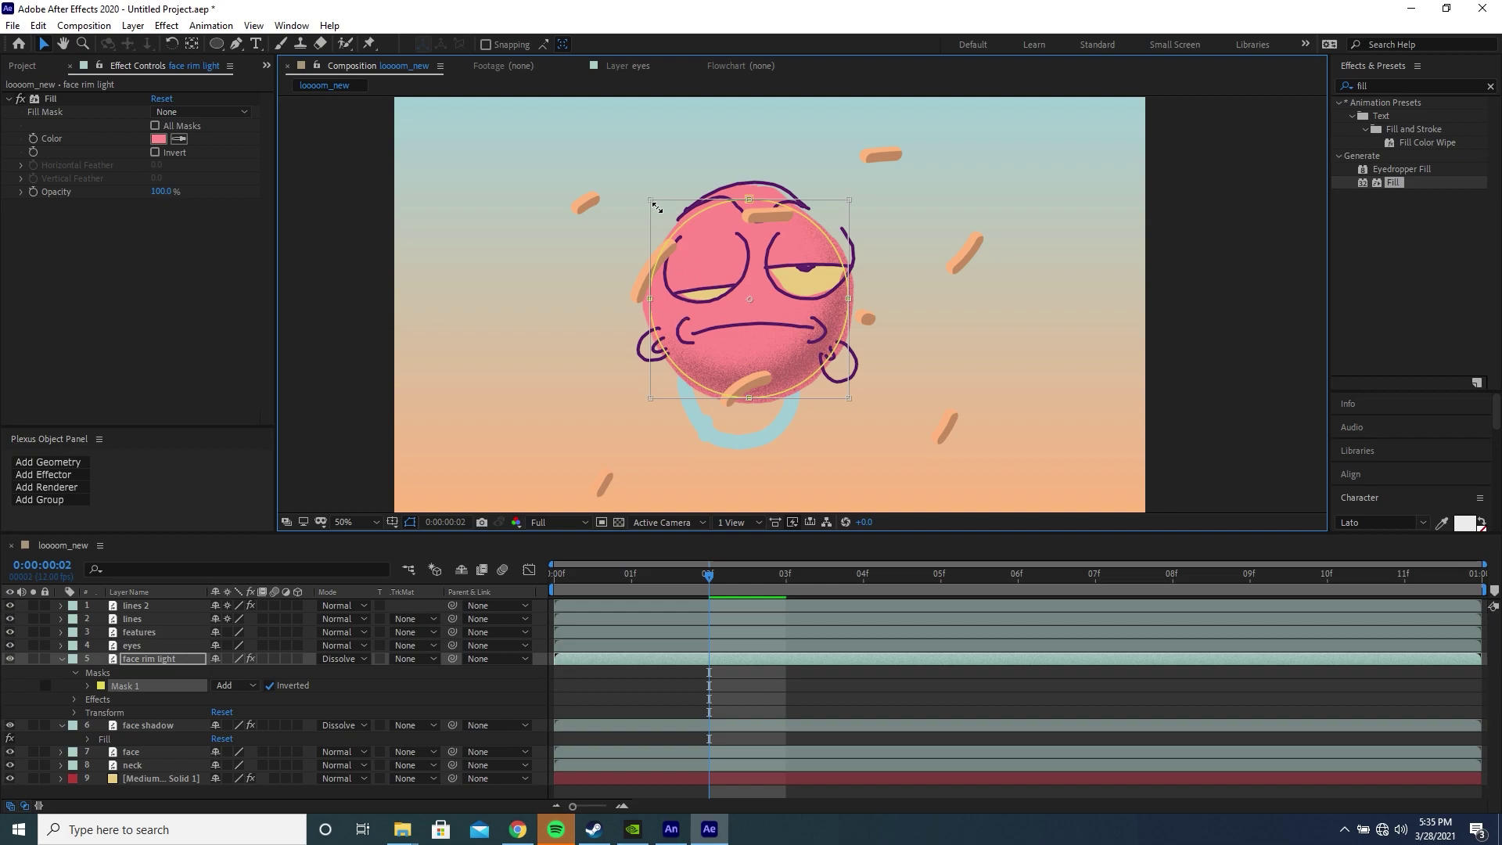
left_click_drag(657, 208, 621, 162)
left_click(205, 699)
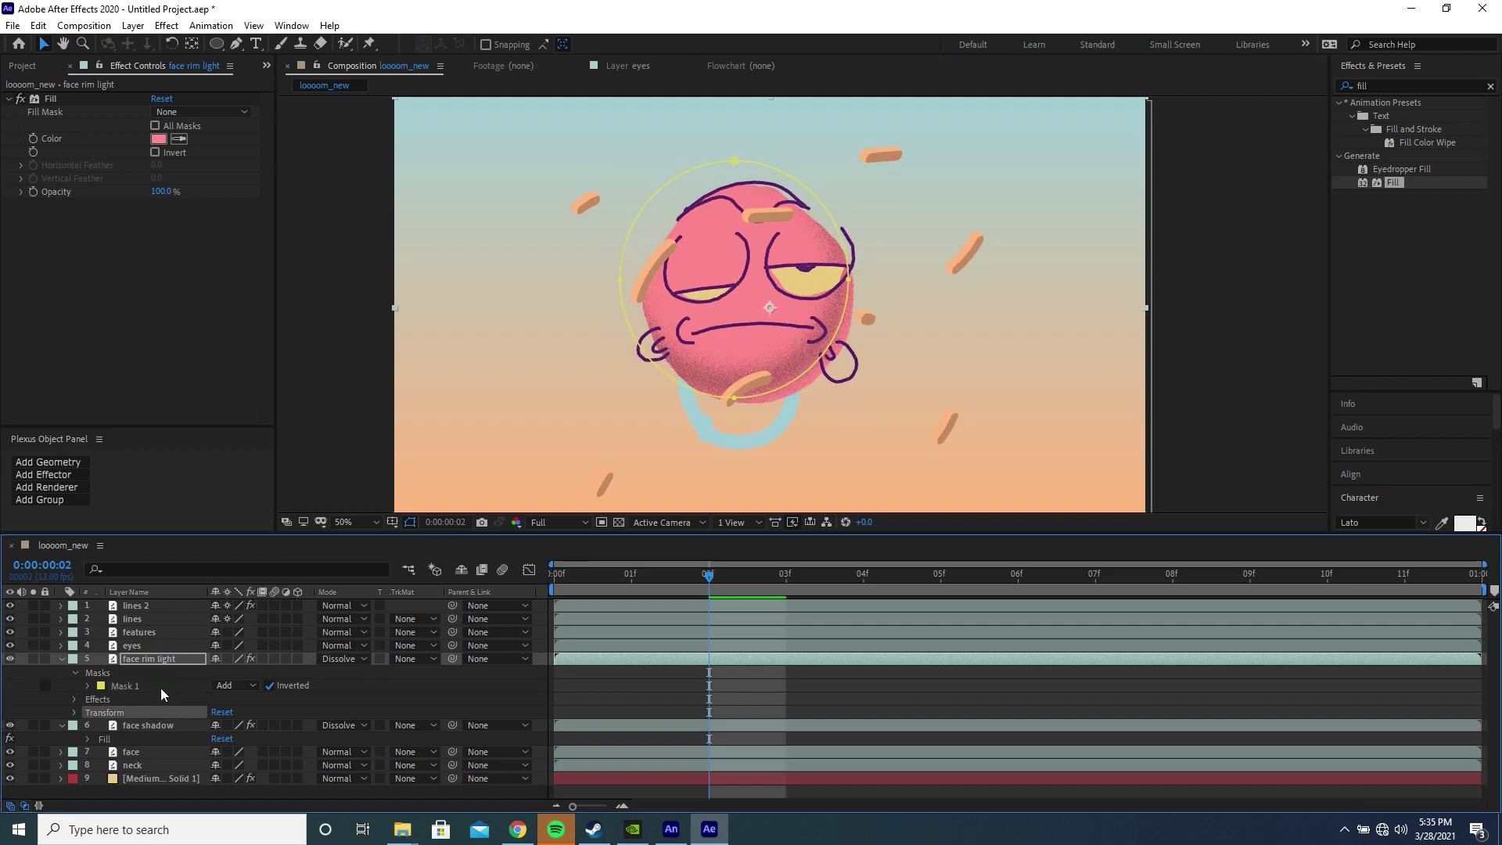
left_click_drag(735, 401, 742, 402)
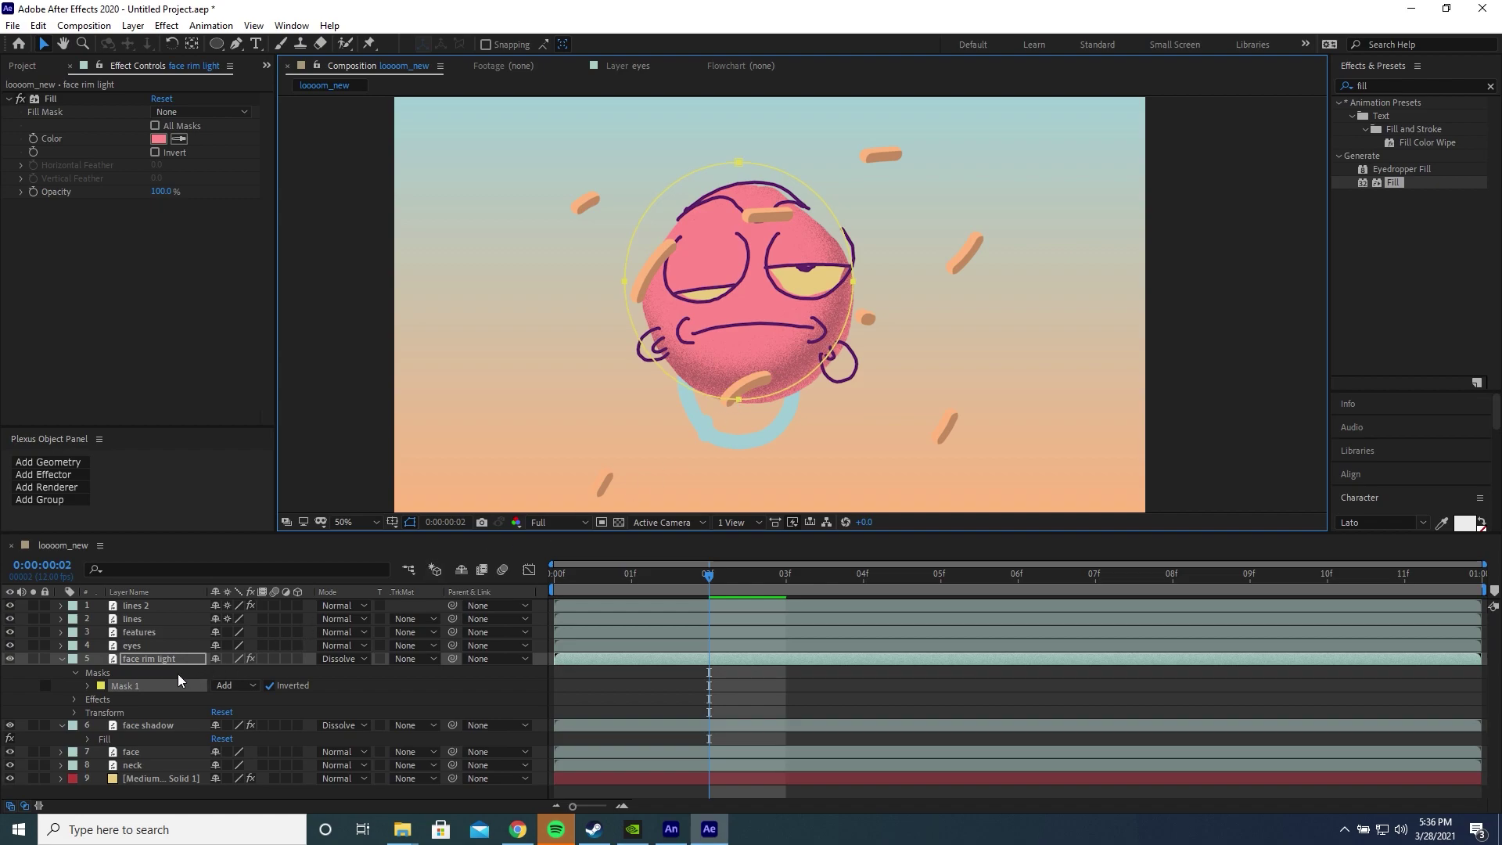
- Reduce the rim light mask feather to 31 pixels and play back to check
left_click(88, 686)
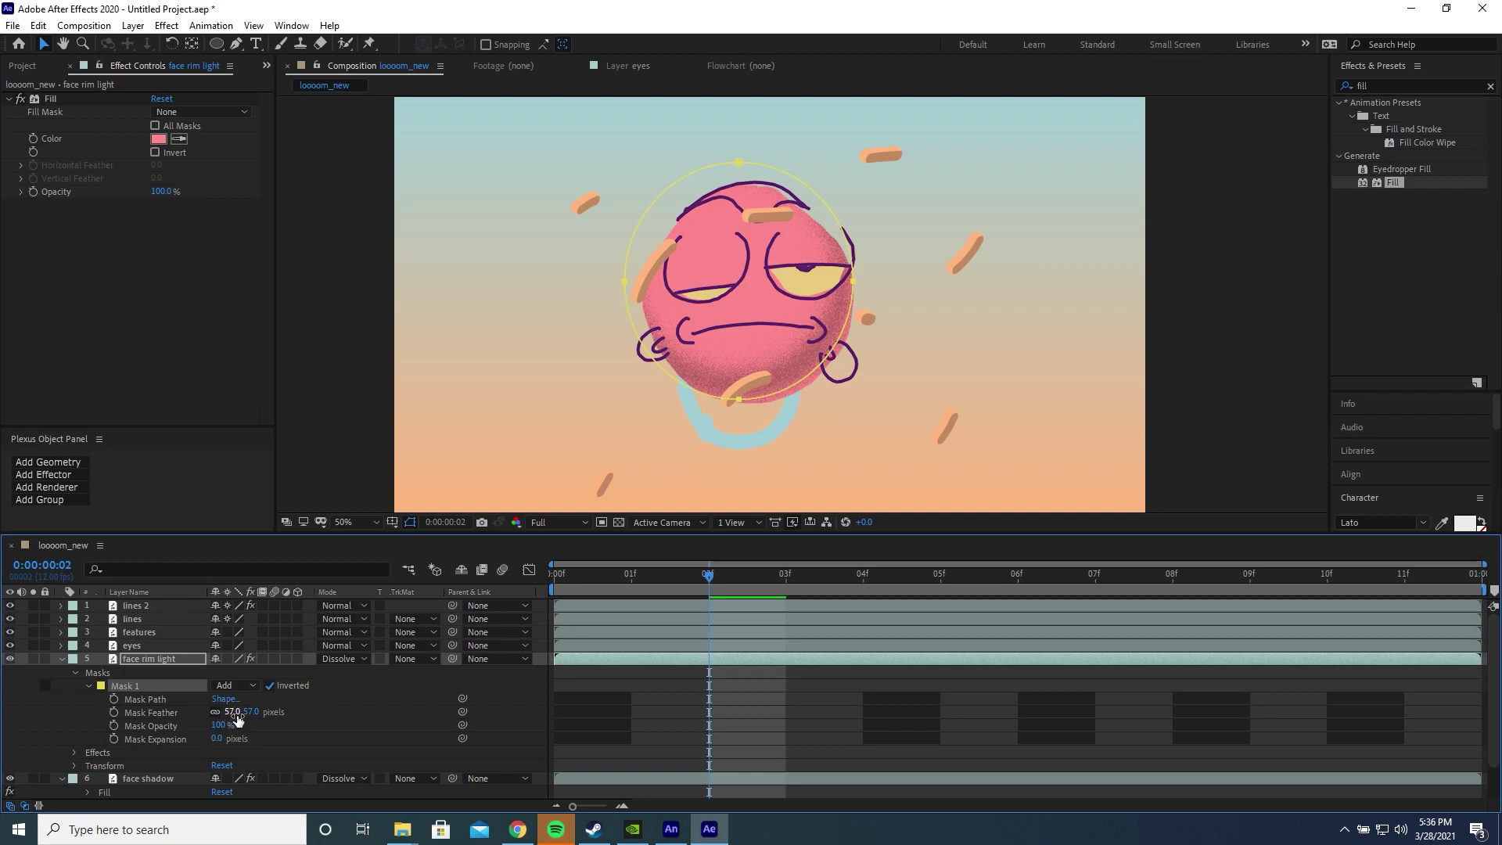
left_click_drag(233, 712, 217, 713)
scroll(1176, 355, "down", 2)
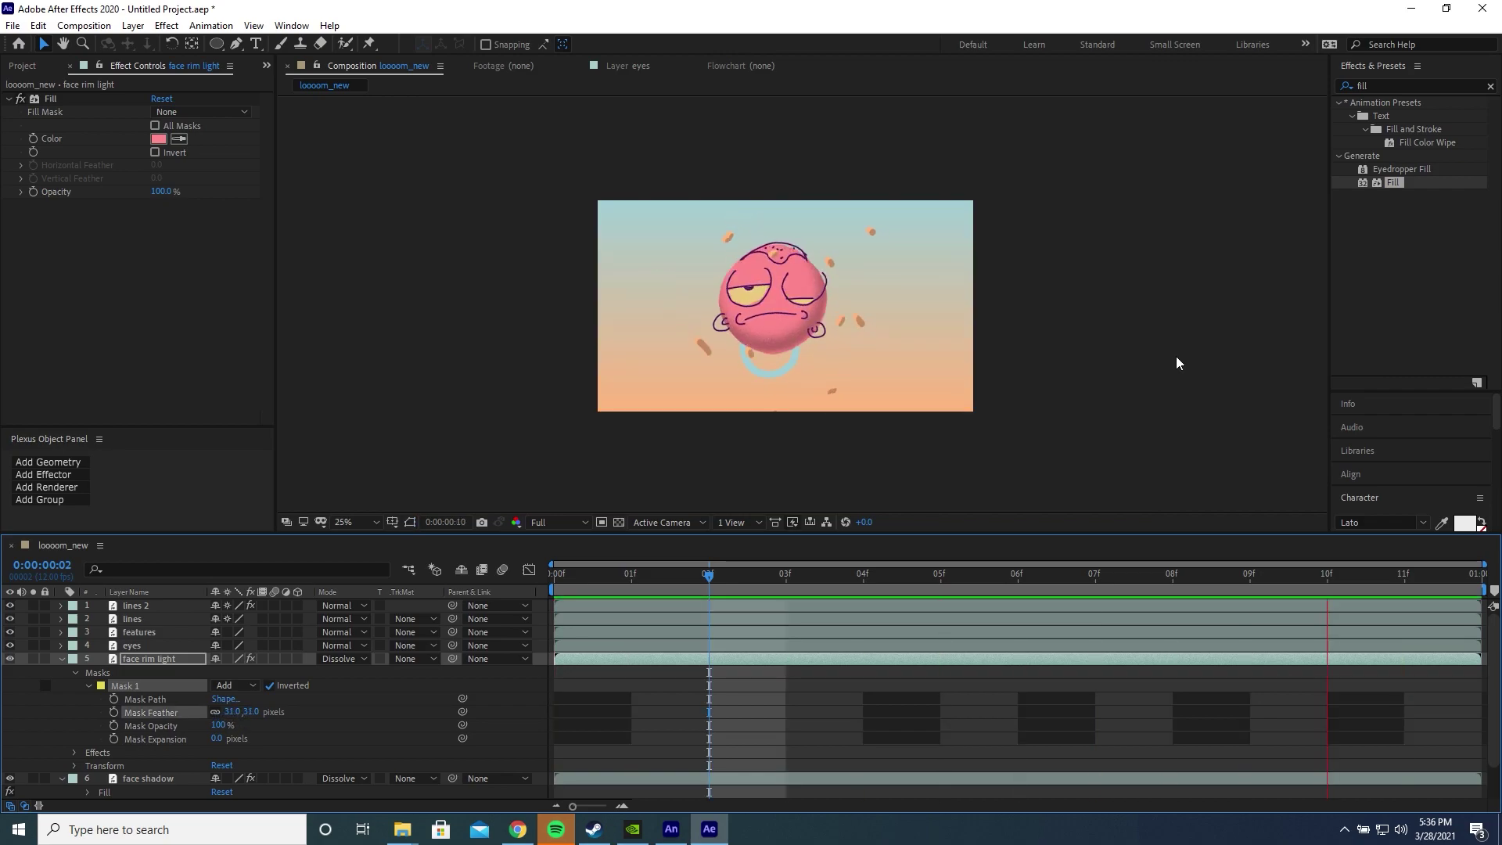
scroll(1176, 355, "up", 2)
key("space")
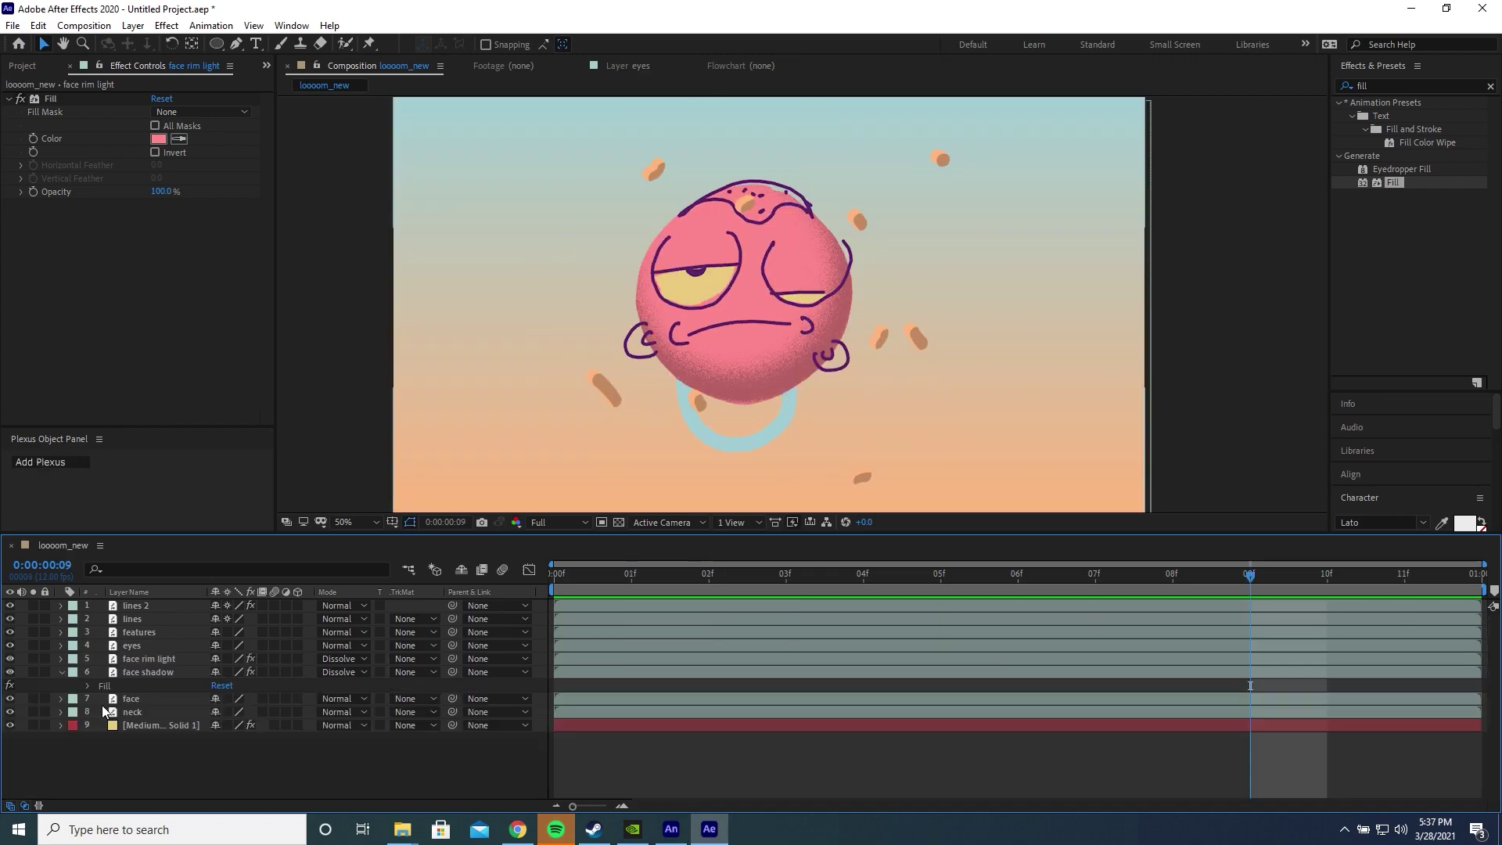
- Duplicate the neck layer and give the copy a black Fill effect
left_click(62, 659)
left_click(131, 713)
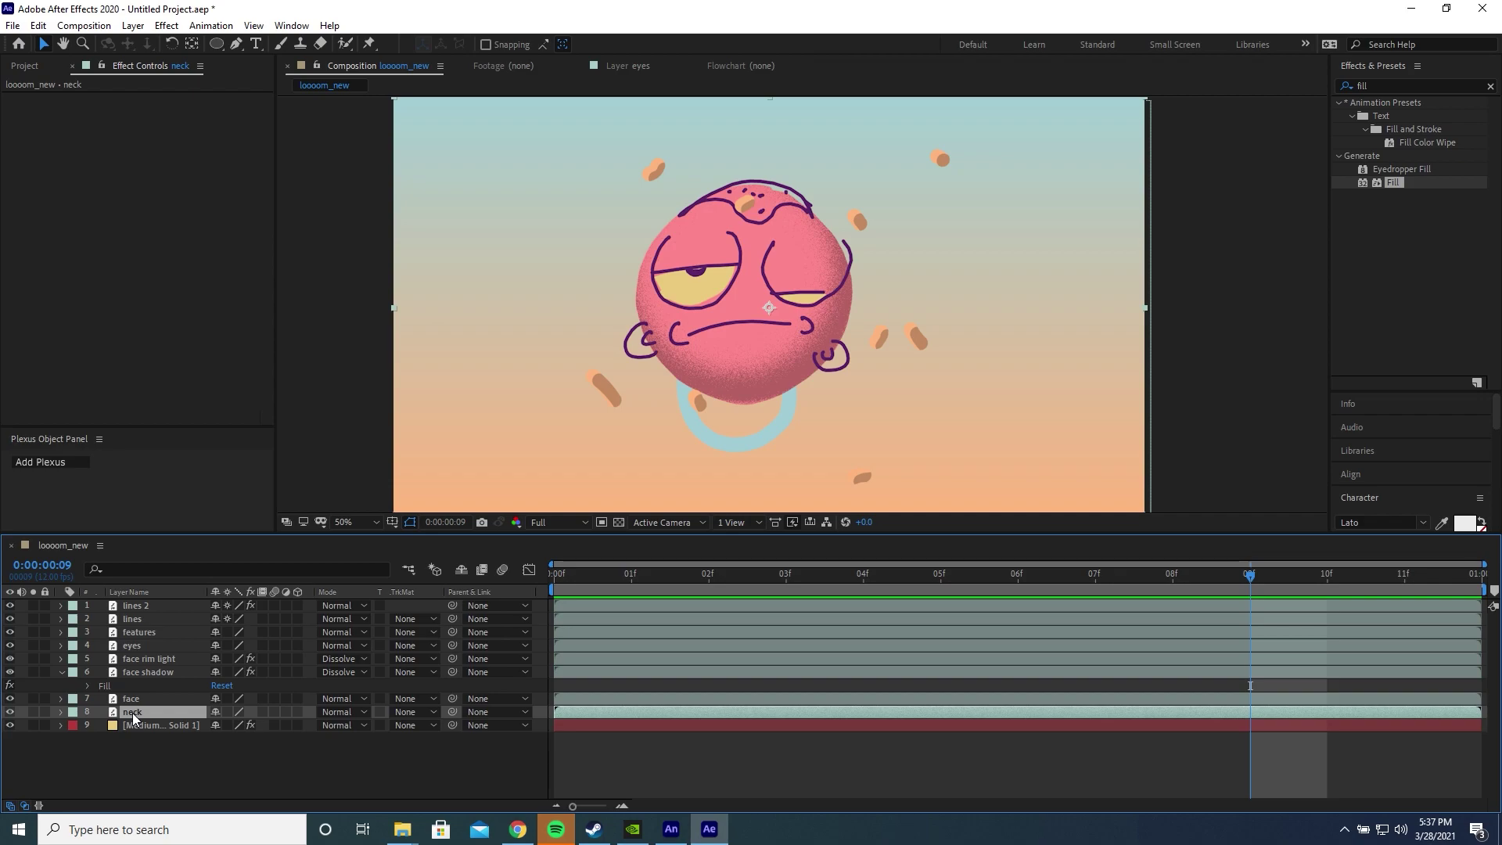
key("ctrl+d")
double_click(1396, 182)
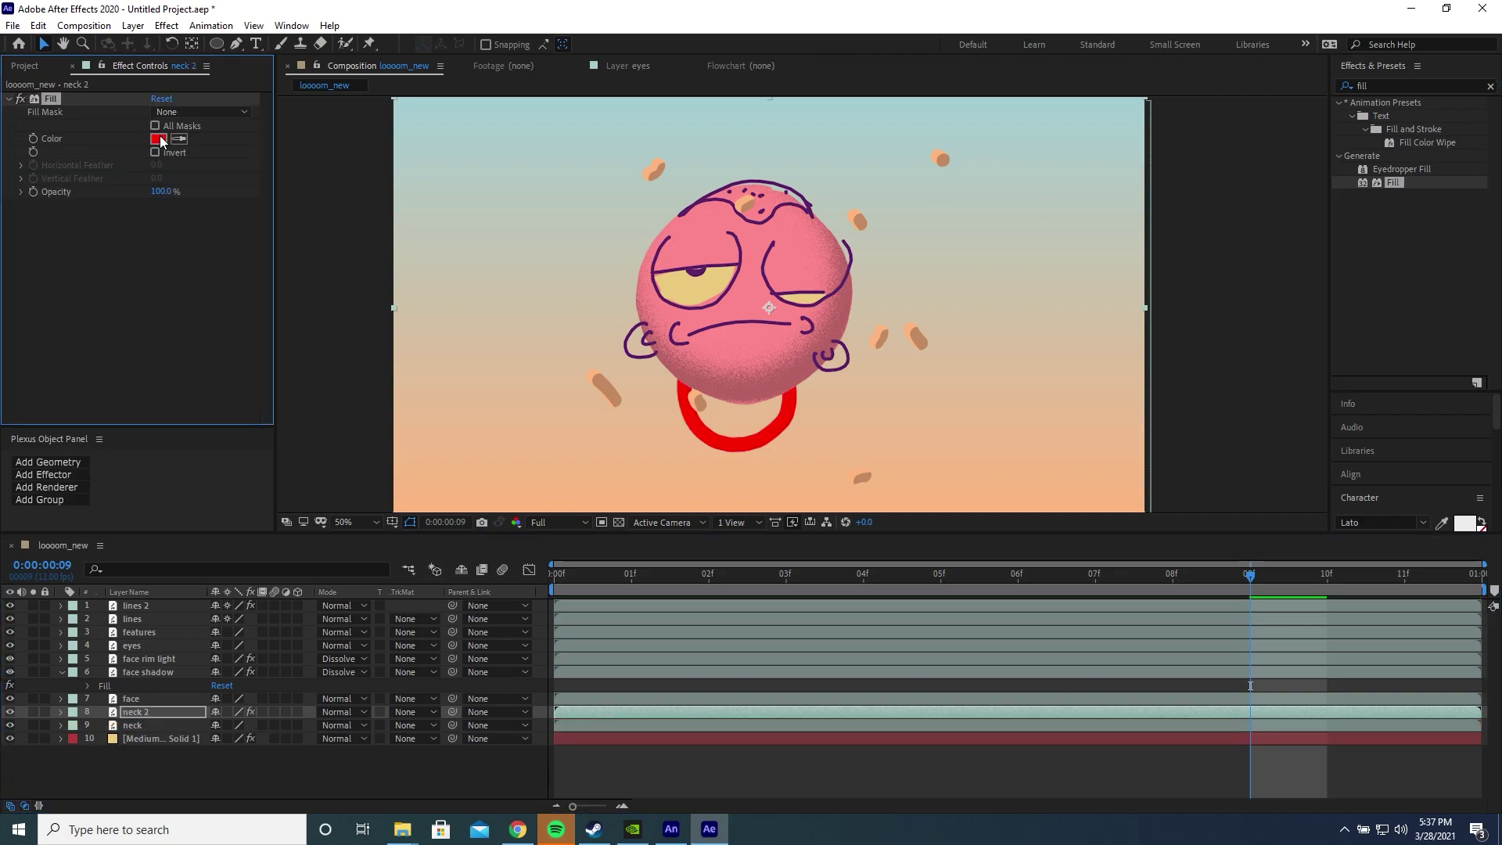
left_click(160, 140)
left_click(543, 521)
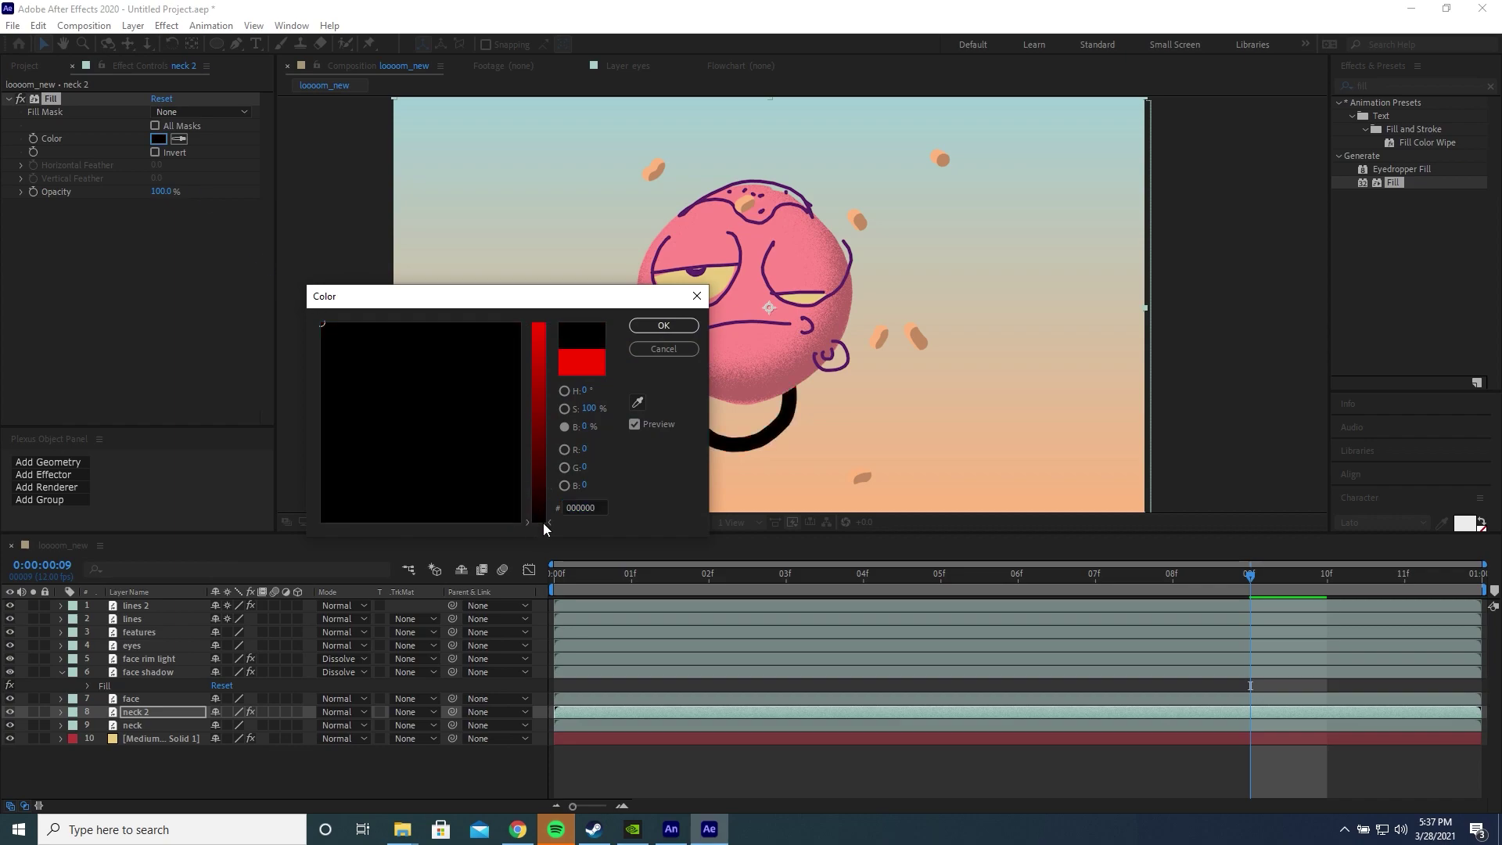
left_click(674, 325)
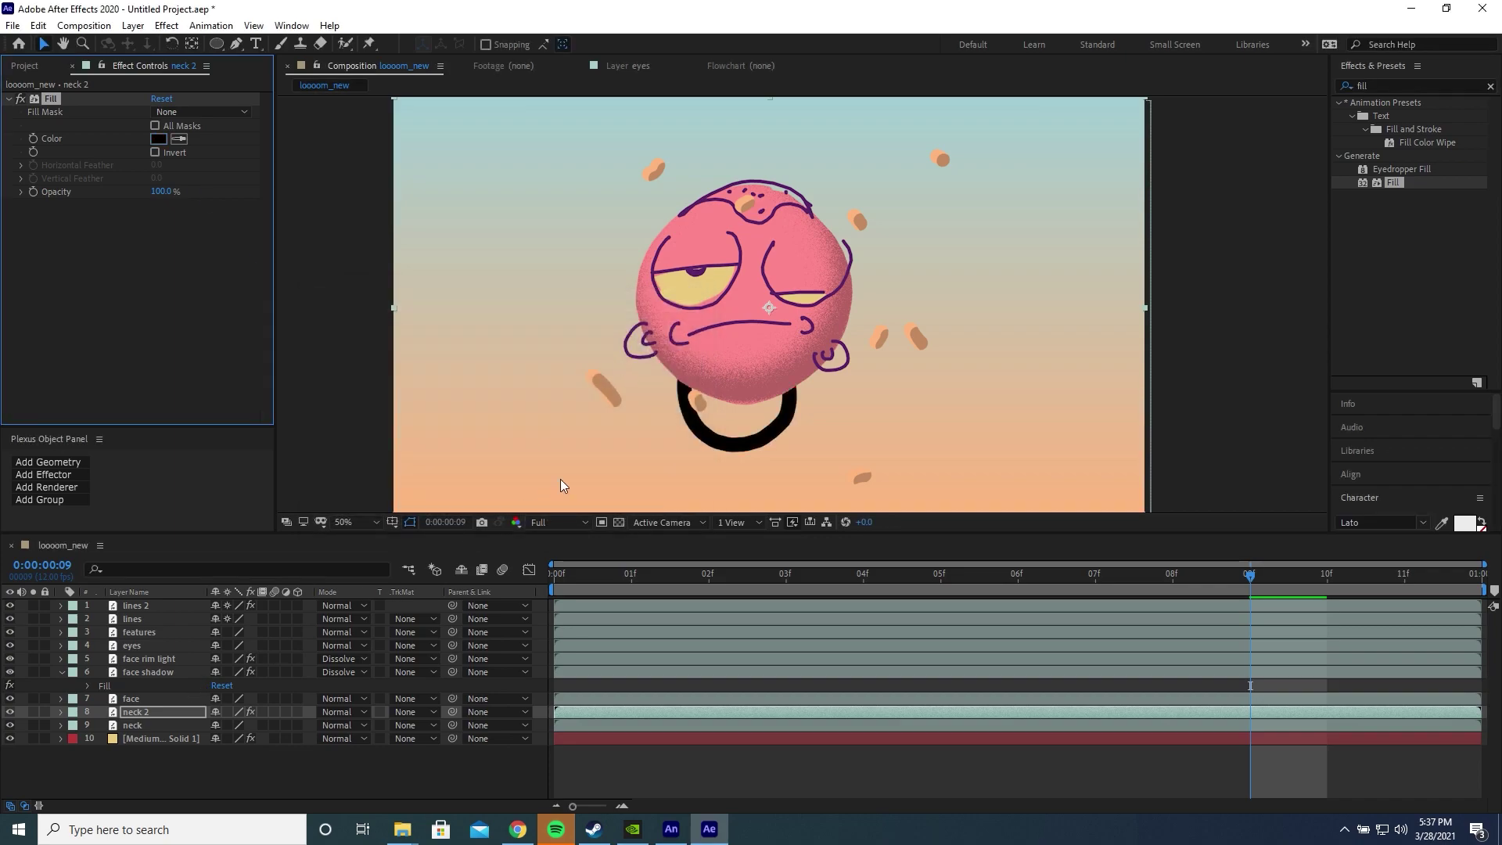
- Draw a closed Pen mask on the neck copy following the inner curve of the ring
scroll(715, 415, "up", 2)
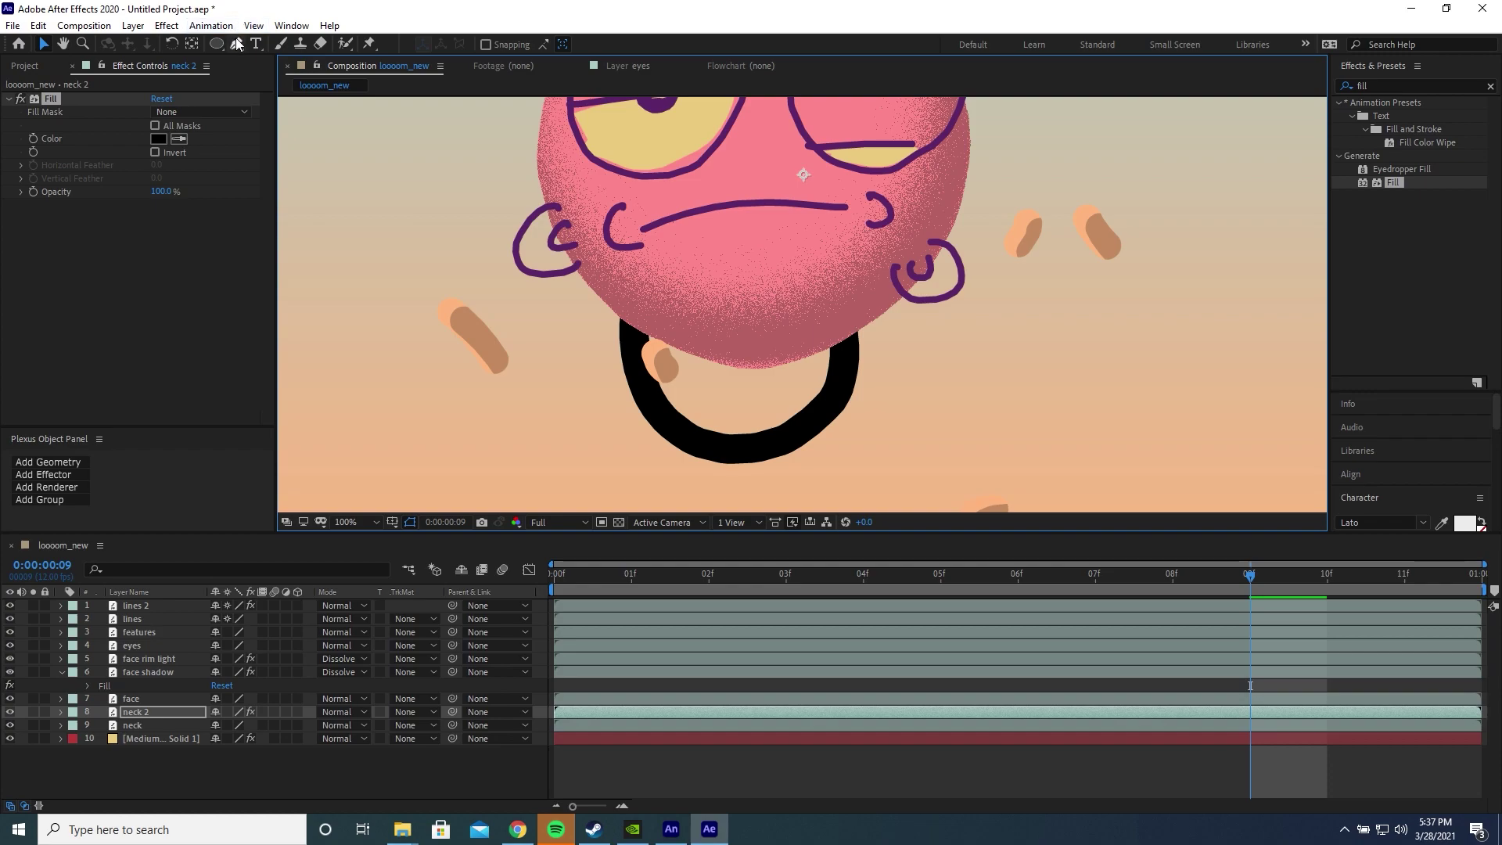
left_click(237, 45)
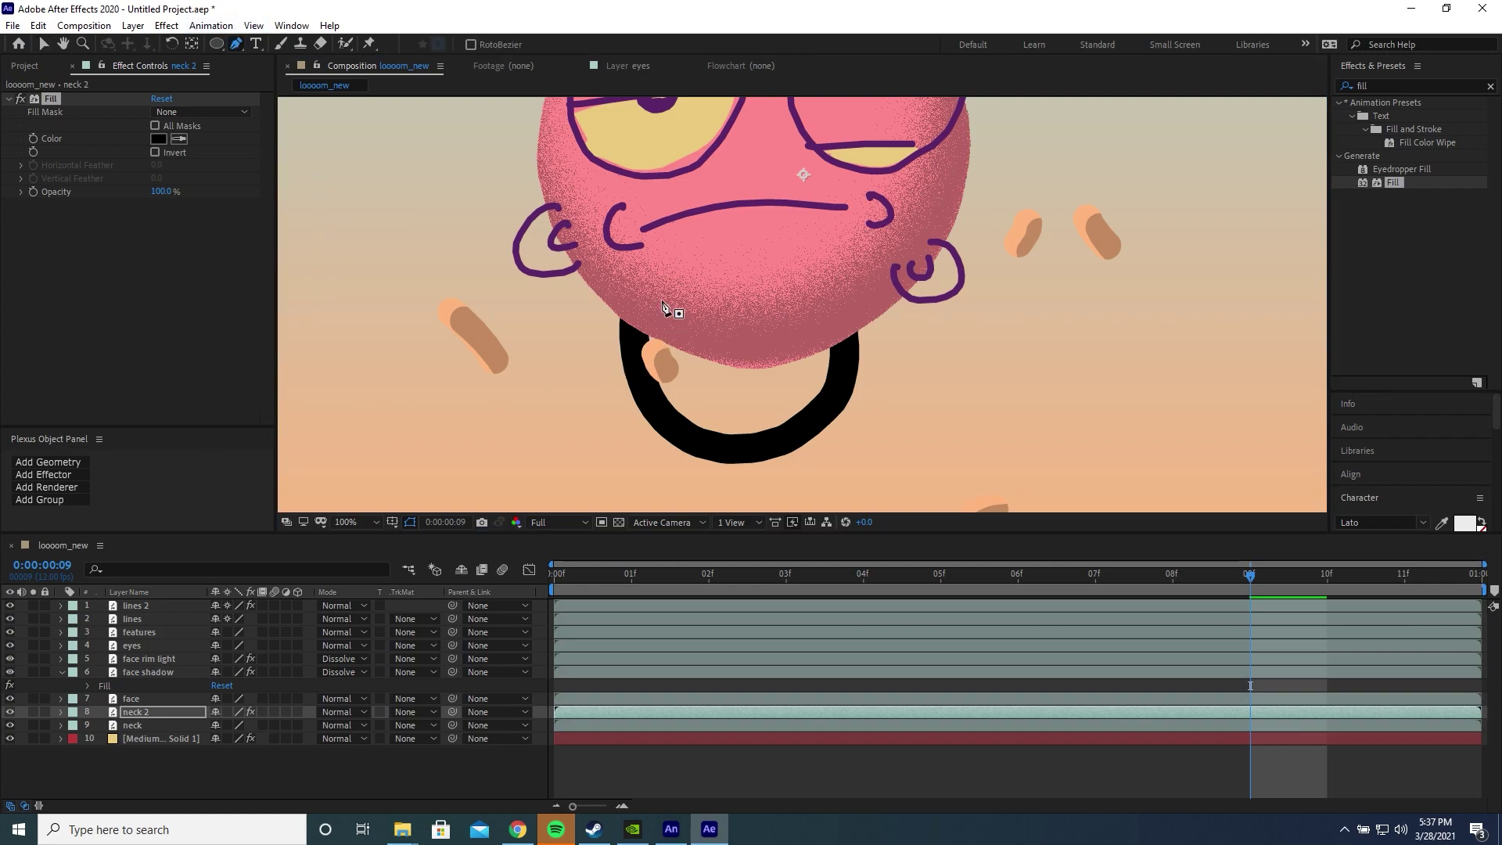
left_click(639, 290)
left_click(639, 356)
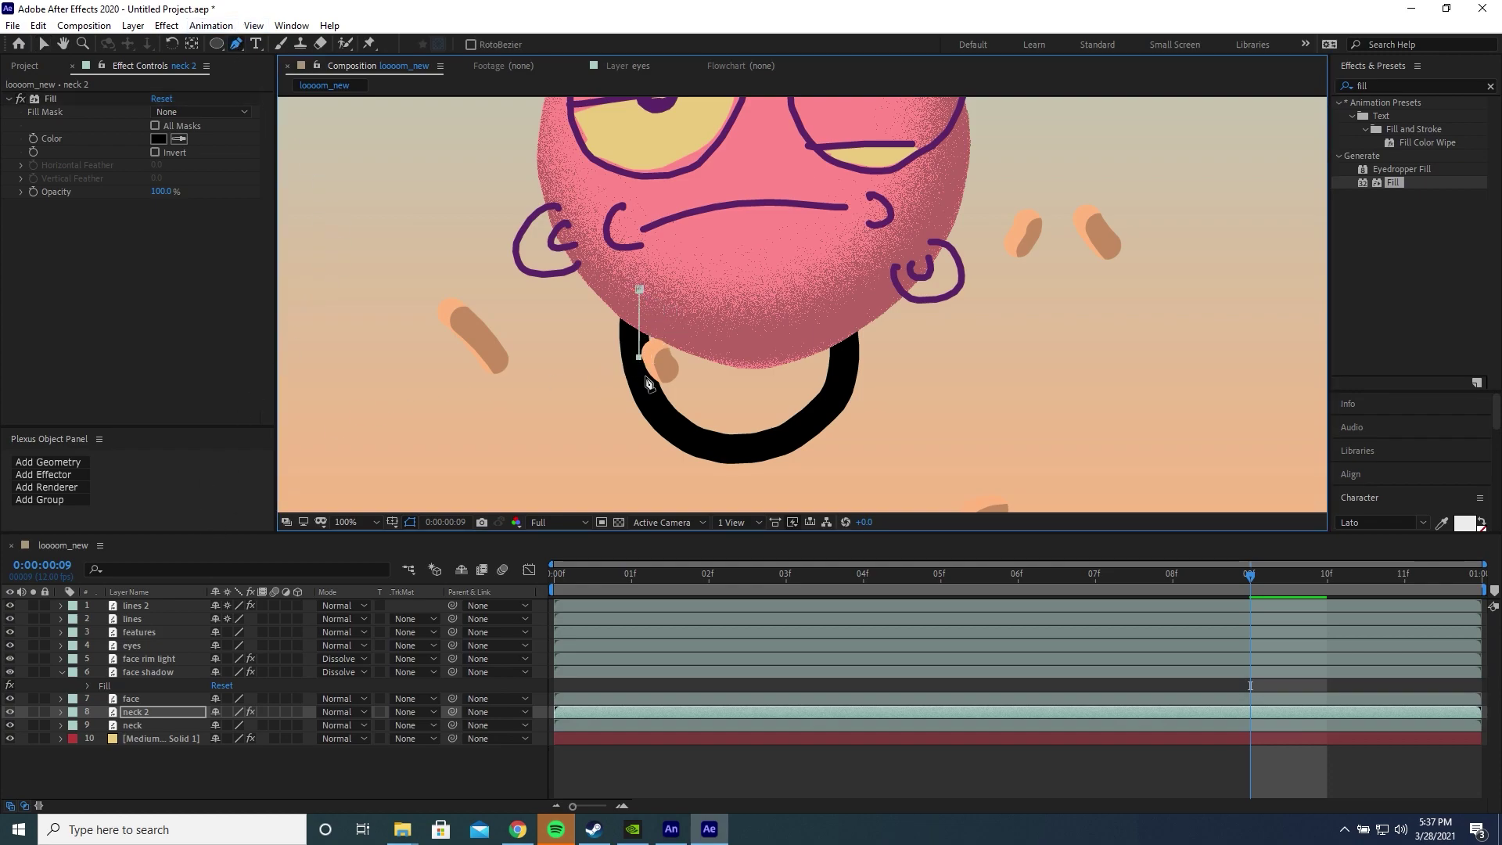
left_click(665, 417)
left_click_drag(709, 443, 796, 431)
left_click(837, 385)
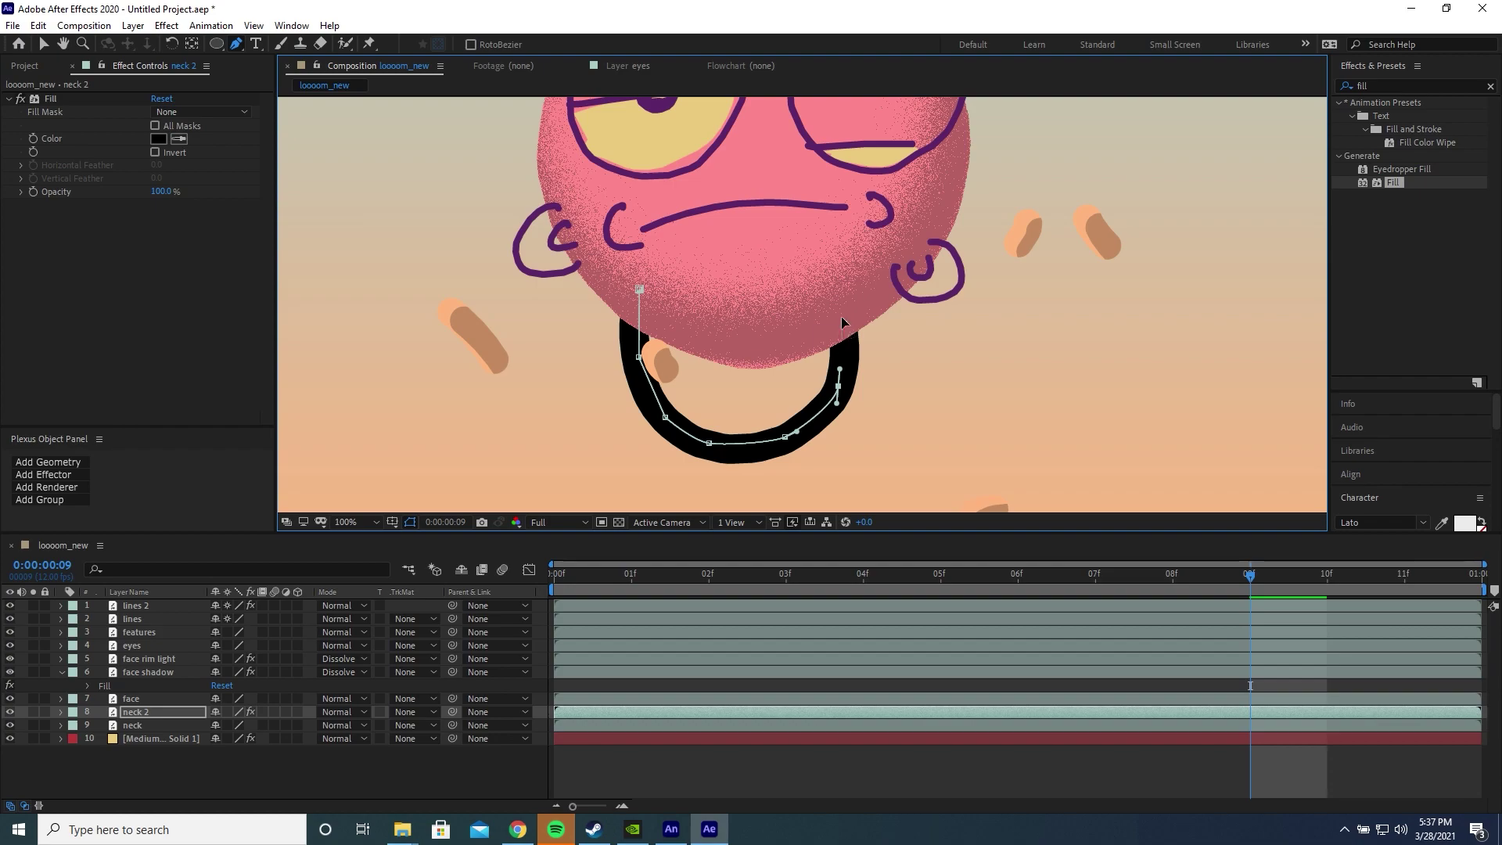
left_click_drag(840, 318, 837, 307)
left_click(639, 288)
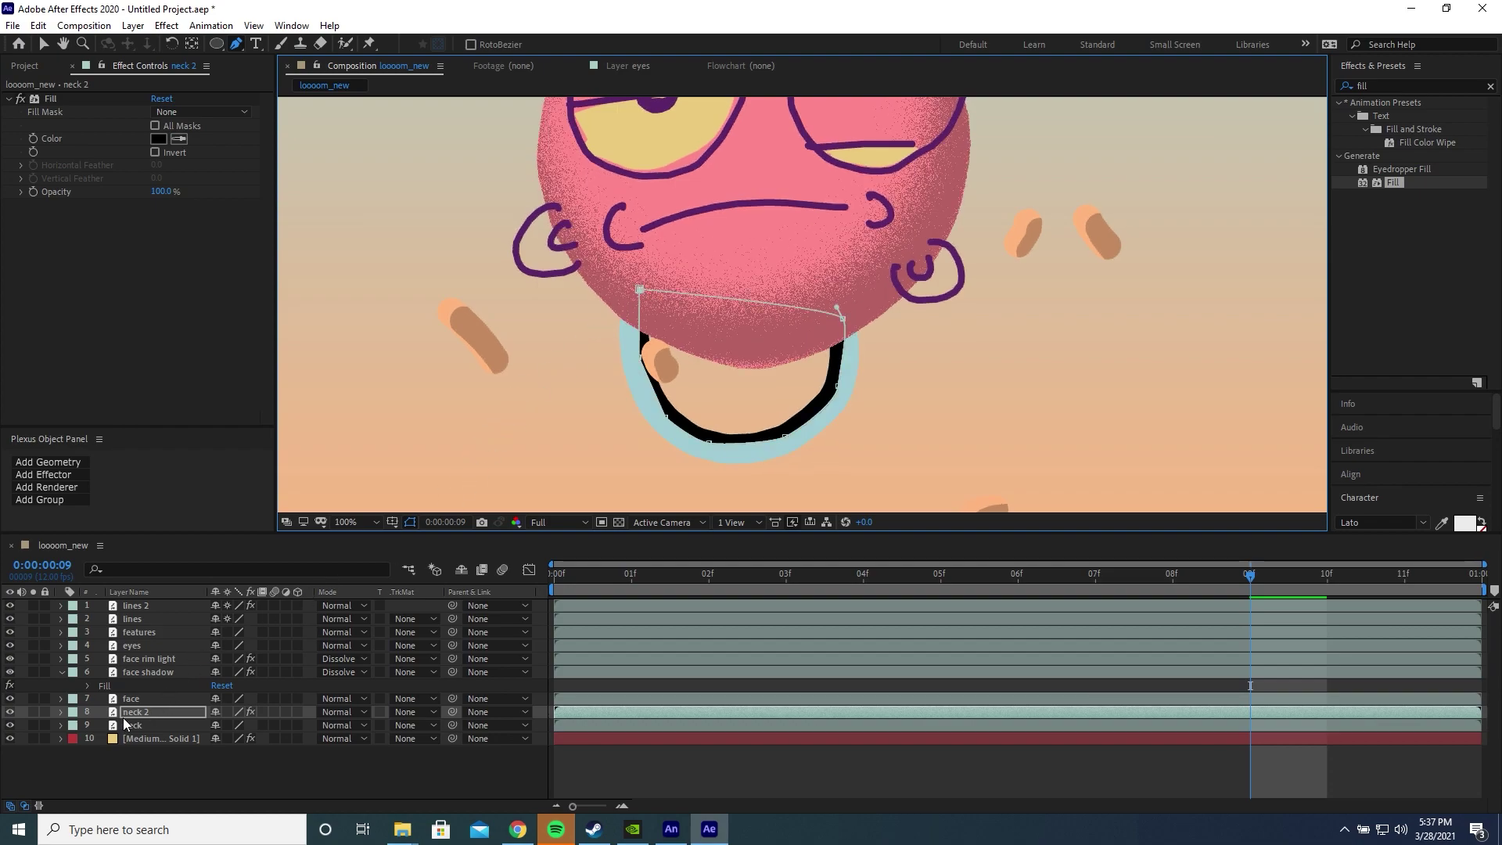
- Rename the neck 2 layer to 'neck shadow'
left_click(184, 711)
key("Return")
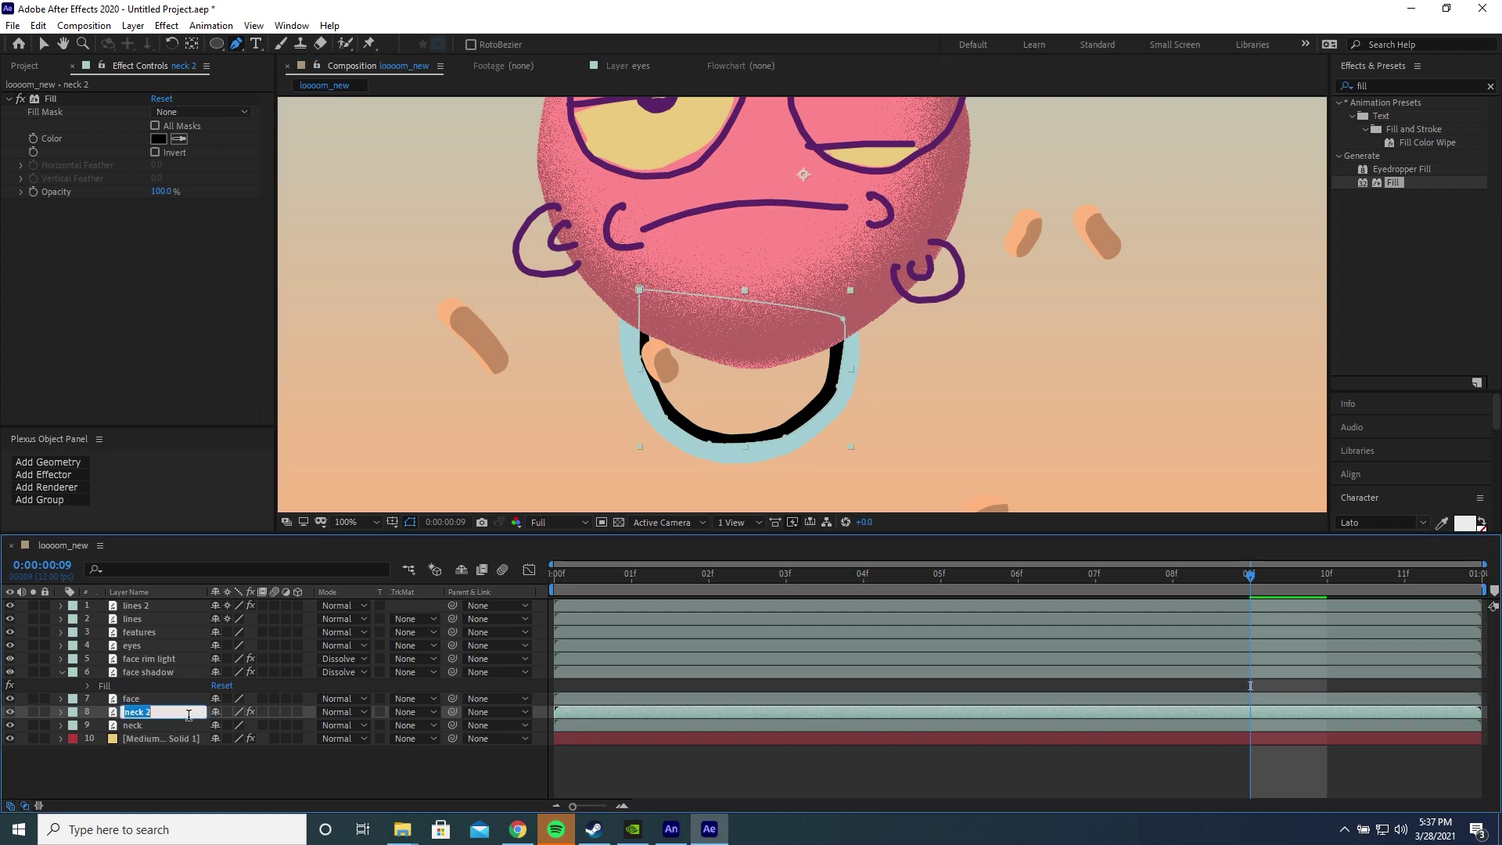
type("neck shadow")
key("Return")
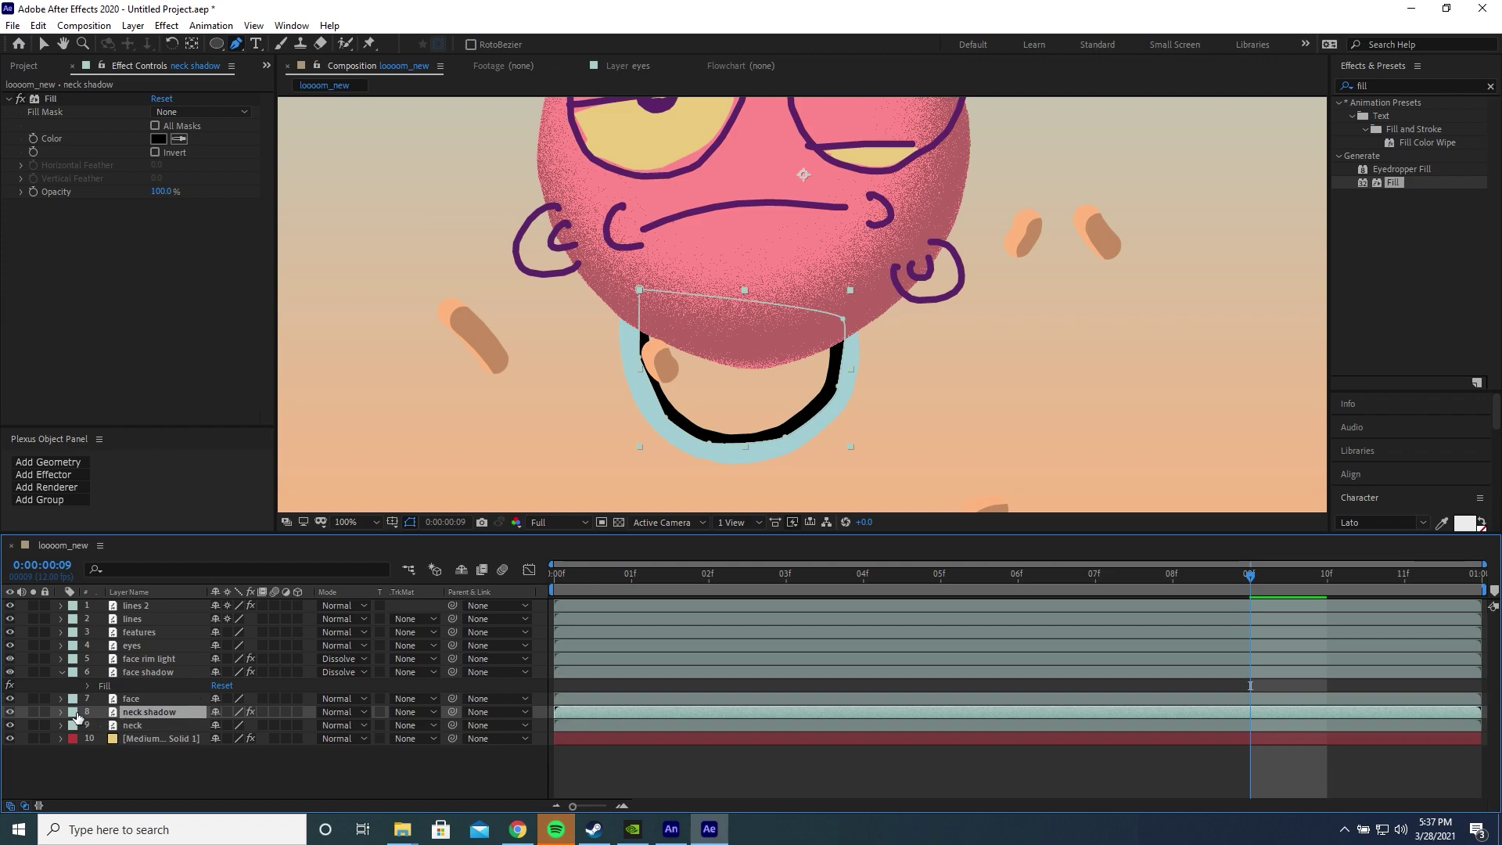
- Set the neck shadow mask feather to 18 pixels and blend mode to Dissolve
left_click(63, 713)
left_click(74, 725)
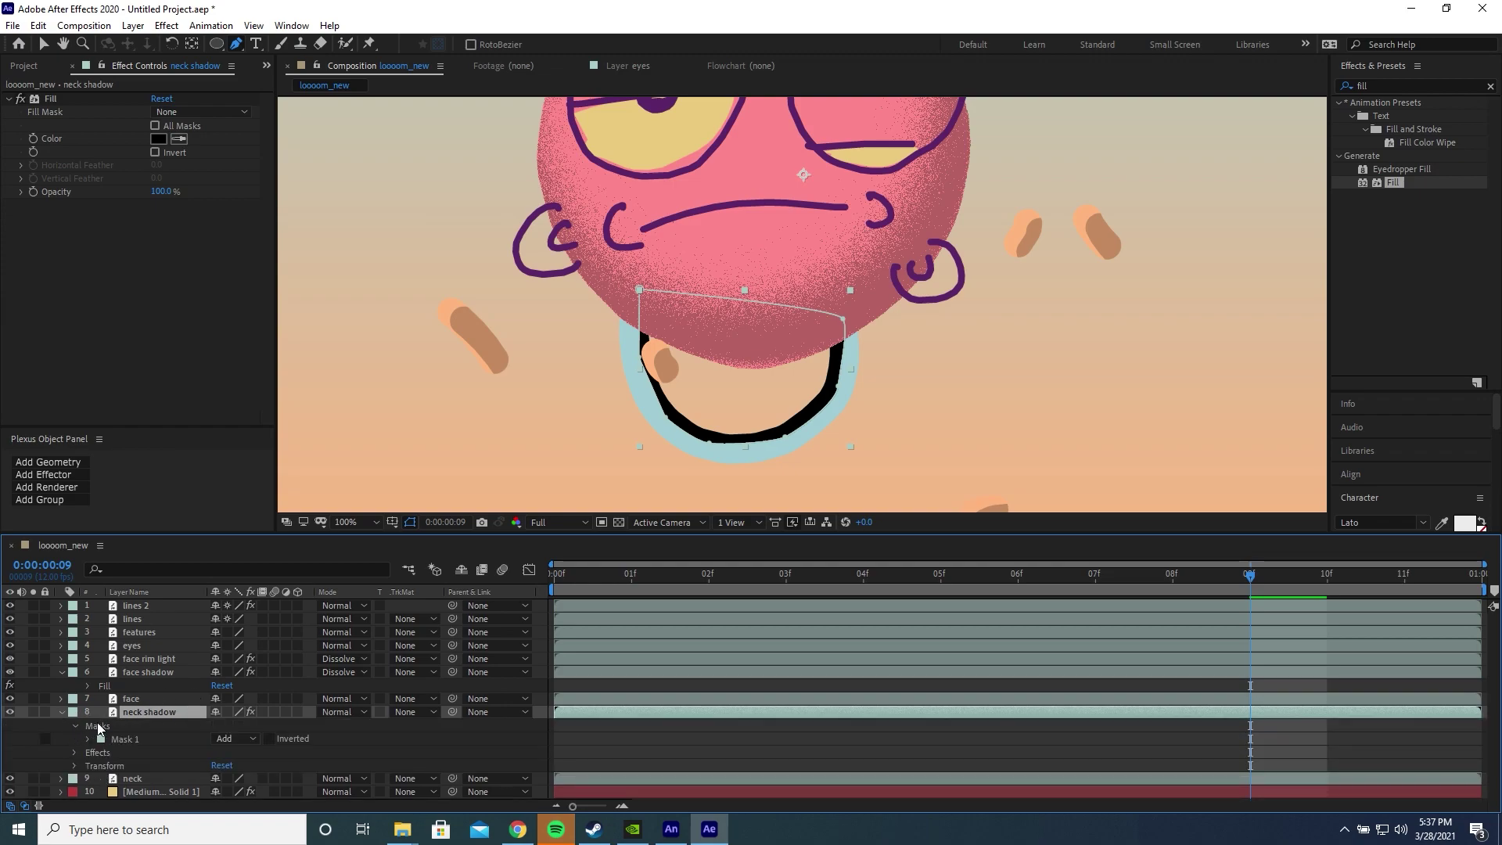
left_click(88, 738)
scroll(172, 734, "down", 1)
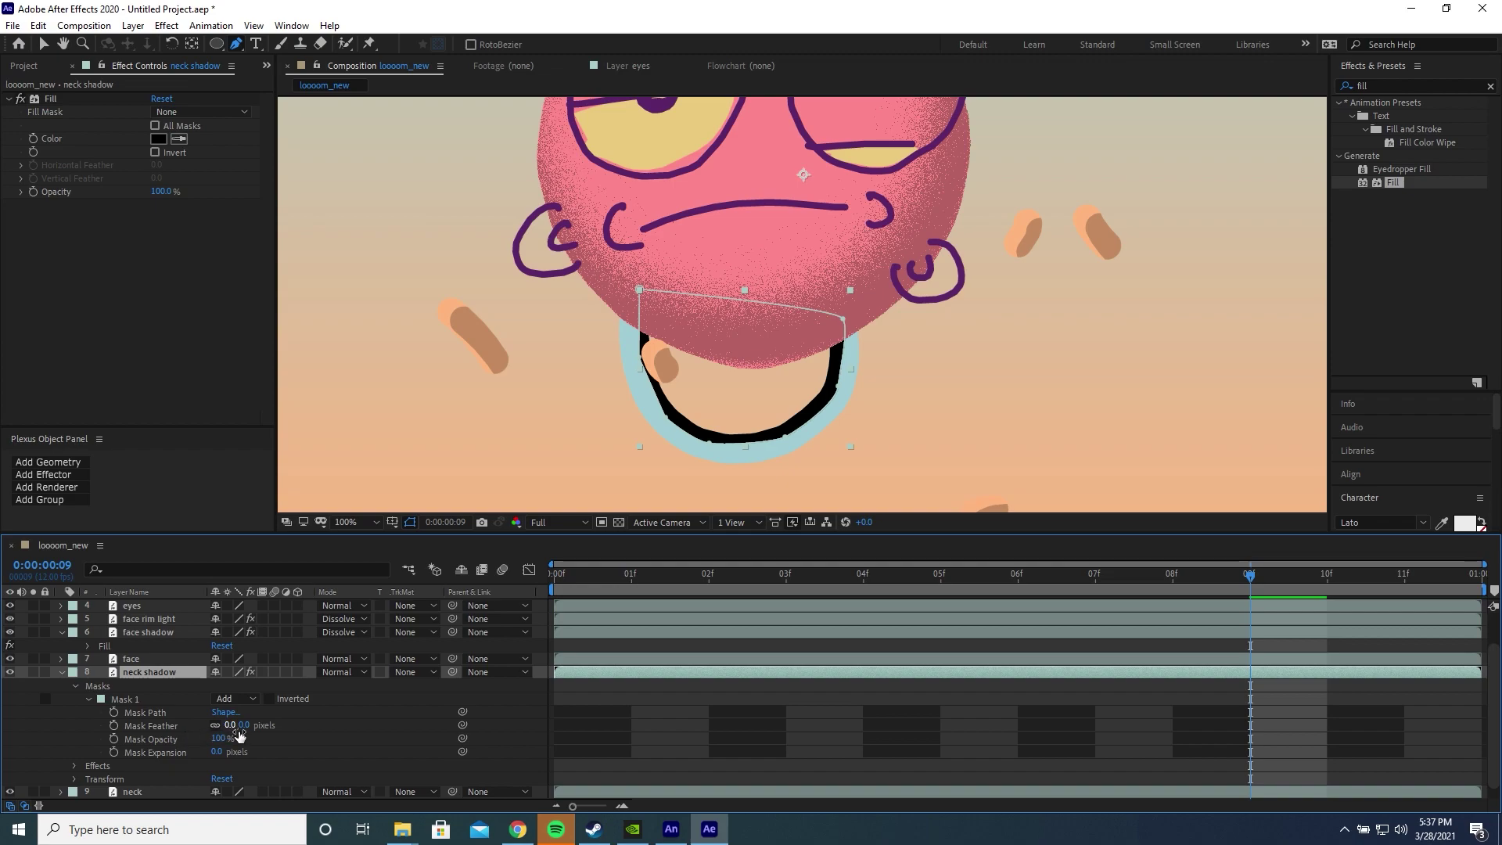
left_click_drag(239, 736, 297, 692)
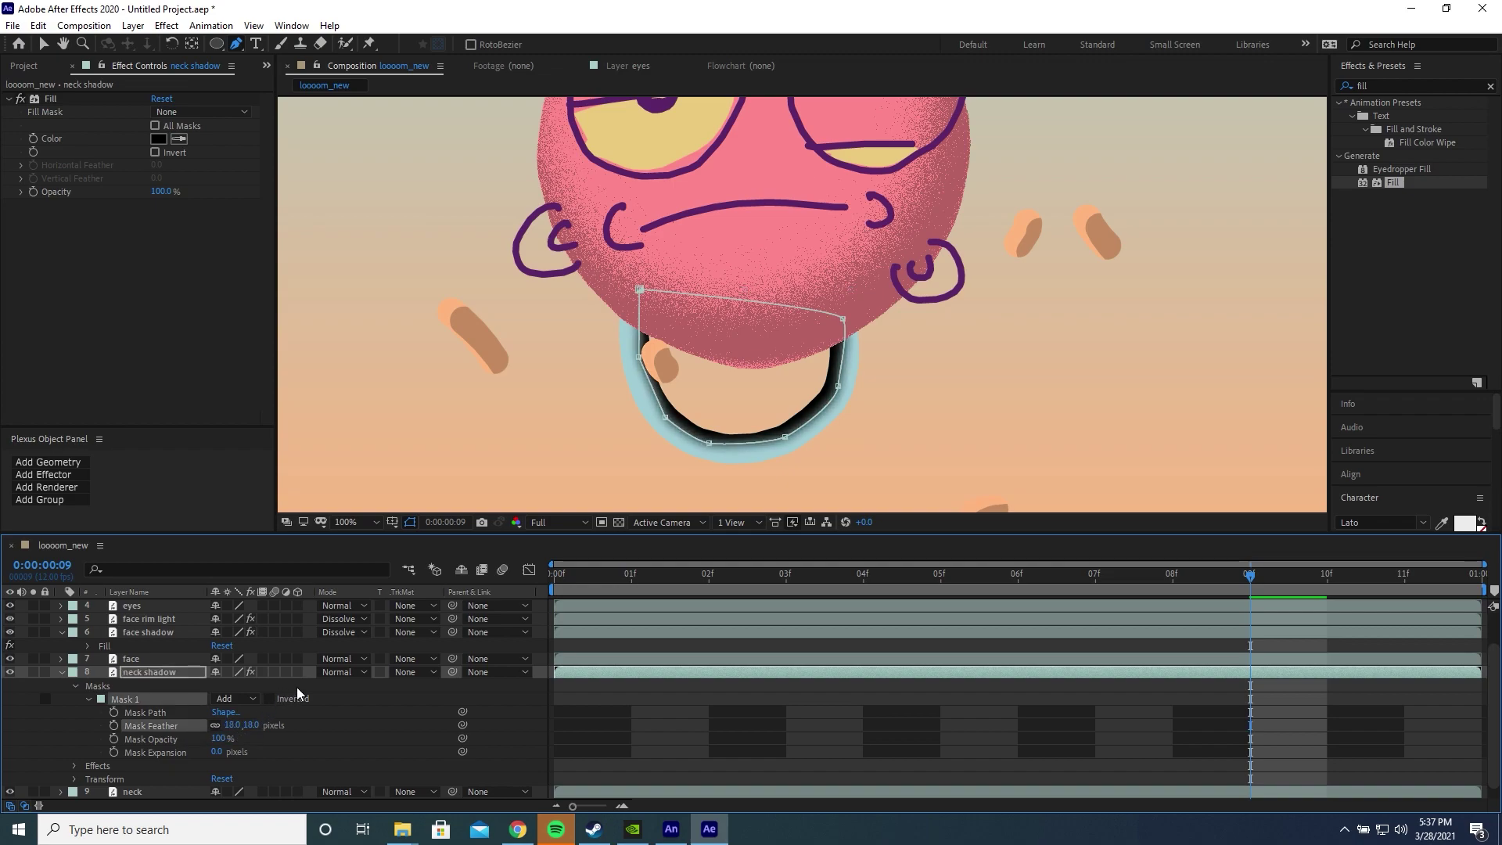
left_click(340, 673)
left_click(452, 146)
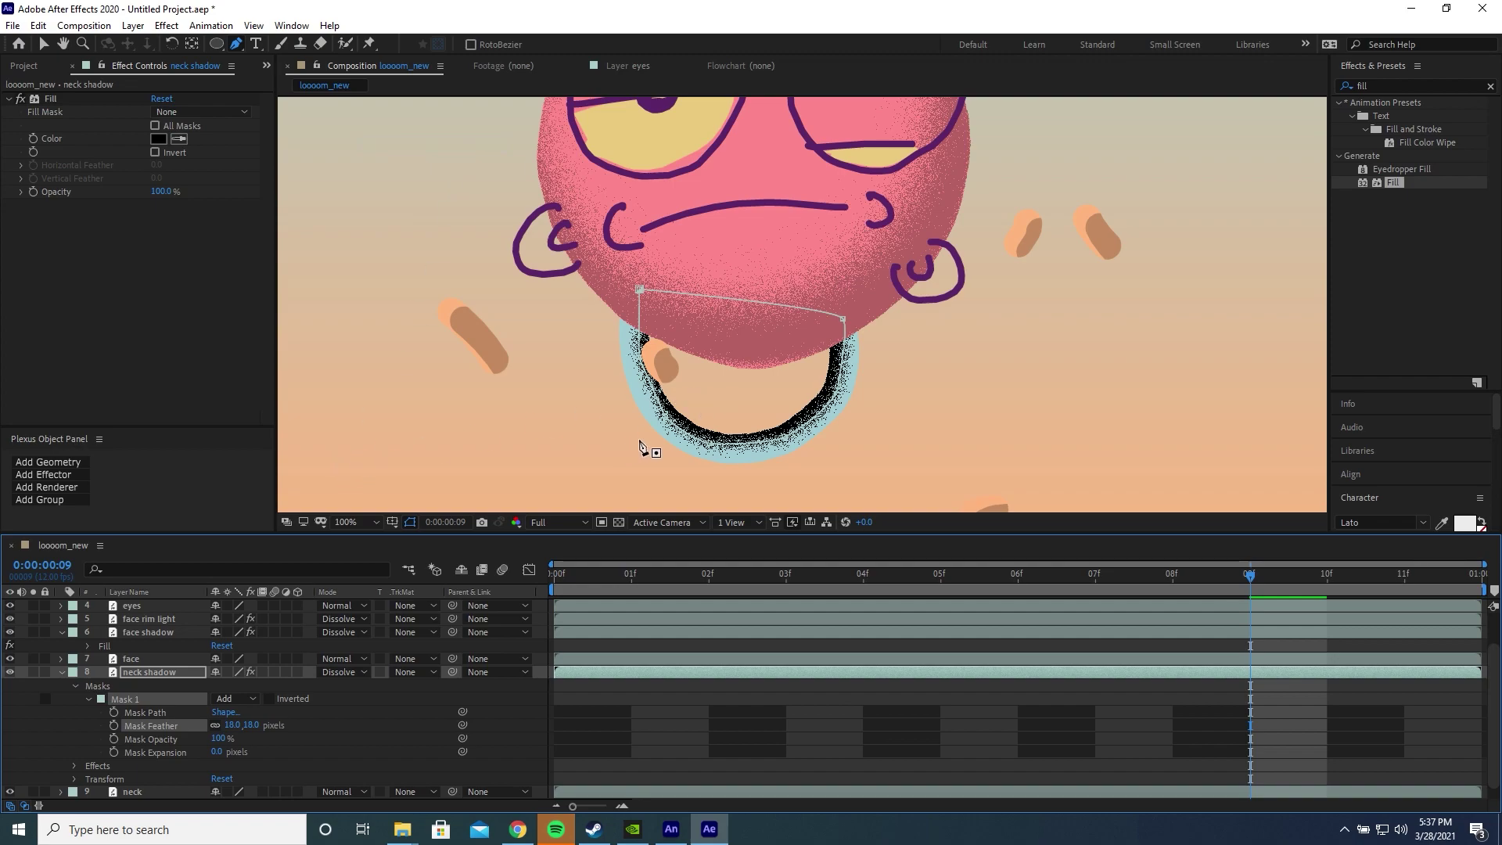
- Sample the neck ring's light blue into the Fill colour and darken it
left_click(179, 138)
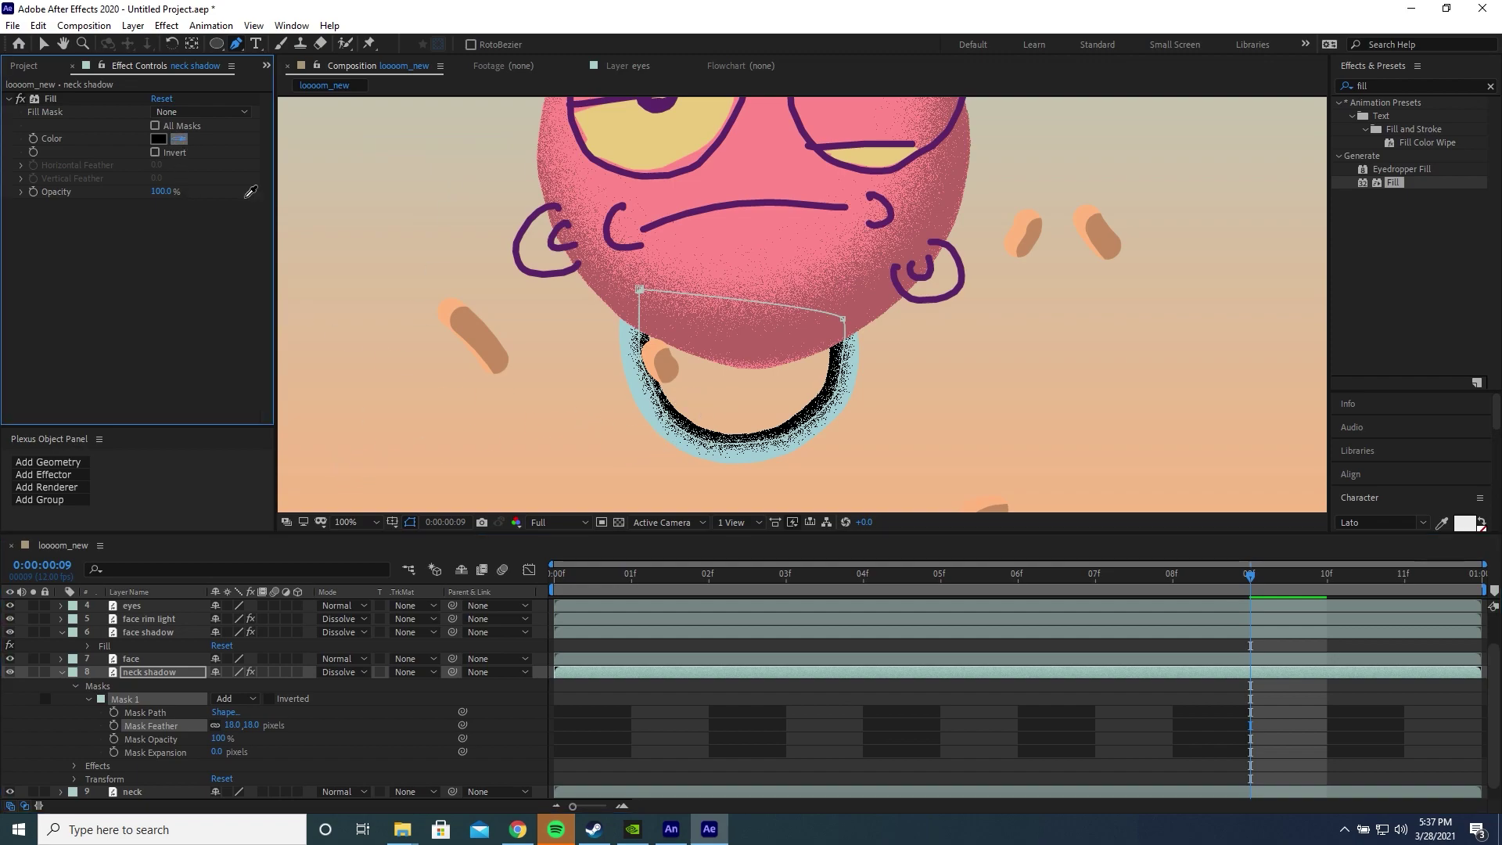
left_click(638, 394)
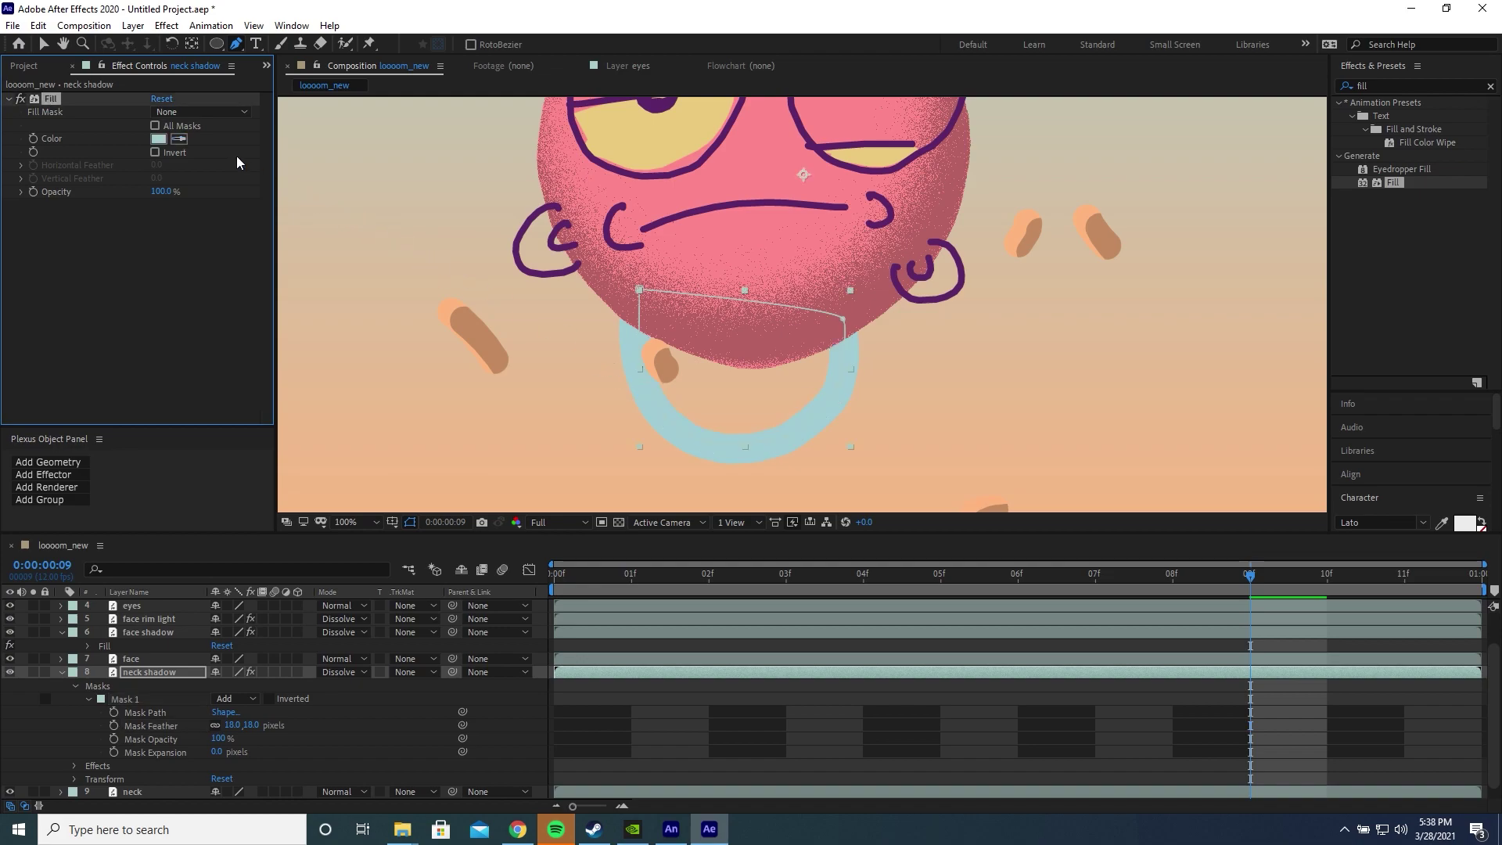
left_click(161, 139)
left_click_drag(537, 398, 539, 416)
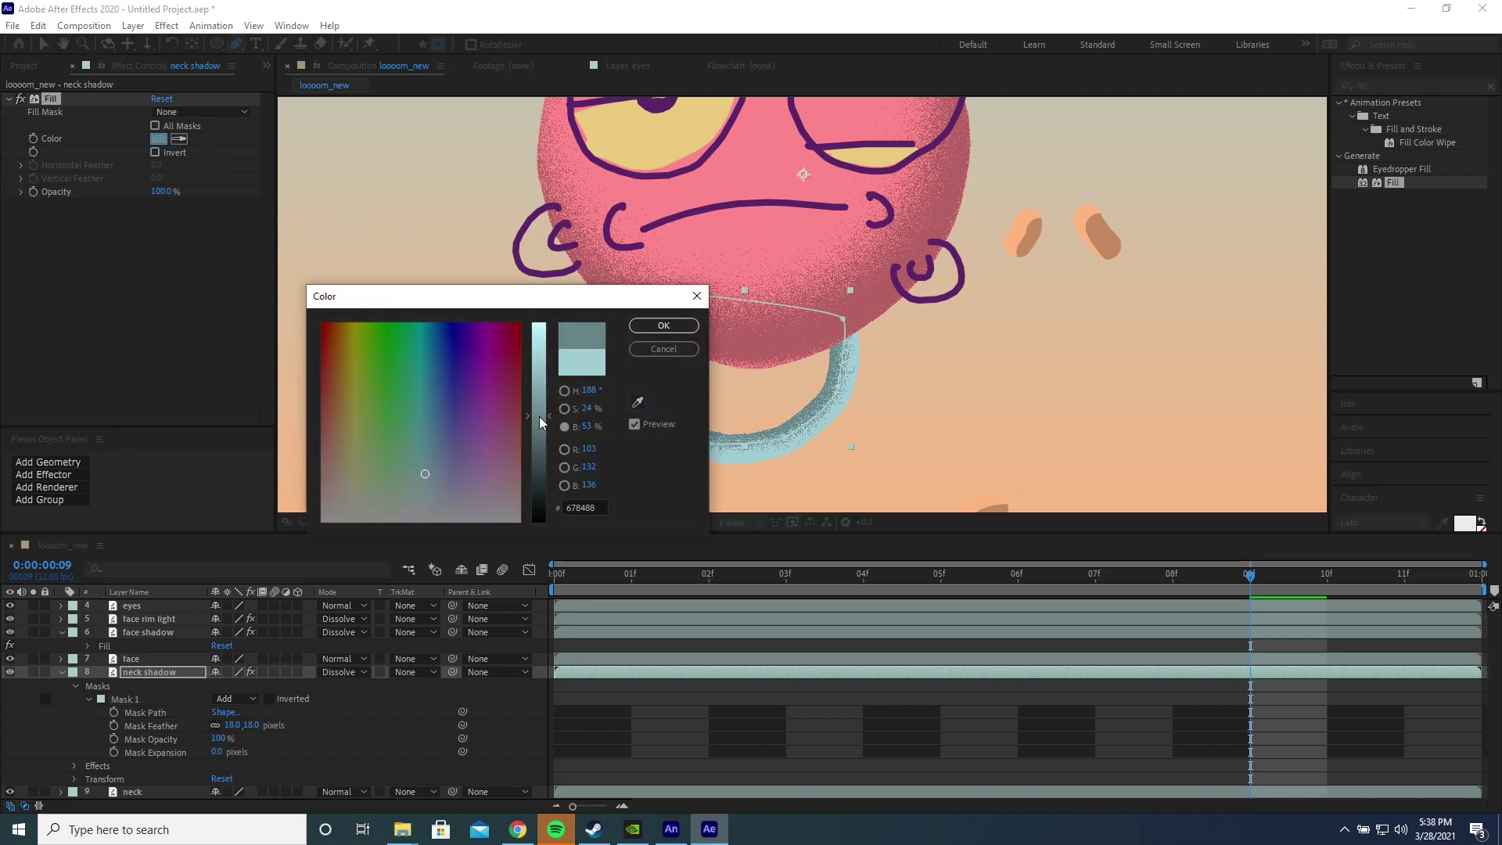
left_click(661, 327)
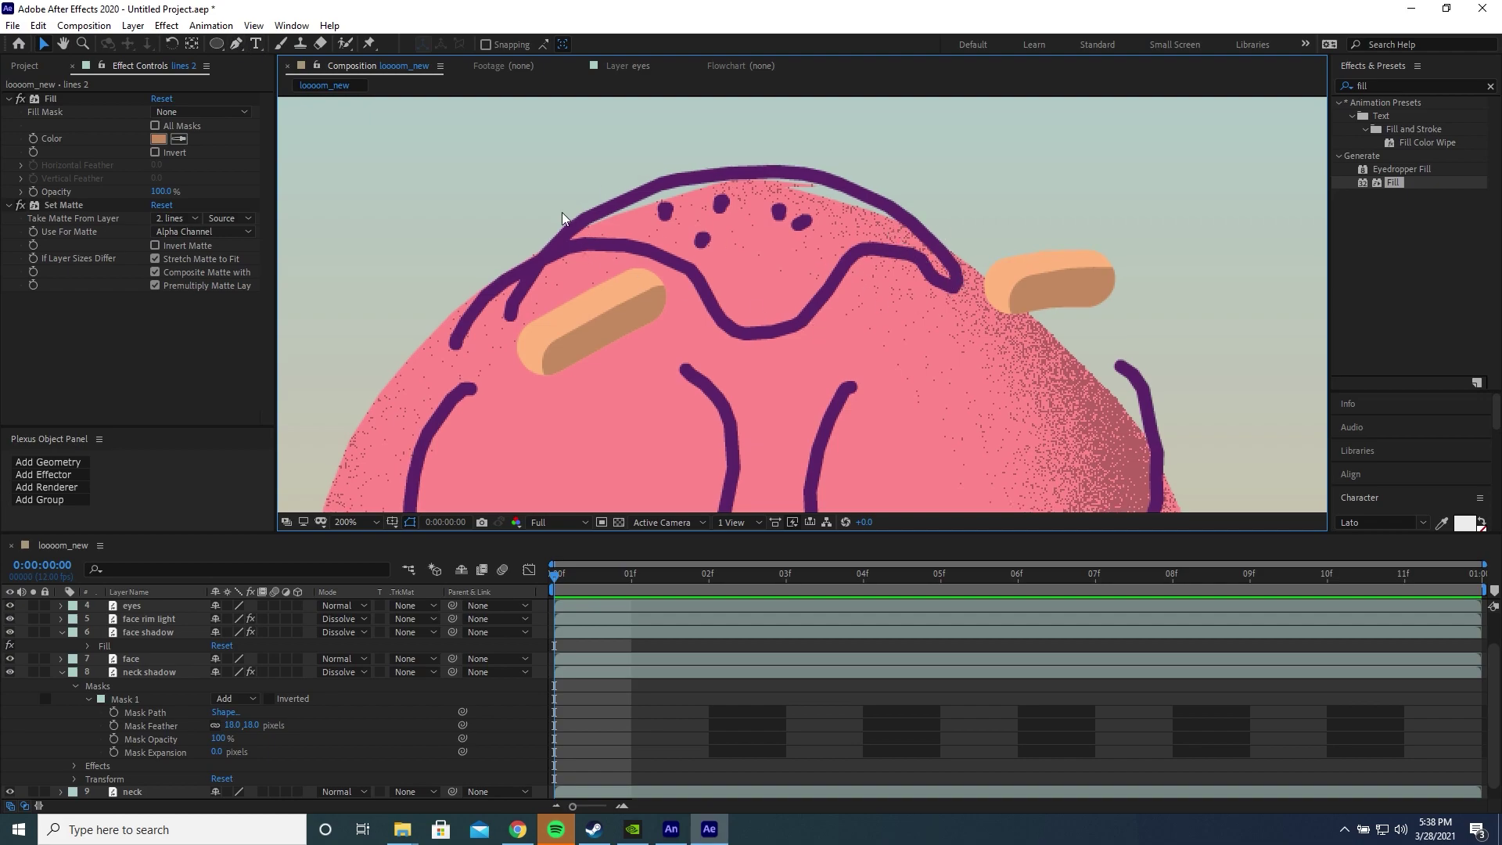
- With all layers deselected, pen-trace the shape's lower edge along the brow line to its right tip
left_click_drag(907, 294, 828, 341)
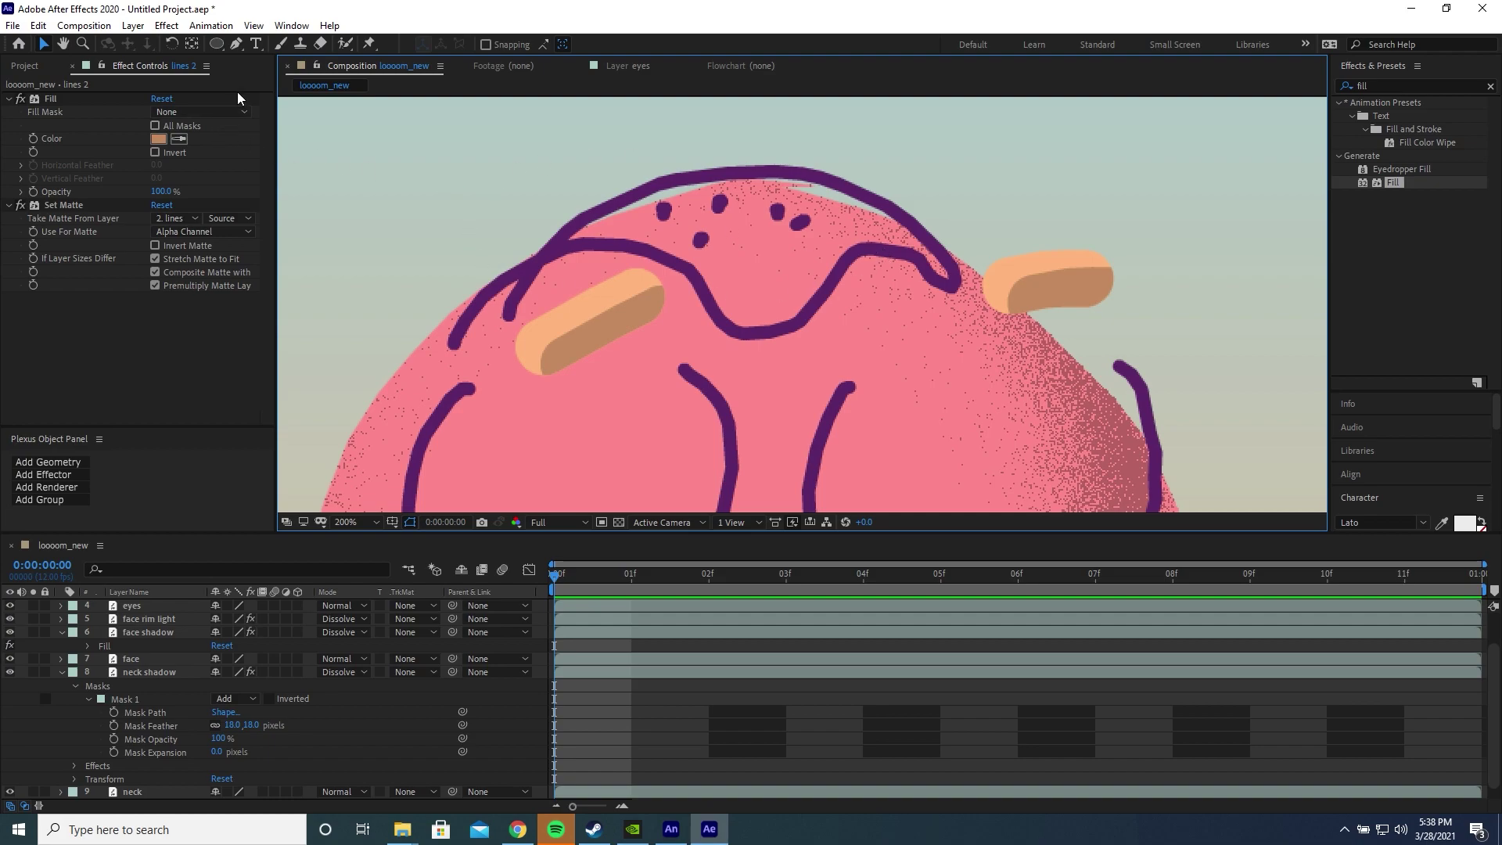
left_click(238, 46)
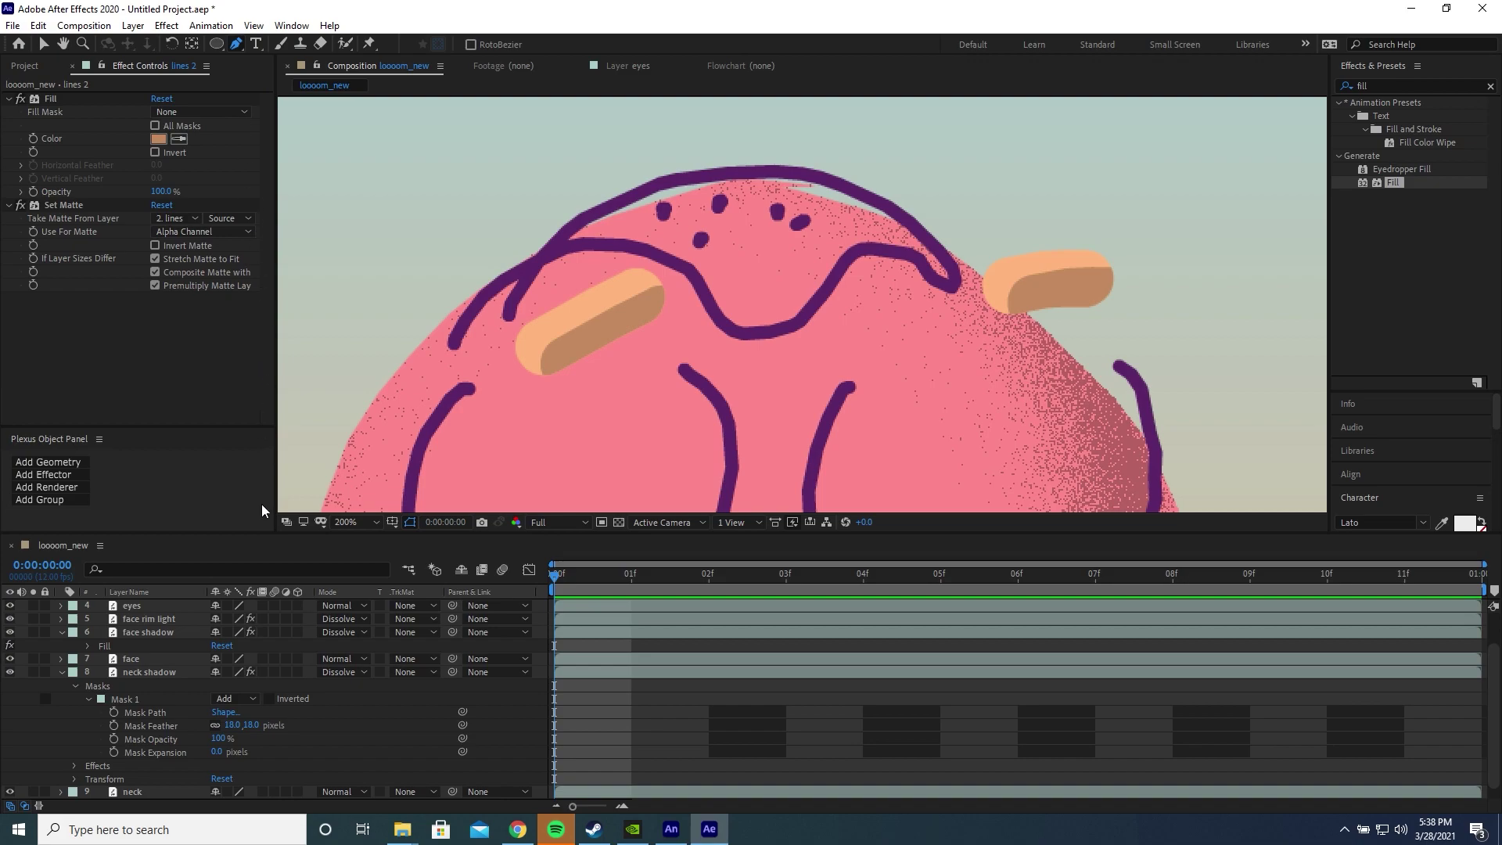
key("ctrl+shift+a")
scroll(261, 630, "up", 1)
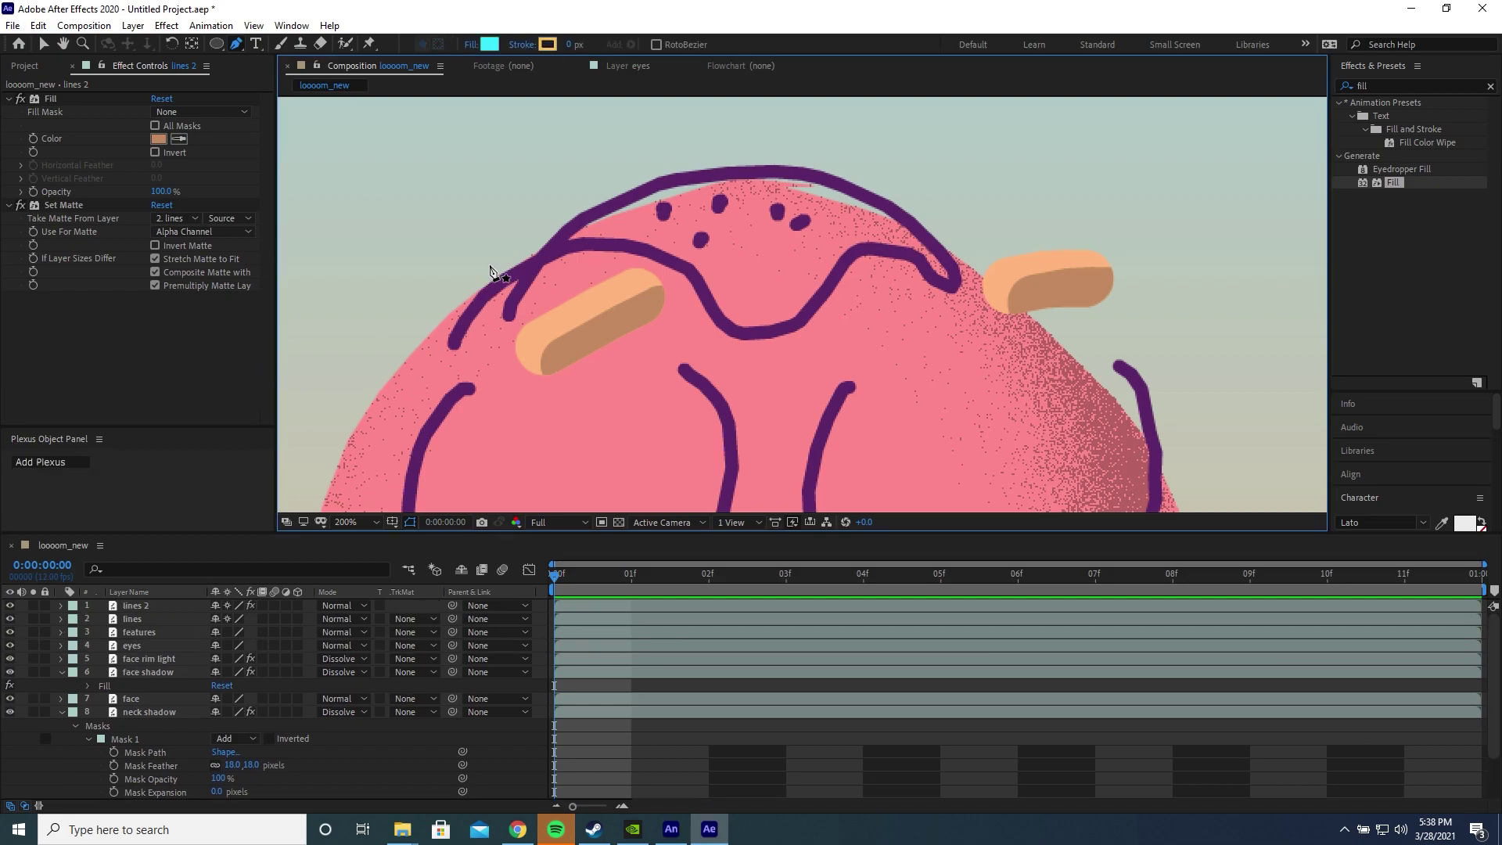
left_click(551, 256)
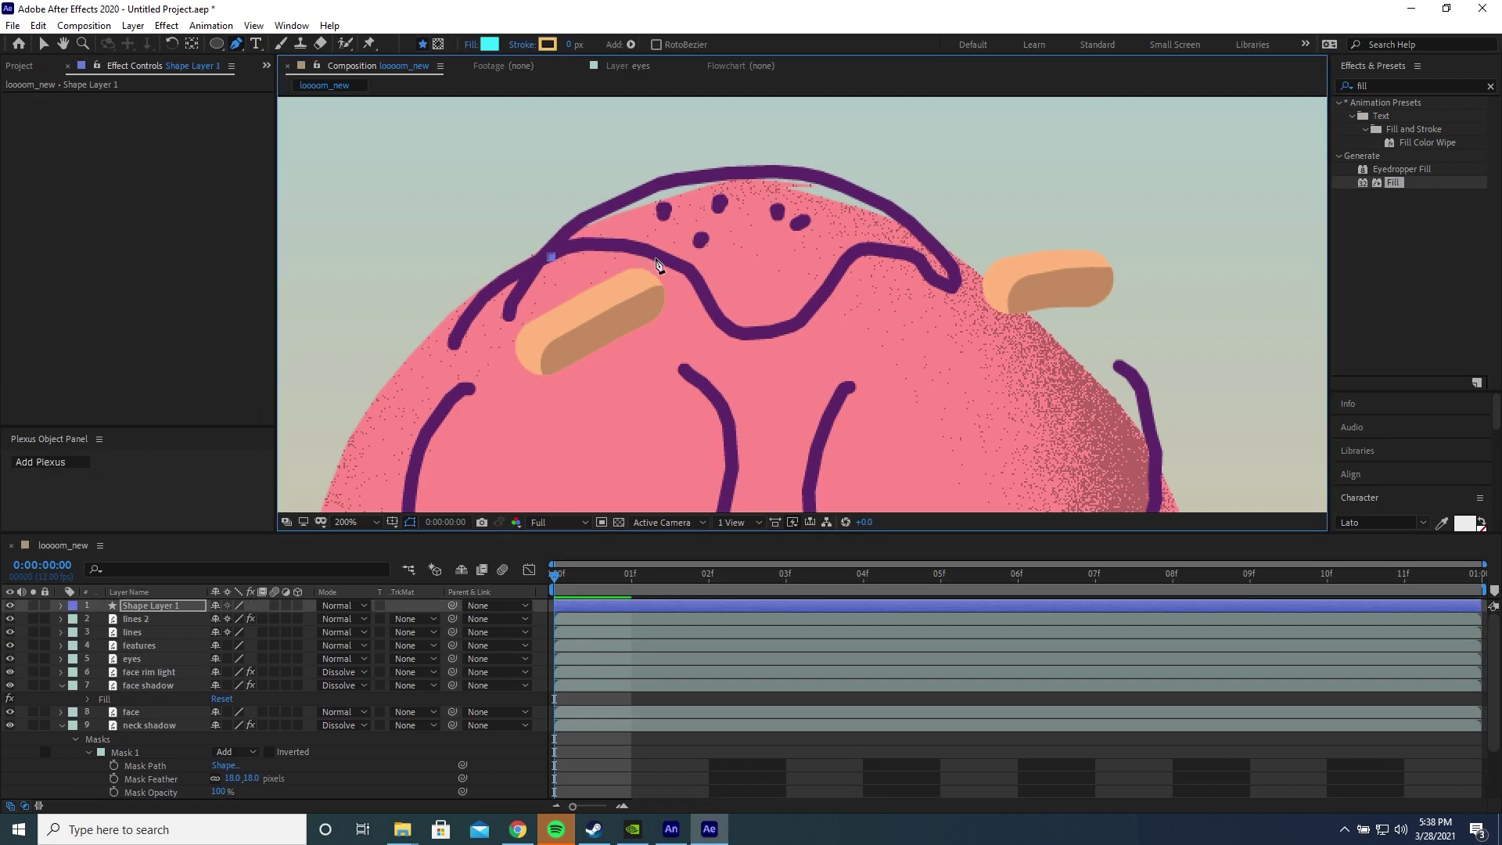
left_click_drag(664, 257, 697, 283)
left_click(732, 331)
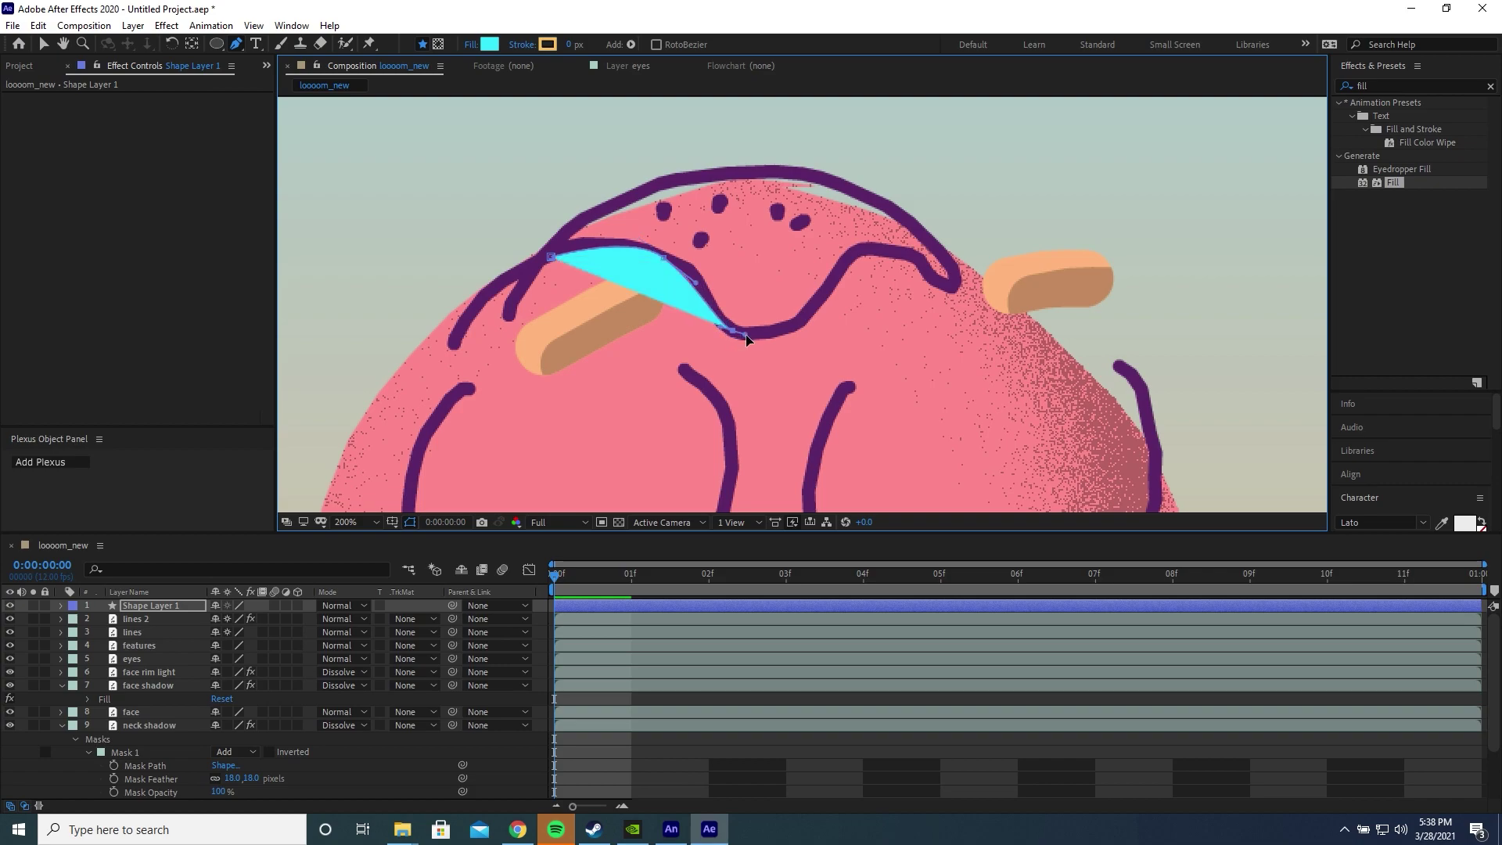
left_click_drag(802, 327, 814, 311)
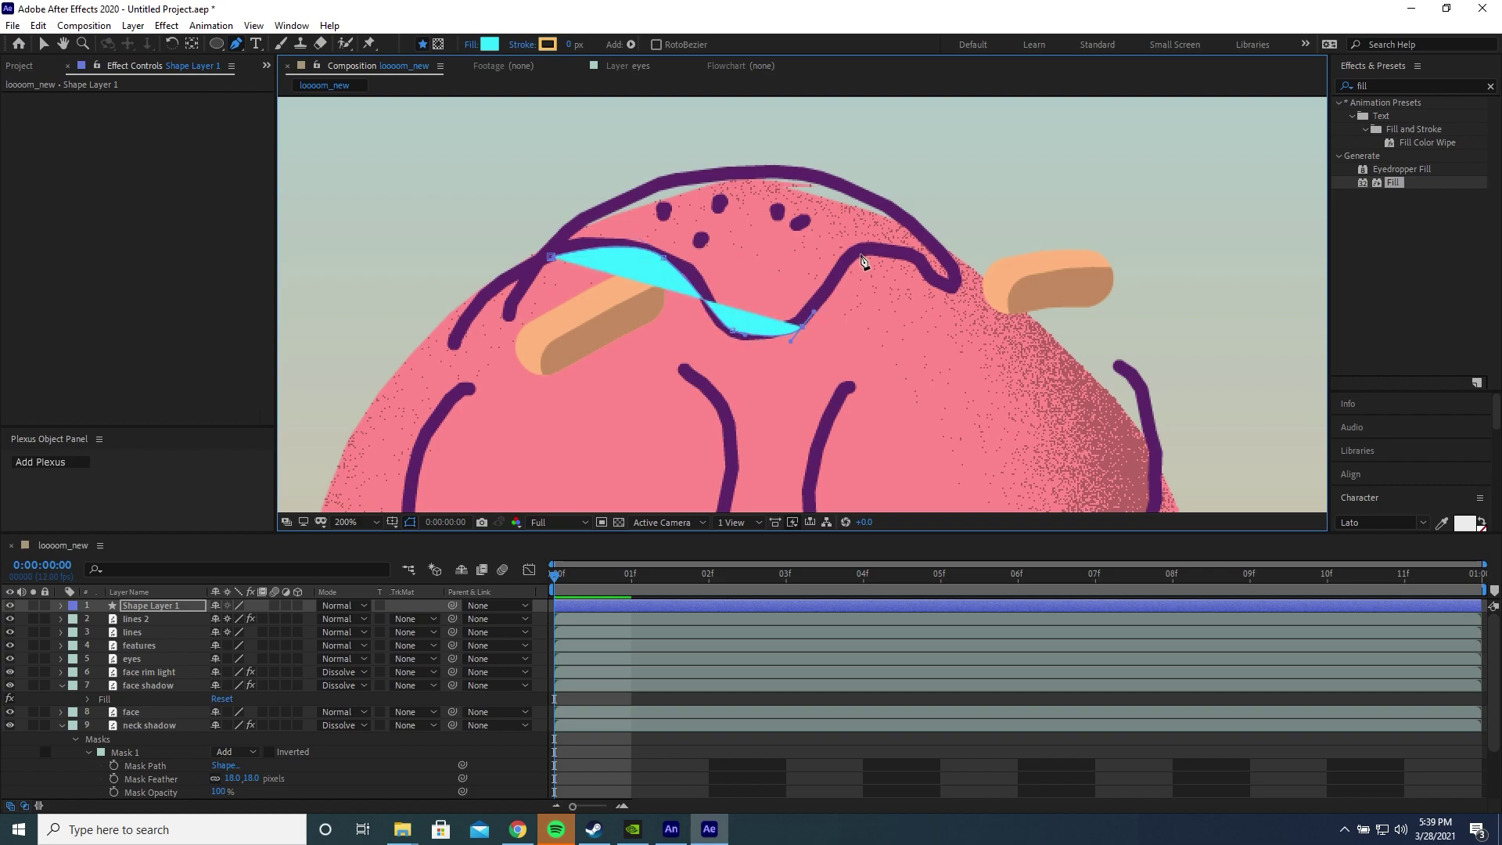
left_click_drag(860, 251, 940, 284)
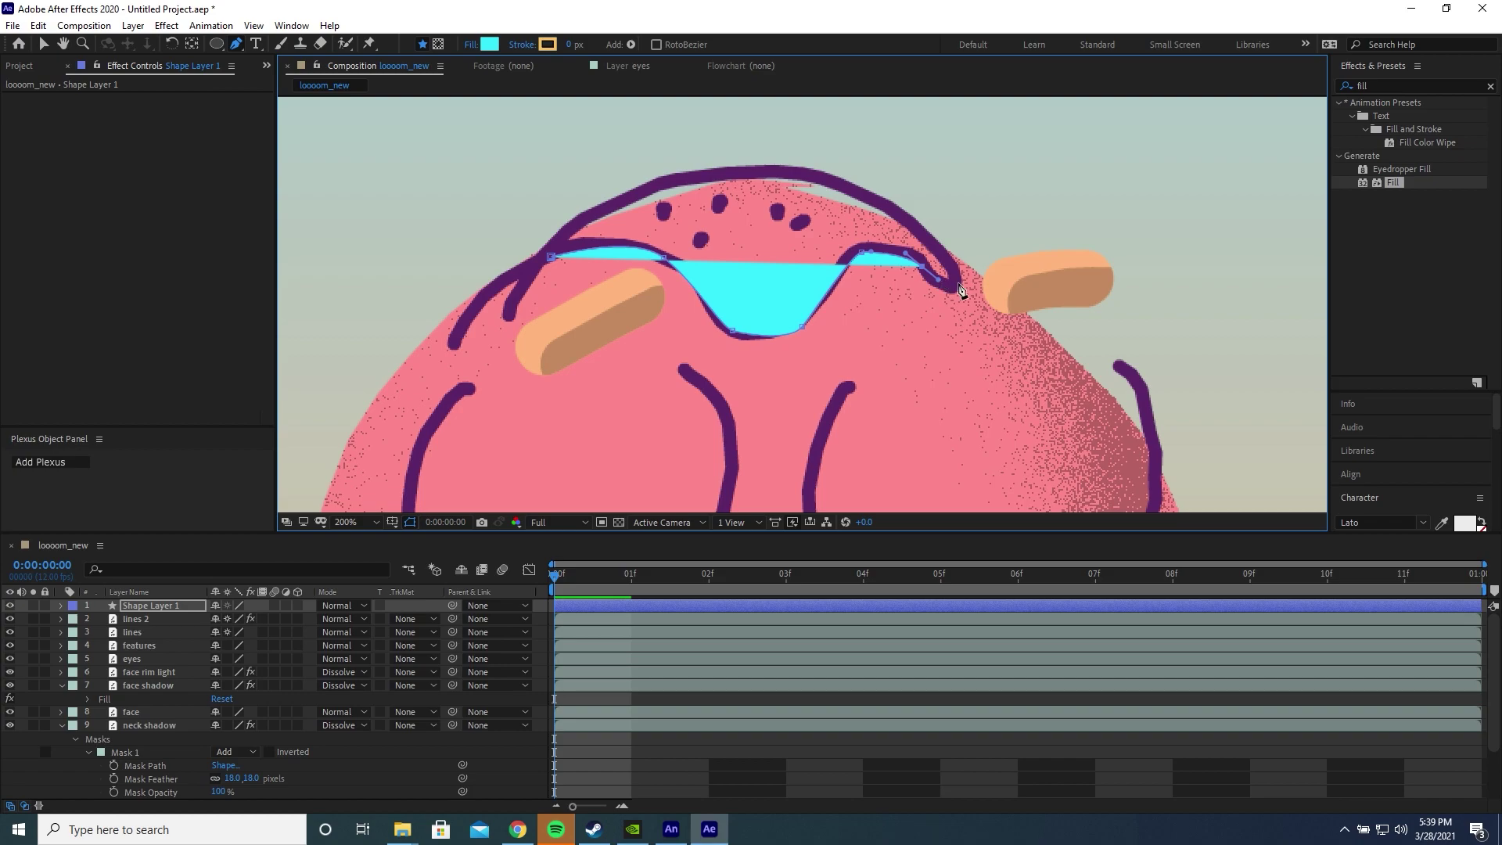
left_click(958, 282)
- Curve the outline over the top of the head and close it at the starting point
left_click_drag(839, 184, 764, 158)
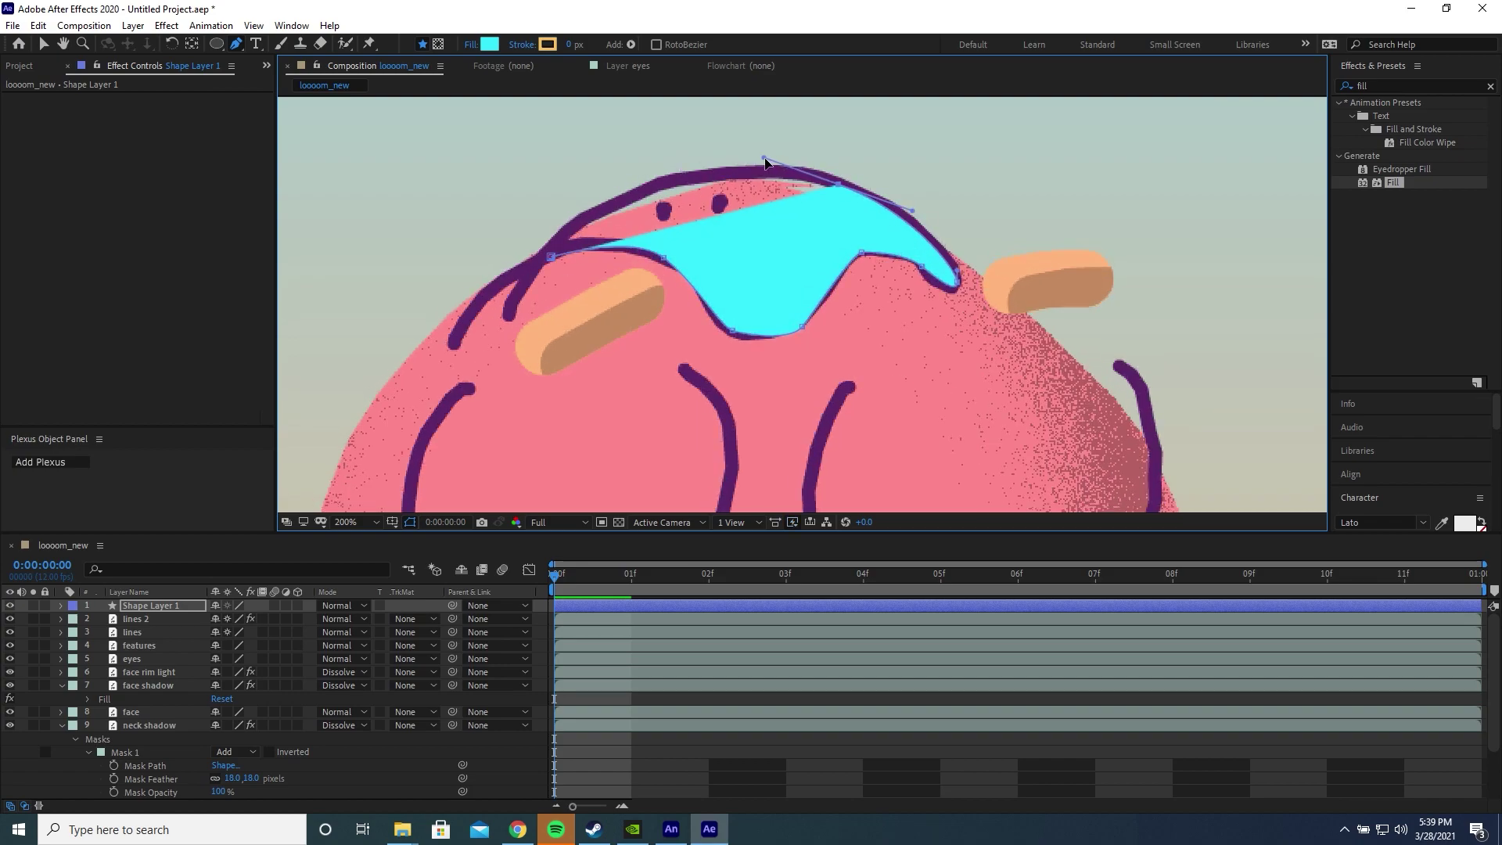
left_click(730, 165)
left_click_drag(667, 177, 605, 188)
left_click_drag(552, 256, 535, 274)
- Fill the new shape with the pale yellow sampled from the eyes
scroll(551, 227, "down", 3)
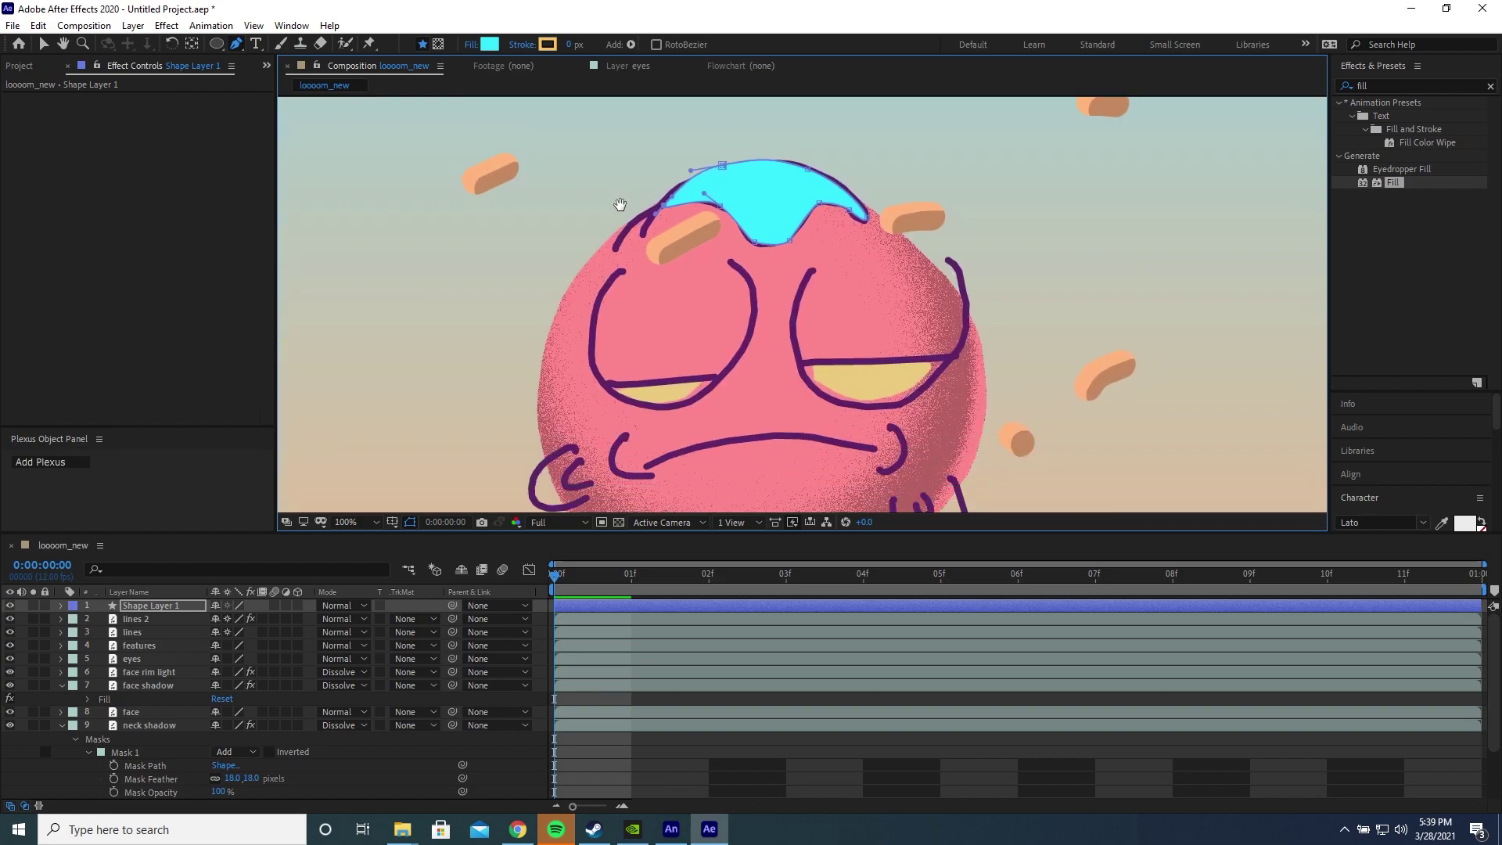
scroll(520, 117, "down", 2)
left_click(489, 44)
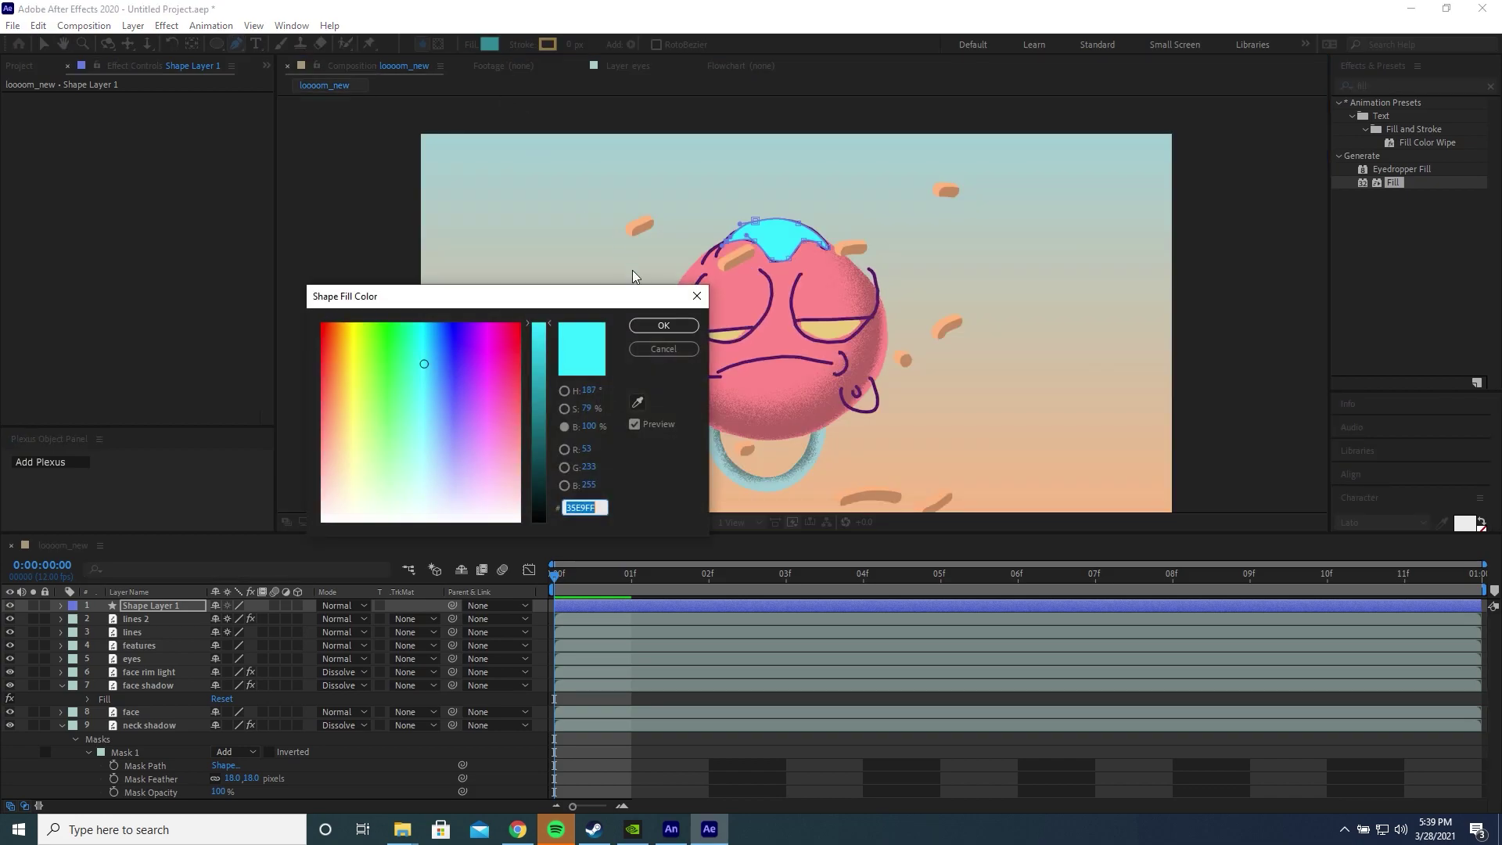
left_click(639, 403)
left_click(818, 327)
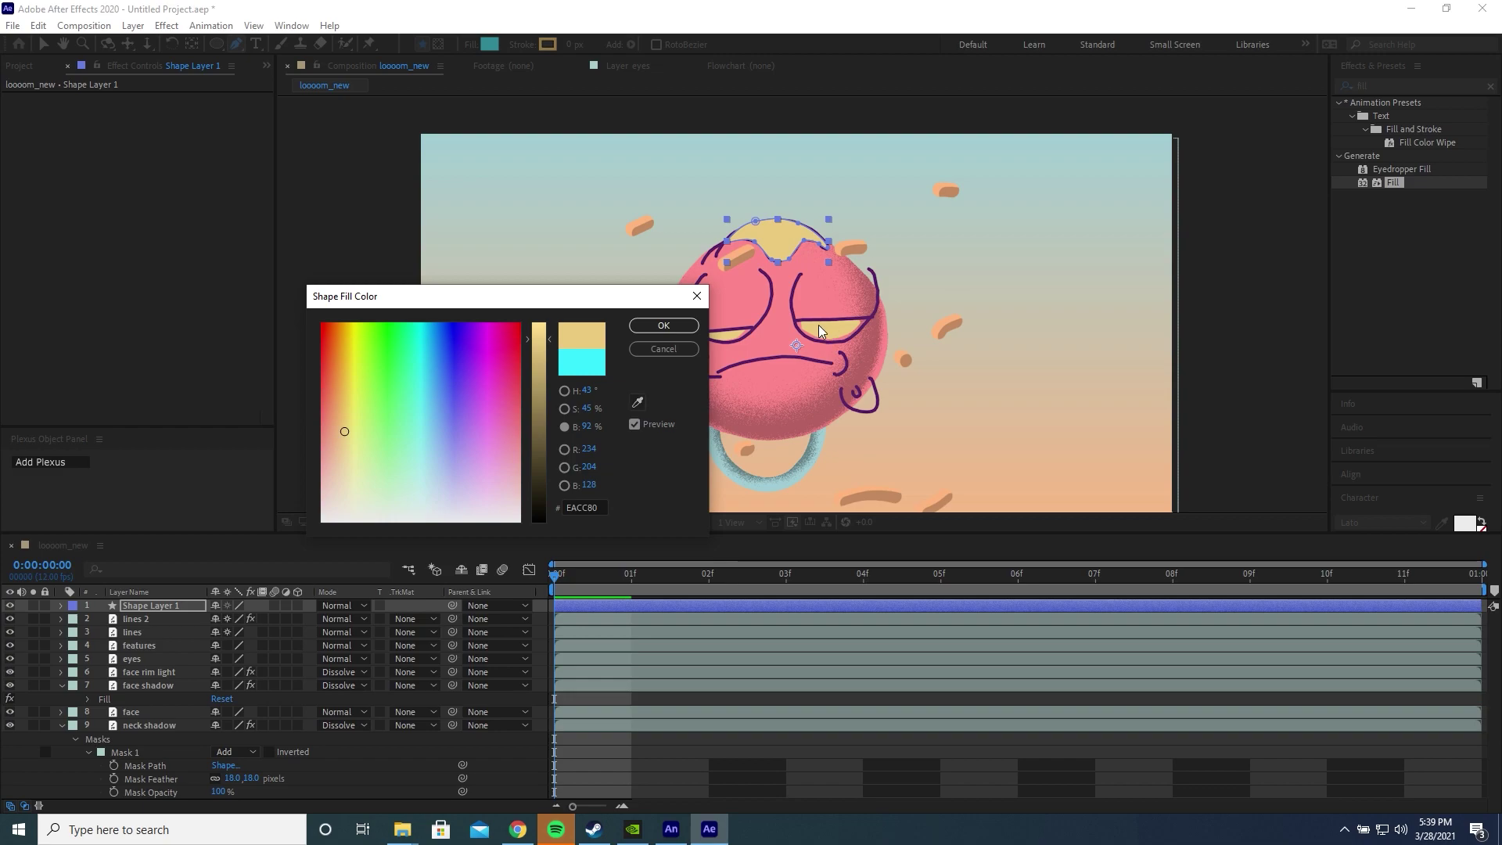
left_click(663, 324)
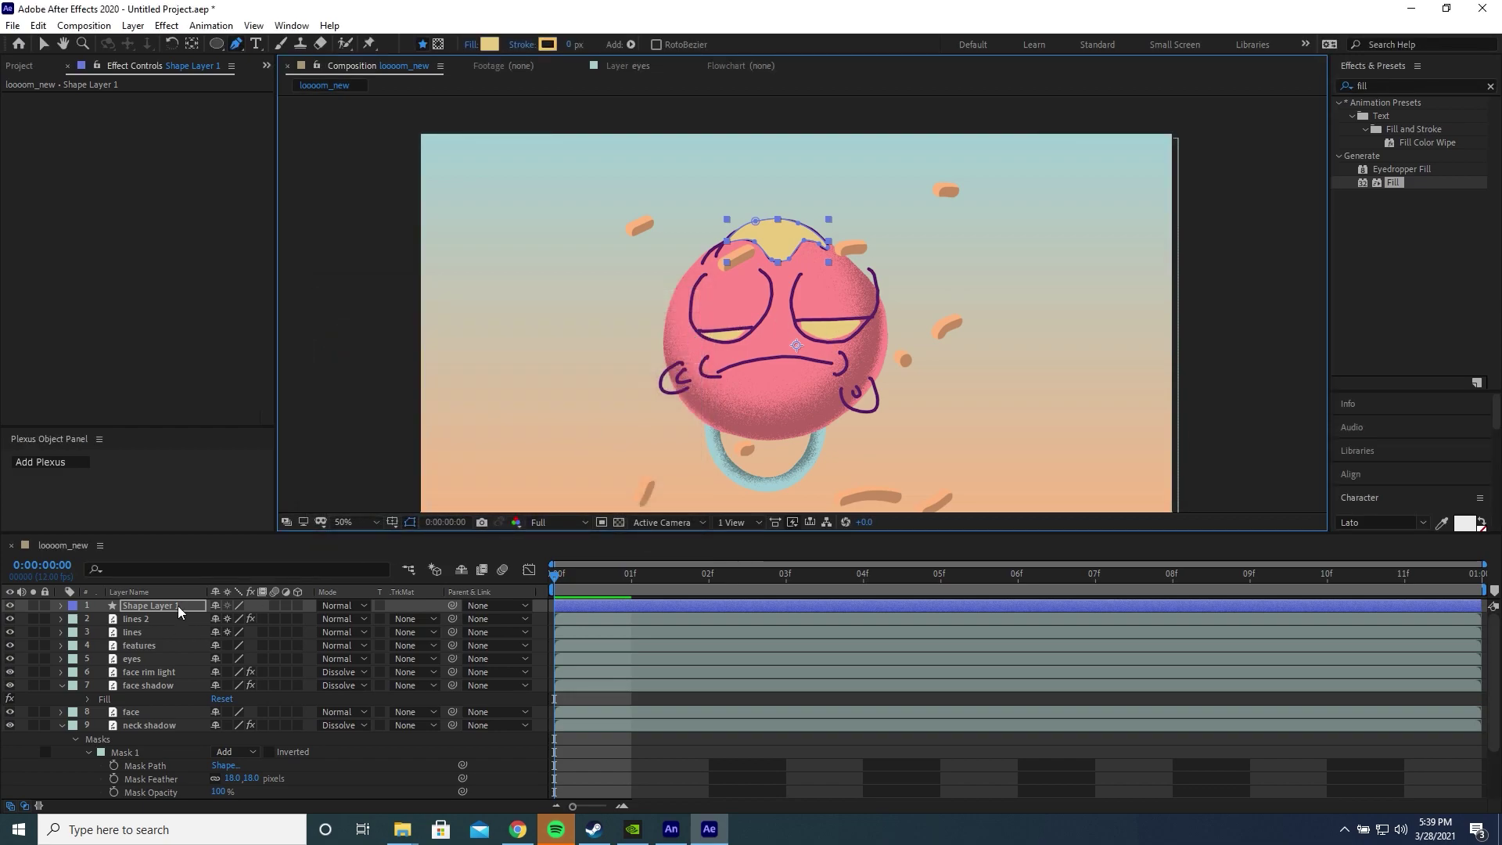
- Move the shape layer below the features layer and preview the animation
left_click_drag(176, 606, 180, 648)
key("period")
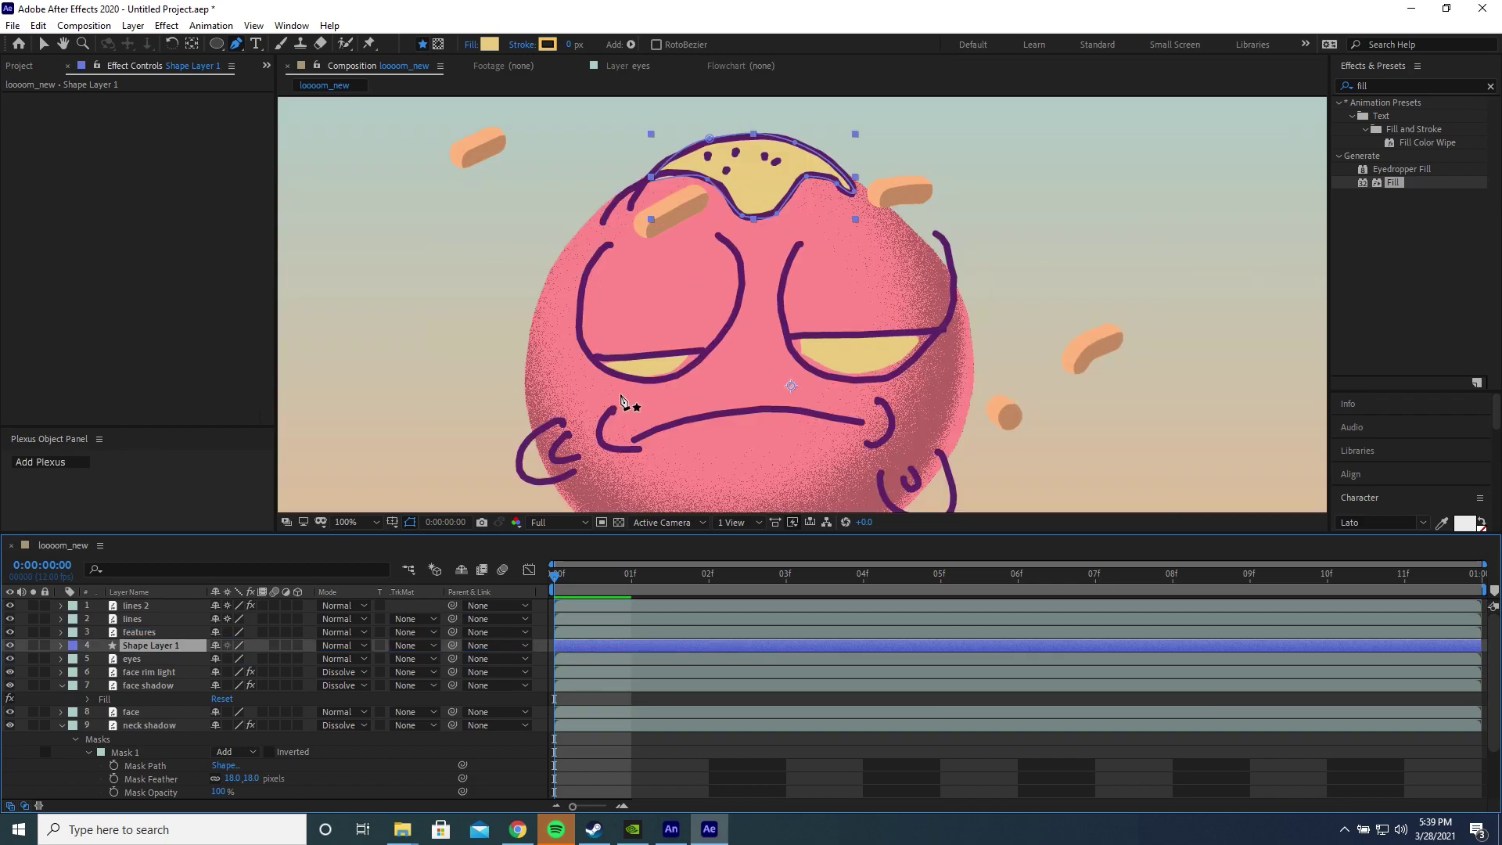
key("v")
key("comma")
left_click(1210, 322)
key("period")
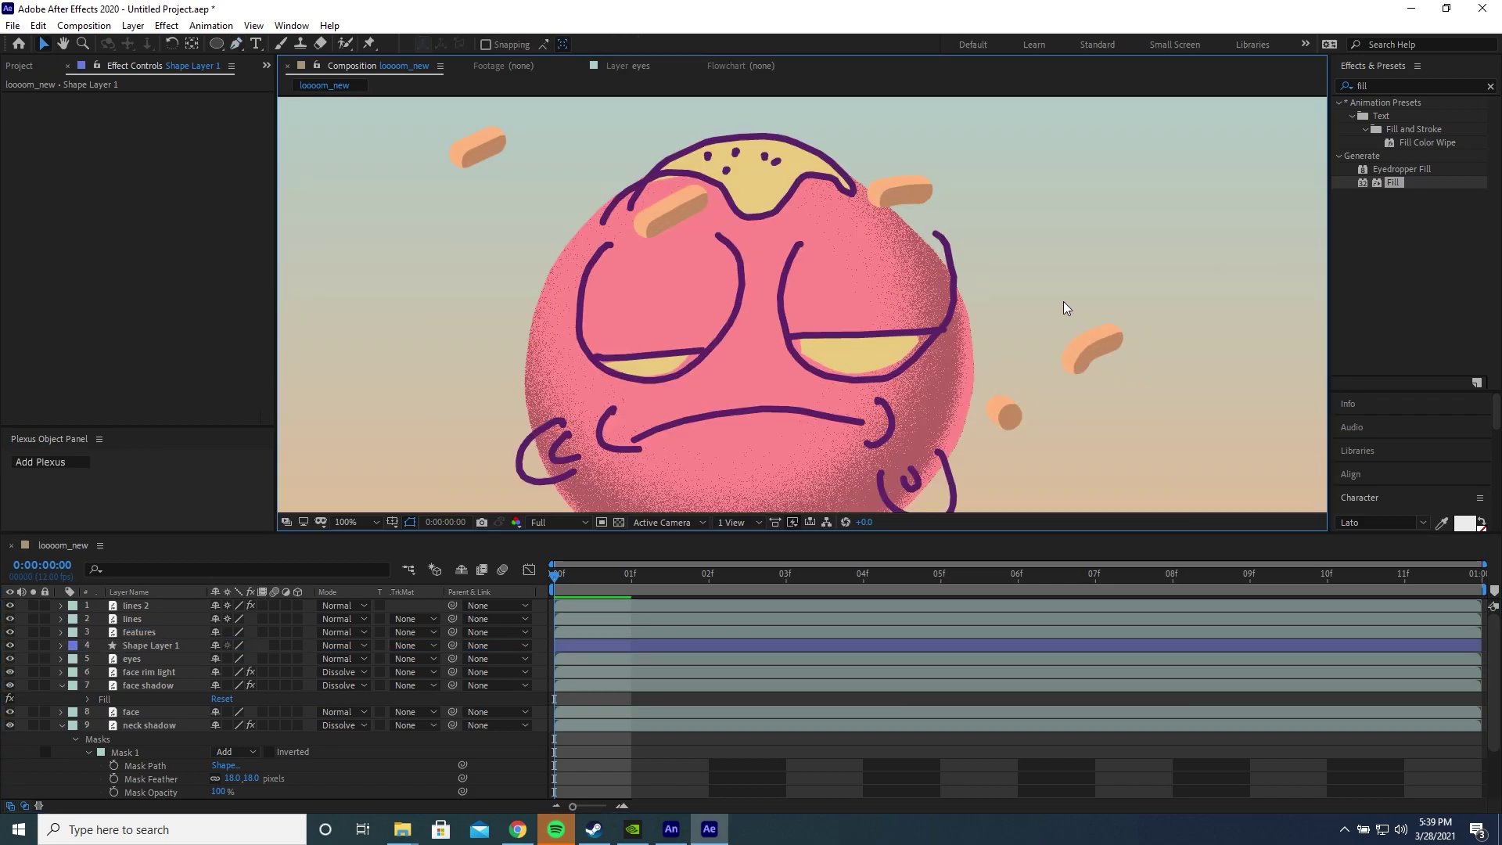
key("comma")
key("space")
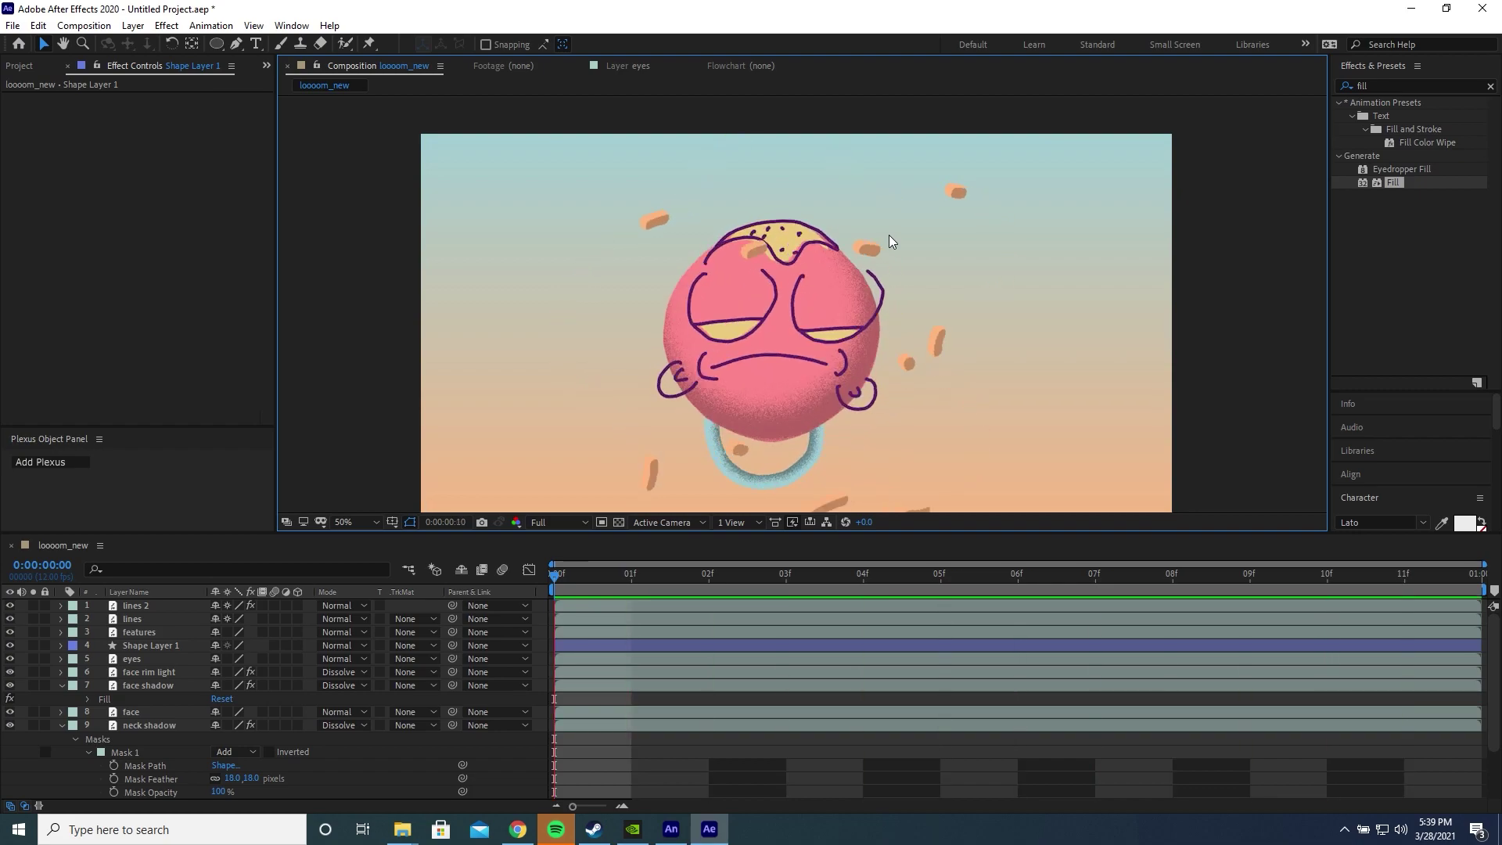
key("period")
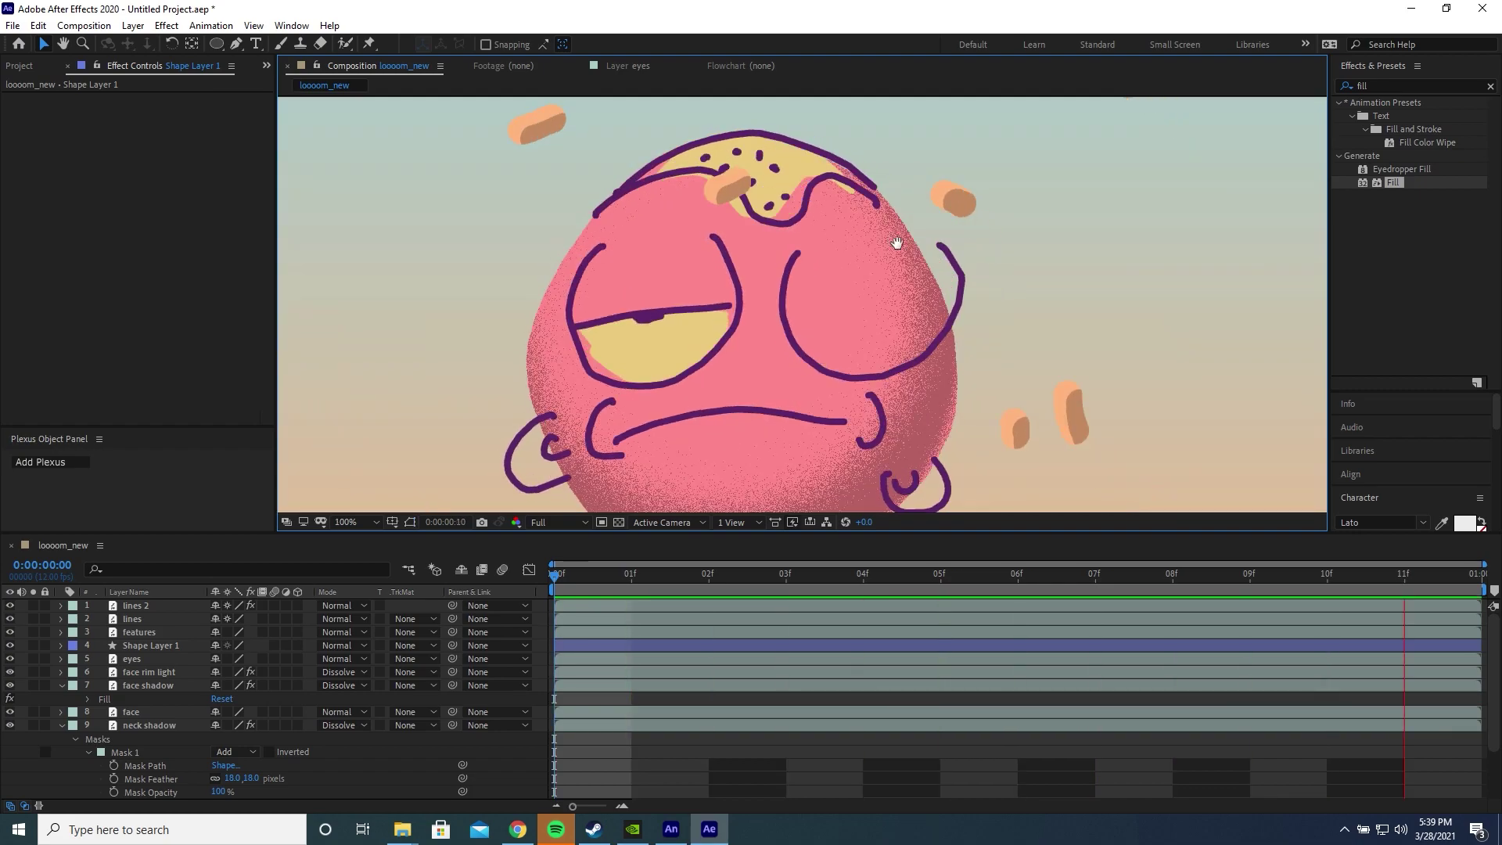
key("period")
- Rename the shape layer to 'hair'
left_click(138, 646)
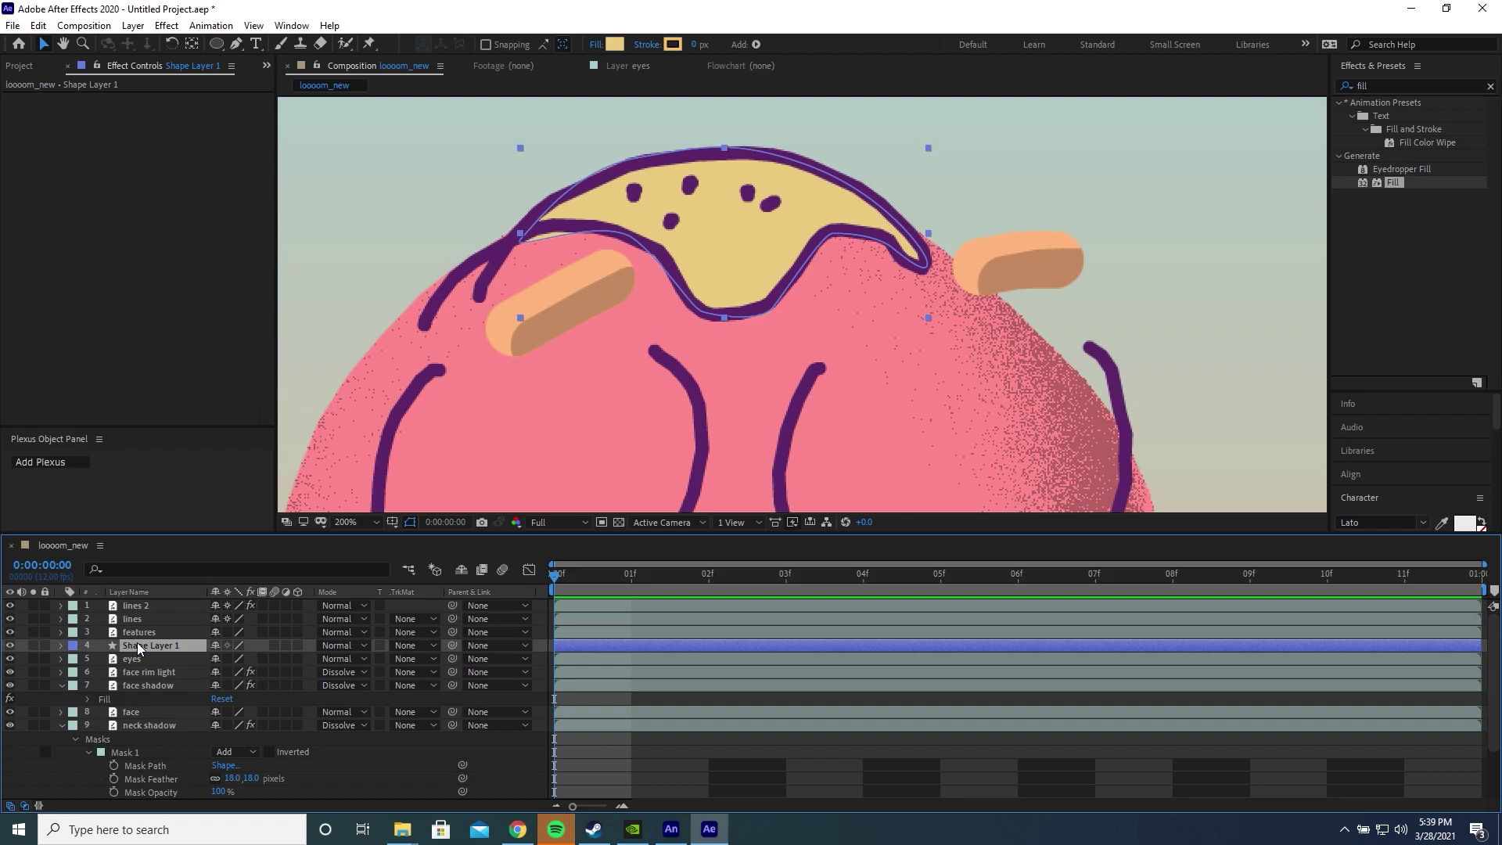
key("Return")
type("hair")
key("Return")
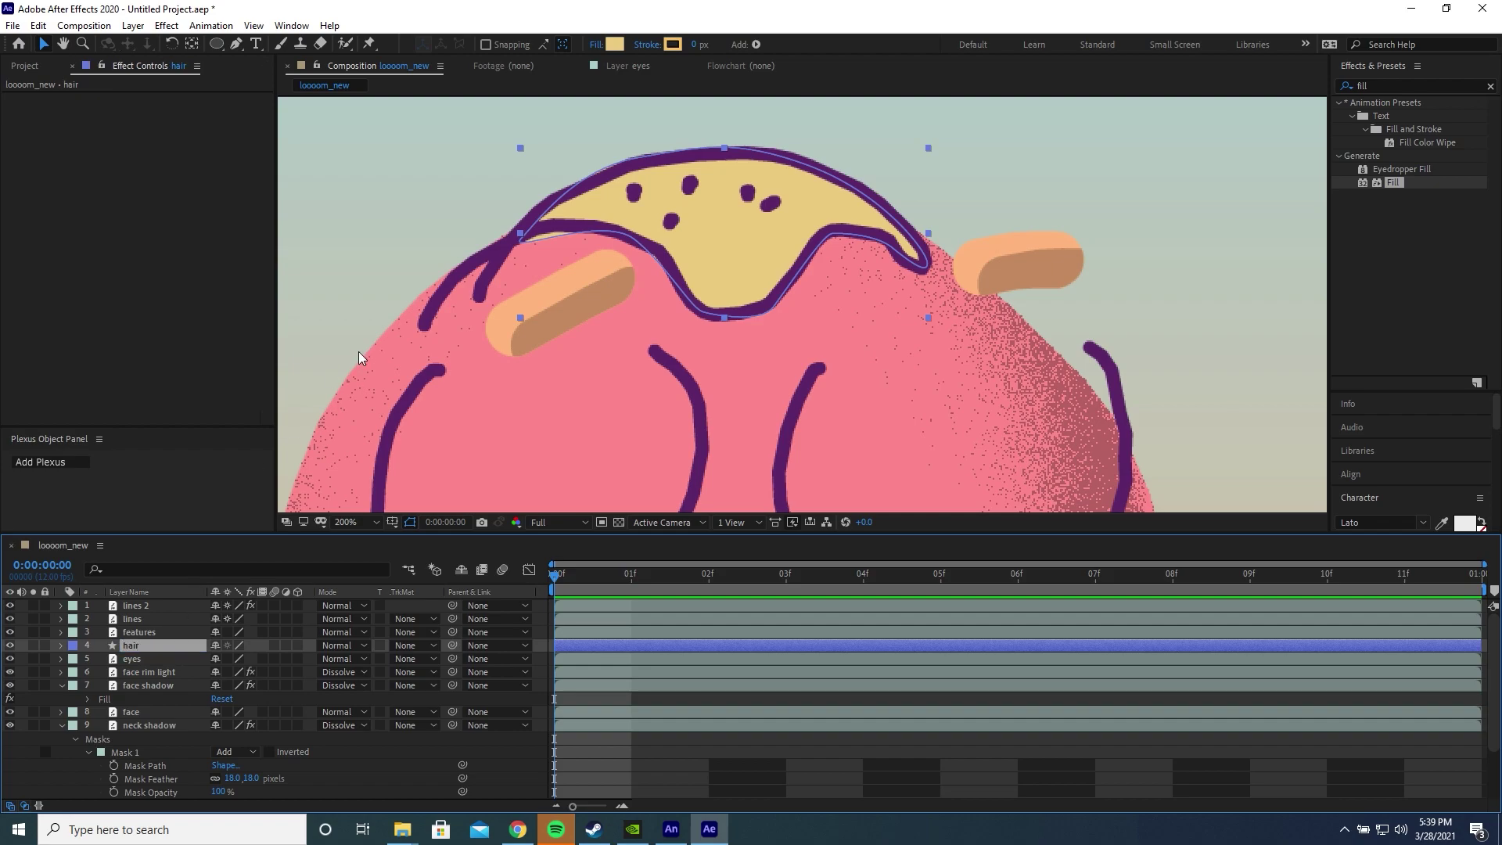
- Change the hair fill to the light teal sampled from the sky
scroll(645, 137, "down", 2)
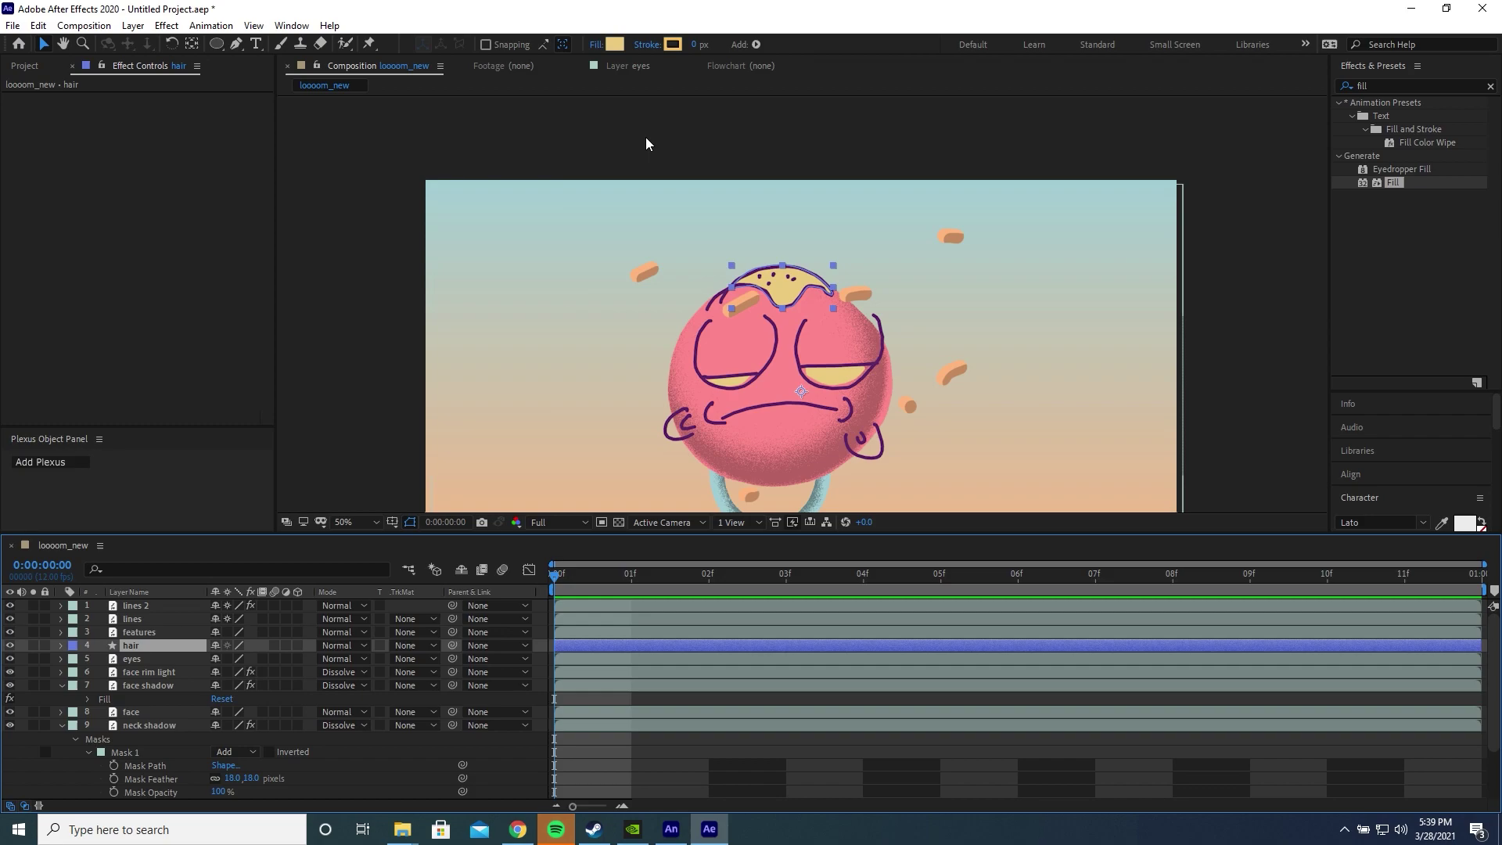
scroll(645, 138, "up", 1)
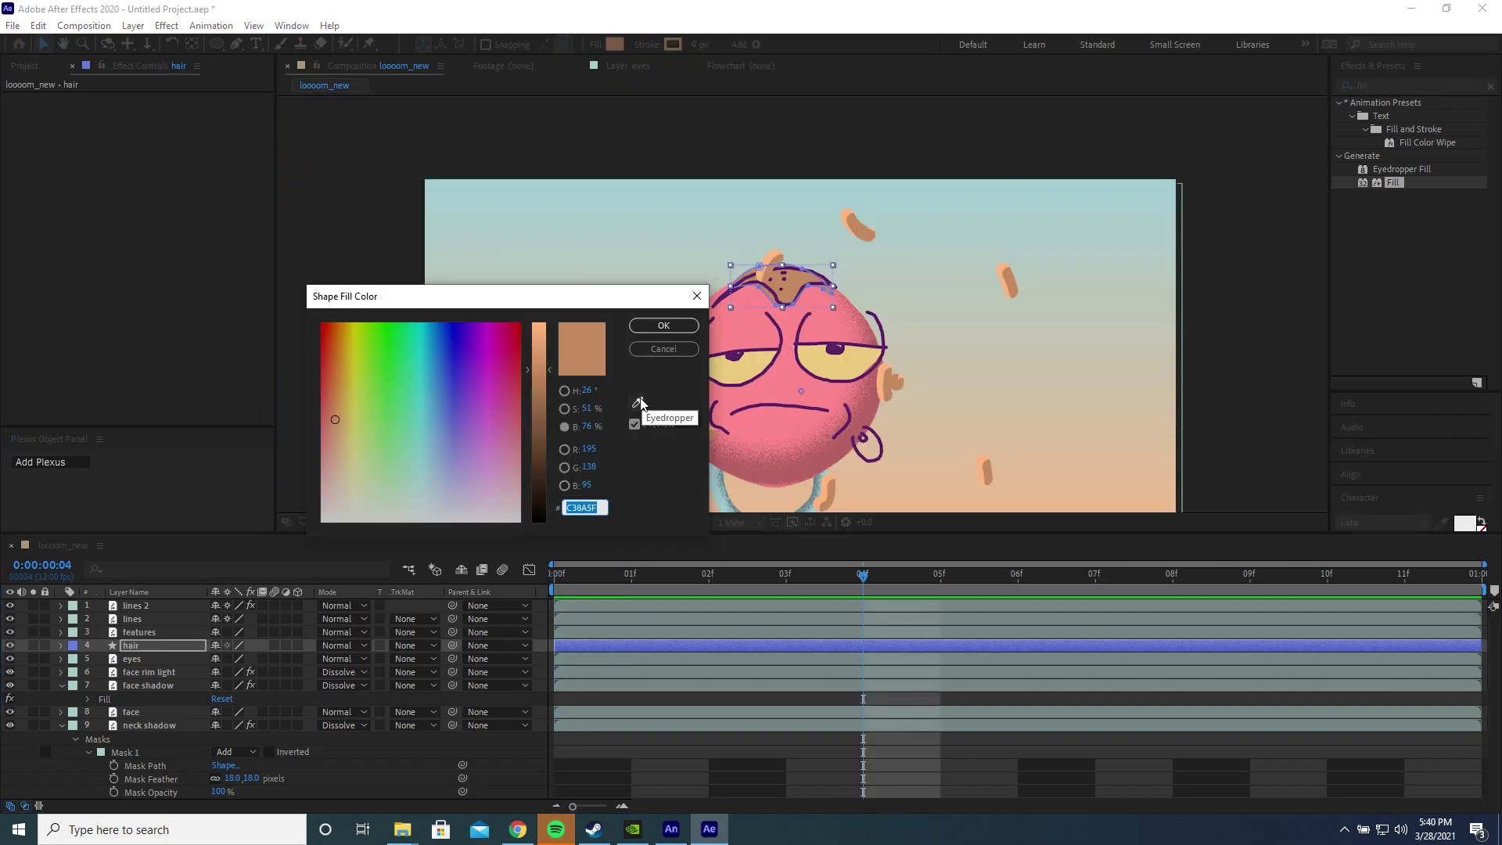
left_click(640, 403)
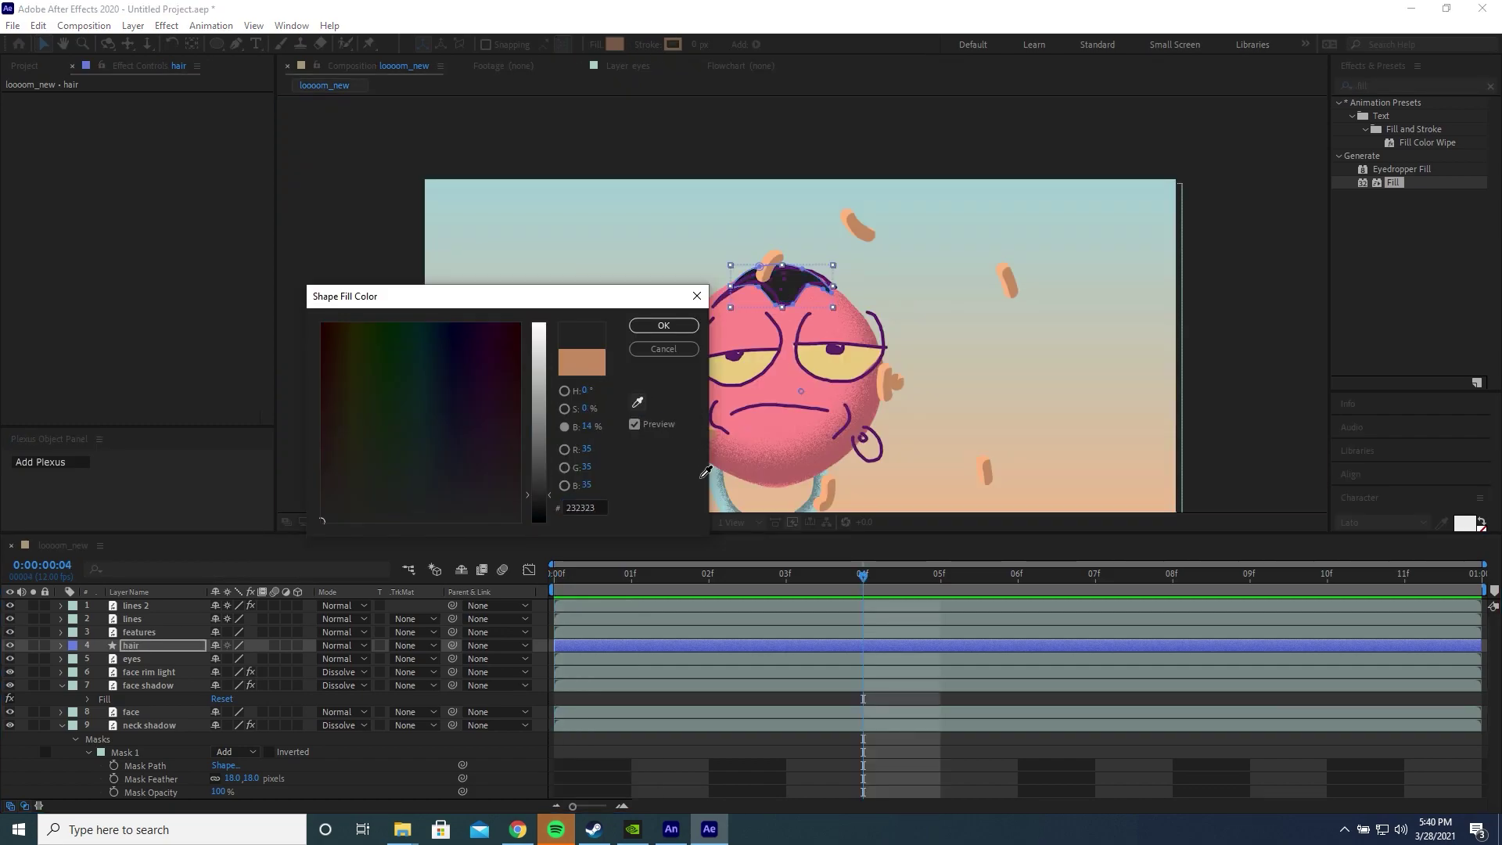
left_click(782, 227)
left_click(663, 325)
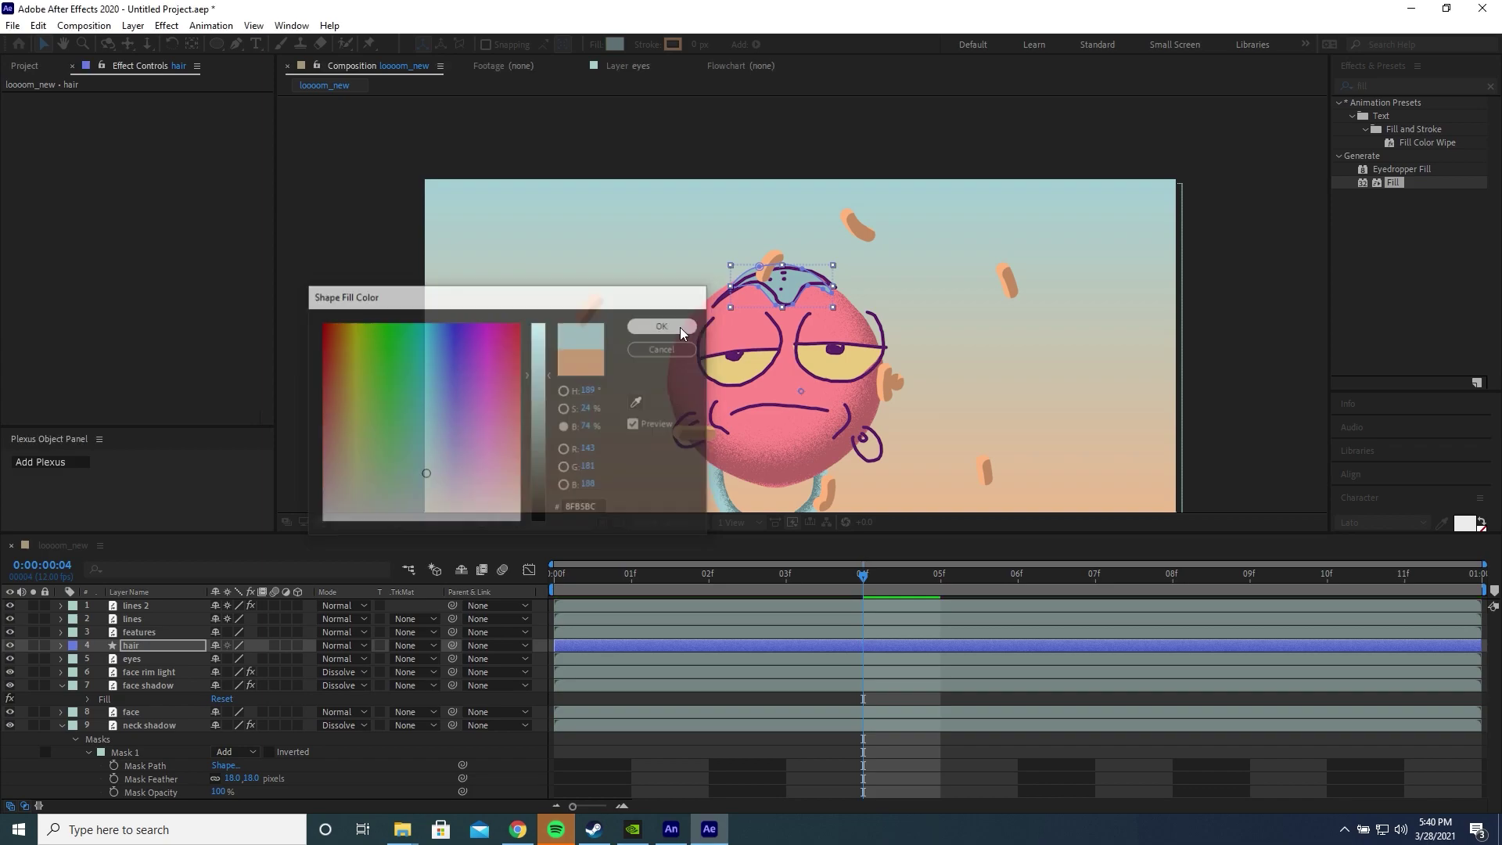
key("comma")
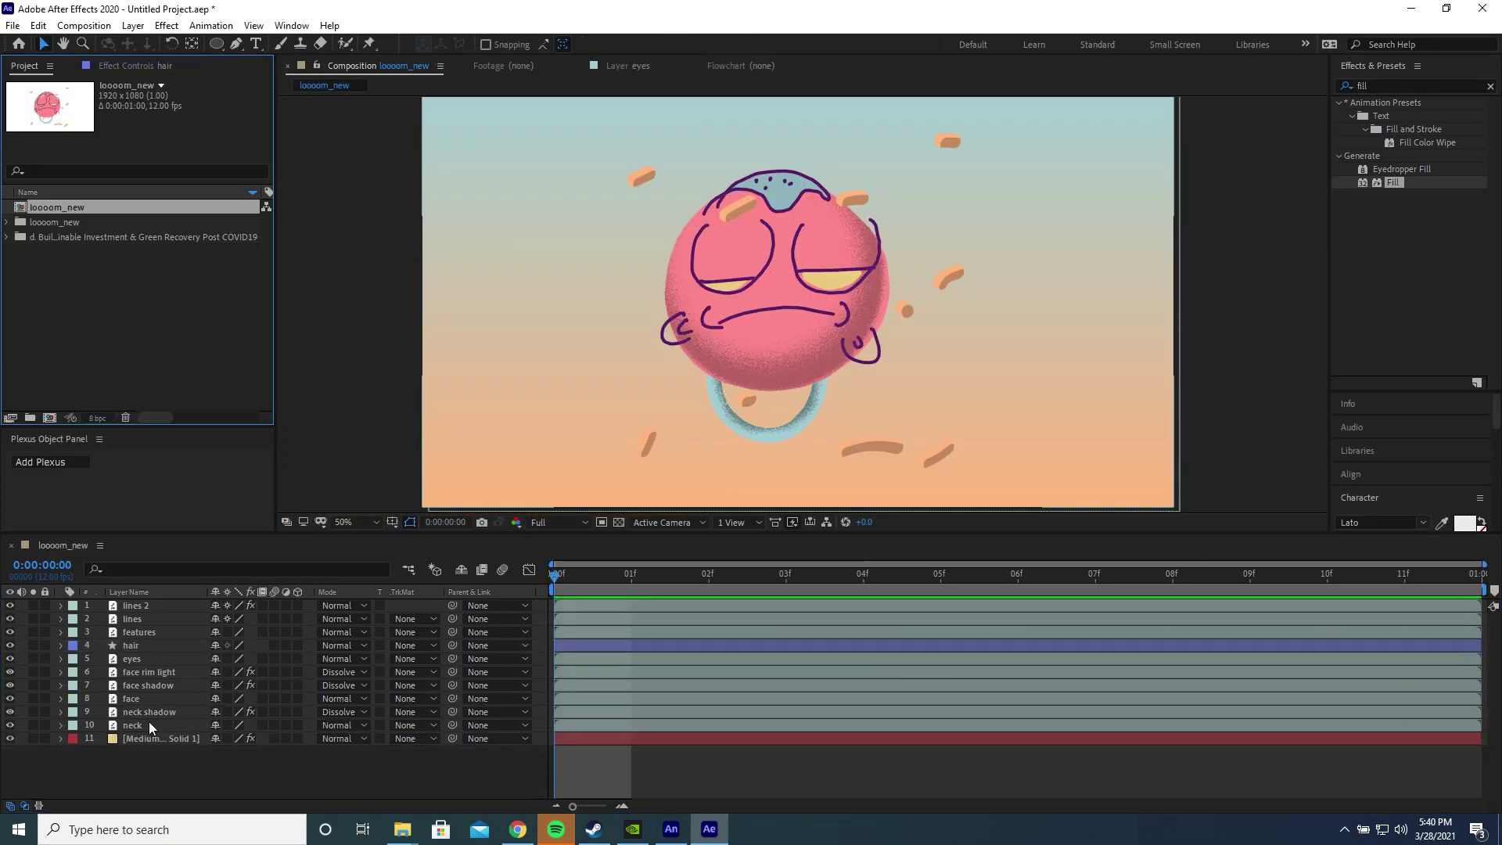
- Pre-compose all the character's layers into a precomp named 'head'
left_click(148, 721)
left_click(148, 604, "shift")
right_click(149, 604)
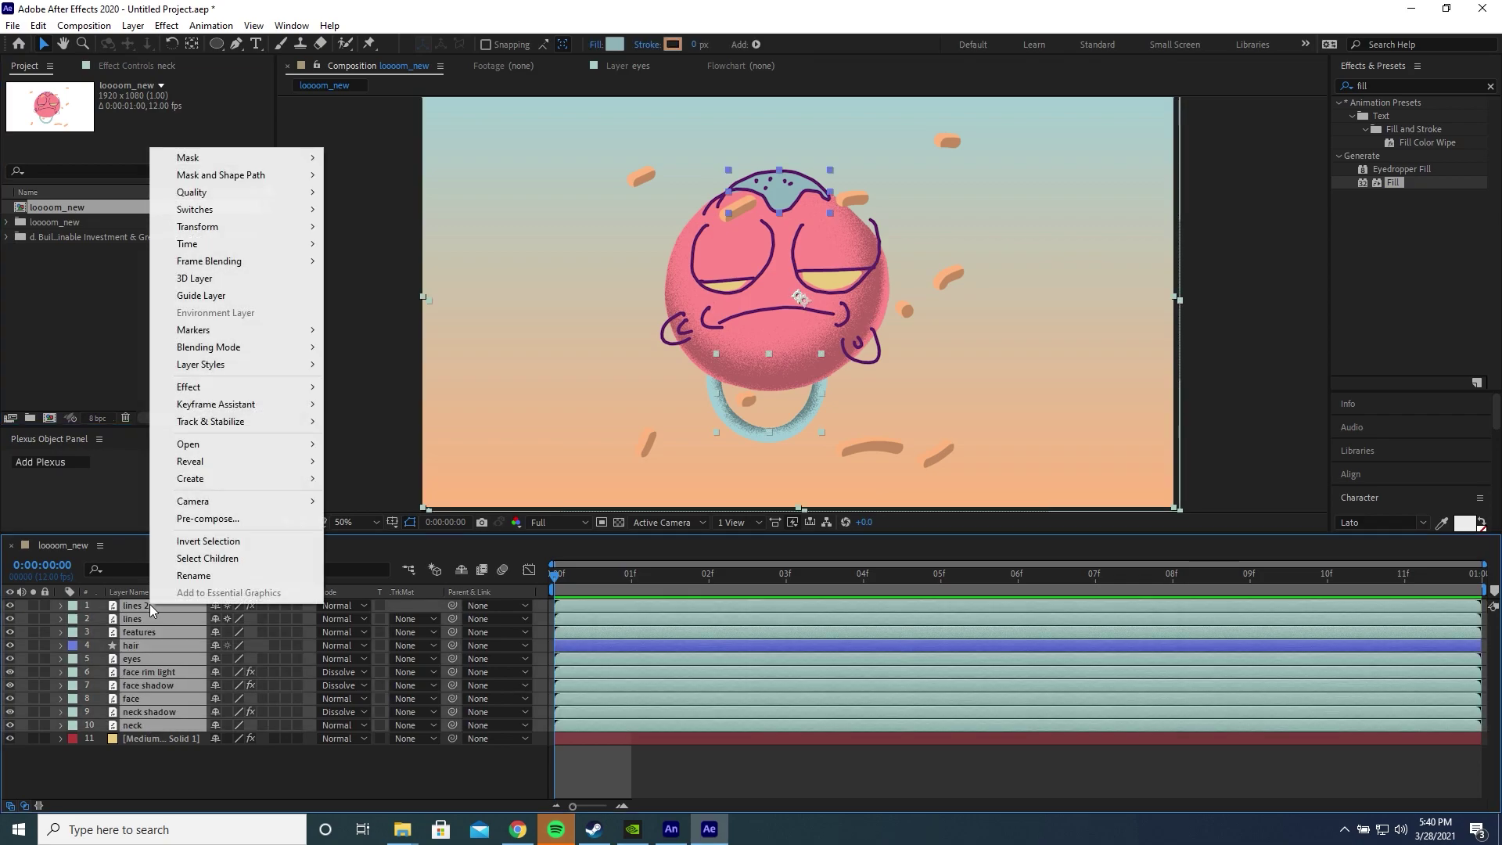
left_click(226, 515)
type("head")
key("Return")
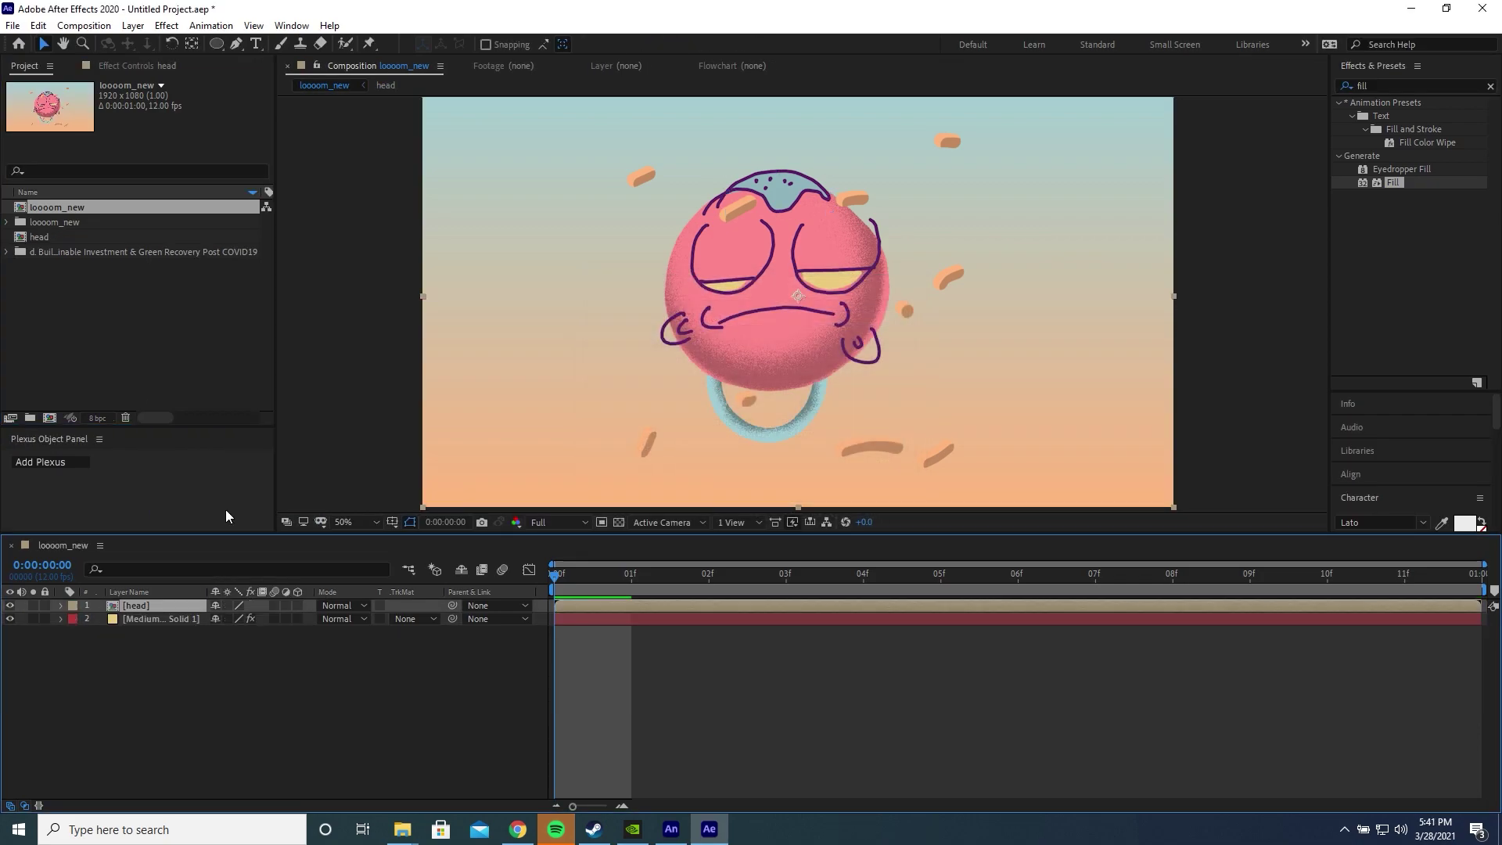
- Set the loooom_new composition's duration to 30 seconds
right_click(75, 208)
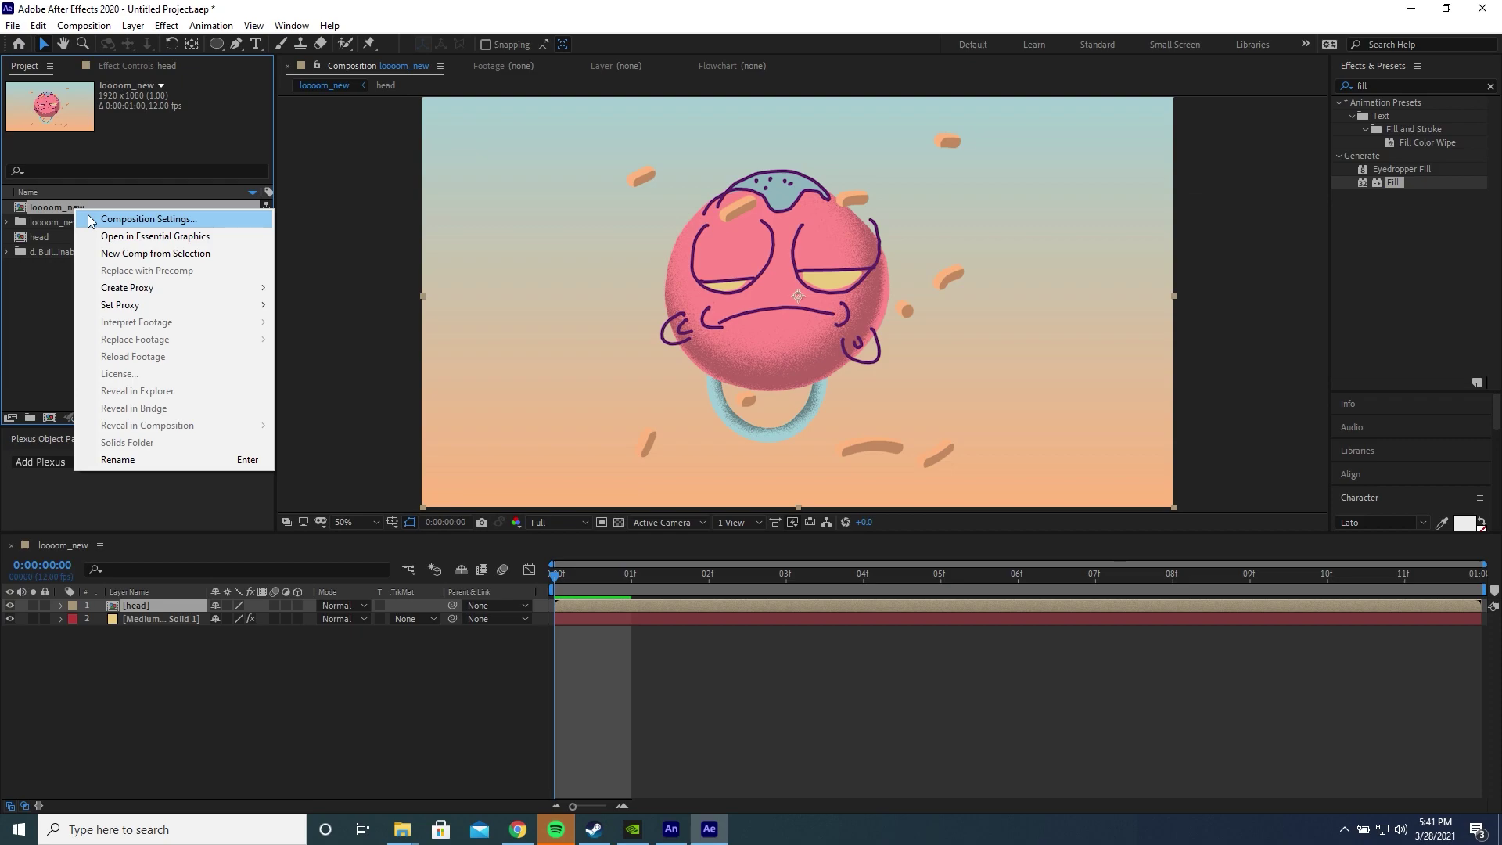
left_click(90, 220)
left_click(534, 484)
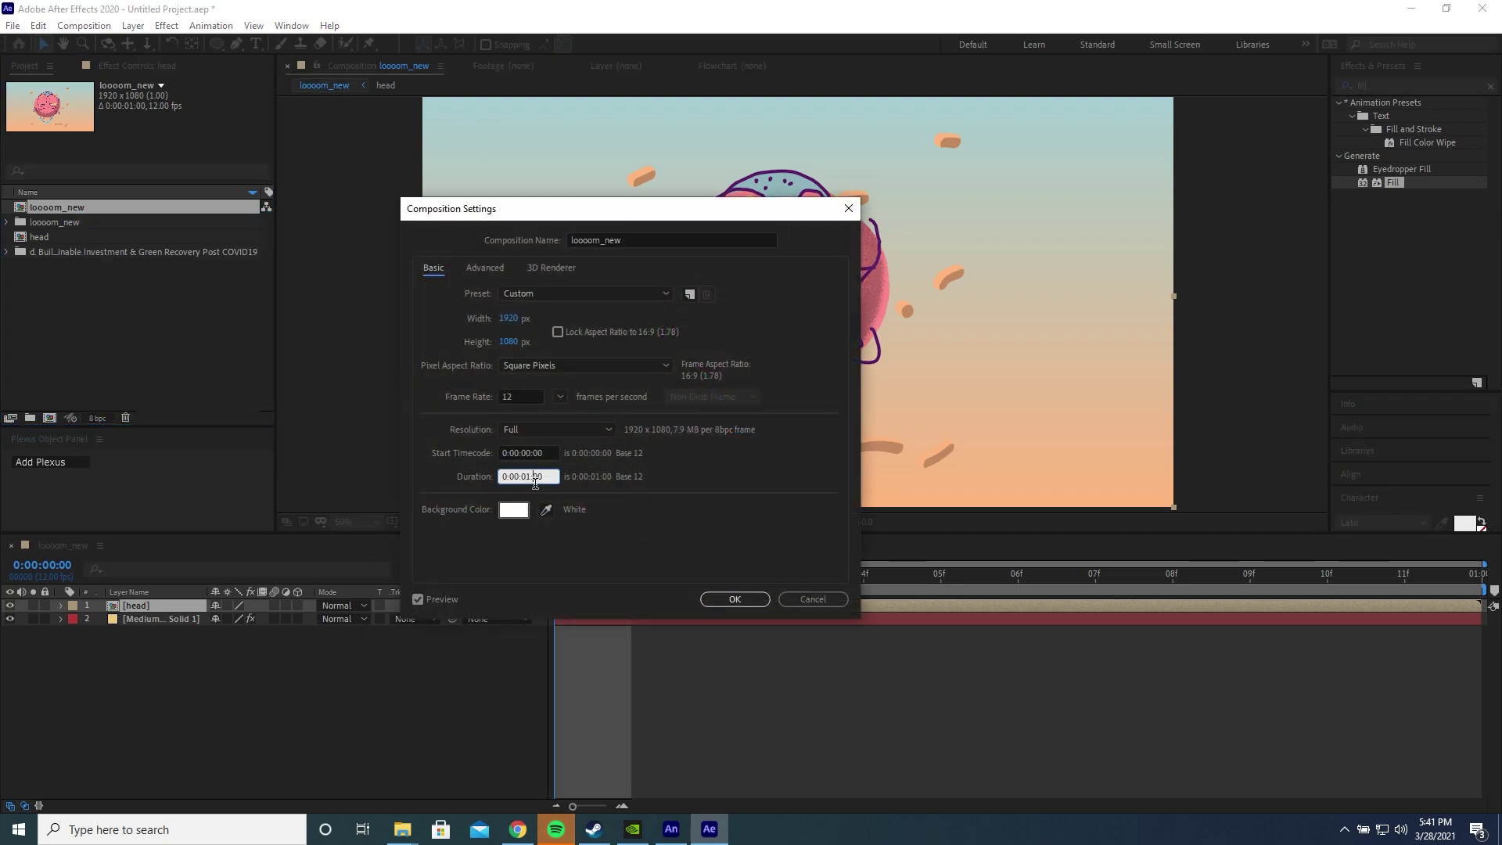
key("BackSpace")
key("BackSpace")
type("30")
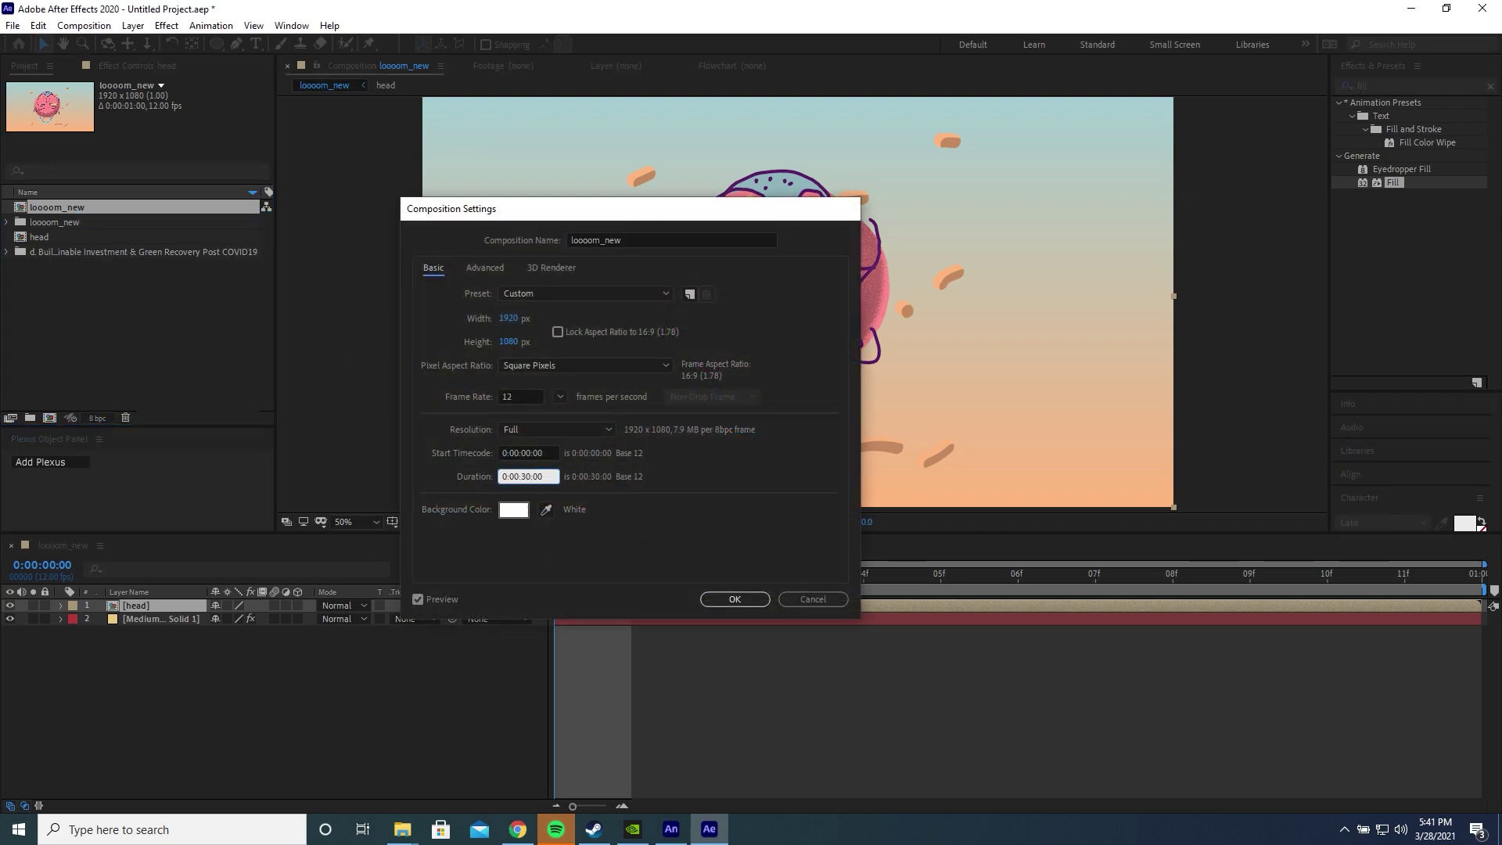
key("Return")
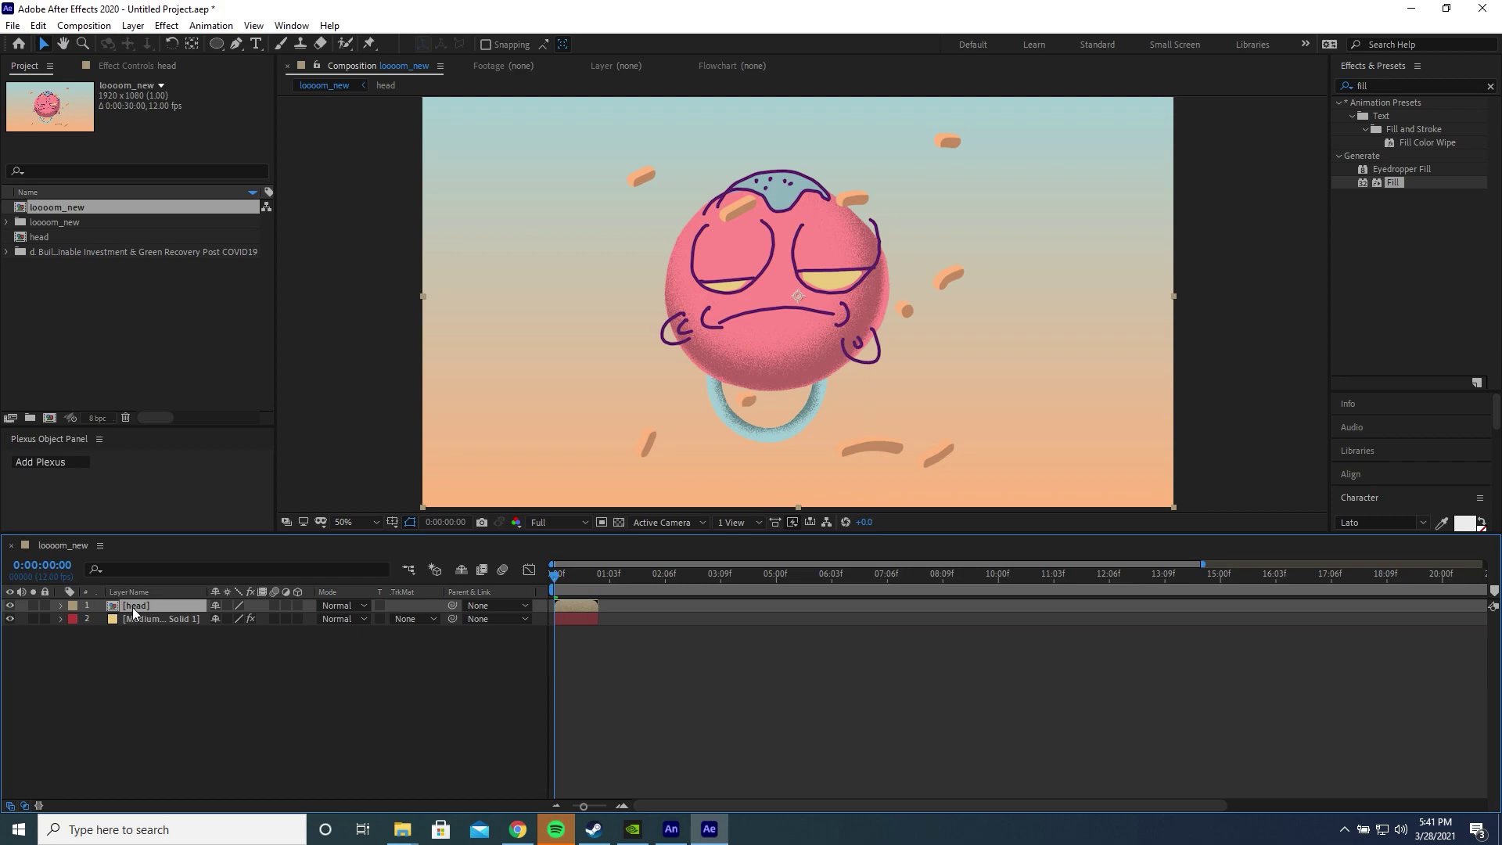
- Enable Time Remap on the head layer and give it a loopOut() expression
right_click(133, 612)
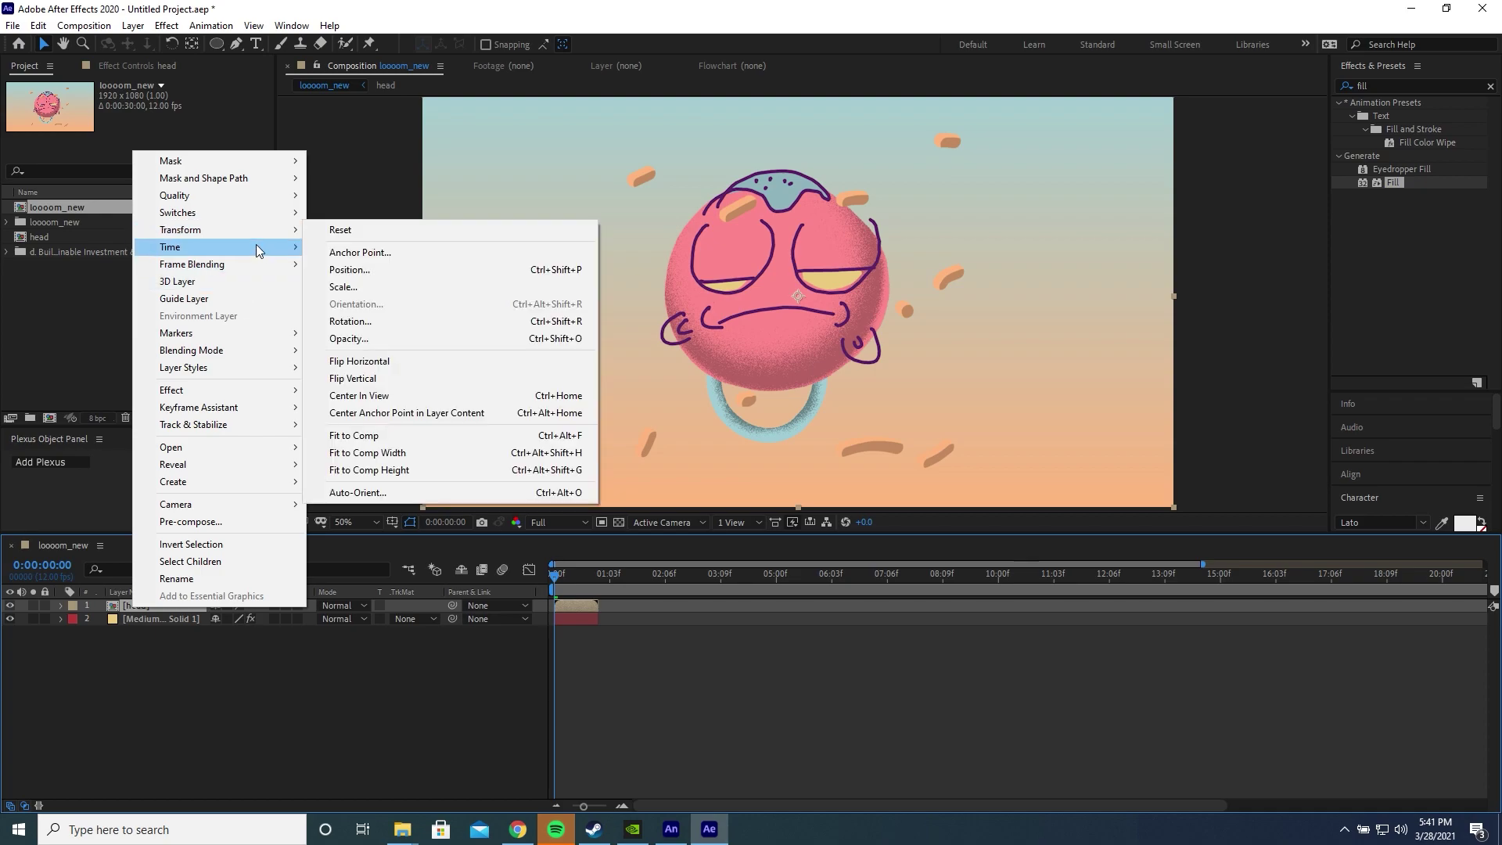
mouse_move(256, 250)
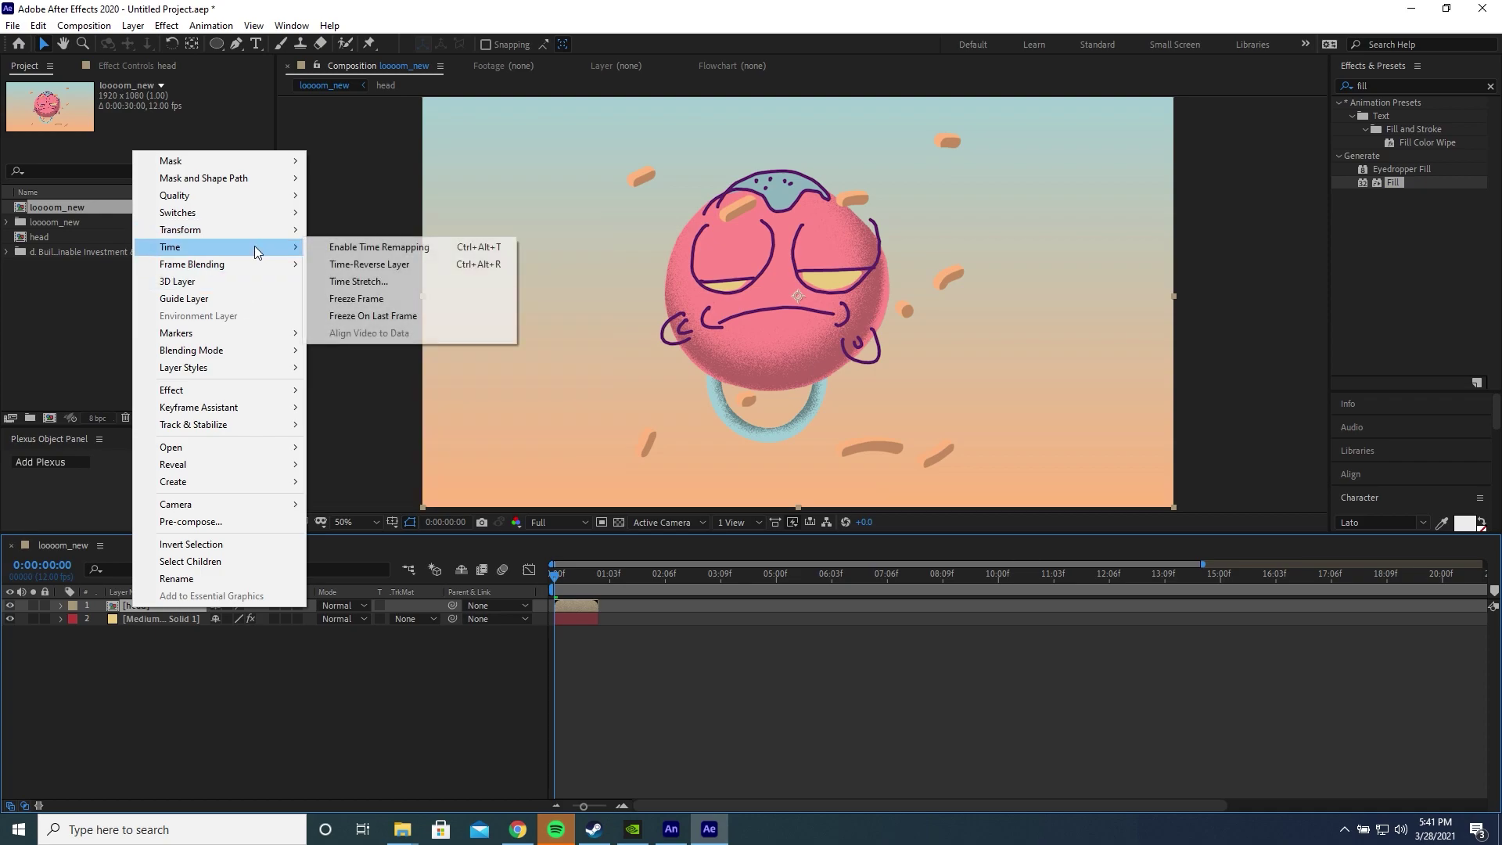
left_click(323, 247)
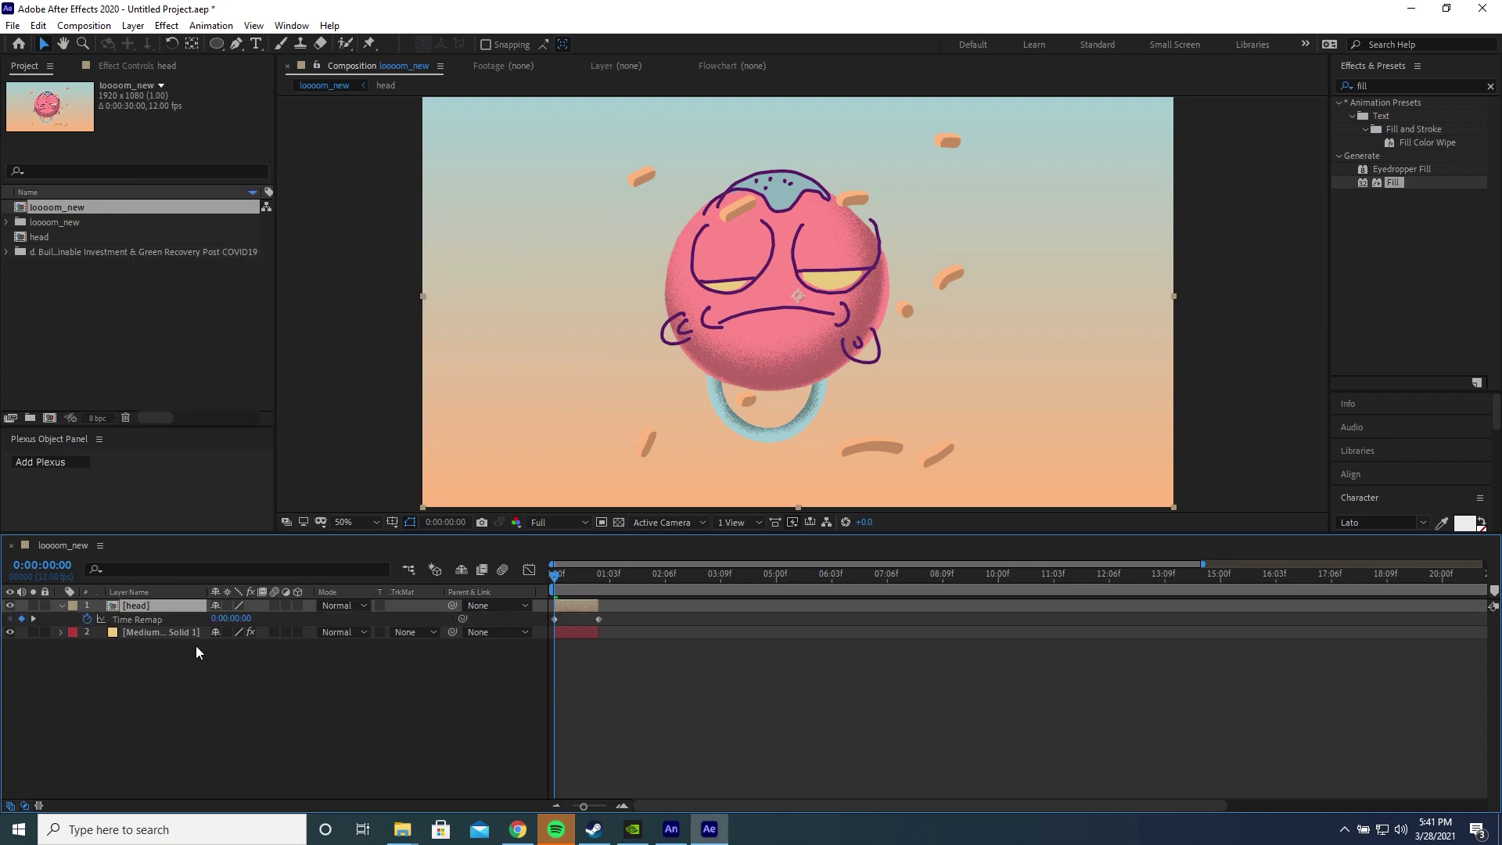
left_click(88, 619, "alt")
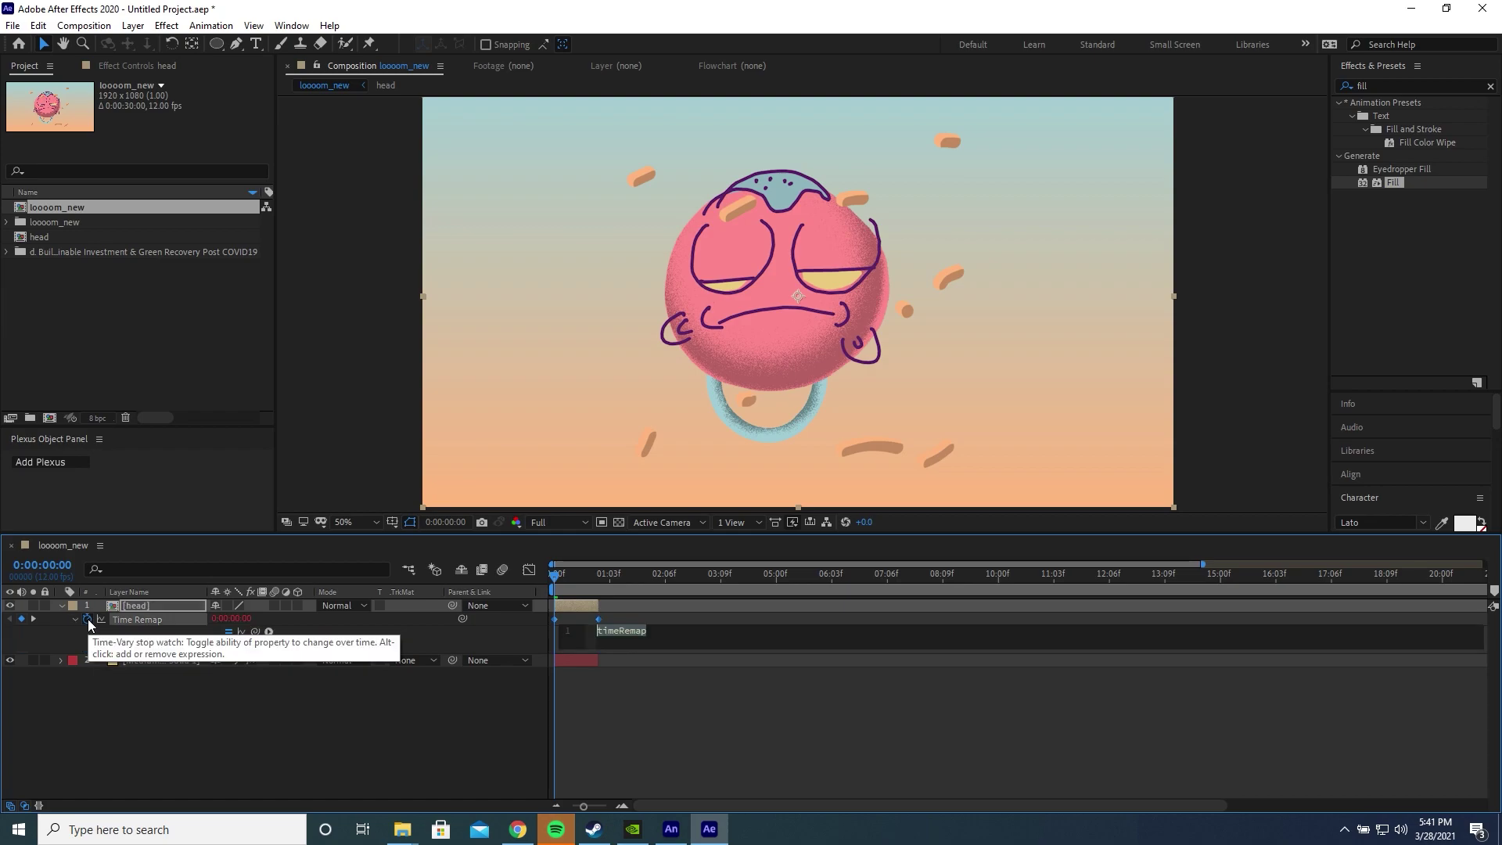
type("loopOut()")
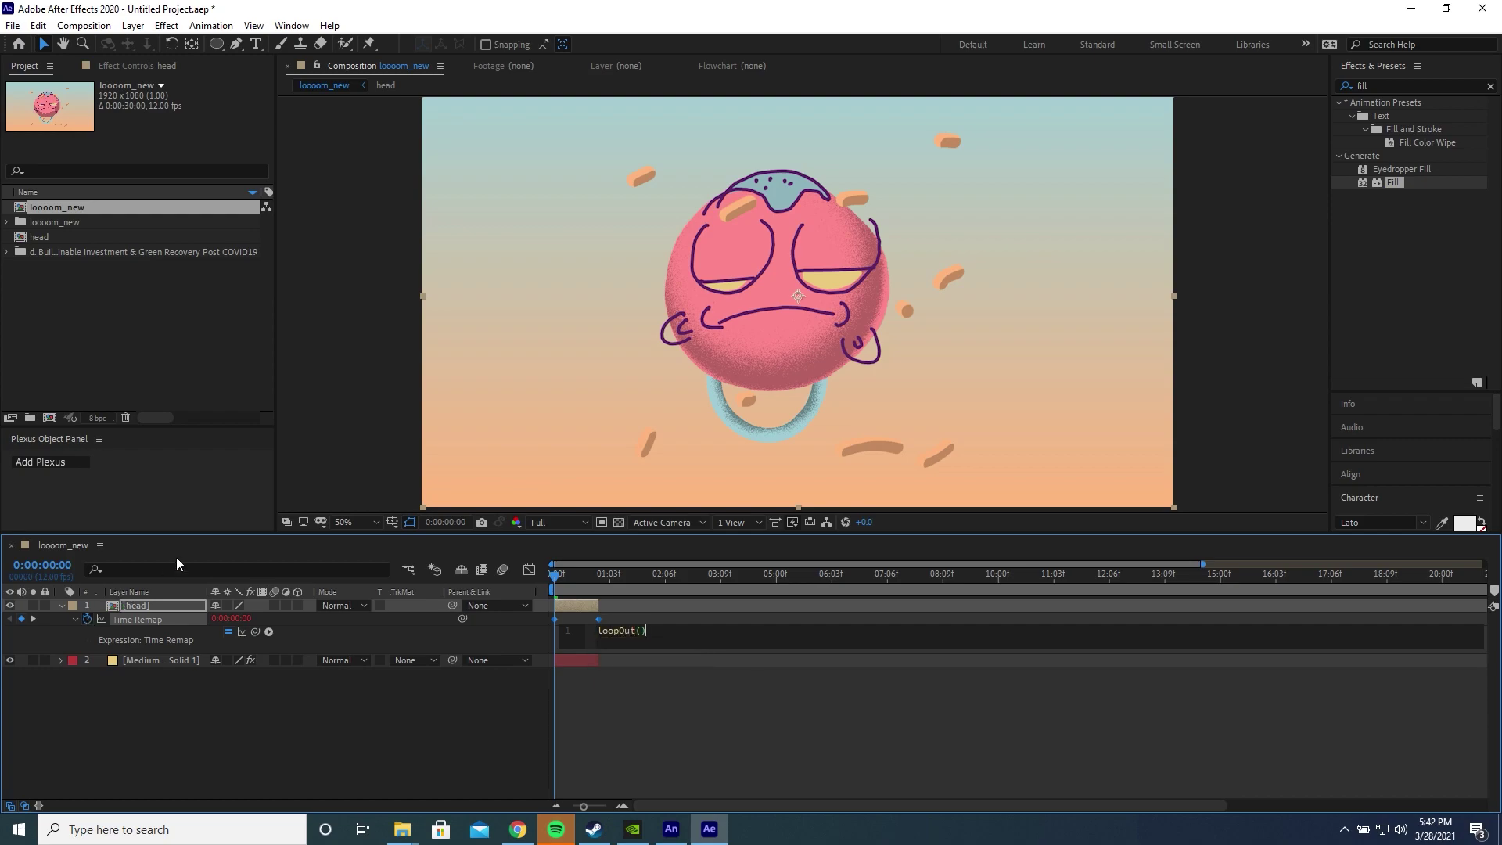
left_click(654, 718)
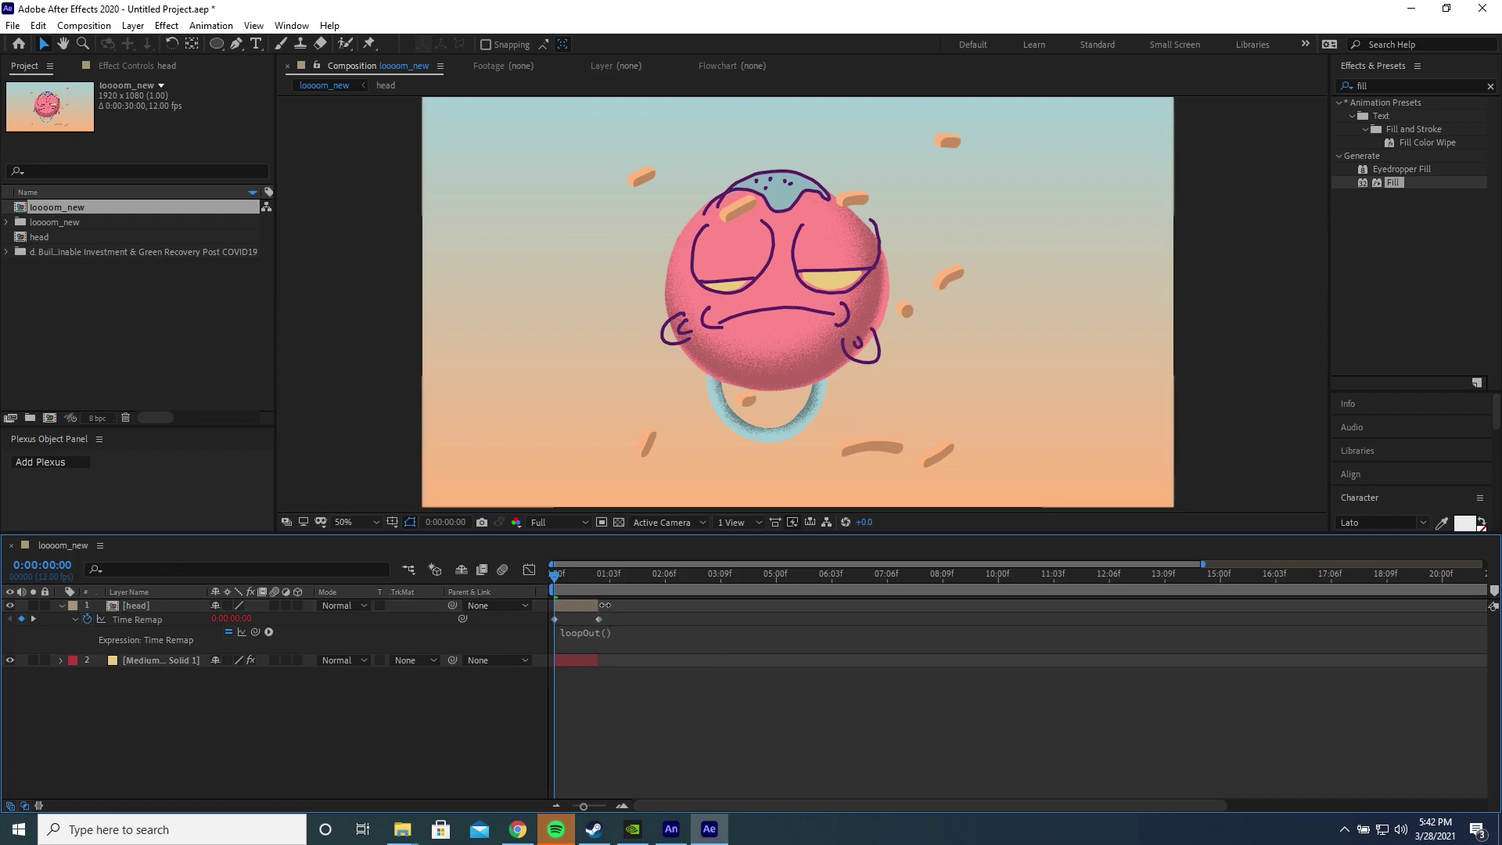
- Stretch the head layer's out point to the composition end and preview the loop
left_click_drag(605, 604, 1486, 613)
key("semicolon")
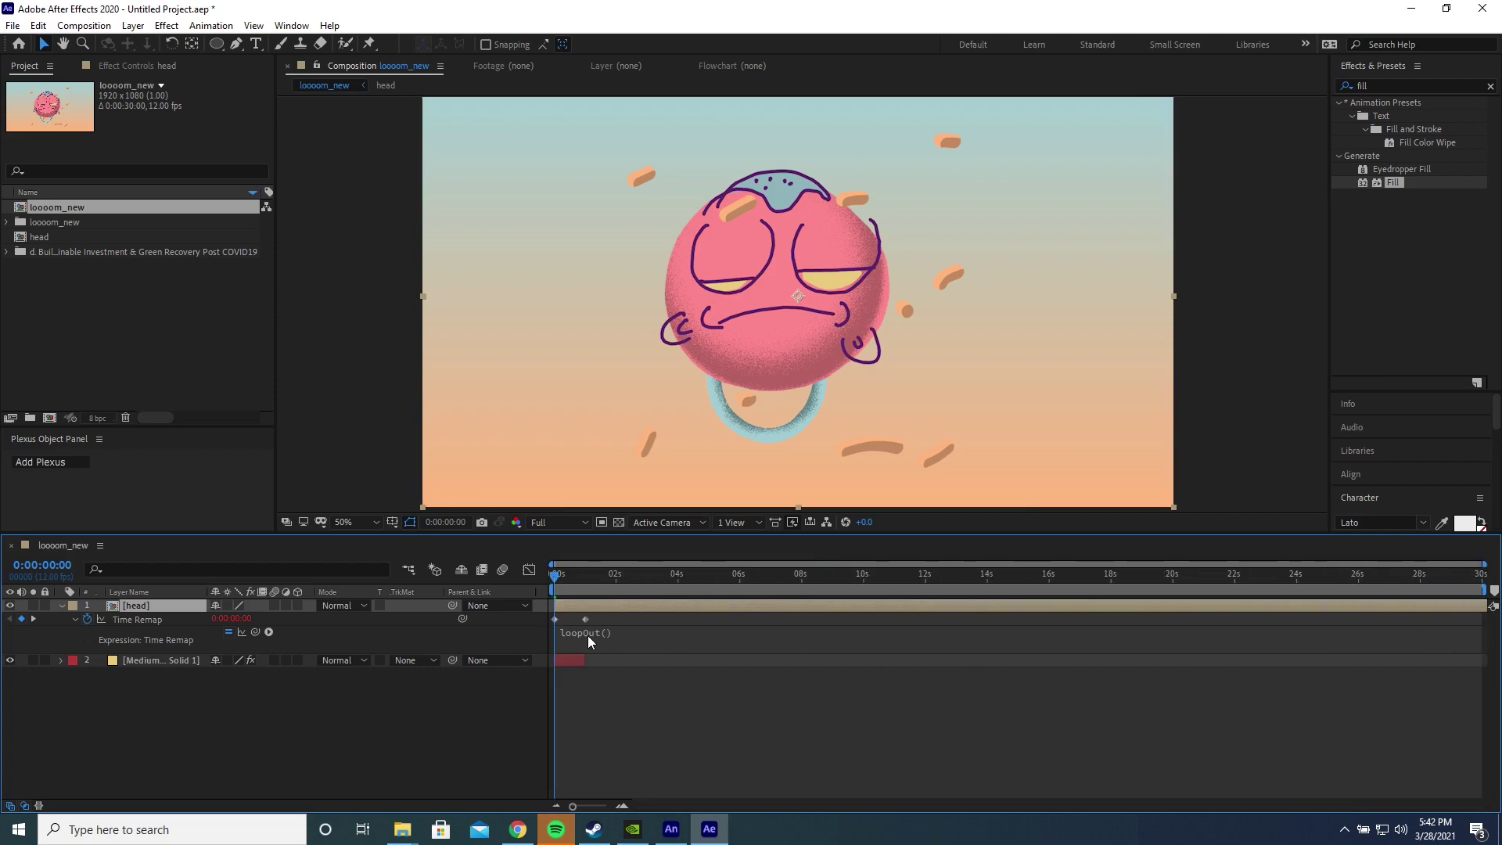
key("semicolon")
key("h")
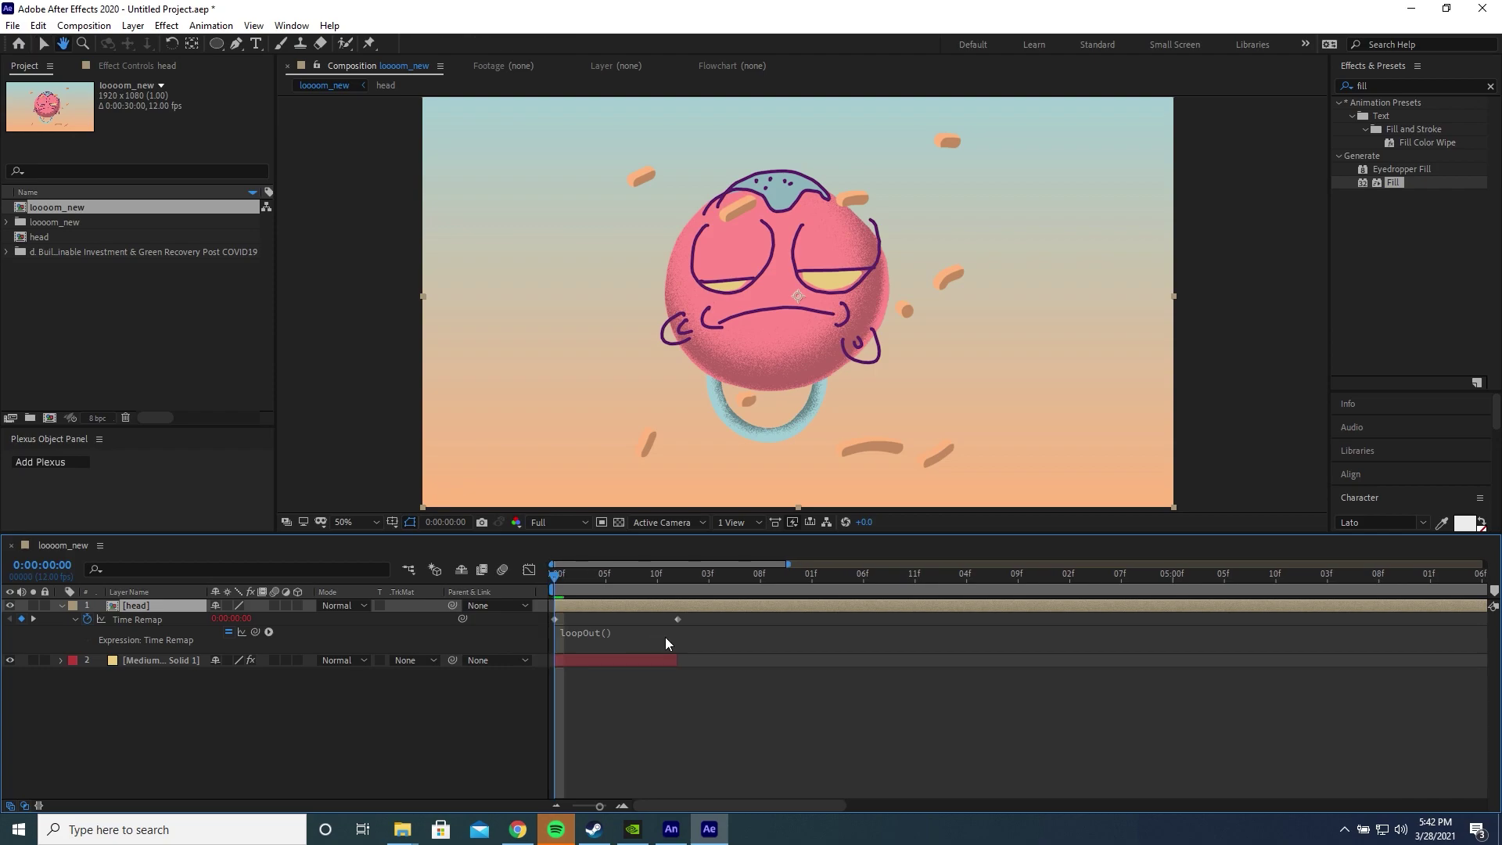
key("space")
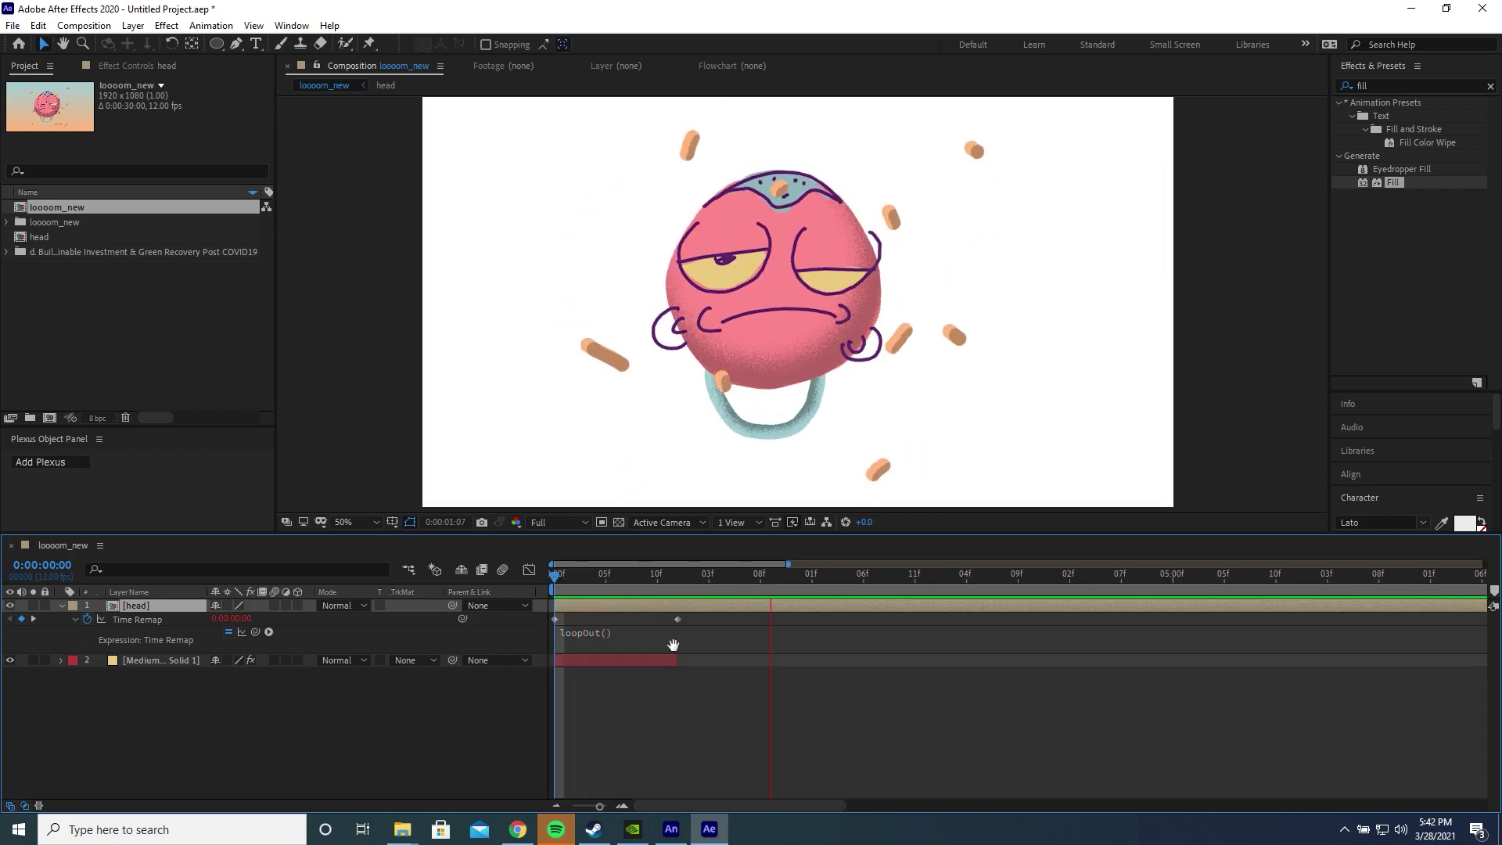
key("space")
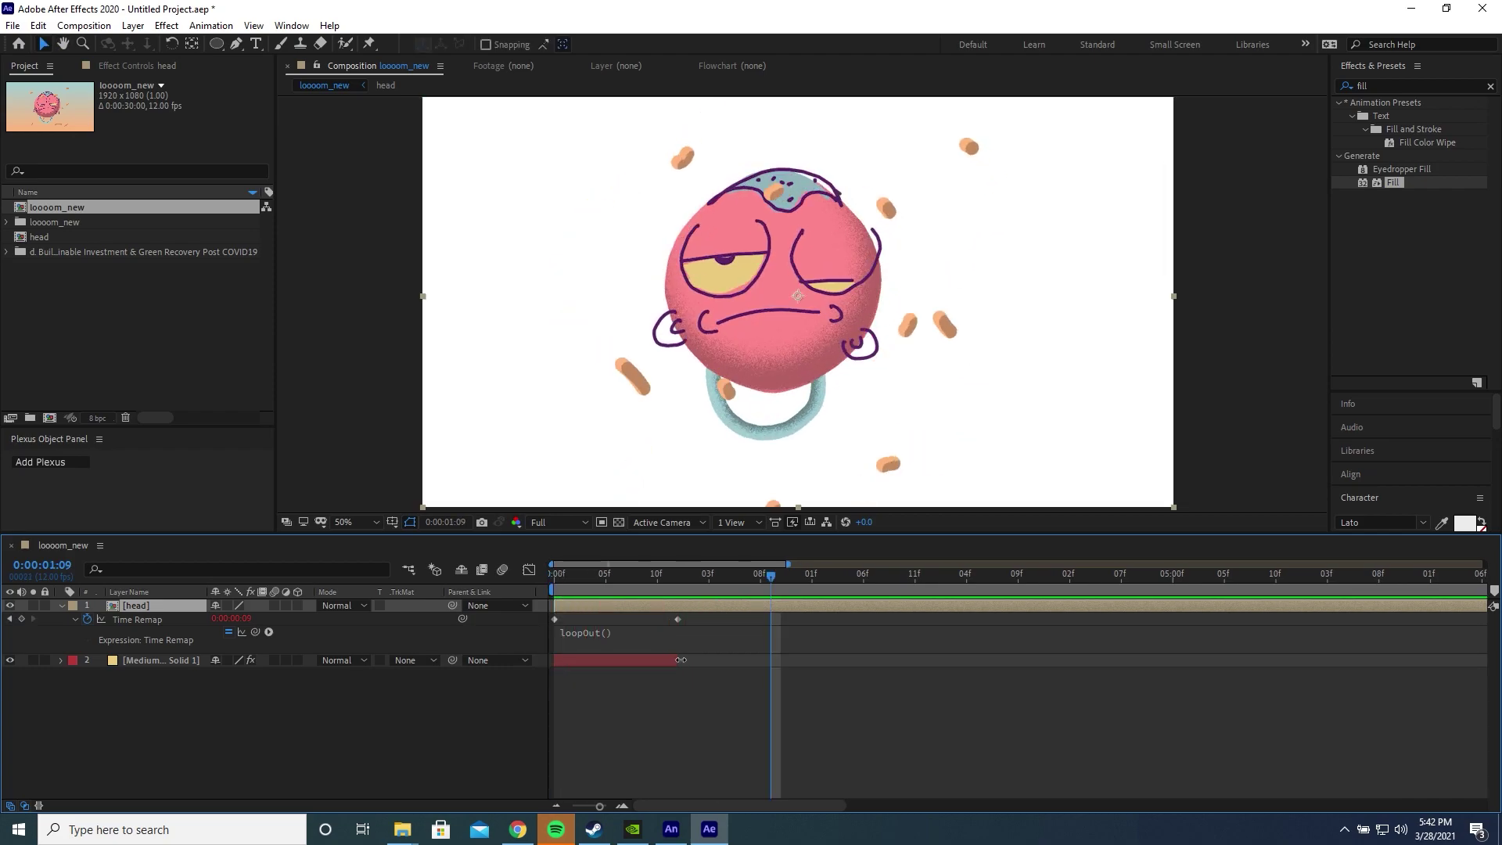
- Extend the background solid to the full duration, preview, and scrub to one second
left_click_drag(683, 660, 1486, 659)
scroll(817, 670, "down", 5)
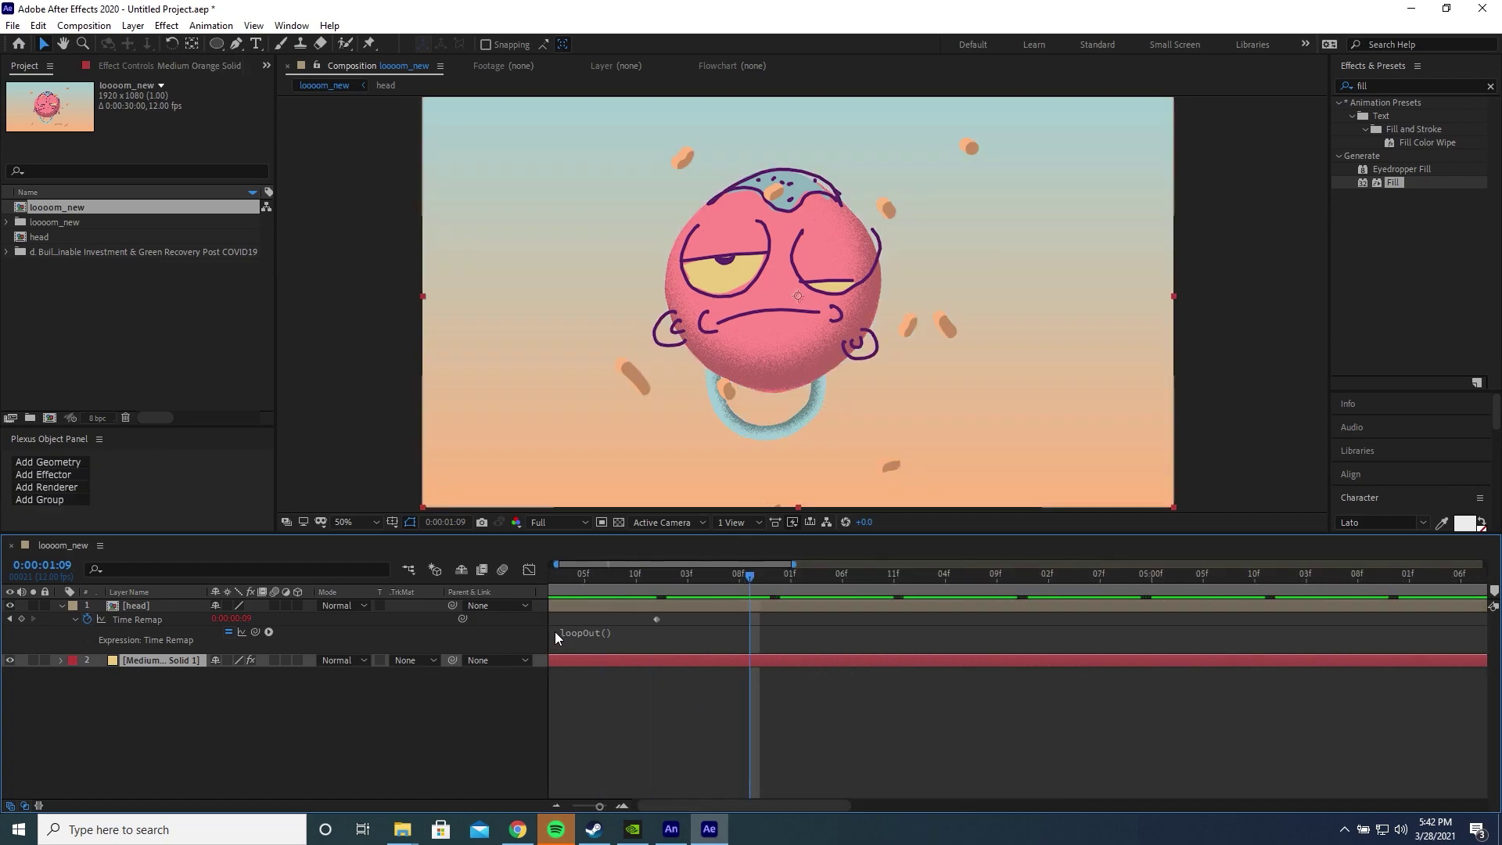
scroll(649, 665, "up", 5)
key("Home")
key("space")
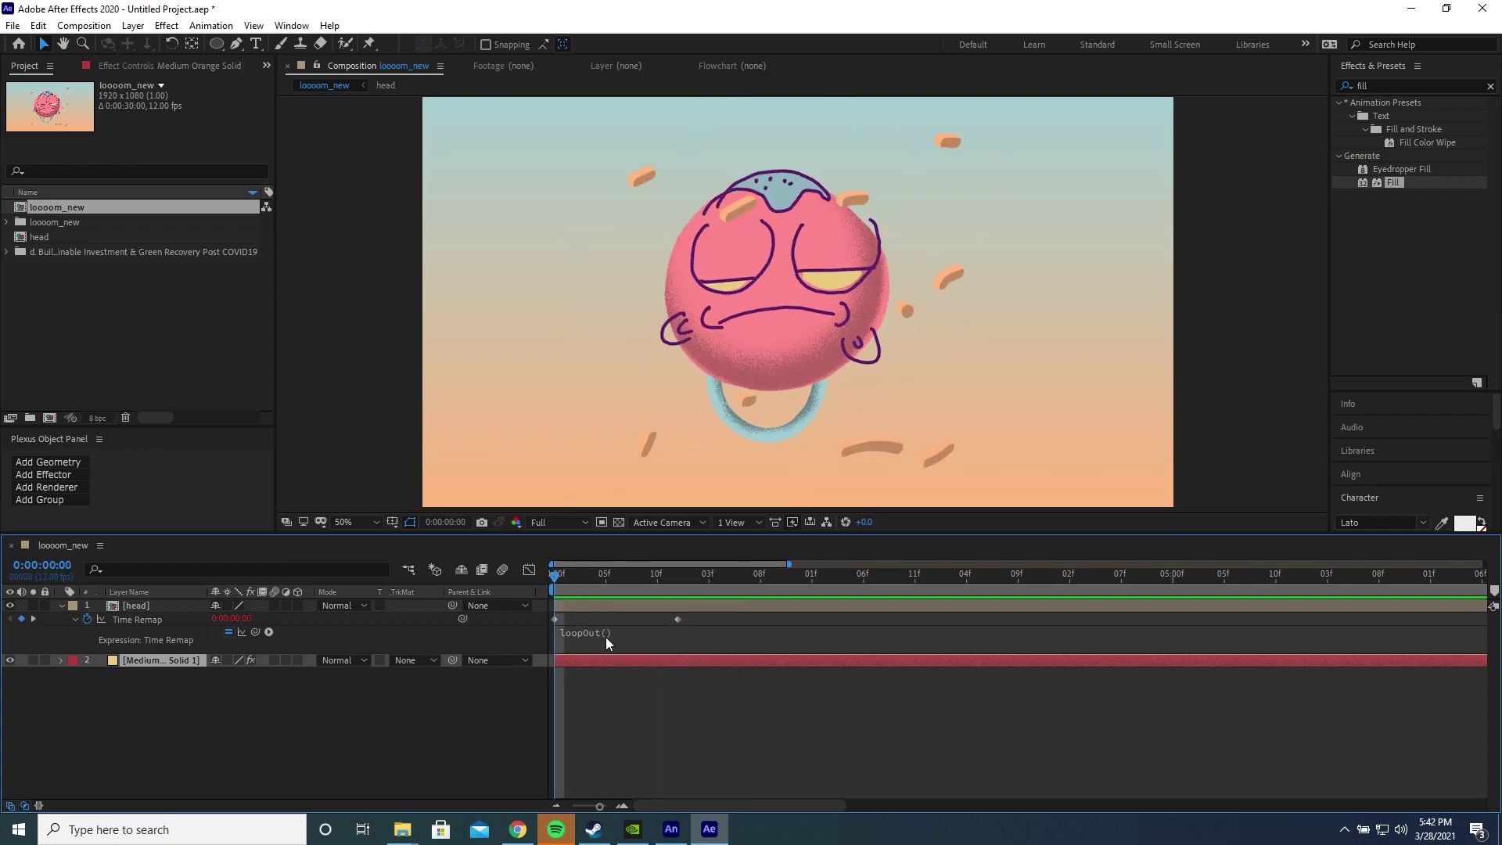
key("space")
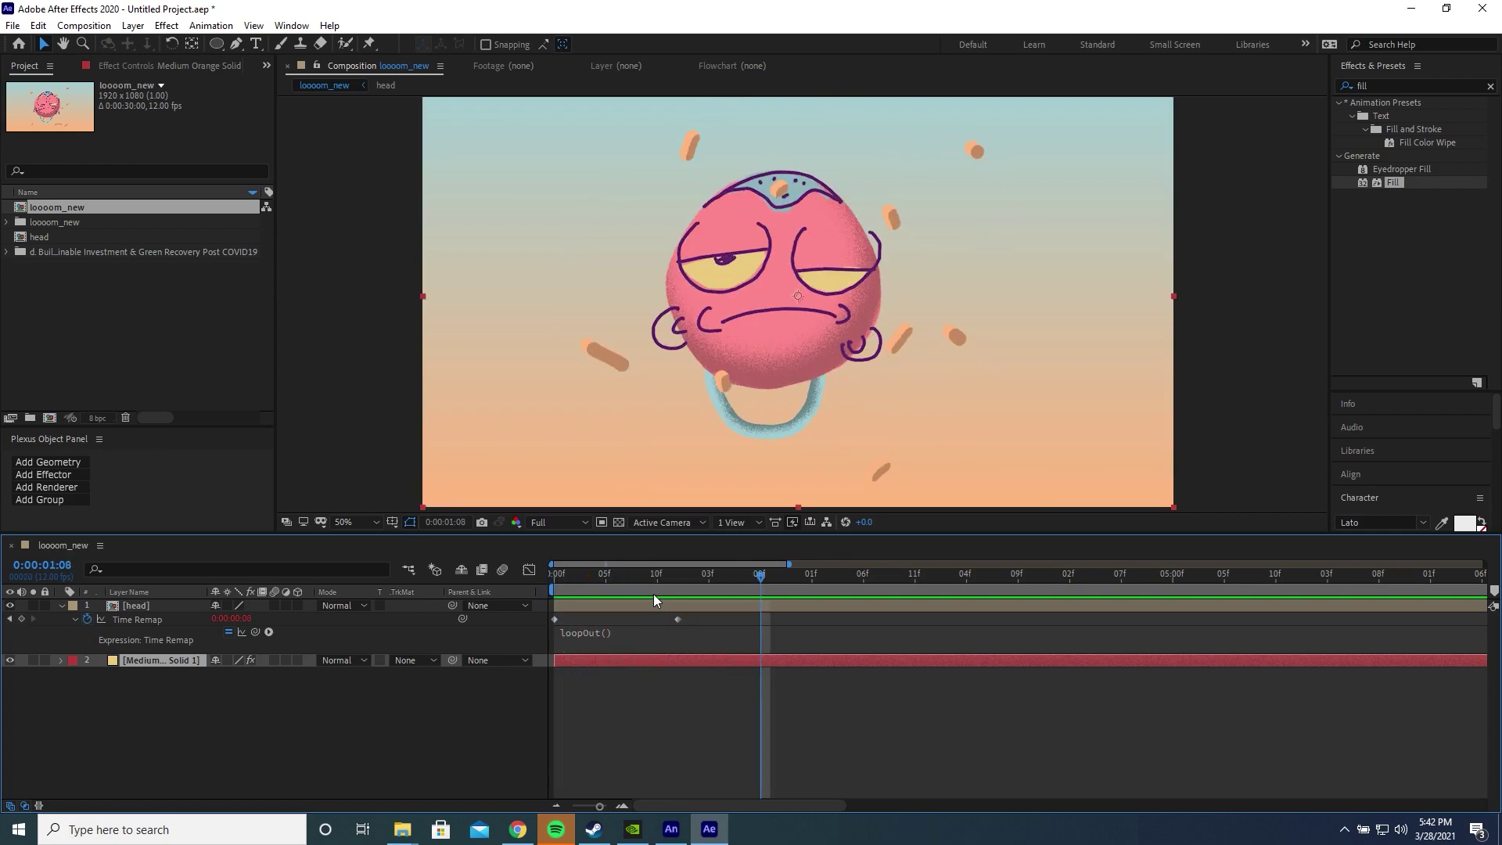
scroll(670, 594, "up", 3)
key("space")
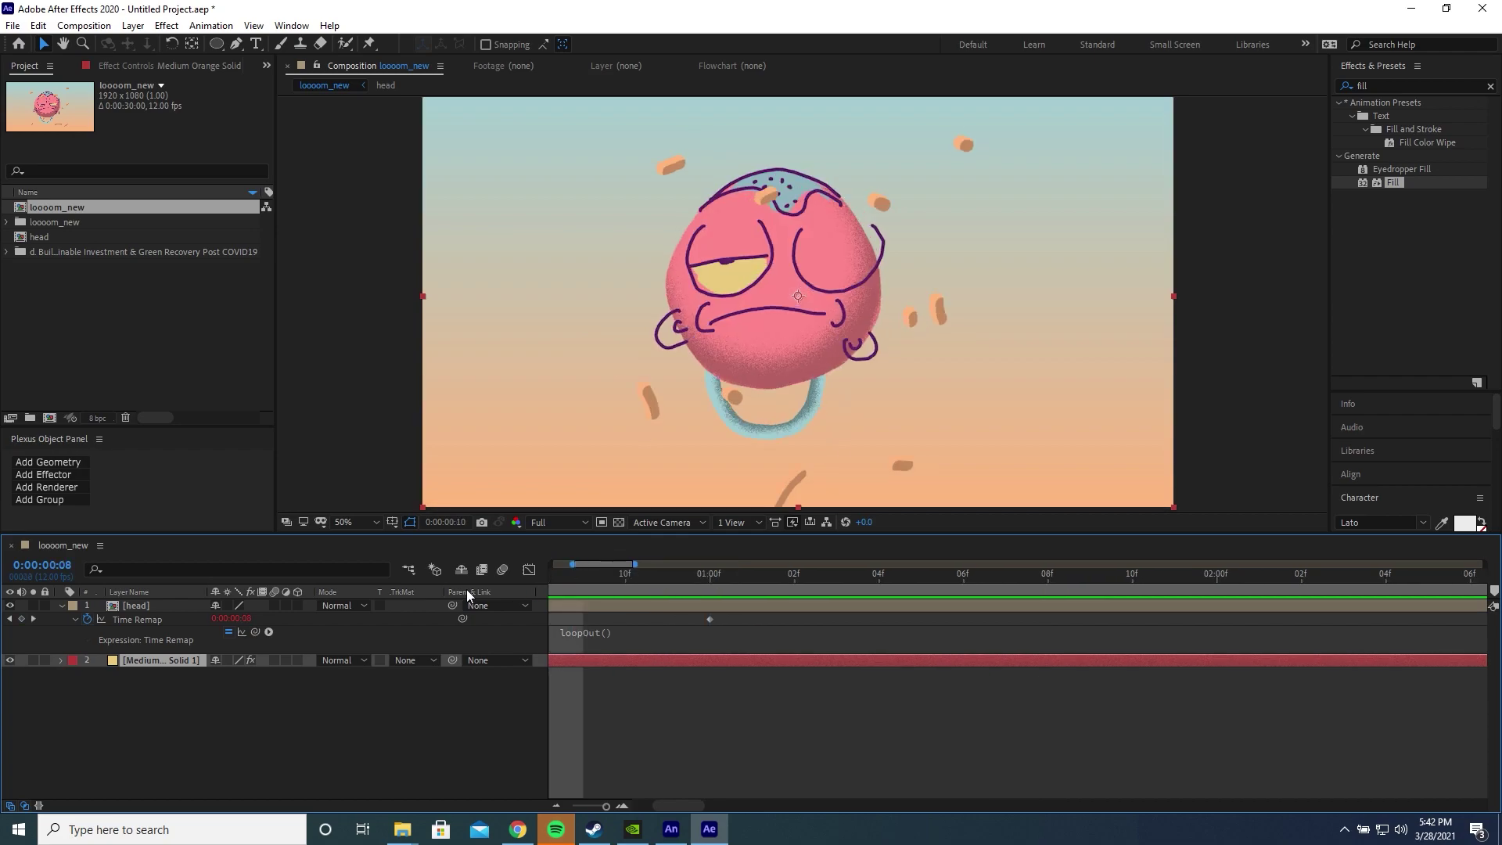
left_click_drag(898, 590, 1031, 600)
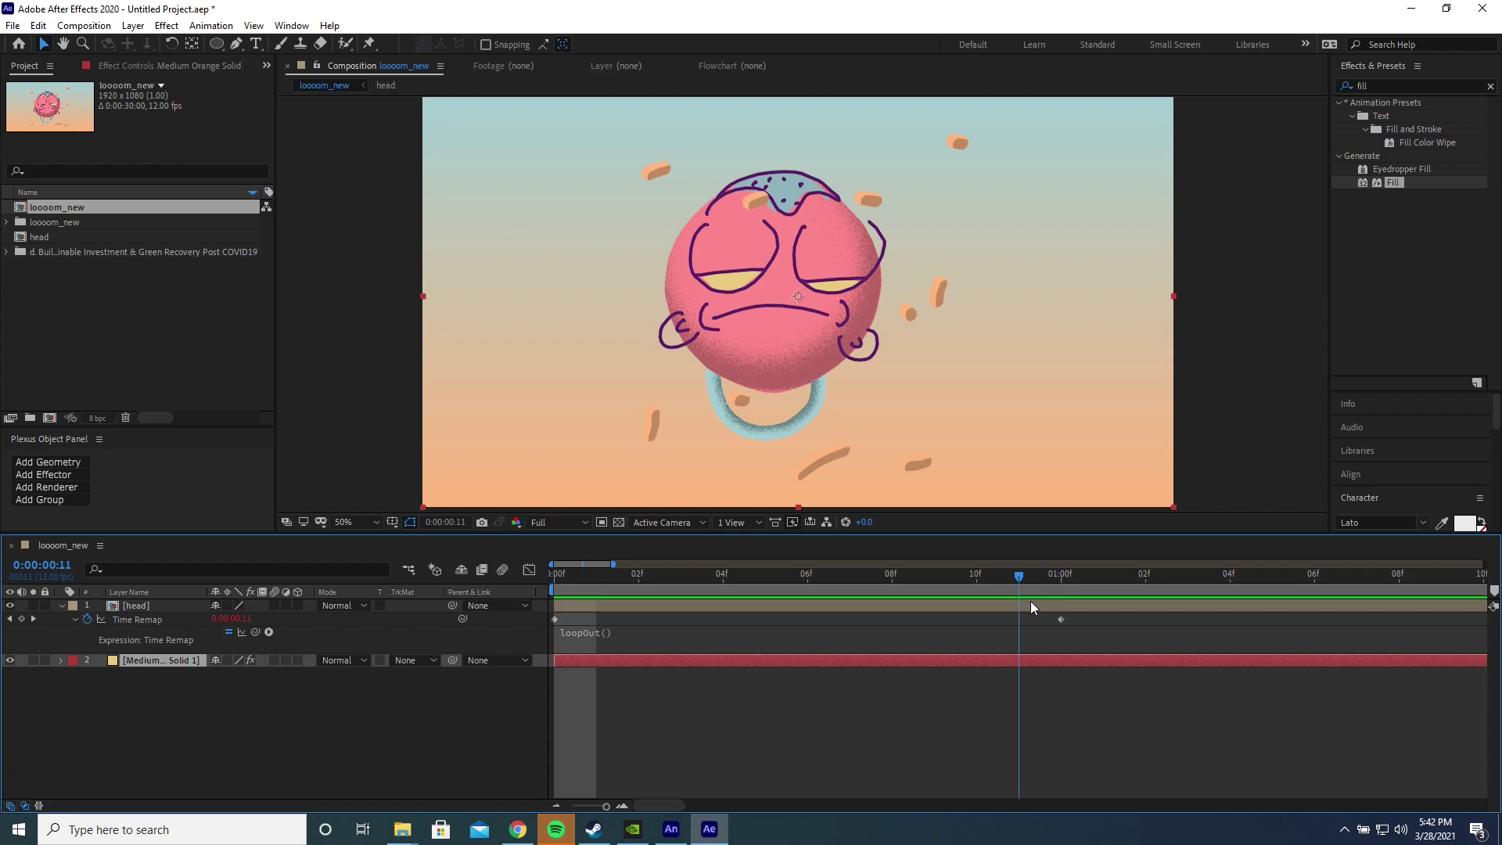
- Add a Time Remap keyframe at the current frame via Animation menu
scroll(1067, 643, "up", 1)
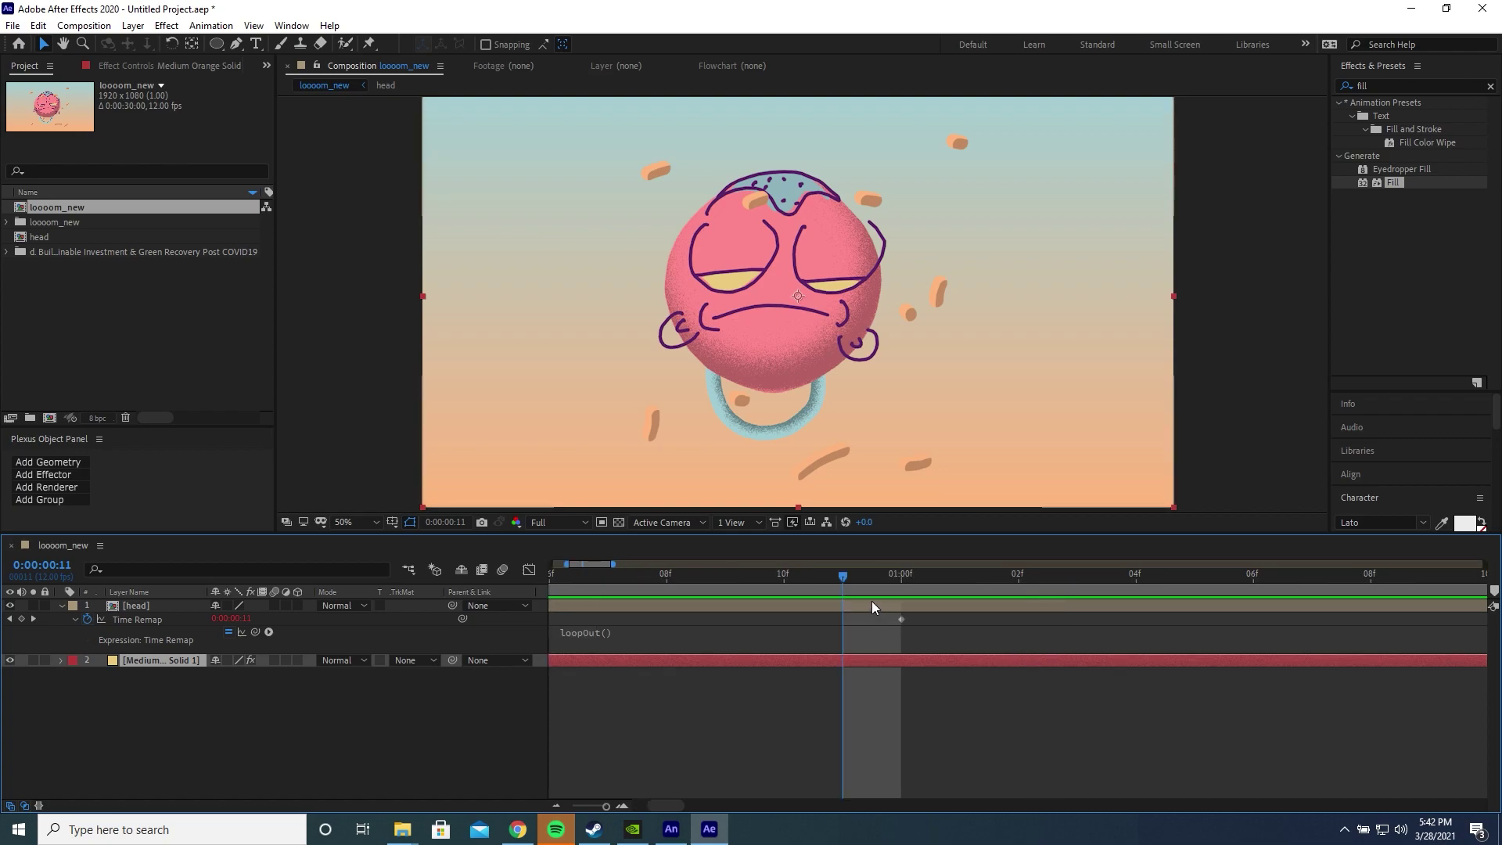
scroll(860, 622, "down", 3)
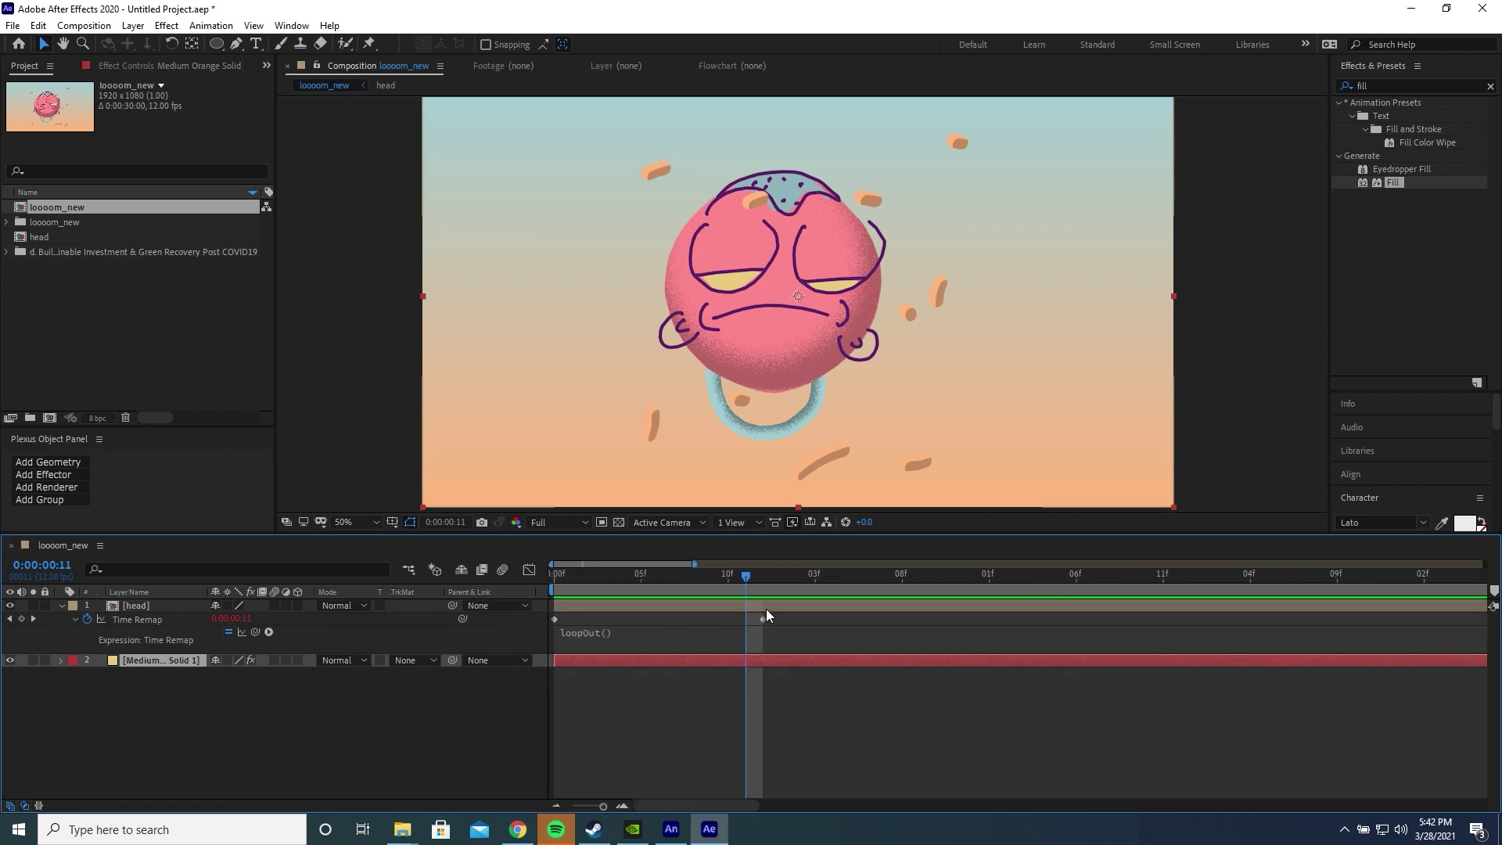
scroll(759, 626, "up", 2)
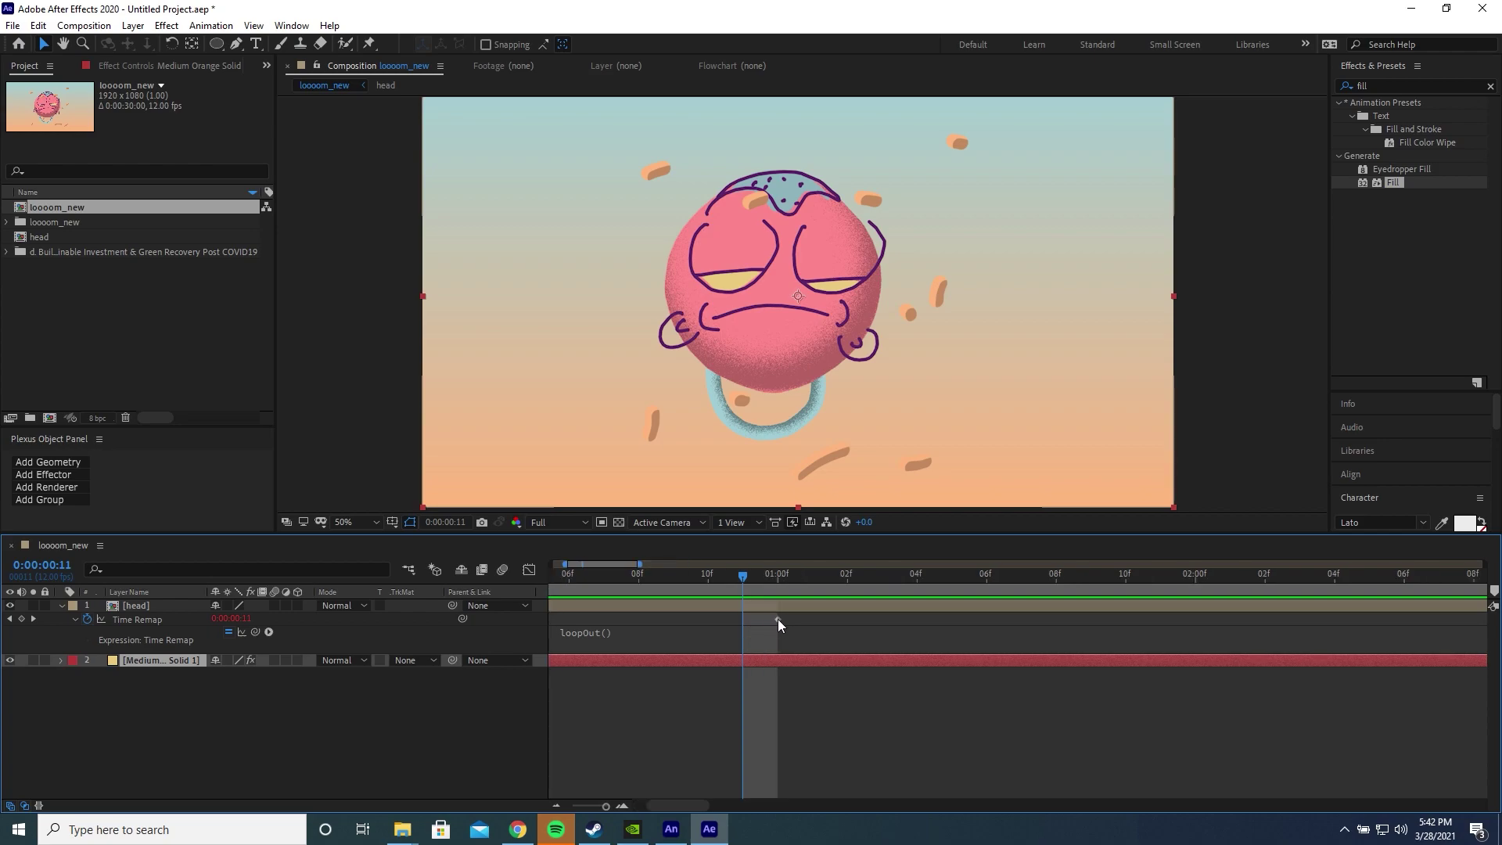
scroll(763, 627, "up", 3)
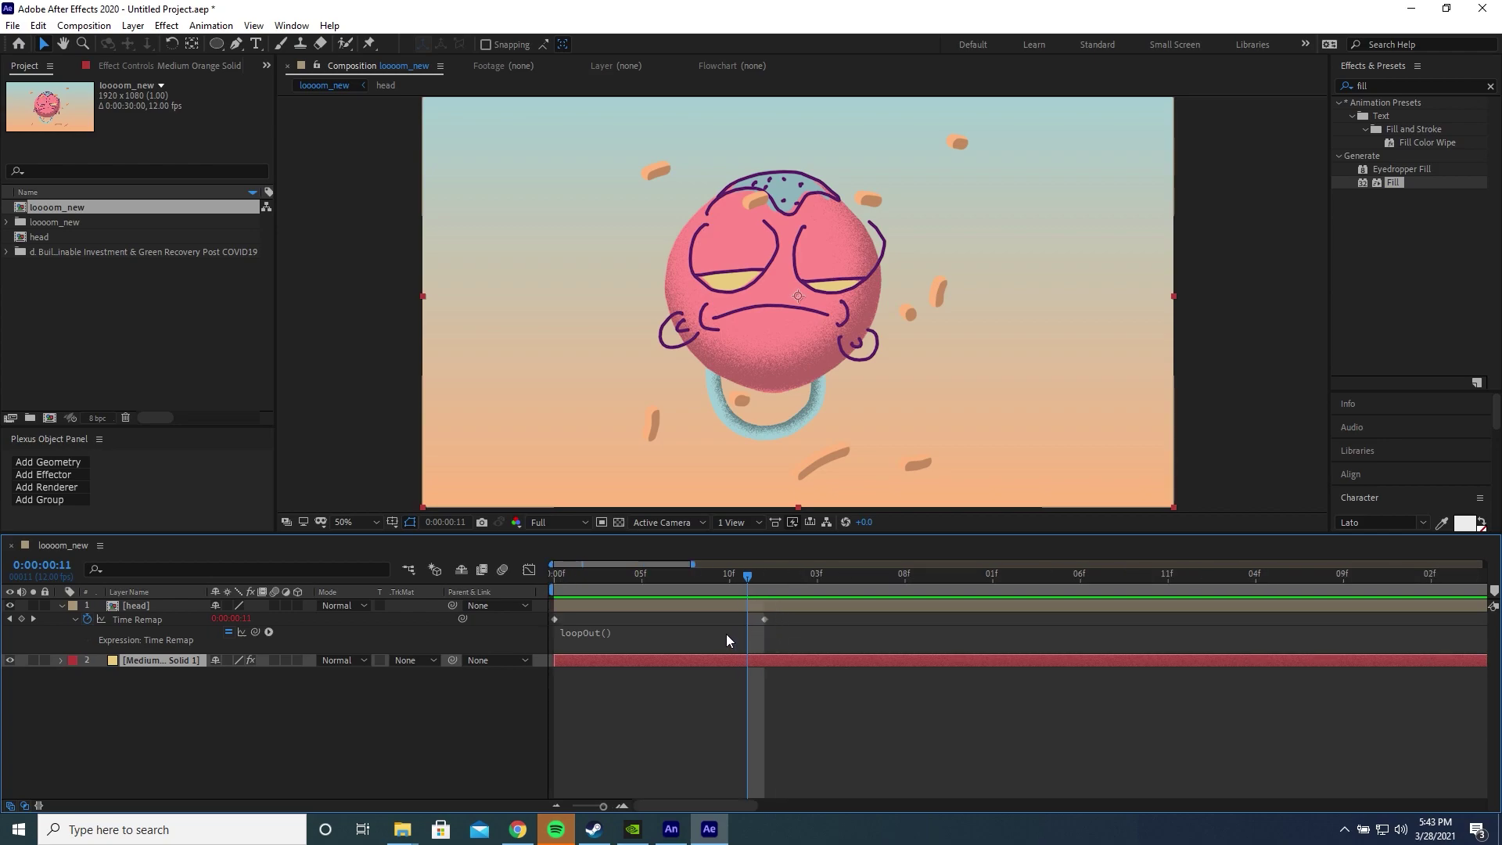
scroll(746, 627, "down", 2)
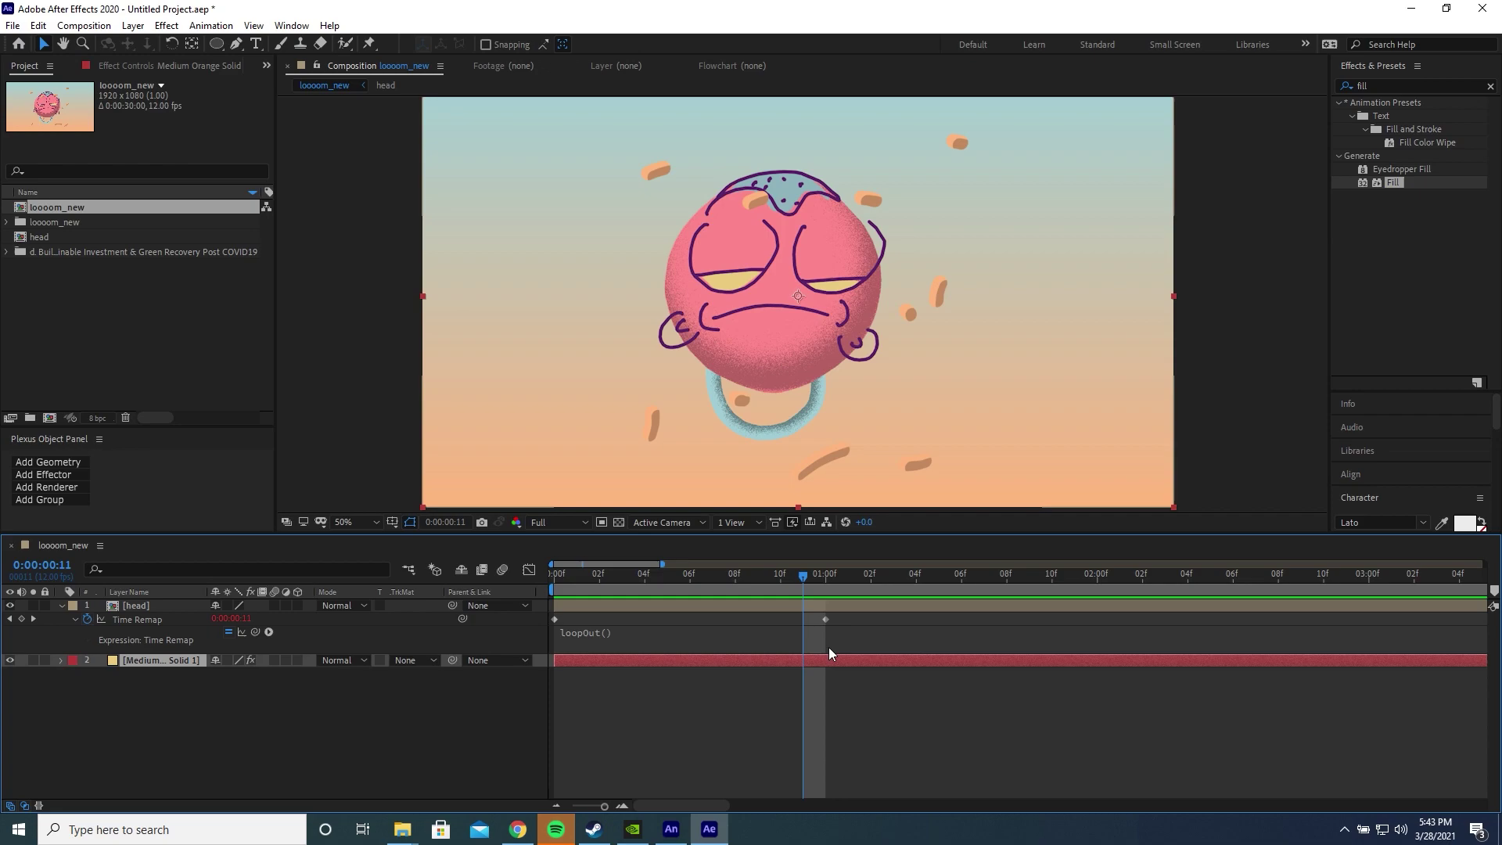
left_click(172, 619)
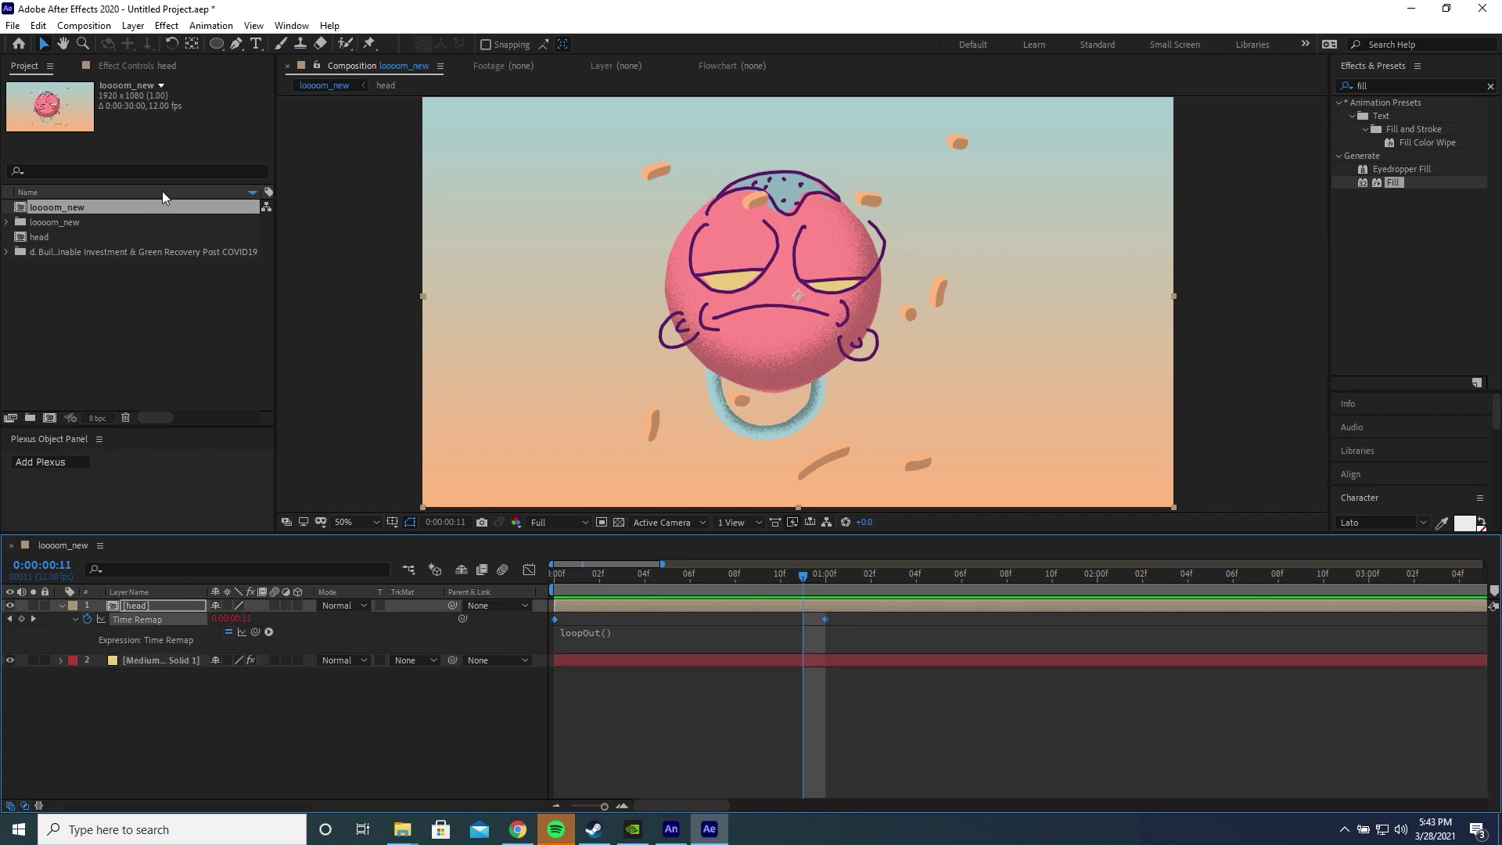
left_click(189, 28)
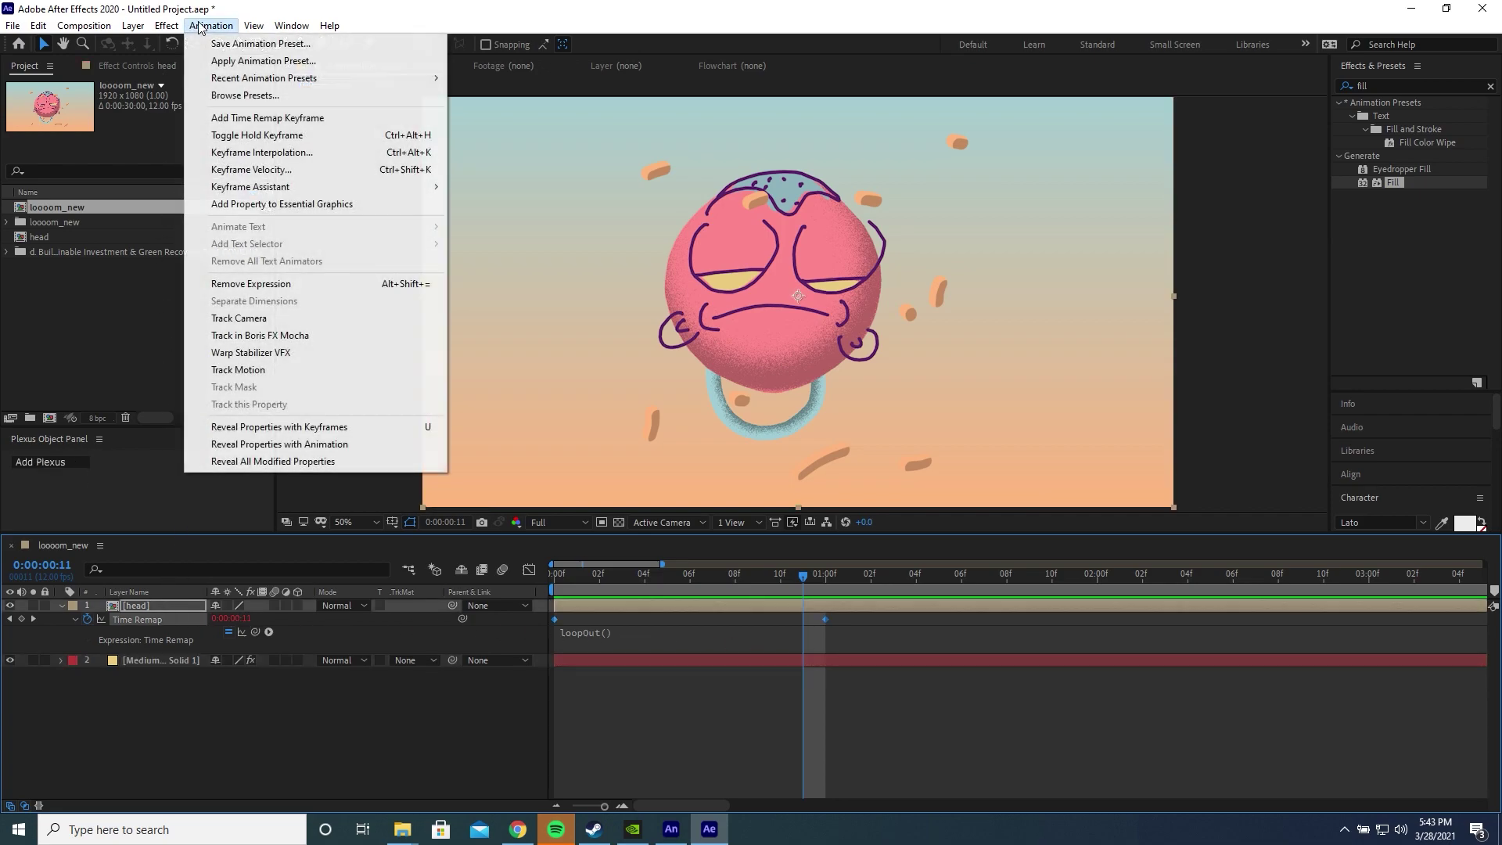
left_click(268, 118)
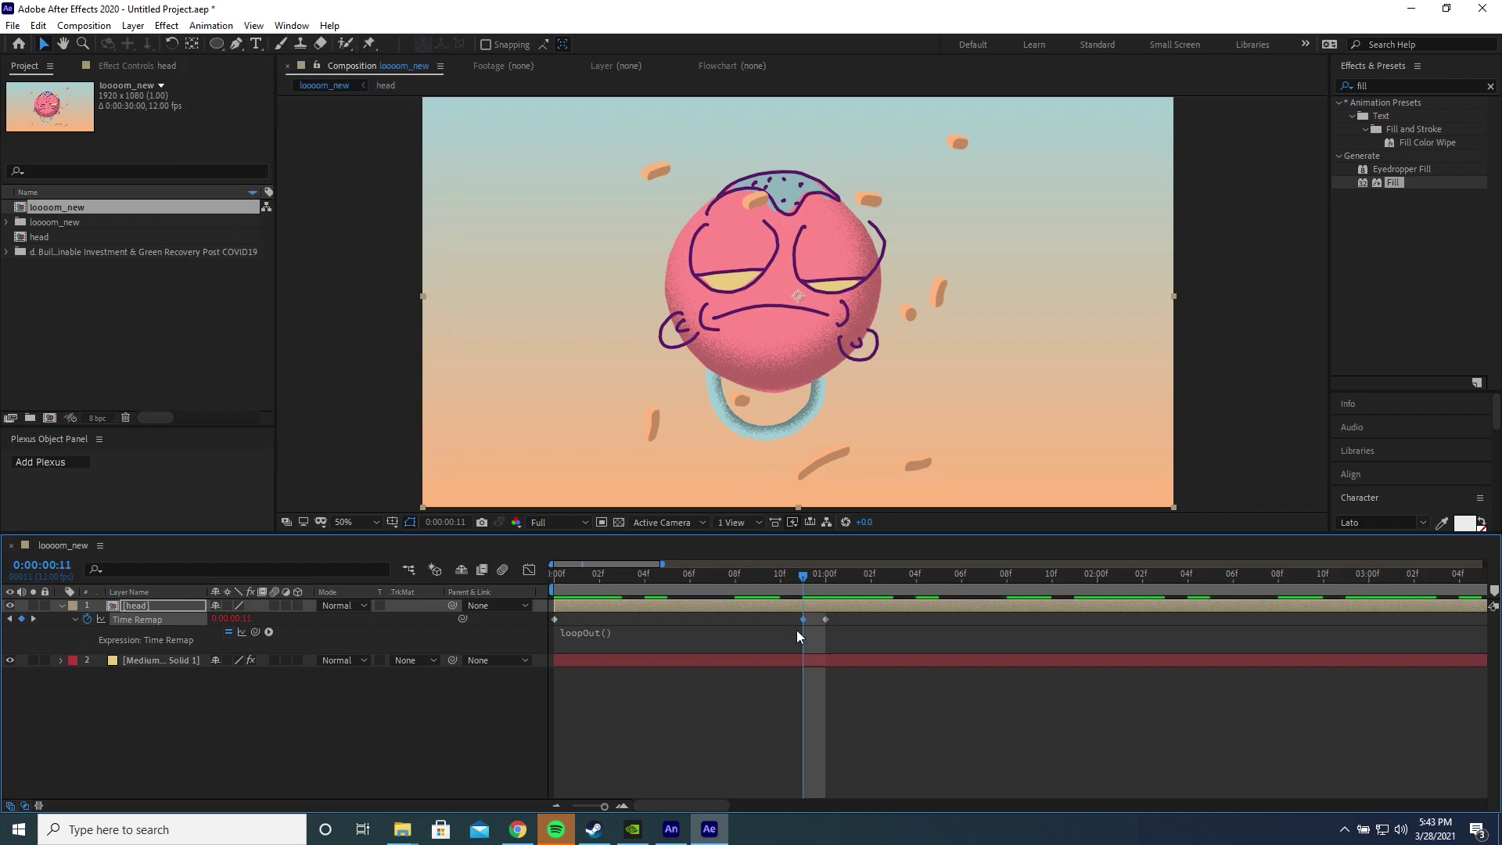
- Move the last Time Remap keyframe to frame 10 and preview from the start
scroll(794, 626, "up", 2)
left_click_drag(778, 618, 816, 619)
scroll(796, 635, "down", 5)
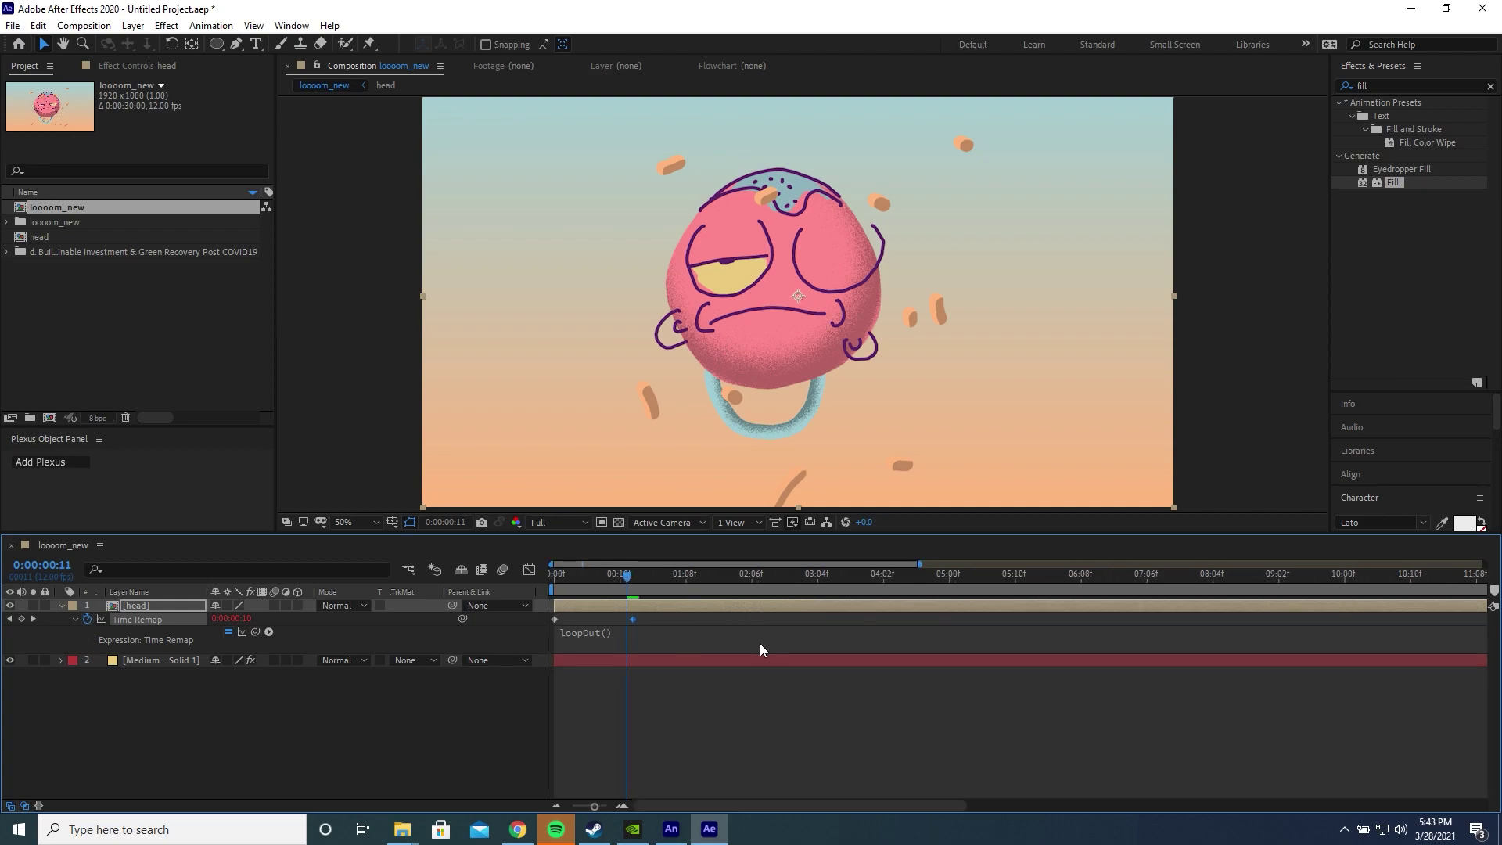
key("Home")
key("space")
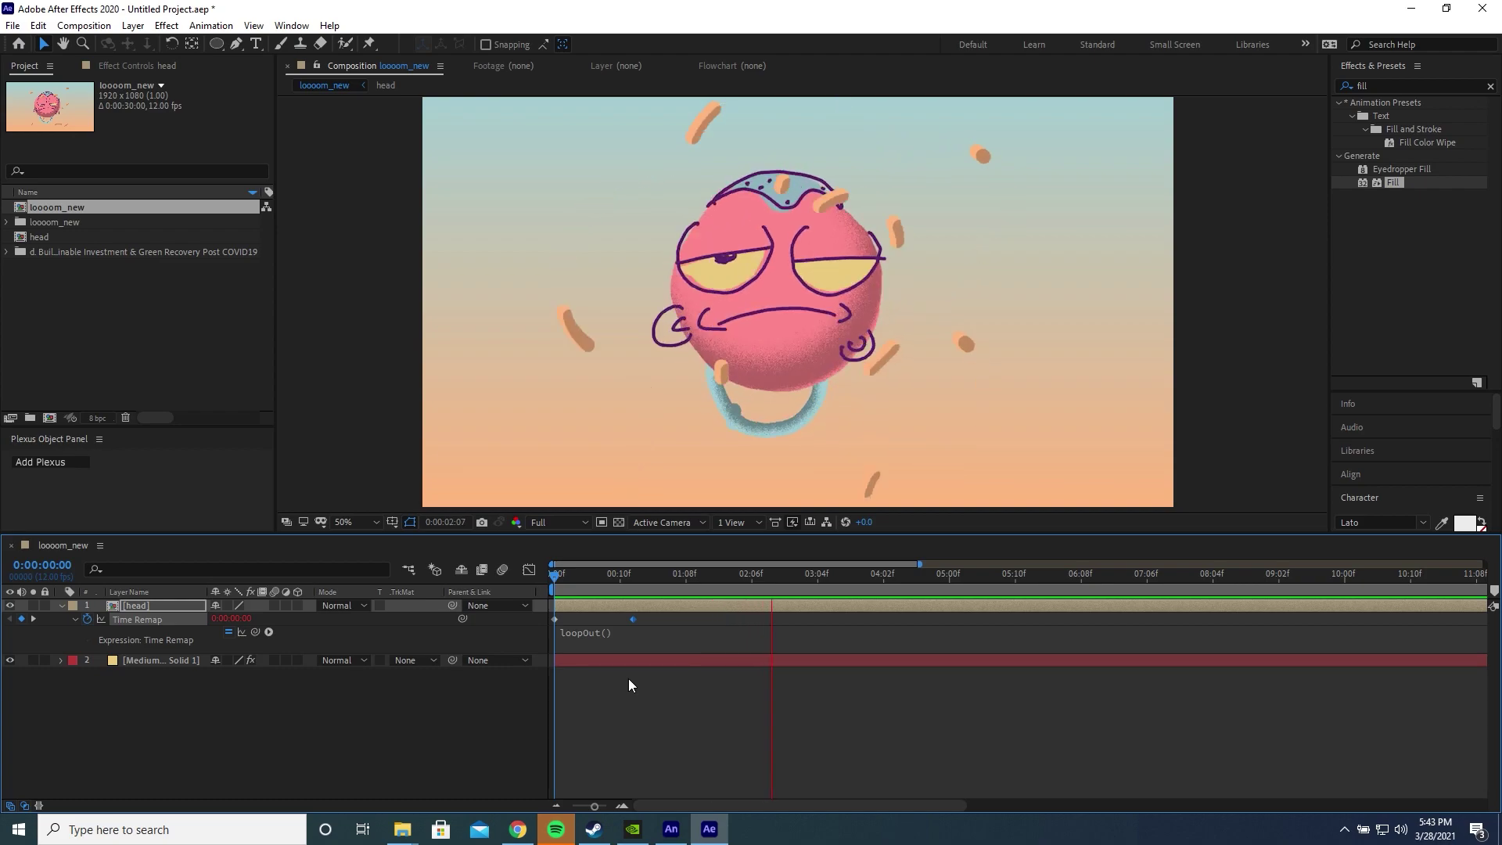
left_click(804, 275)
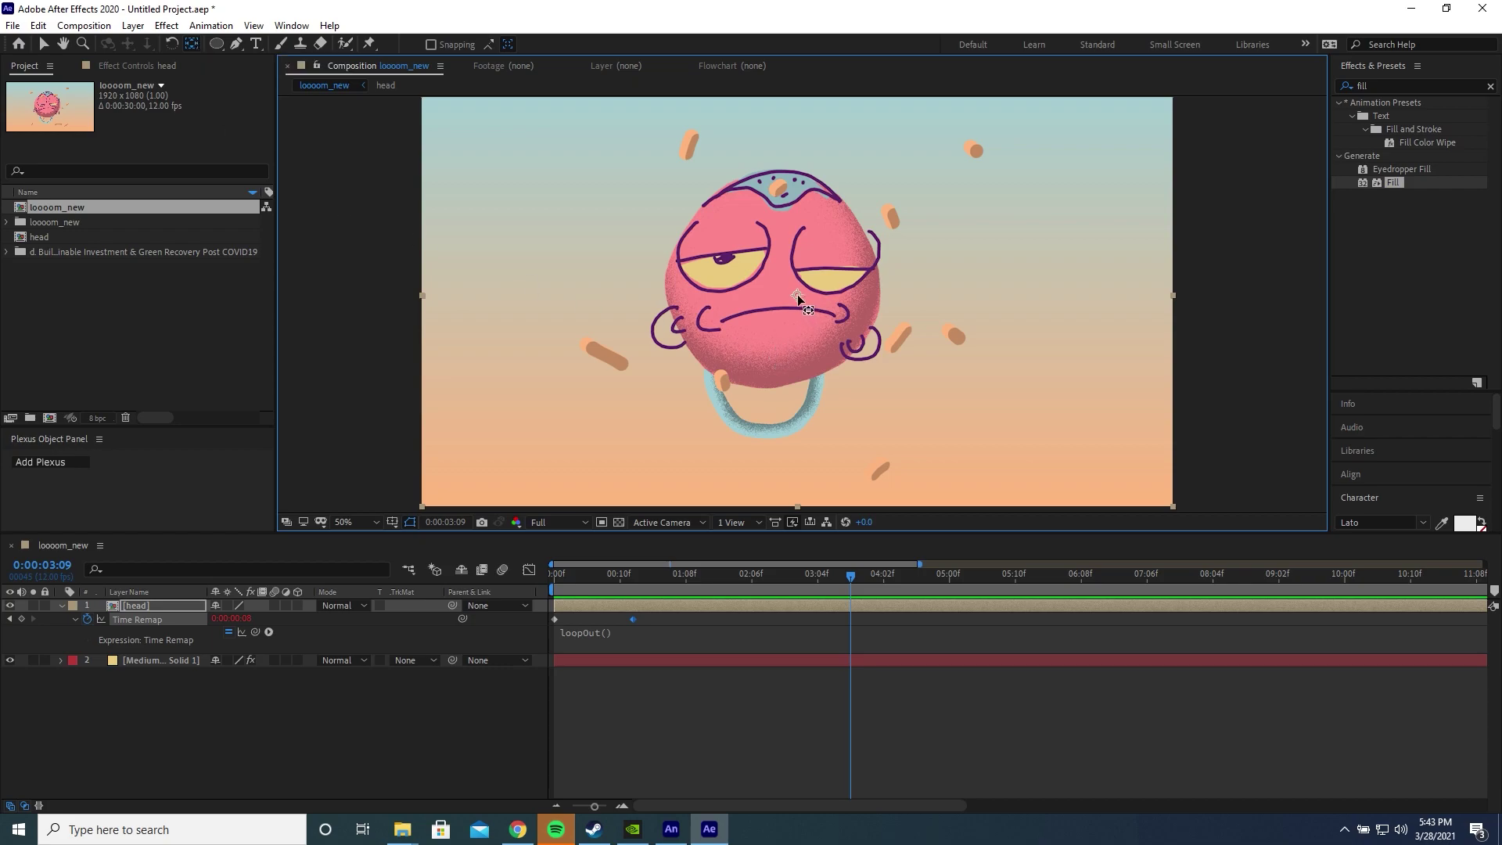
left_click(798, 298)
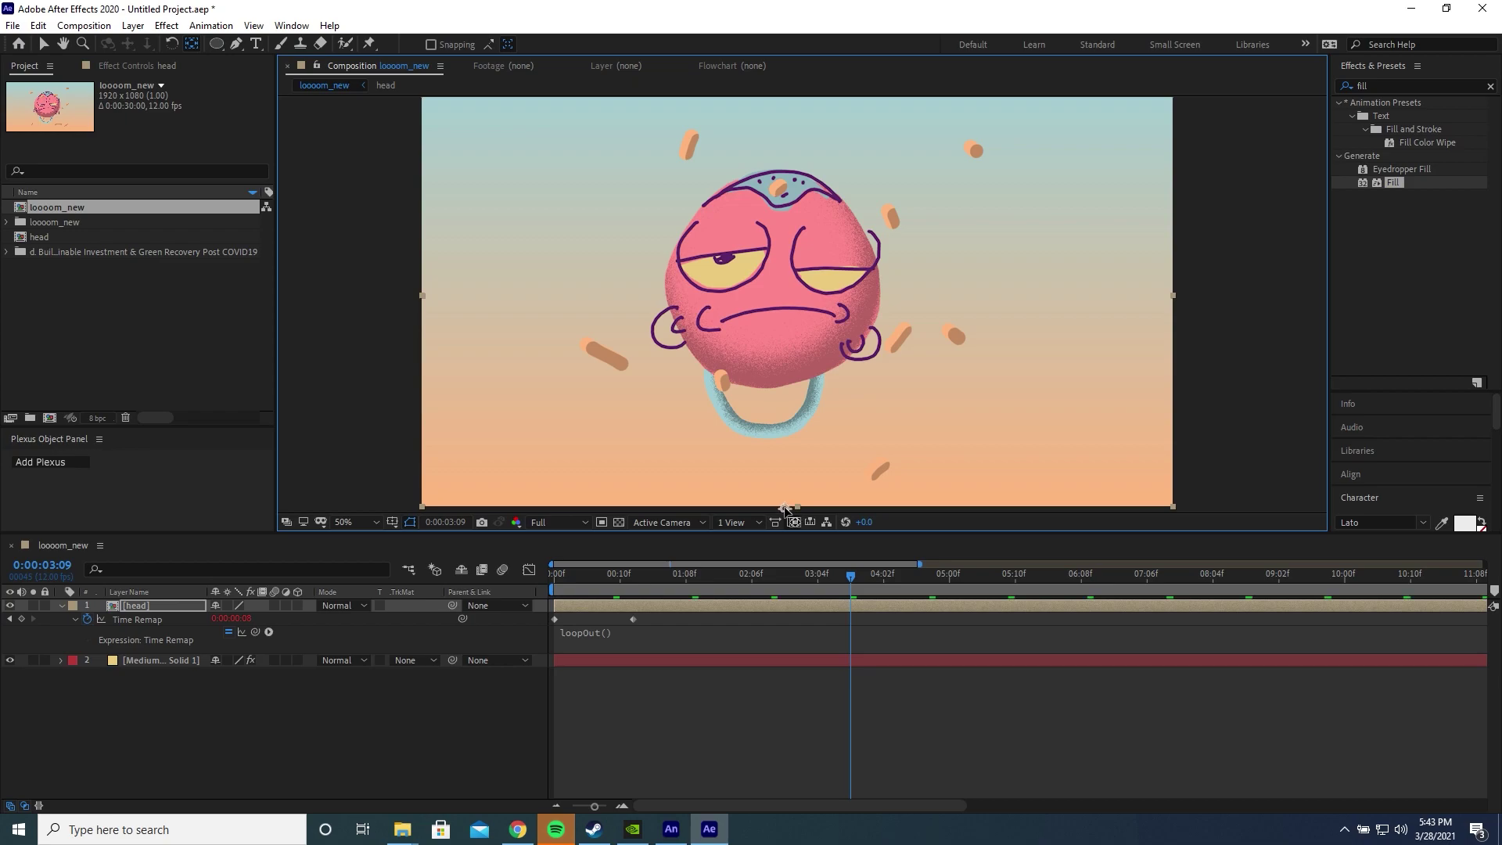
- Show the head's Rotation, move its keyframe to 4 seconds, and set 180° at 0s
left_click(147, 604)
key("r")
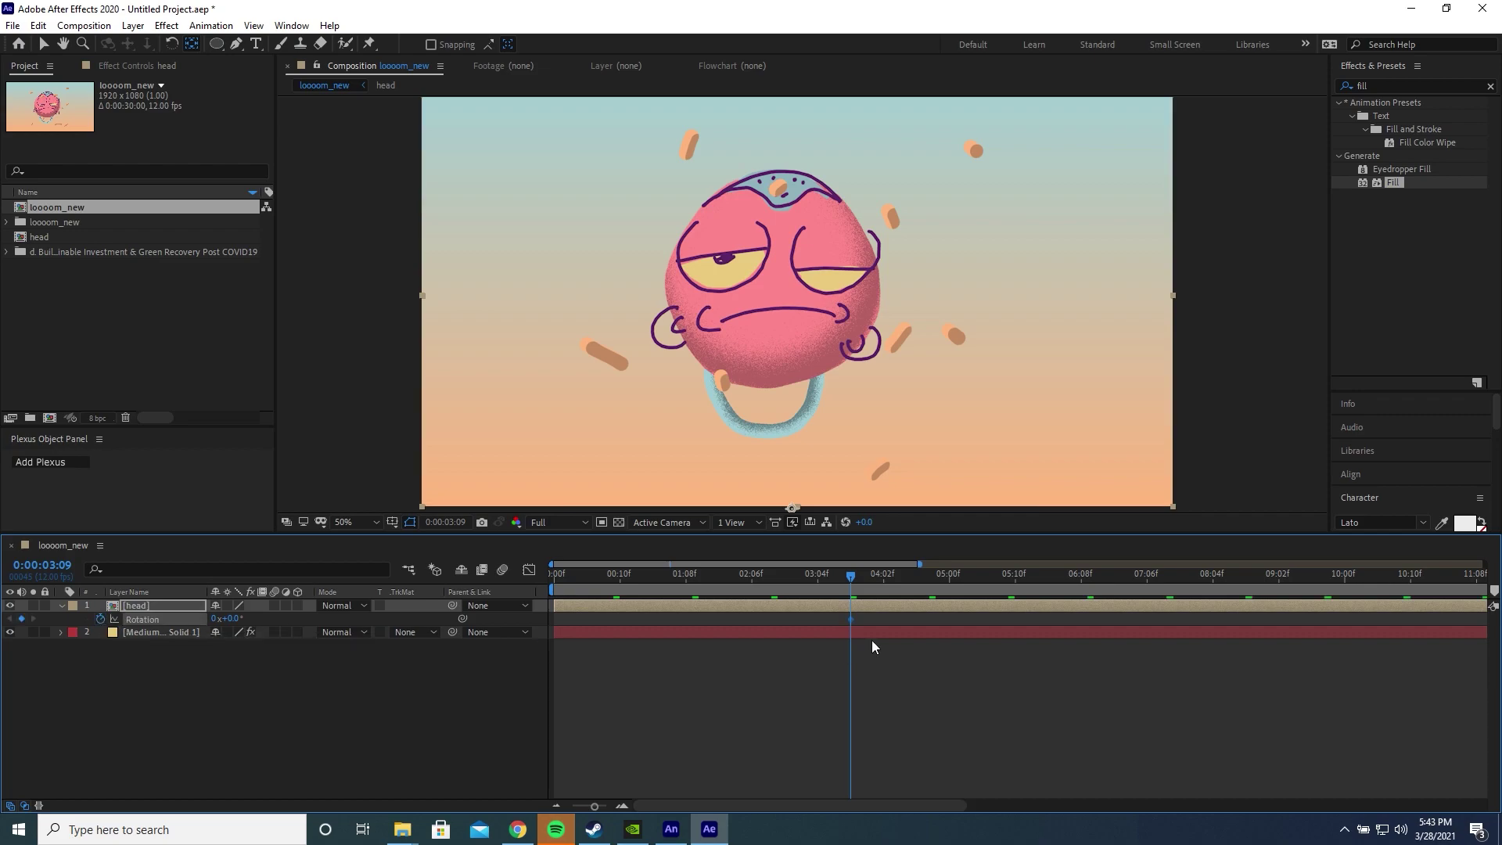
scroll(852, 621, "down", 2)
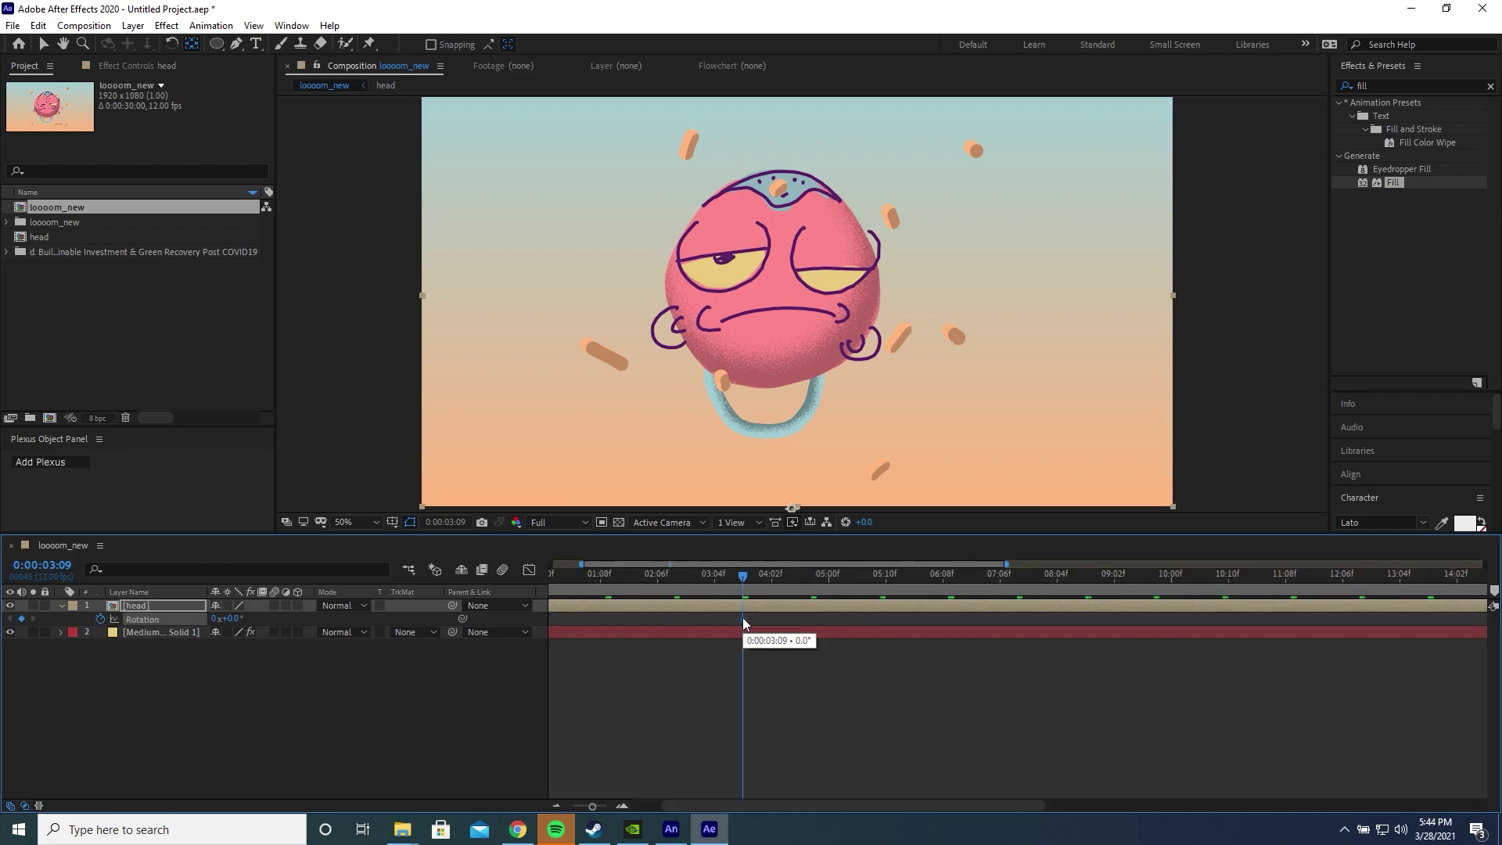
left_click_drag(830, 625, 678, 626)
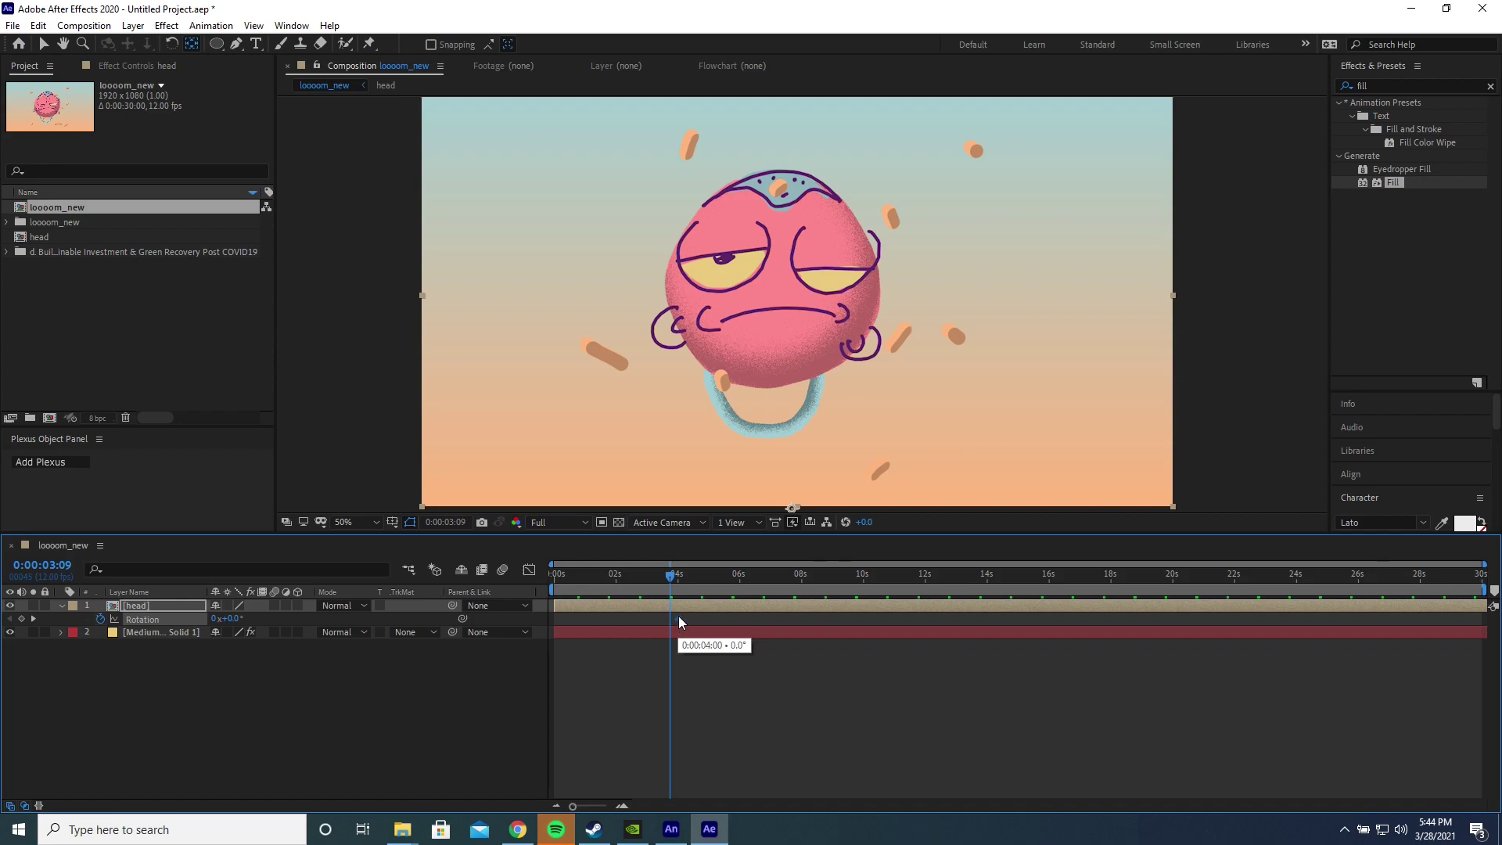
key("Home")
left_click_drag(233, 619, 254, 619)
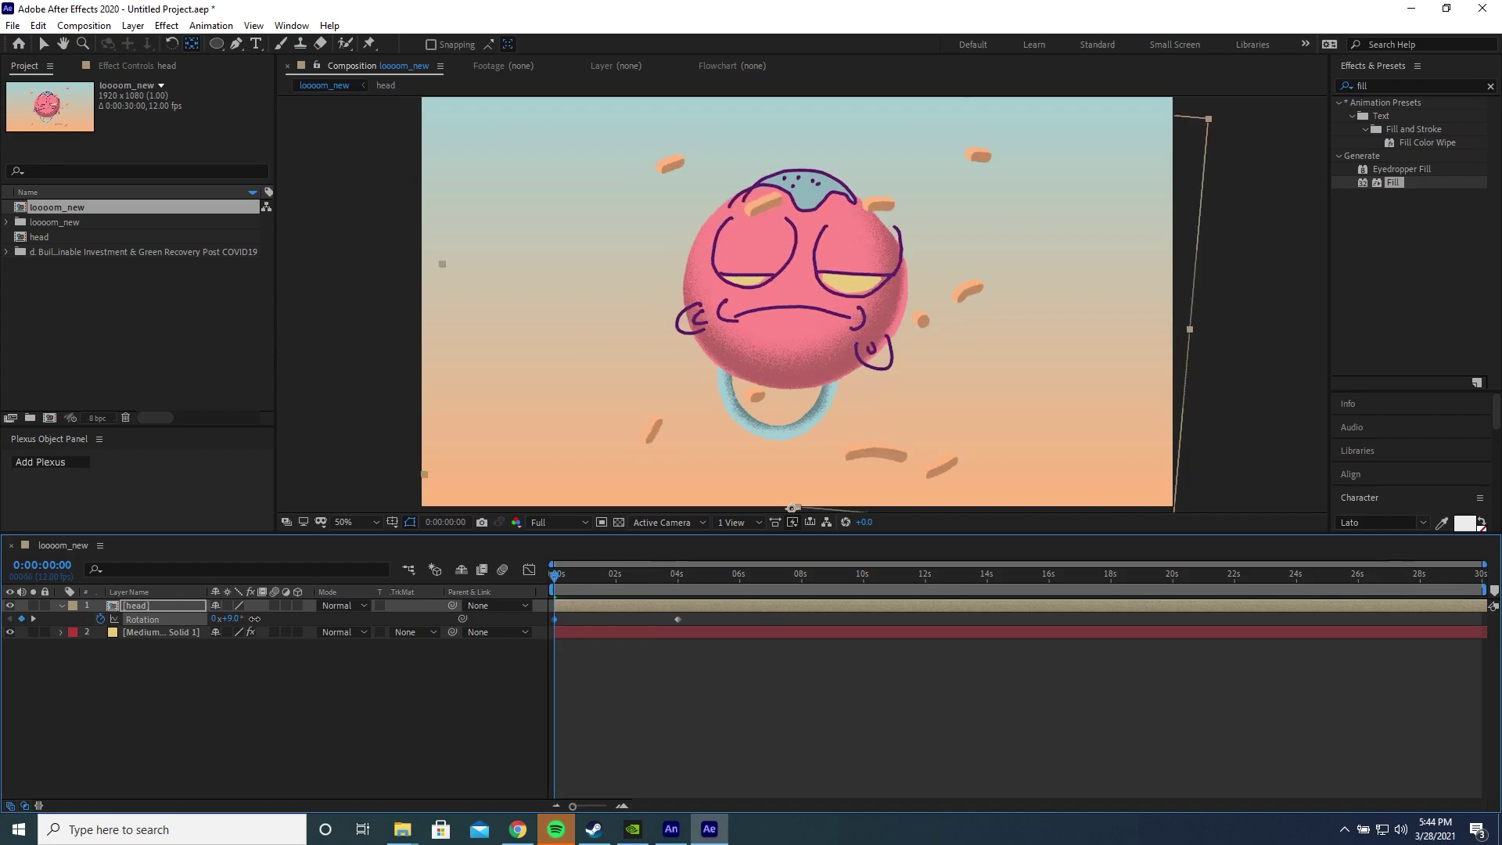
left_click(231, 619)
type("180")
key("Return")
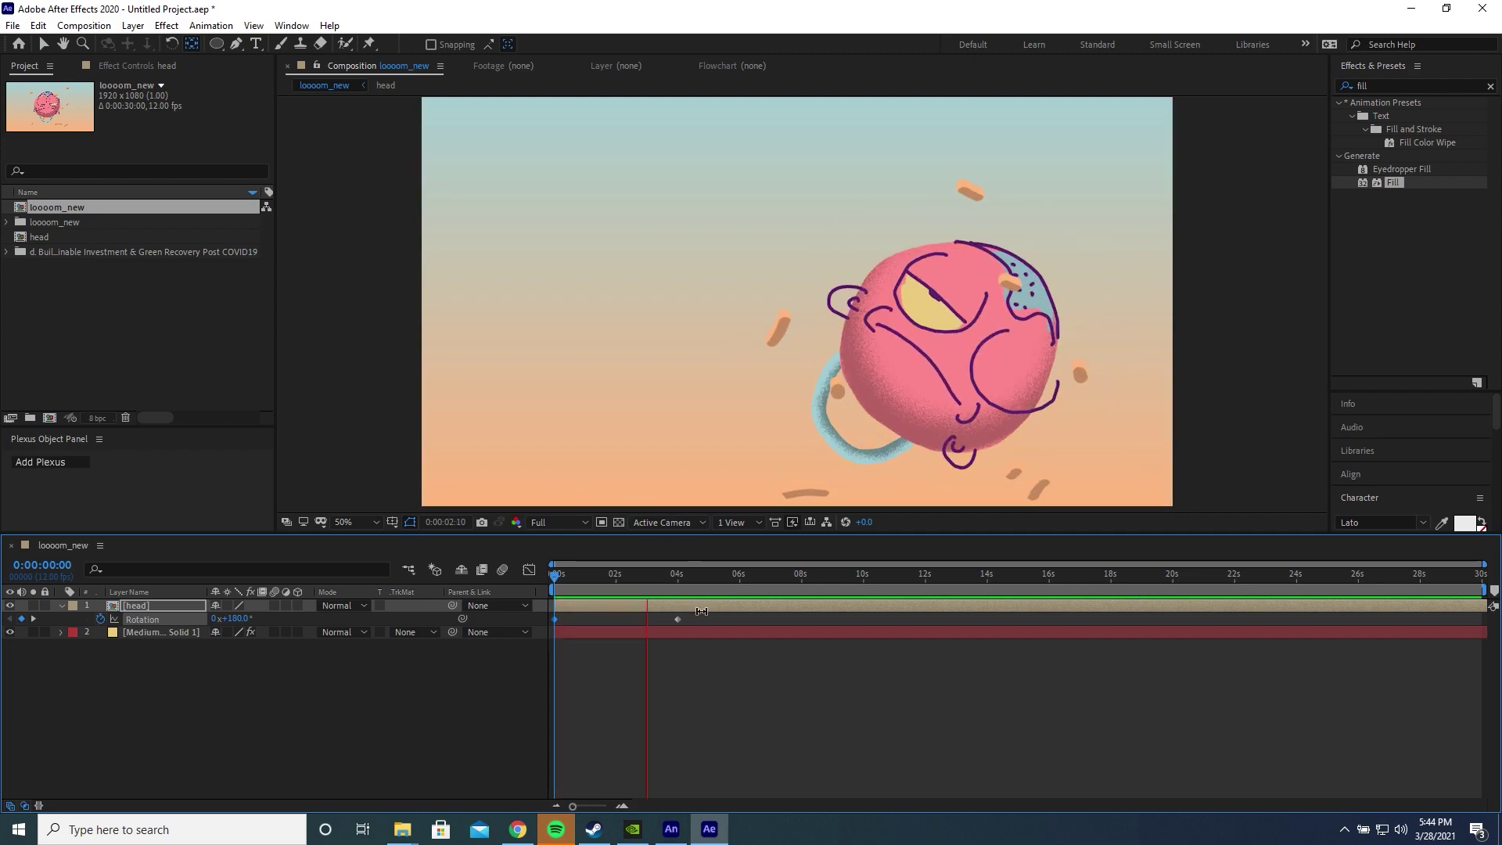
key("space")
- Move the second rotation keyframe to about 8 seconds, enter -9180 as its value, and preview
left_click(679, 577)
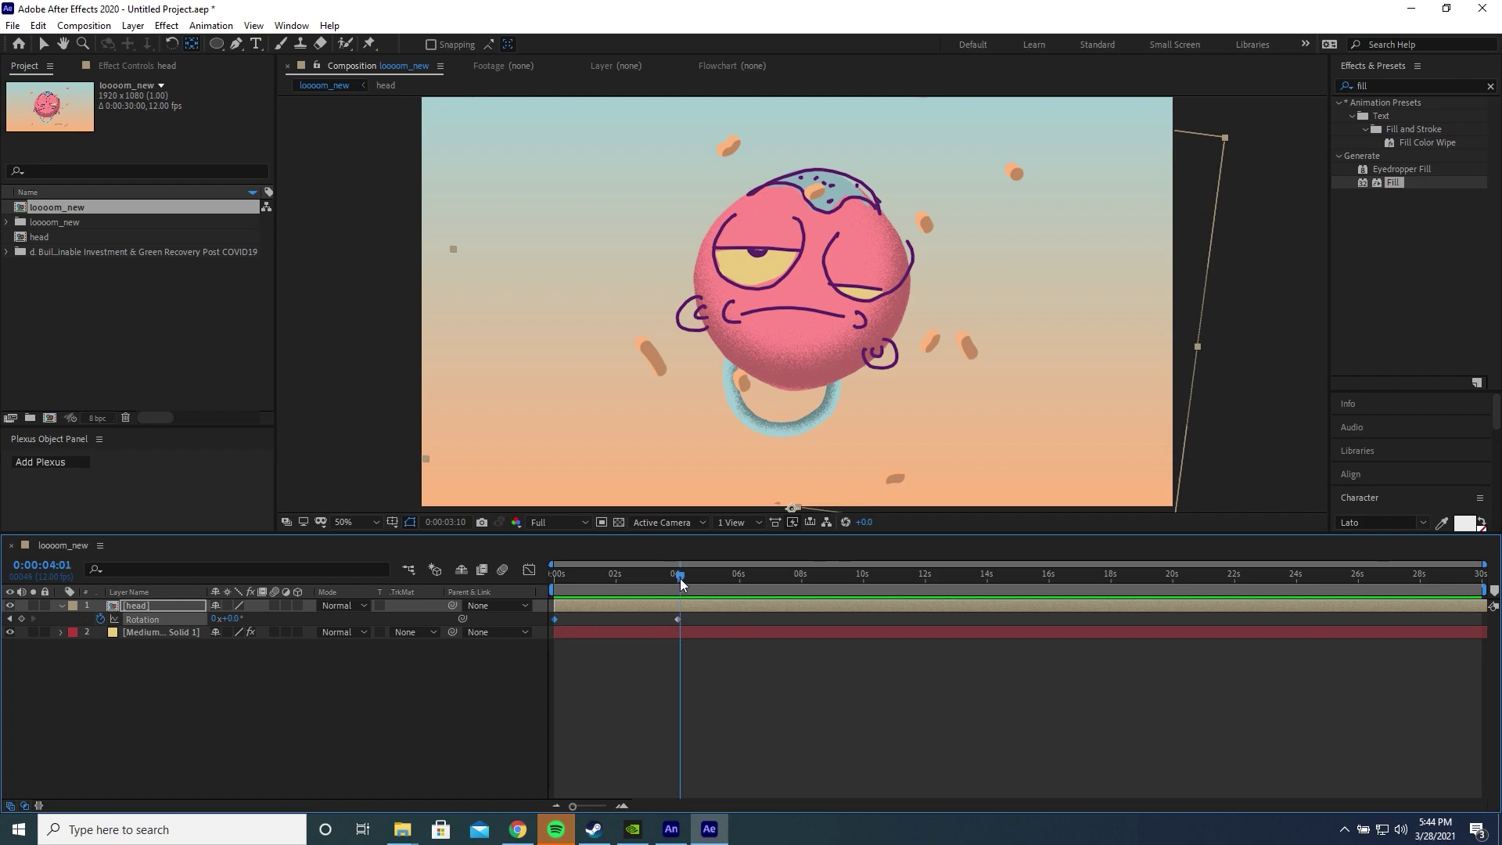
left_click_drag(677, 619, 801, 618)
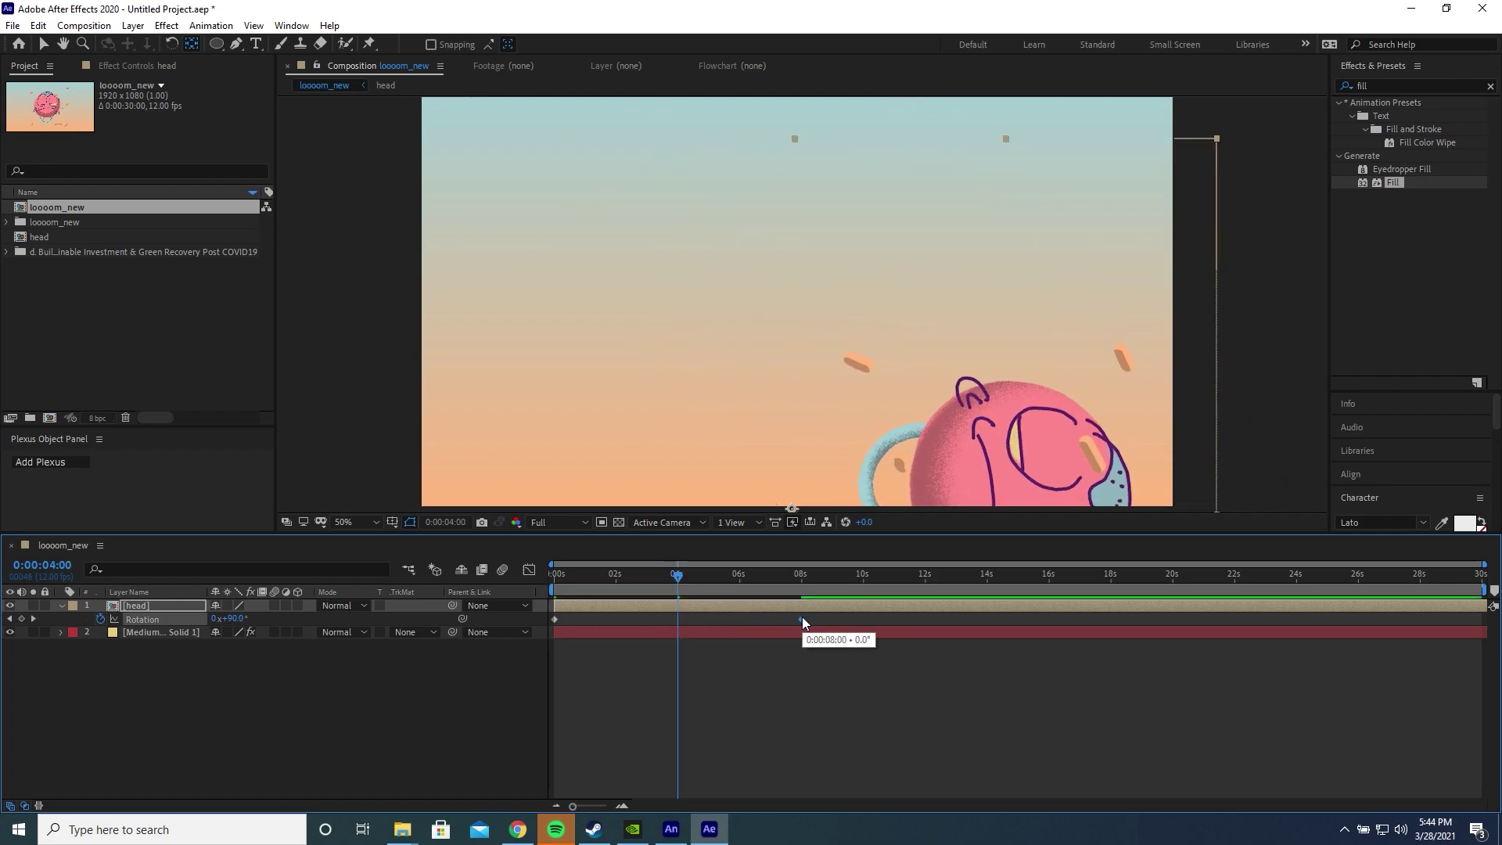
left_click(800, 577)
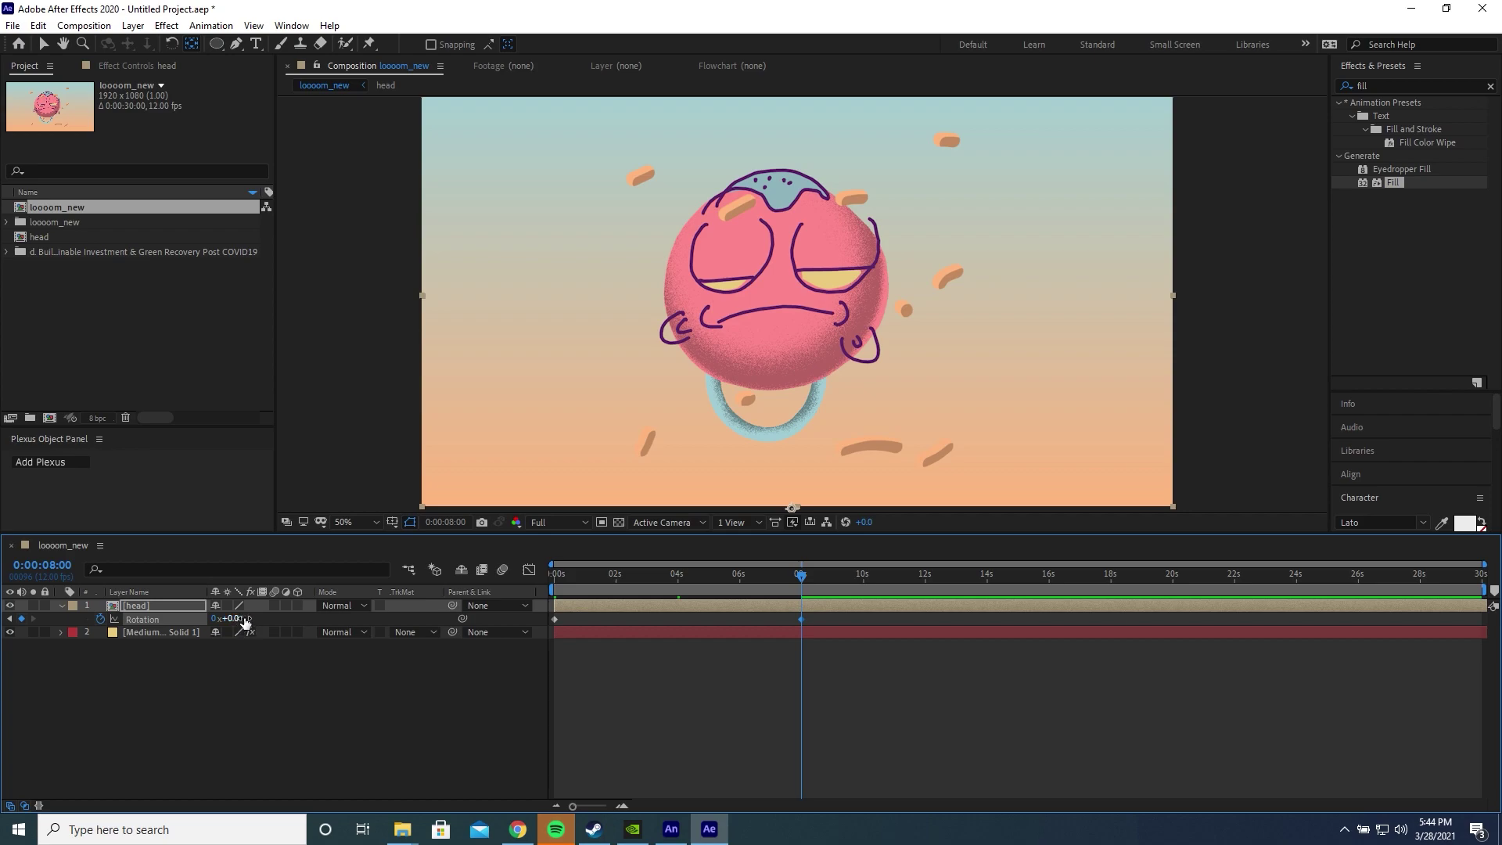
left_click_drag(234, 618, 183, 641)
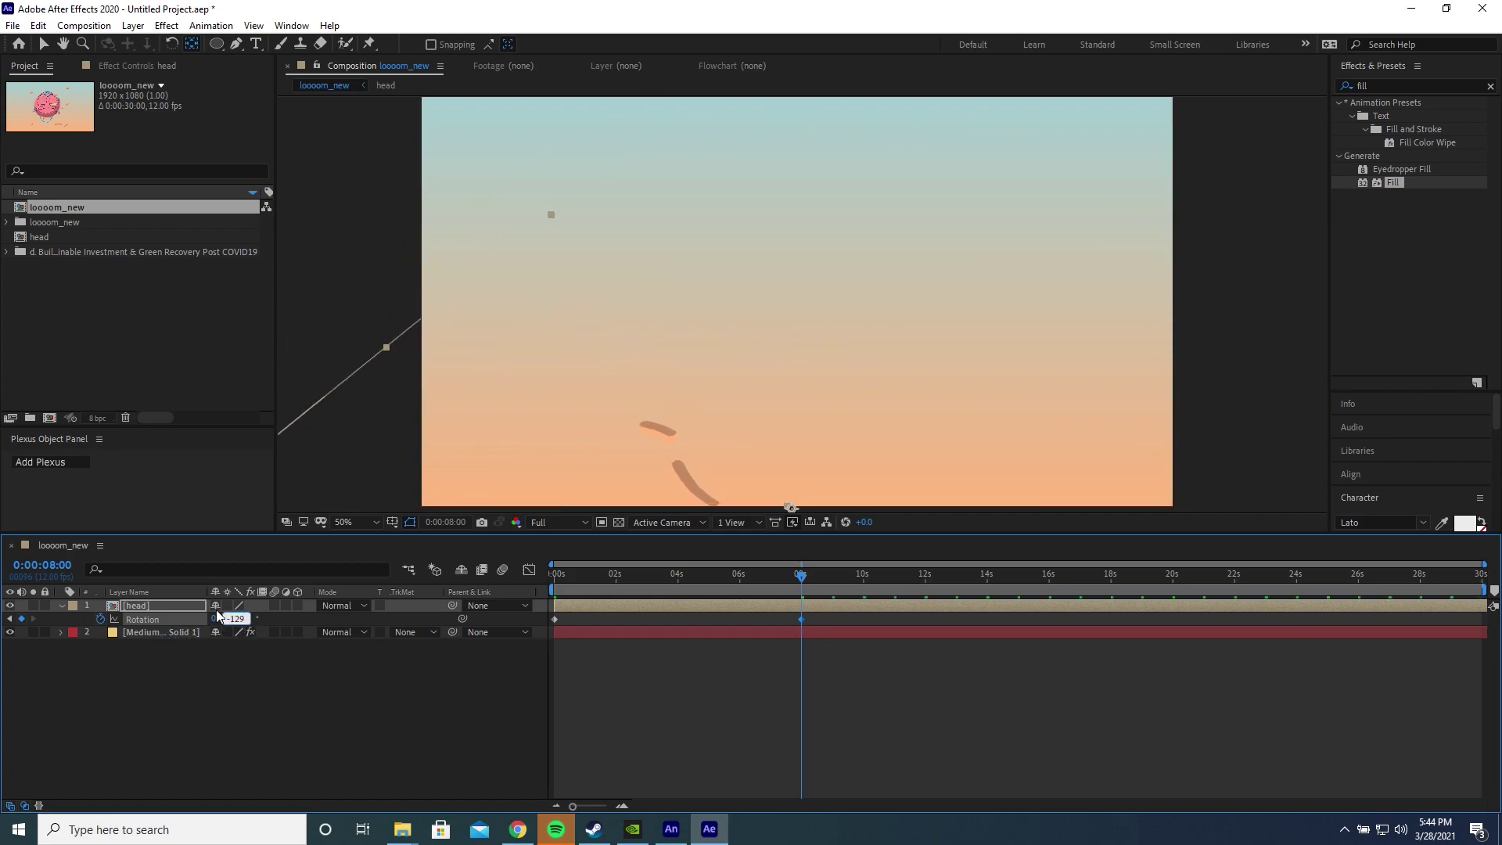
type("-9")
type("180")
key("Return")
key("space")
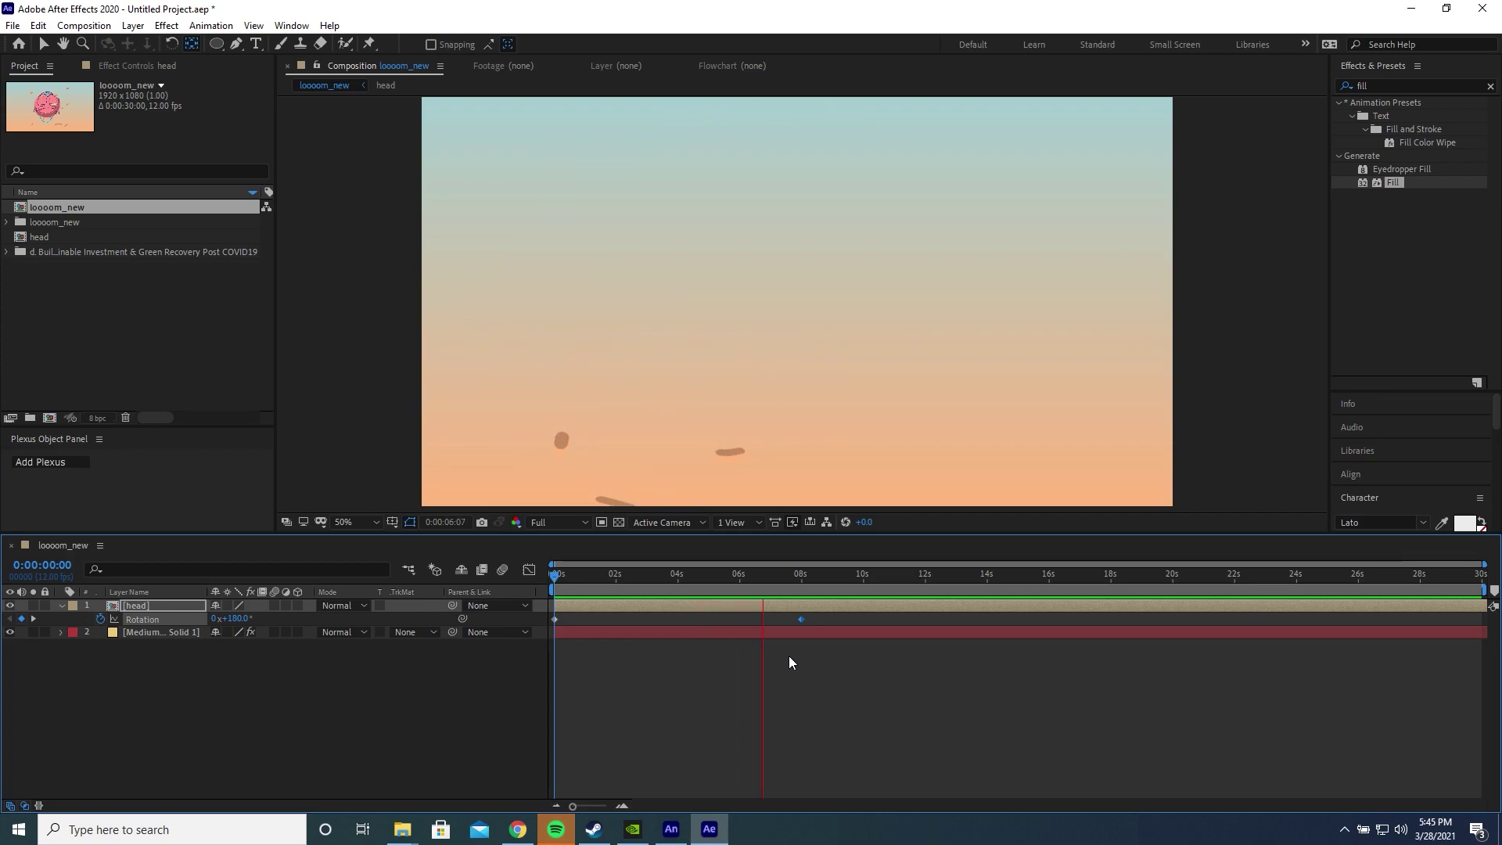
key("space")
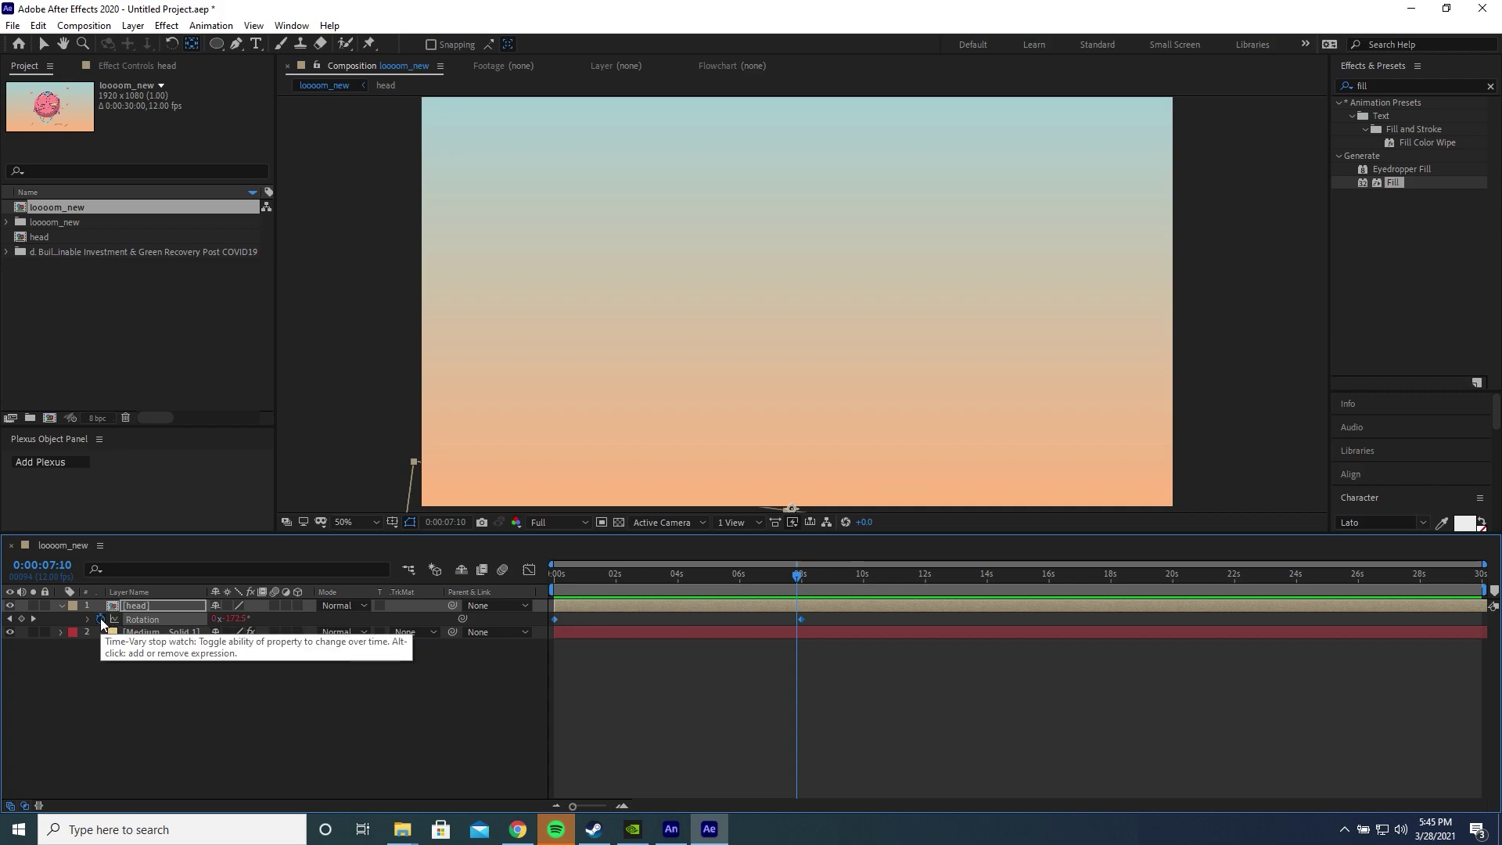
- Add a loopOut() expression to the head's Rotation property
left_click(101, 618, "alt")
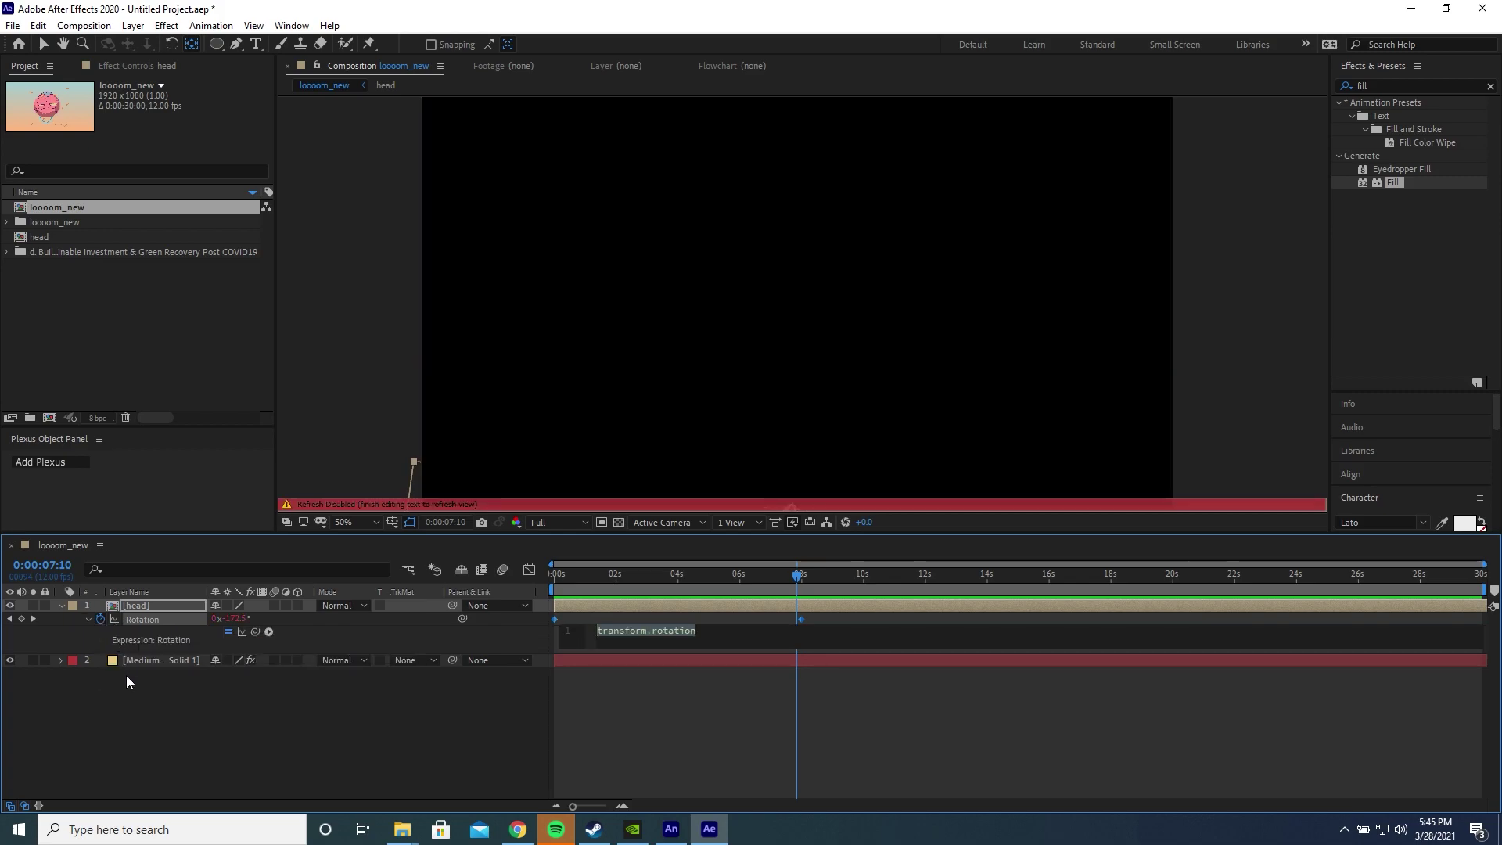
type("loopOut()")
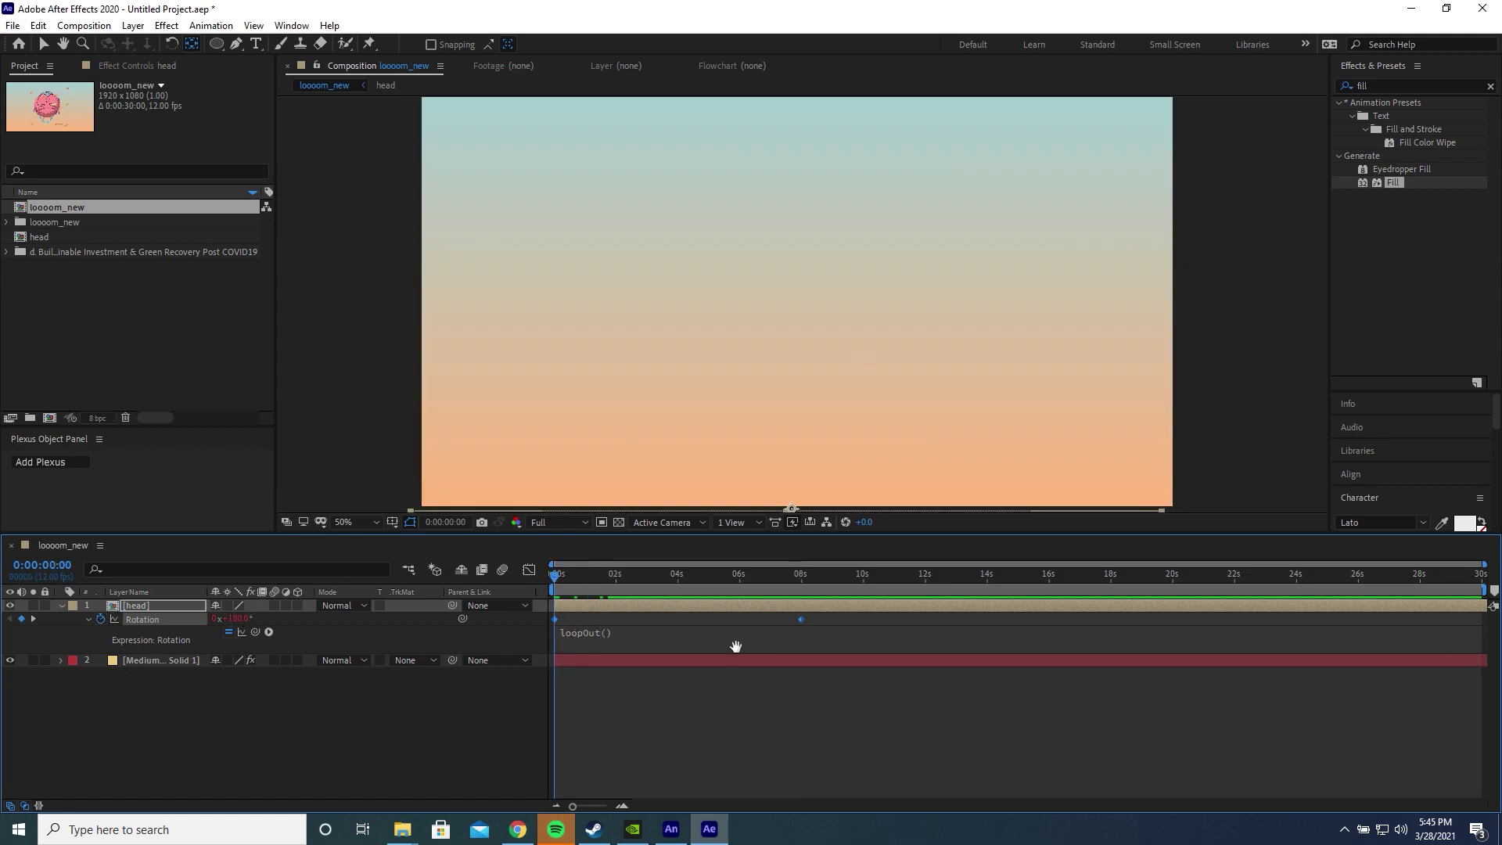
left_click(676, 575)
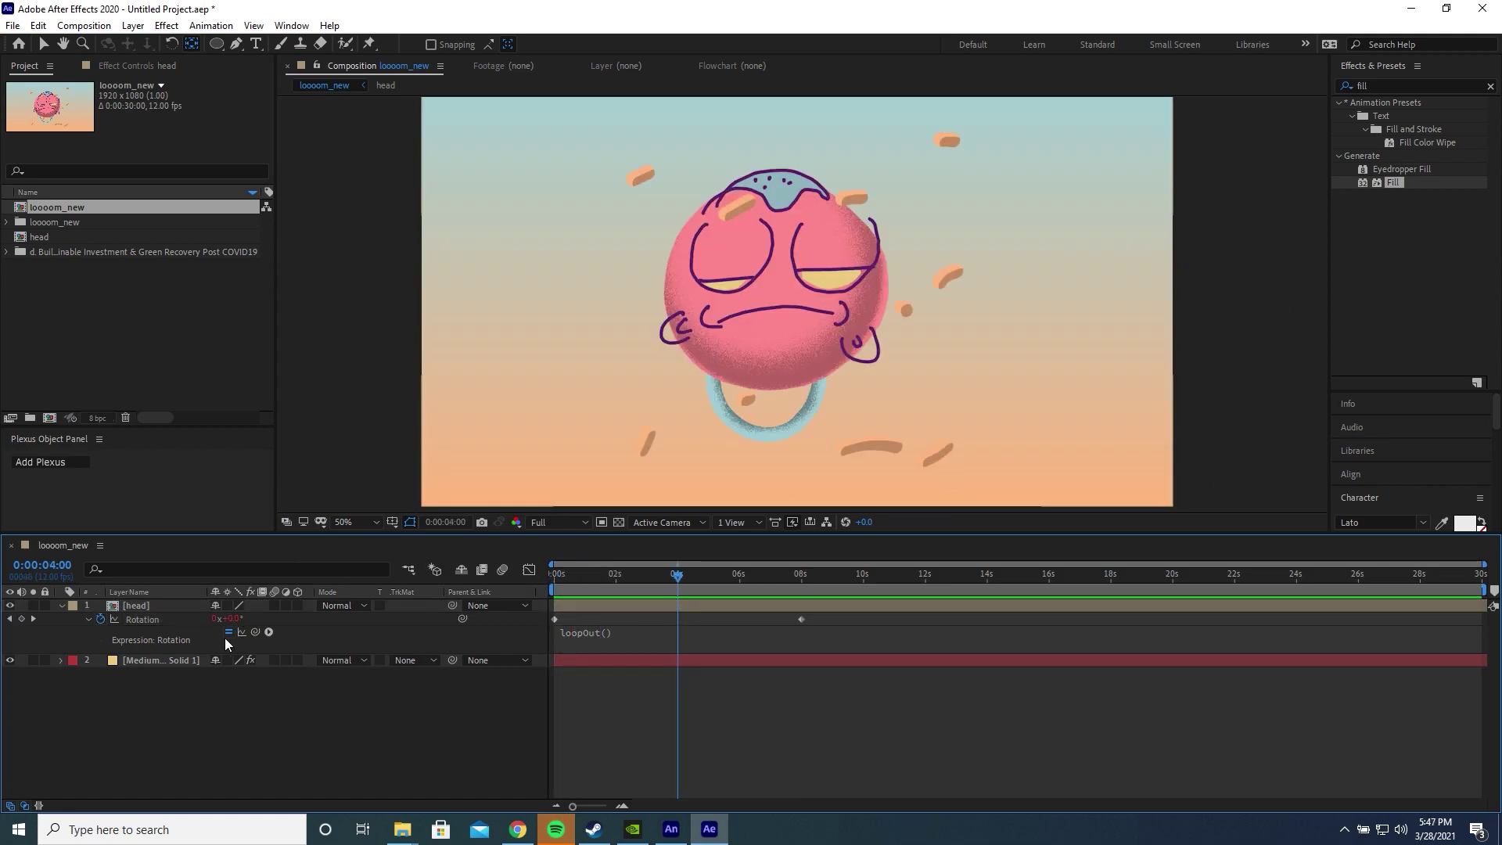
- Add a Rotation keyframe at 4 seconds and preview the animation
left_click(162, 618)
left_click(211, 26)
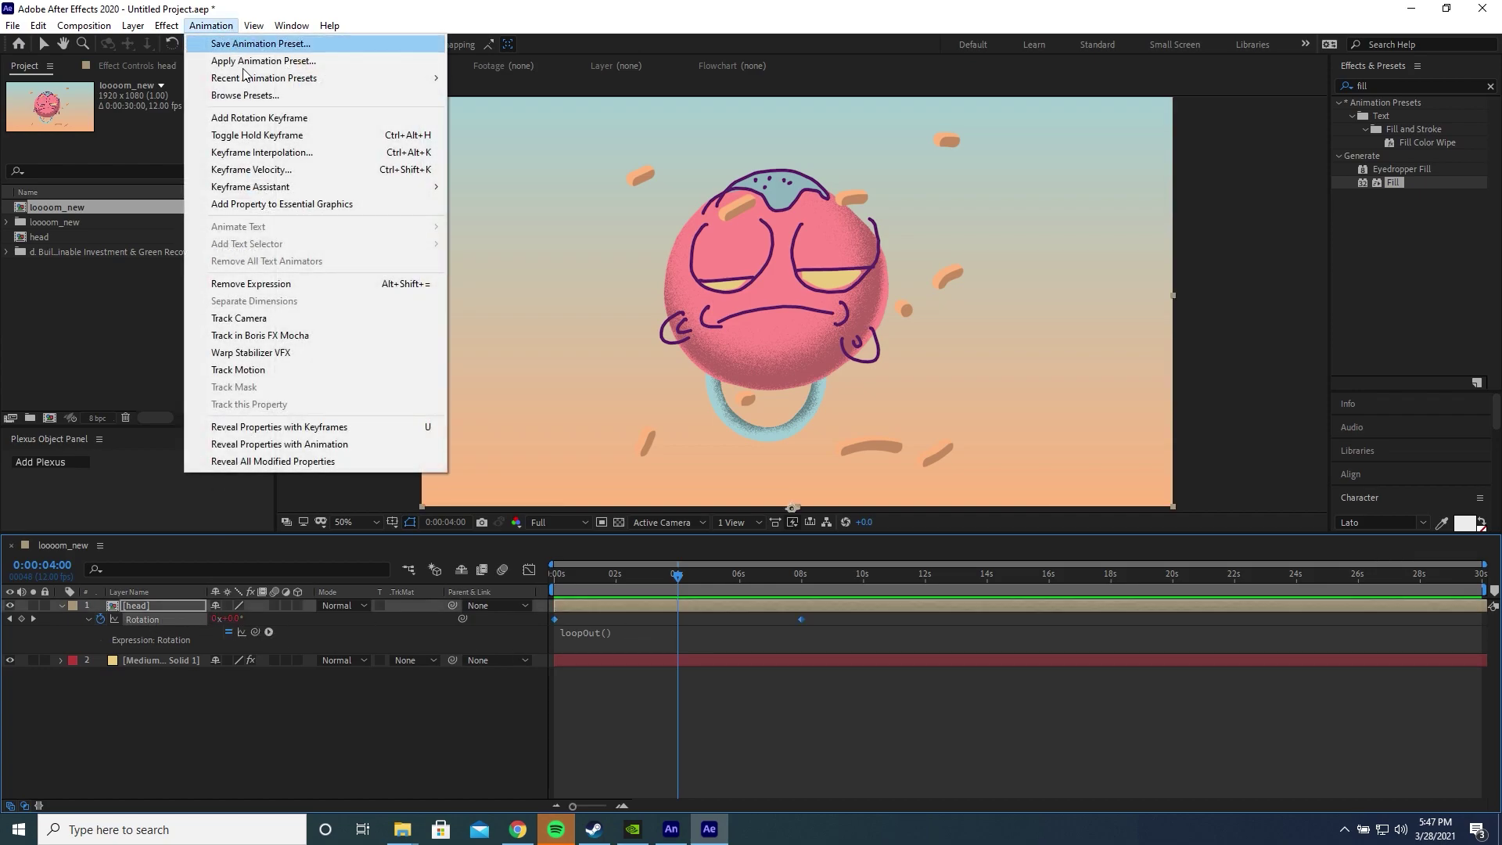
left_click(247, 118)
key("space")
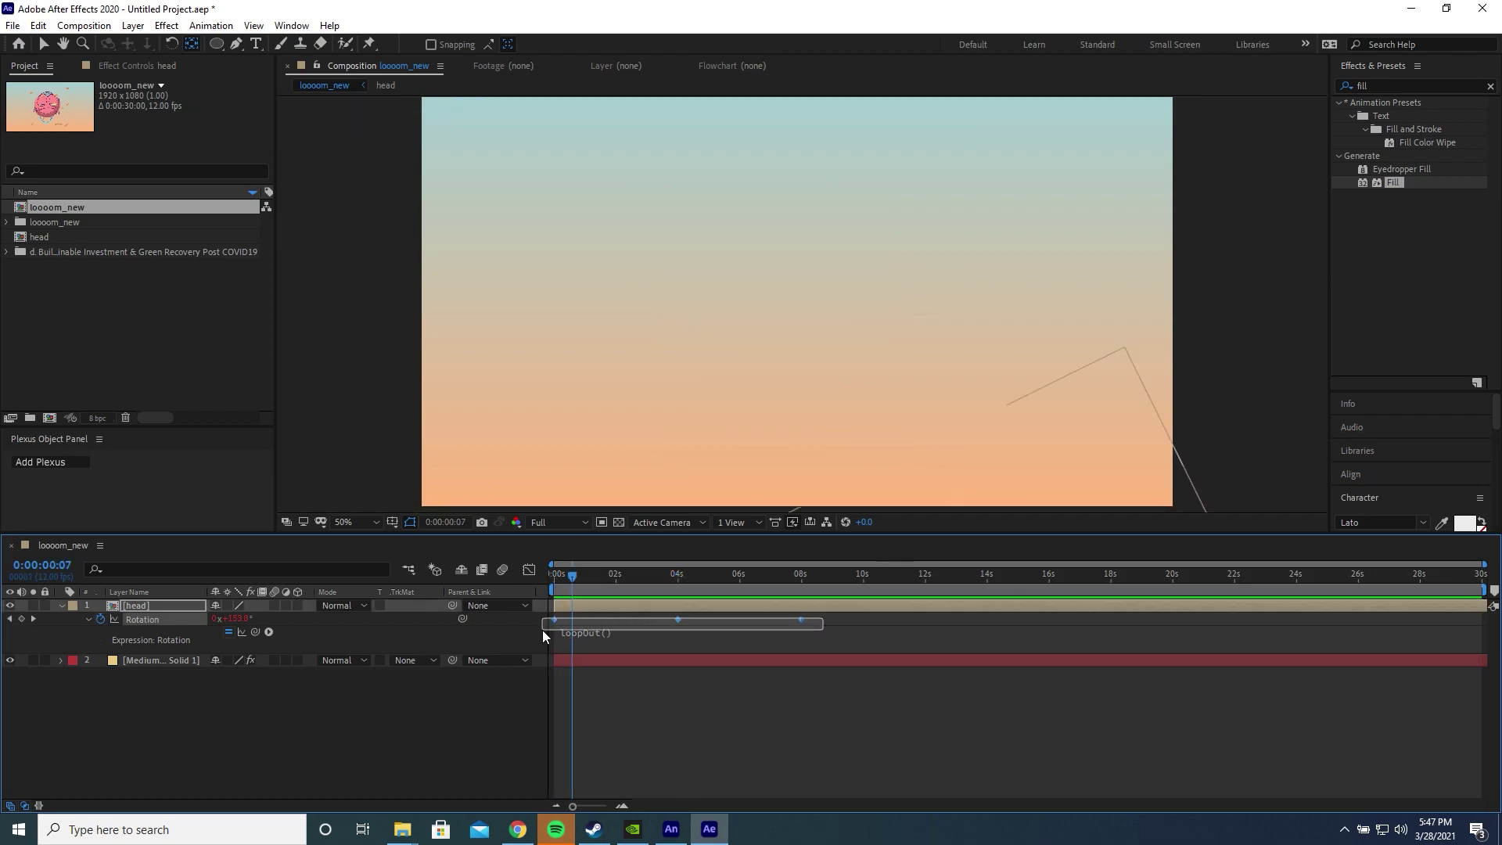
- Easy-ease all three Rotation keyframes, show the speed graph, and preview
left_click_drag(543, 631, 541, 631)
key("F9")
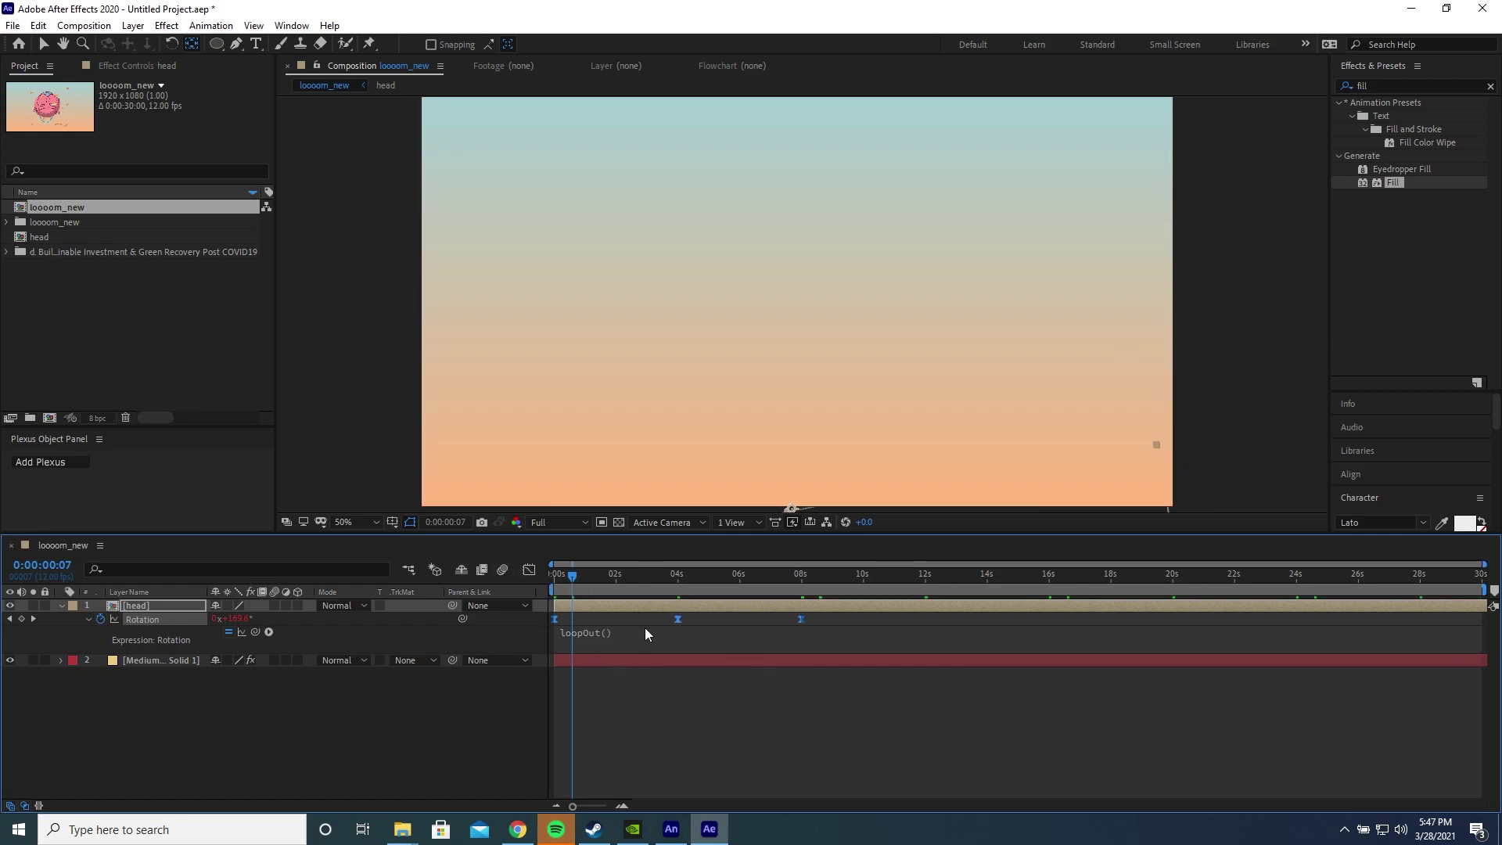
left_click(531, 571)
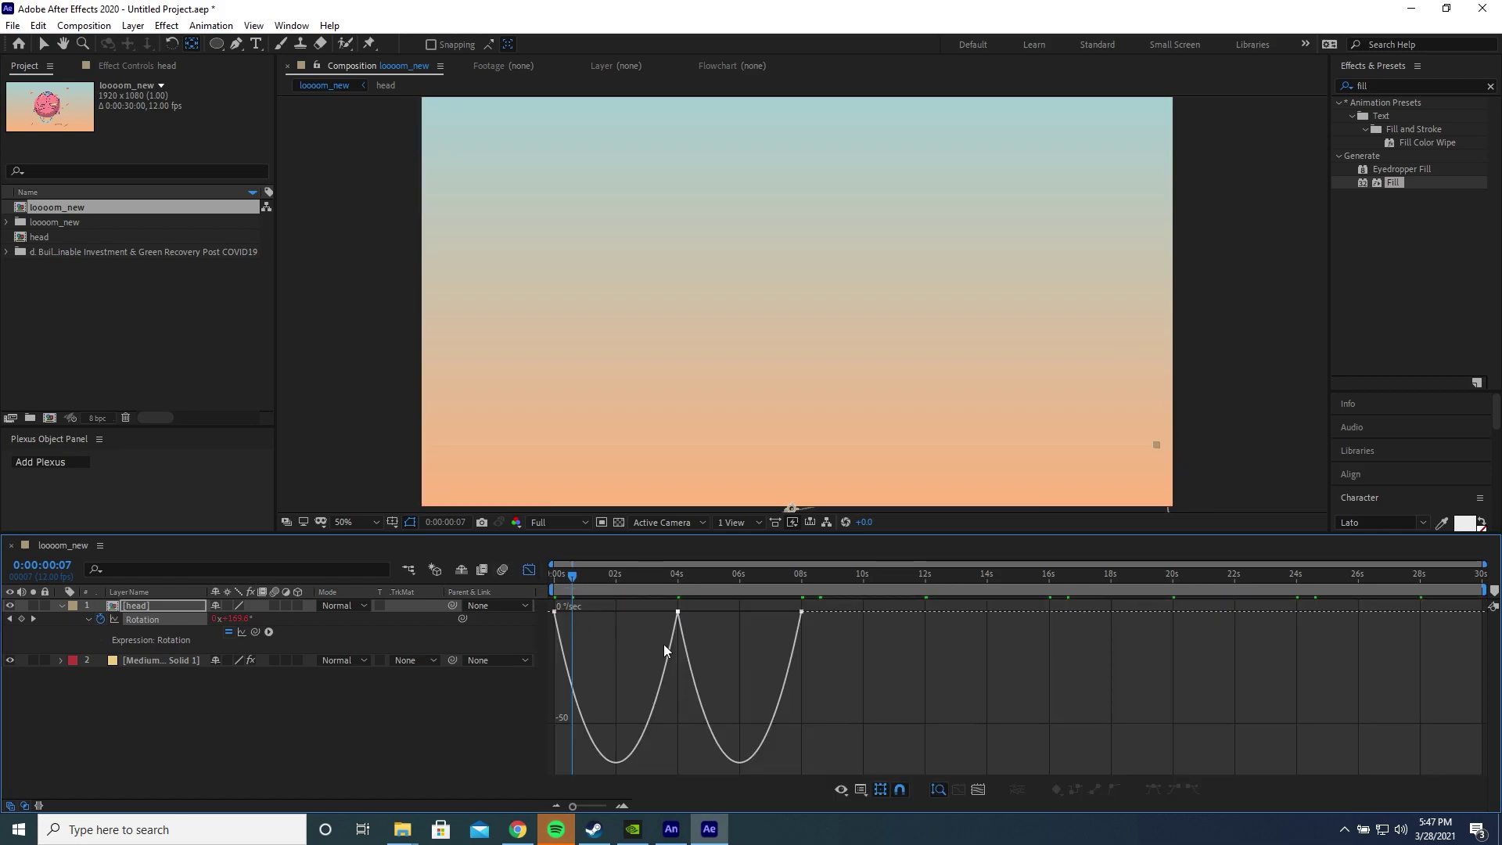
left_click_drag(572, 580, 538, 576)
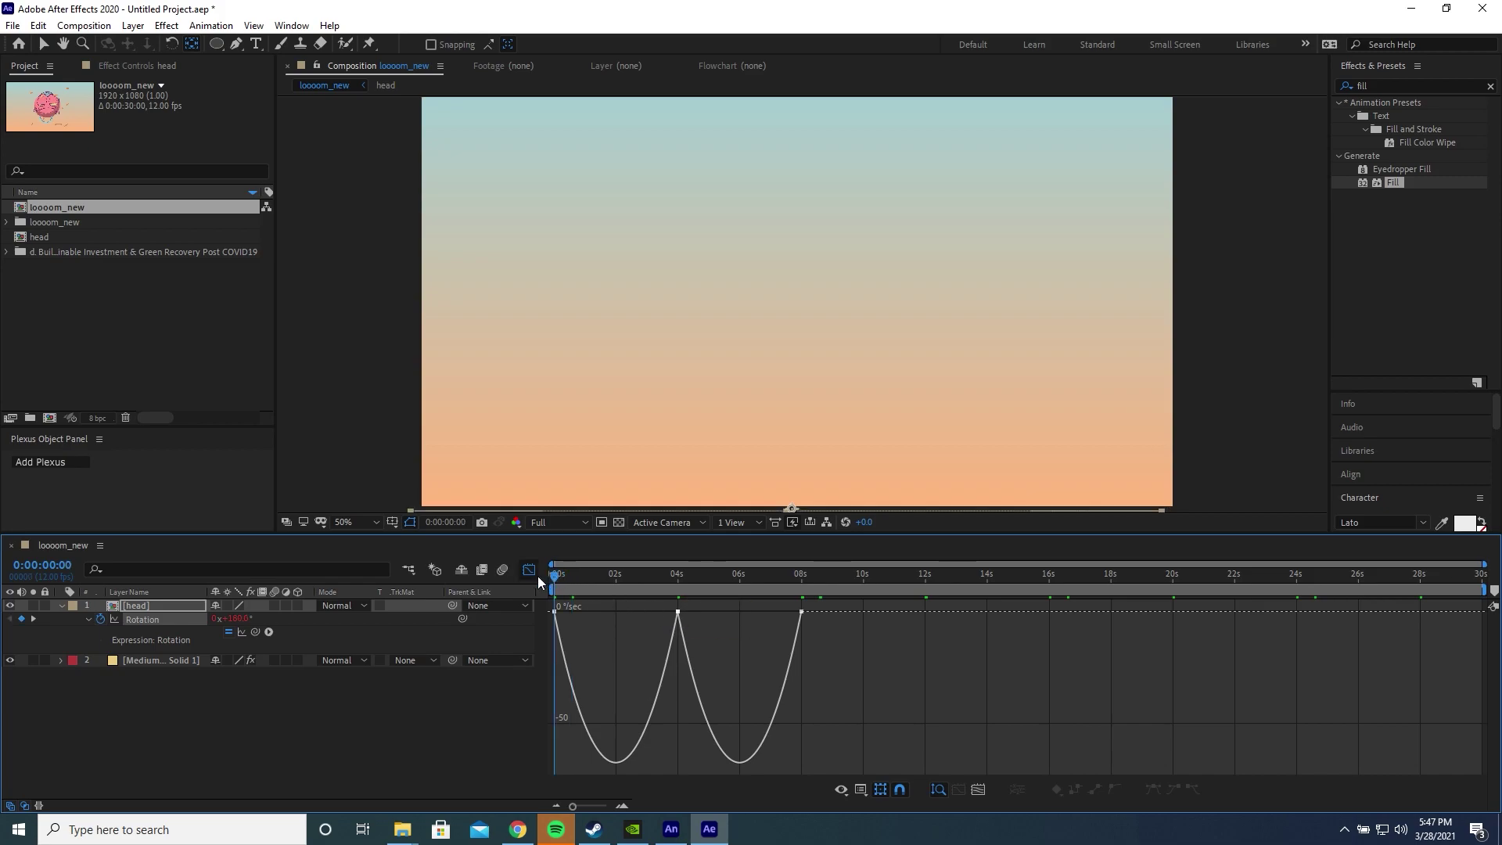
key("space")
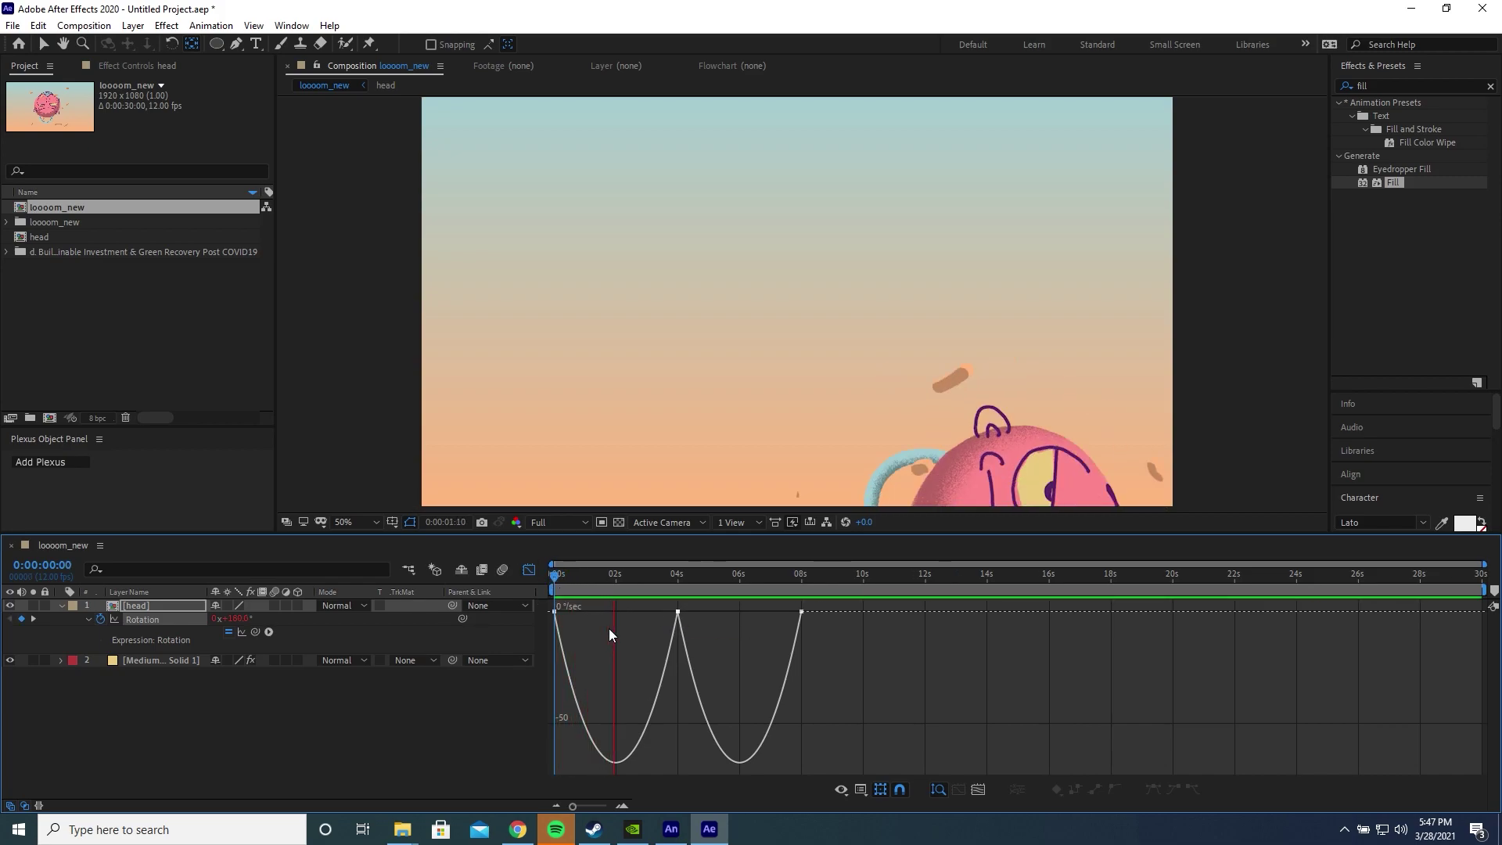
key("space")
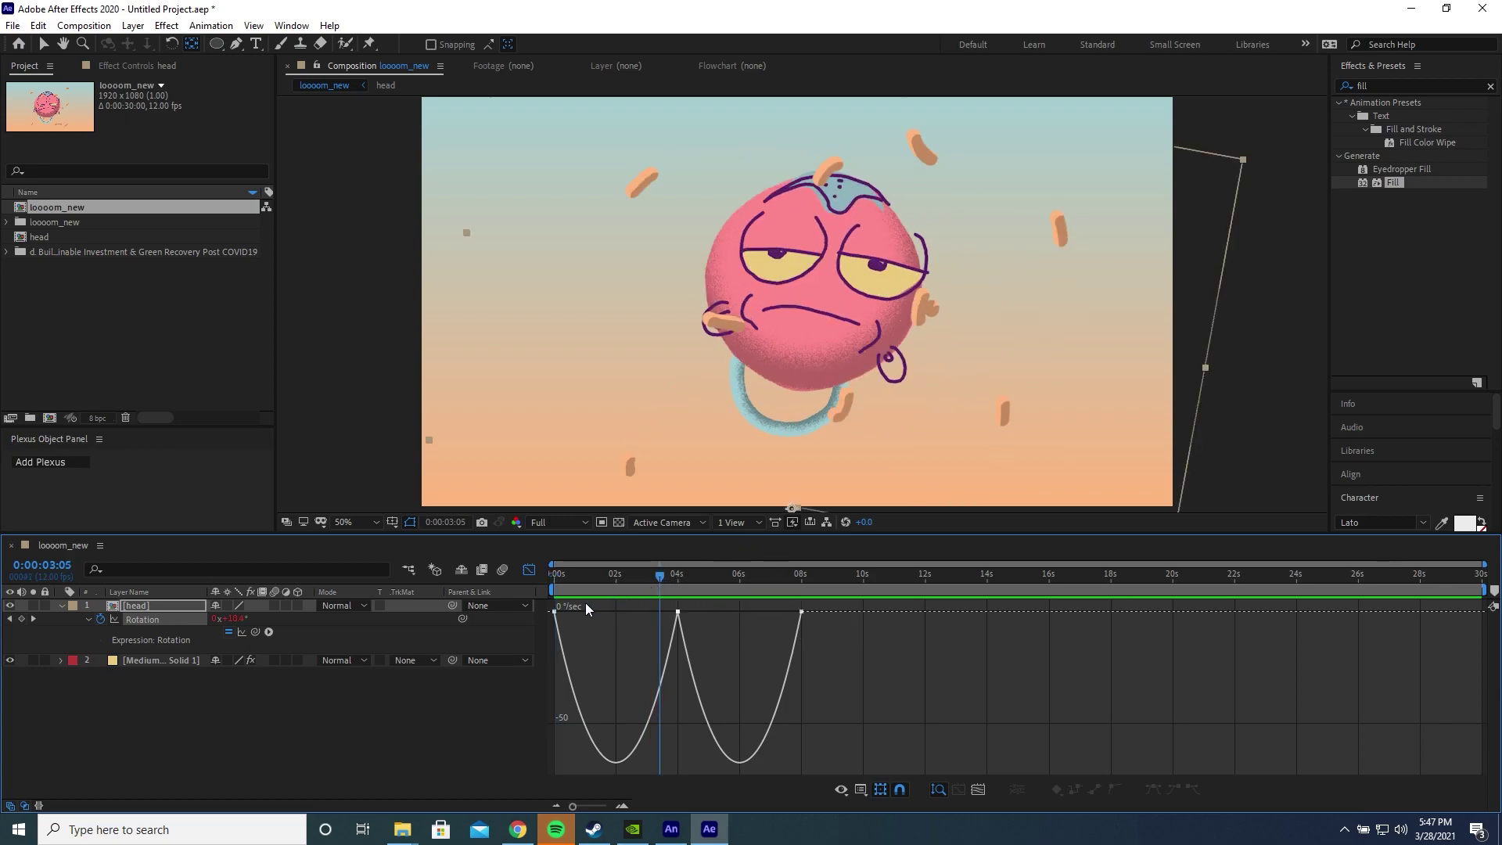
- Widen the 4-second keyframe's speed influence to about 57% and preview
left_click(555, 611)
left_click(556, 573)
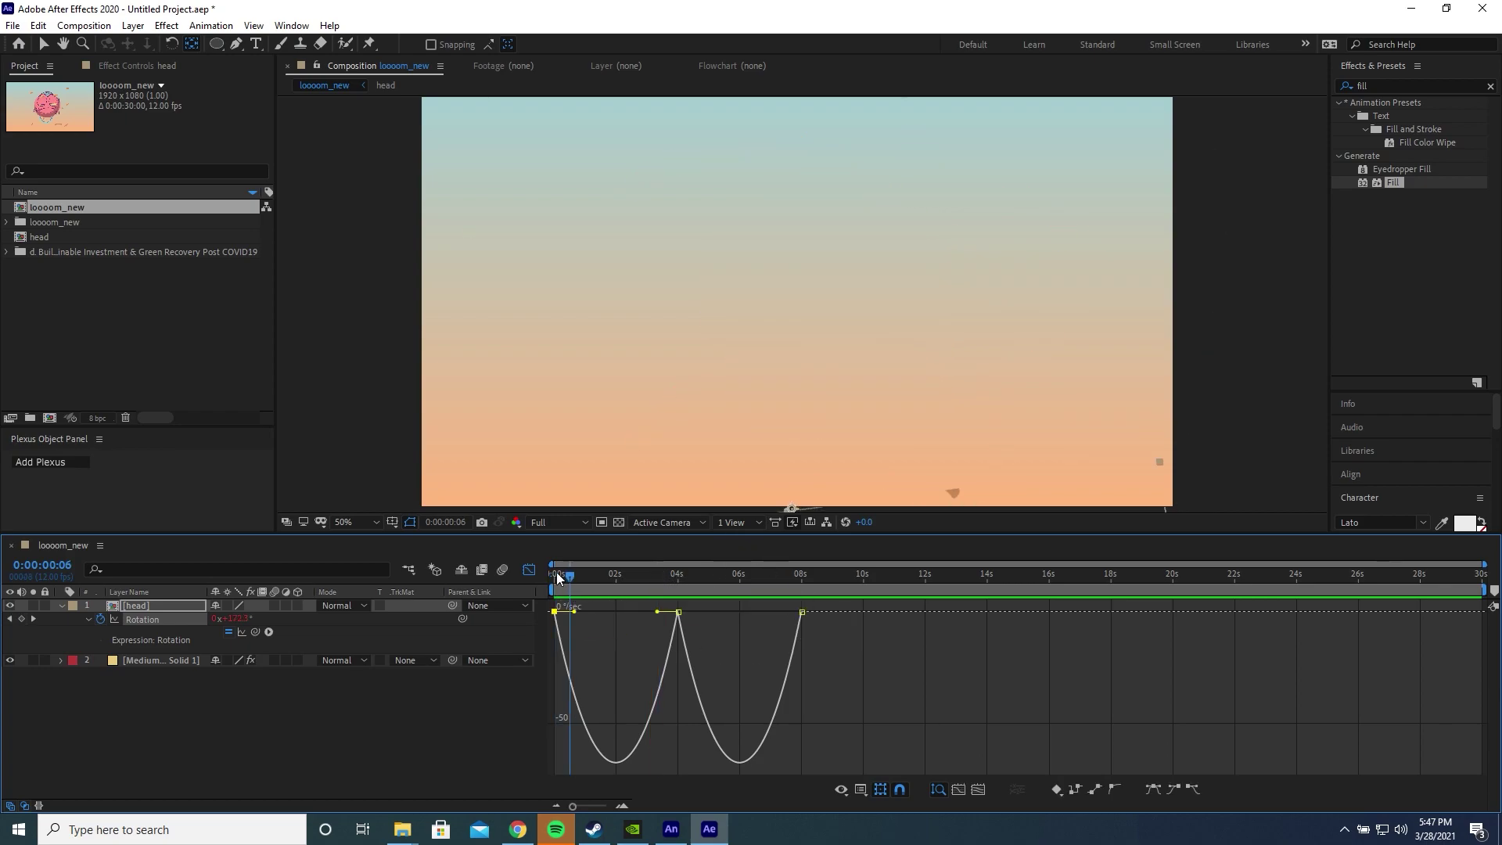
left_click(559, 576)
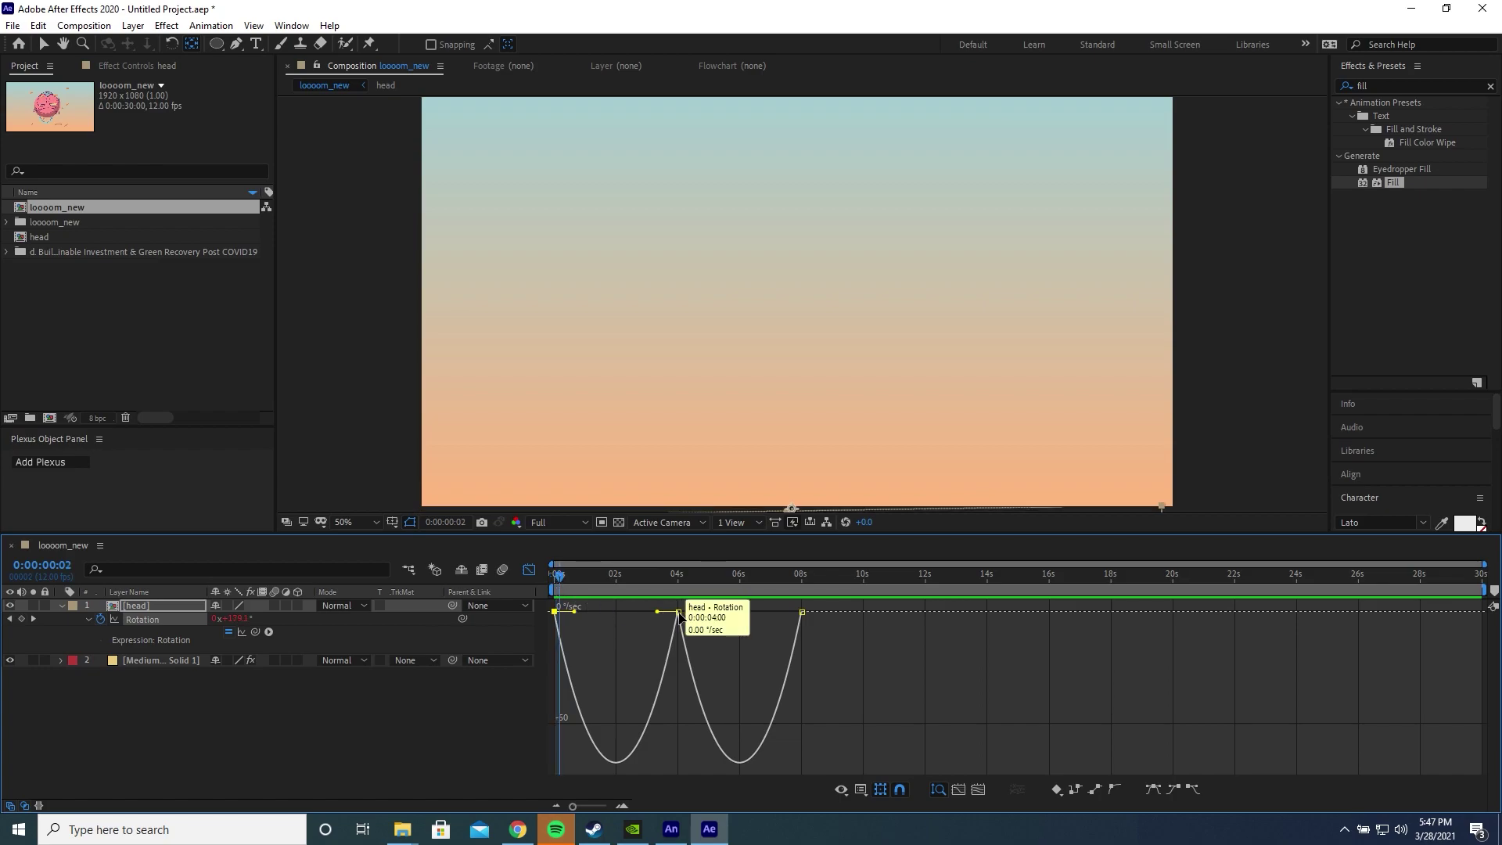
left_click(657, 611)
left_click_drag(657, 613, 748, 616)
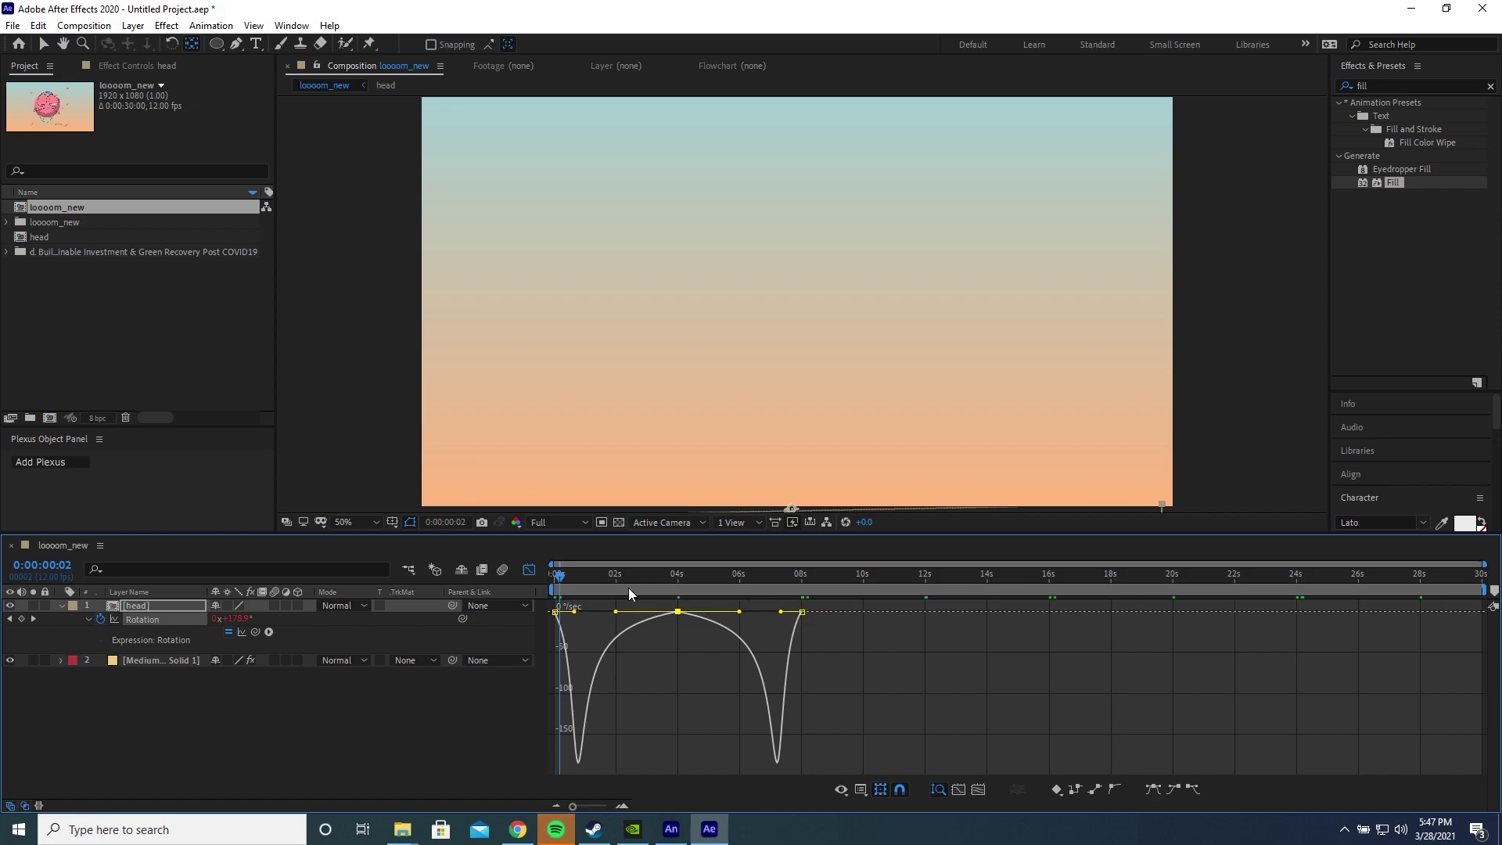
key("space")
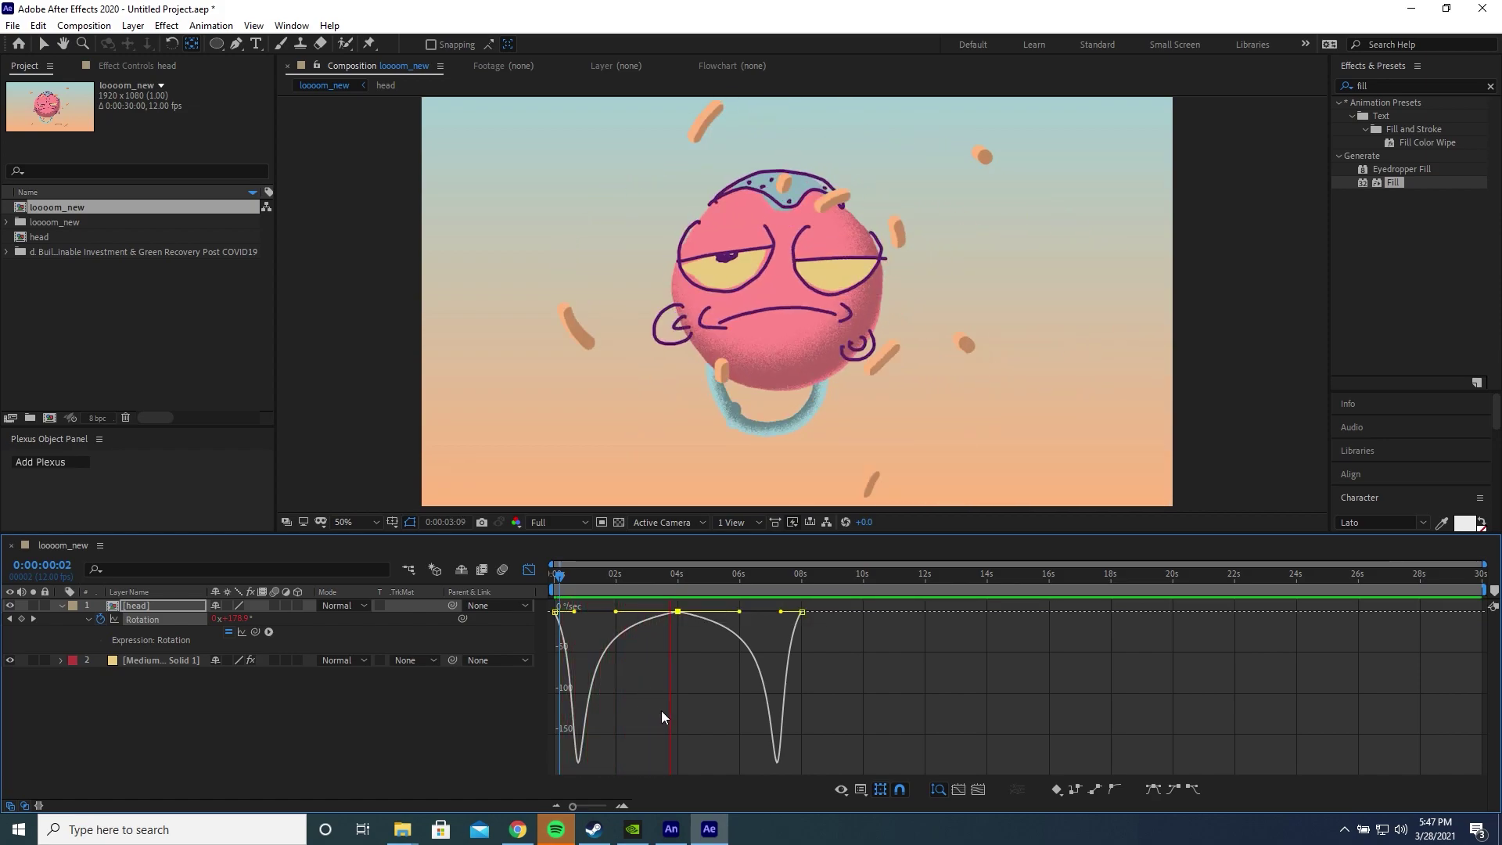
key("shift+F3")
- Pull the keyframes in so the rotation loop ends at 4 seconds, then preview
left_click_drag(820, 619, 548, 622)
left_click_drag(618, 575, 546, 591)
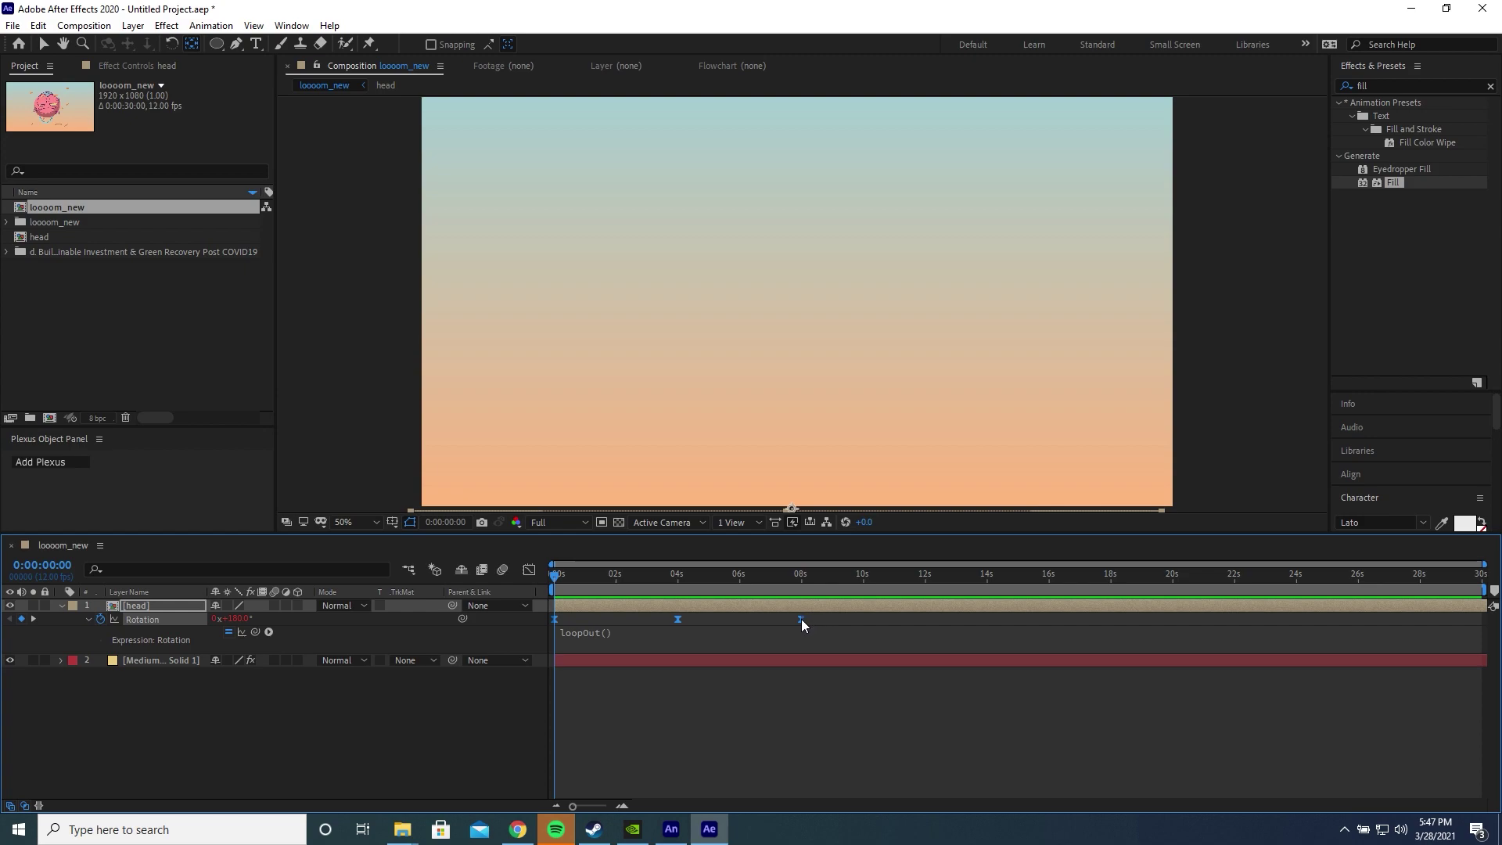
left_click_drag(801, 620, 677, 617)
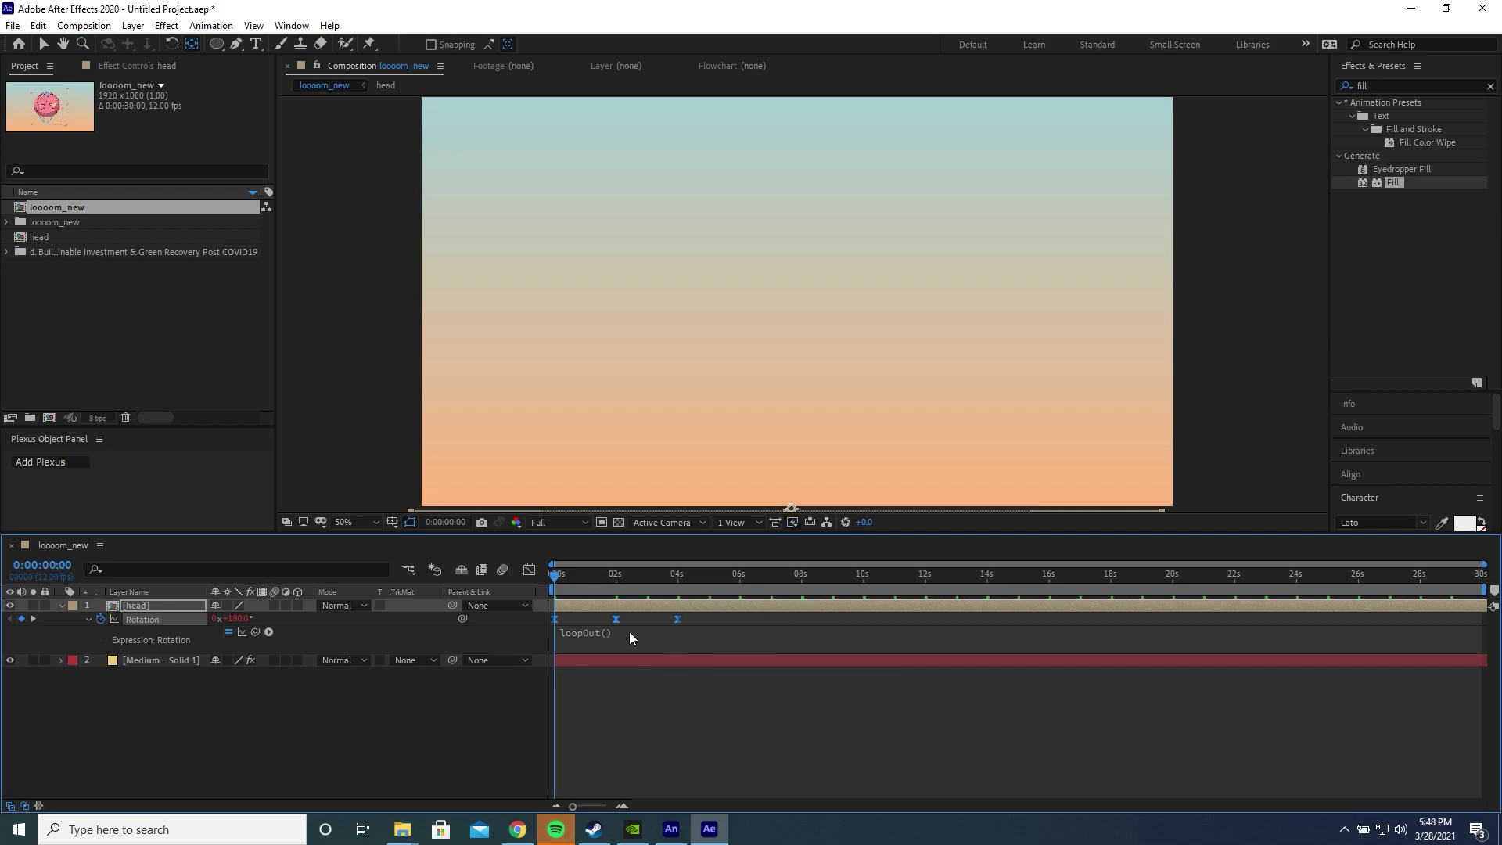
key("space")
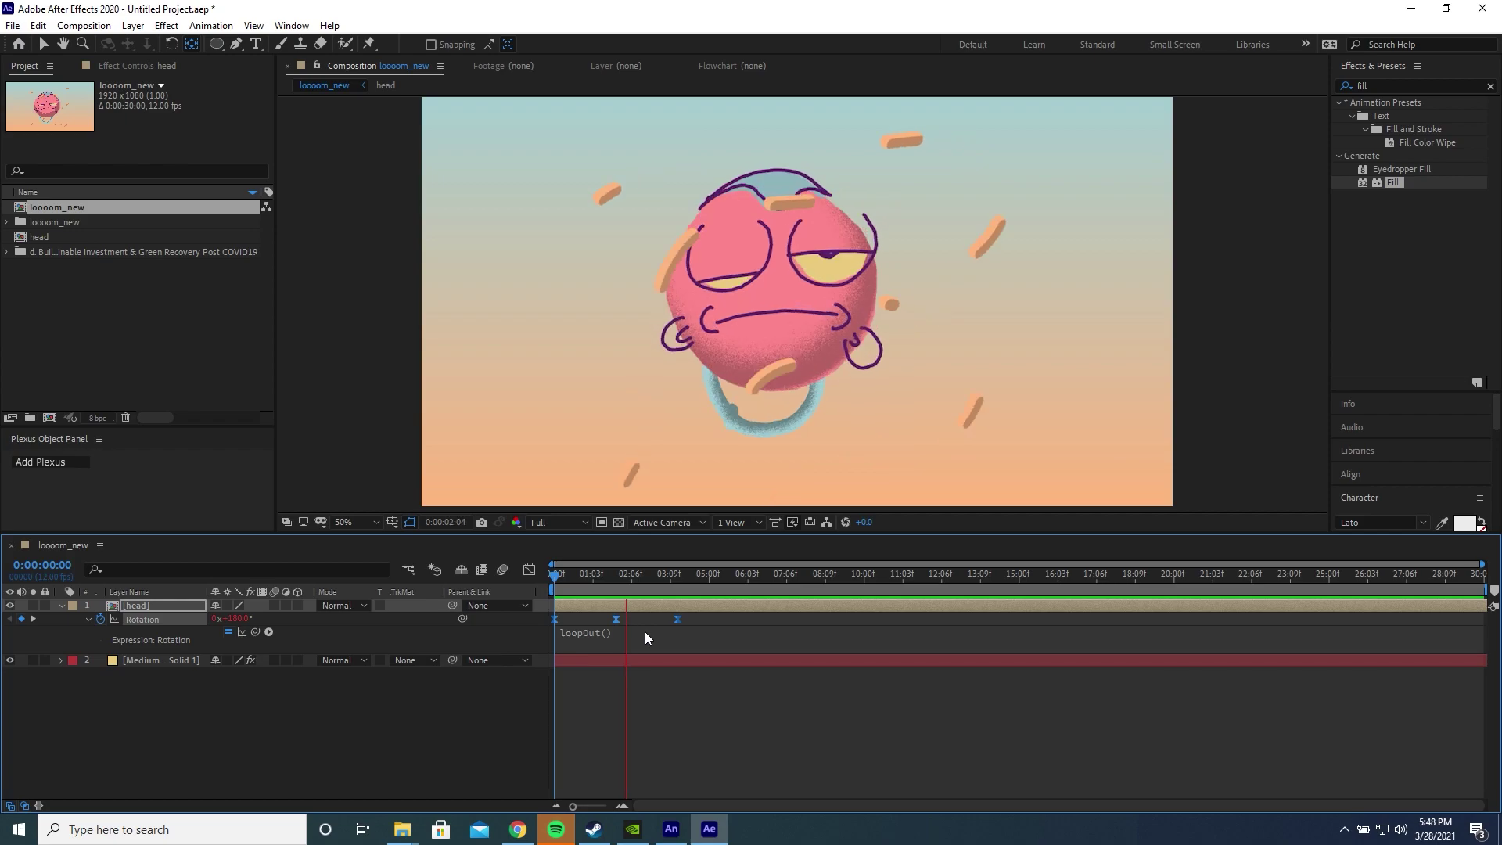
- Bring up the Rotation speed graph and select the 2-second keyframe, undoing a trial speed drag
left_click(528, 570)
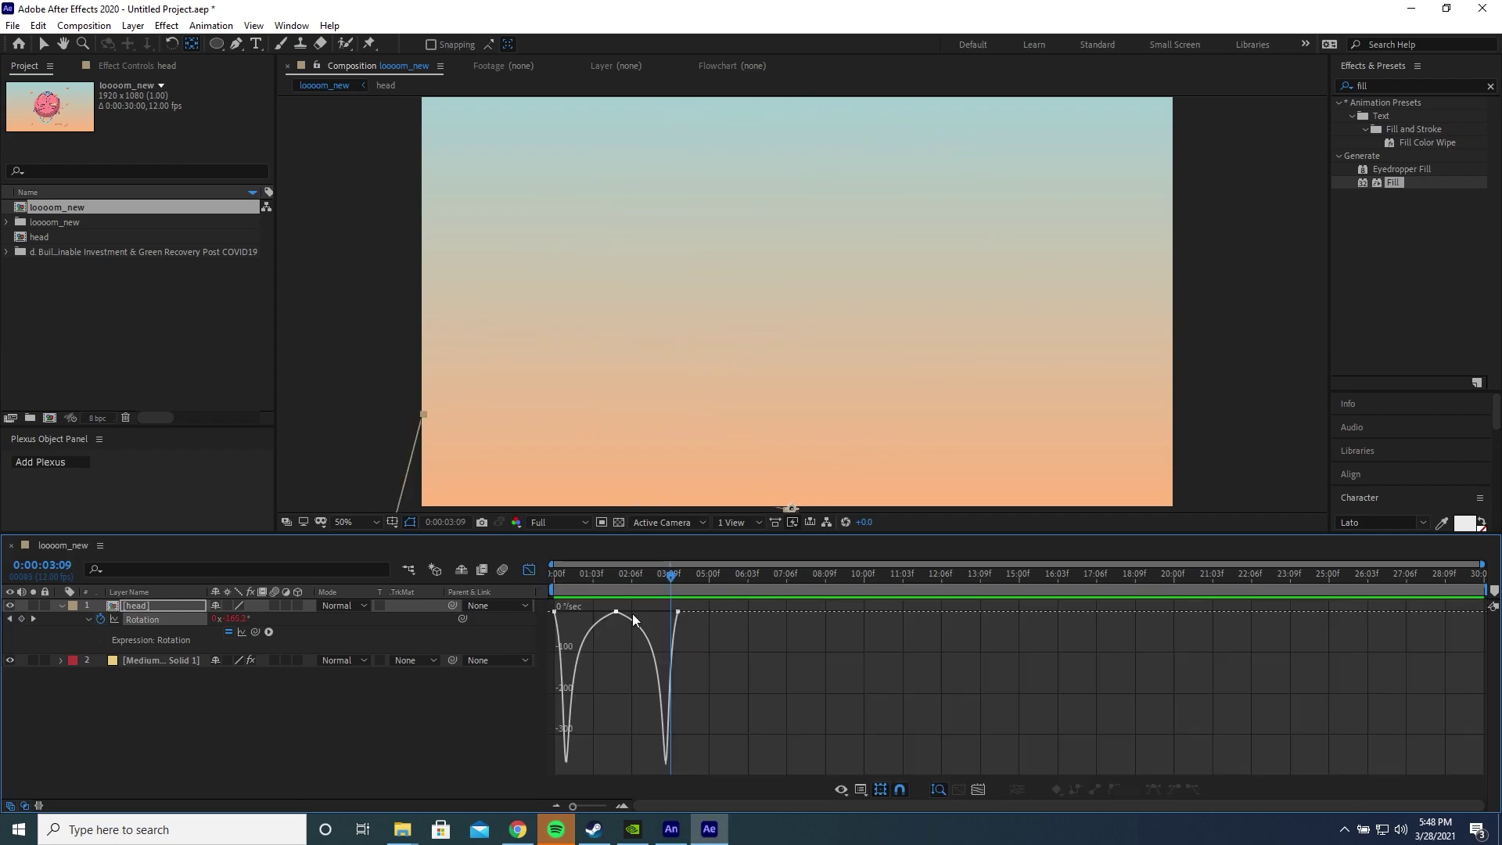
scroll(612, 635, "up", 3)
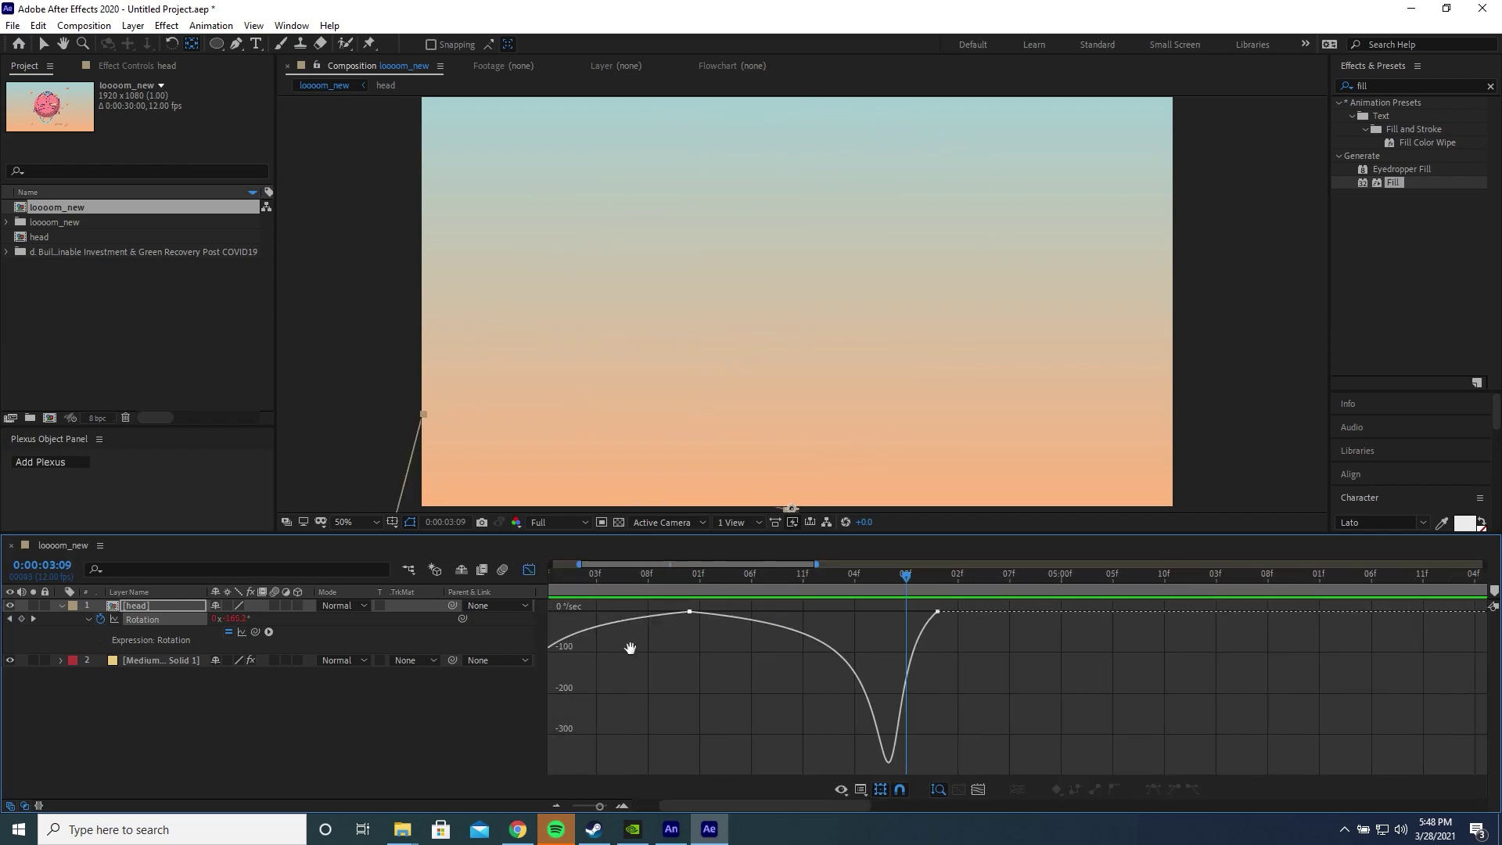
scroll(629, 647, "up", 2)
left_click(802, 613)
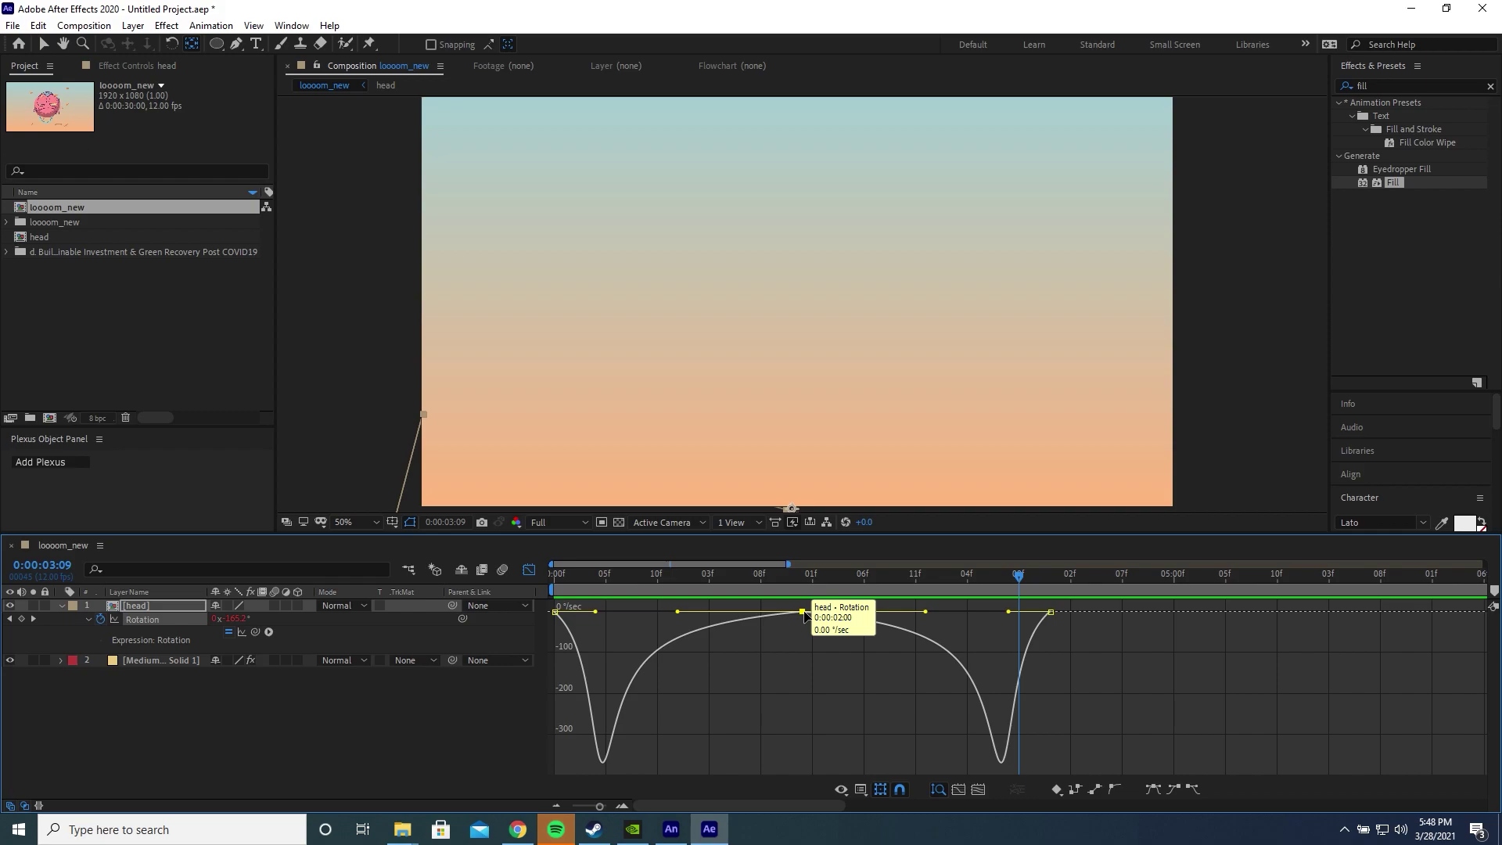
left_click_drag(806, 616, 805, 650)
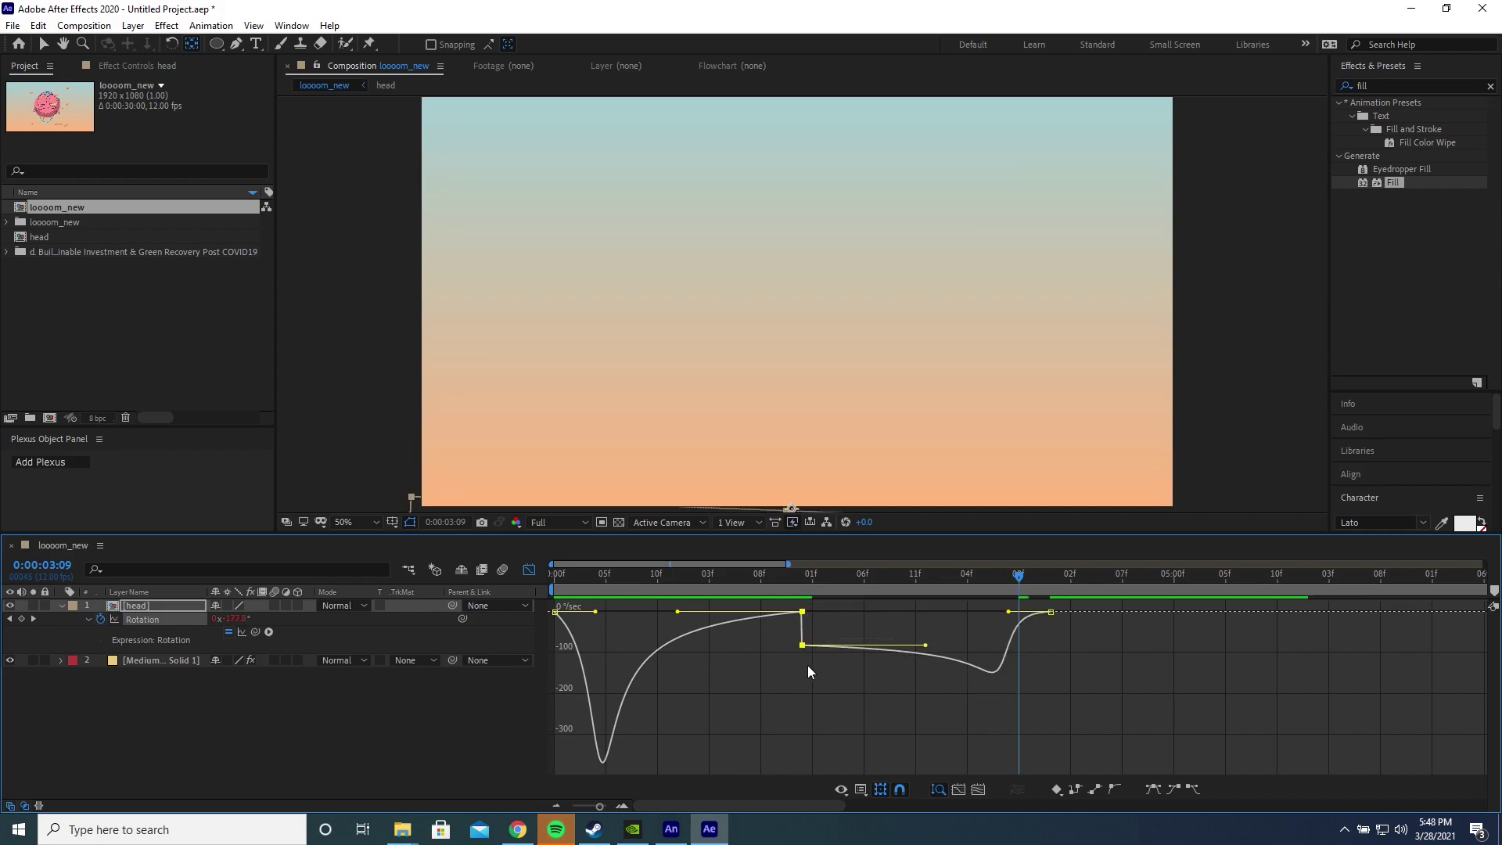
key("ctrl+z")
- Set the 2-second keyframe's velocity to Continuous, lower it to about -49.66 °/sec, and preview
right_click(802, 615)
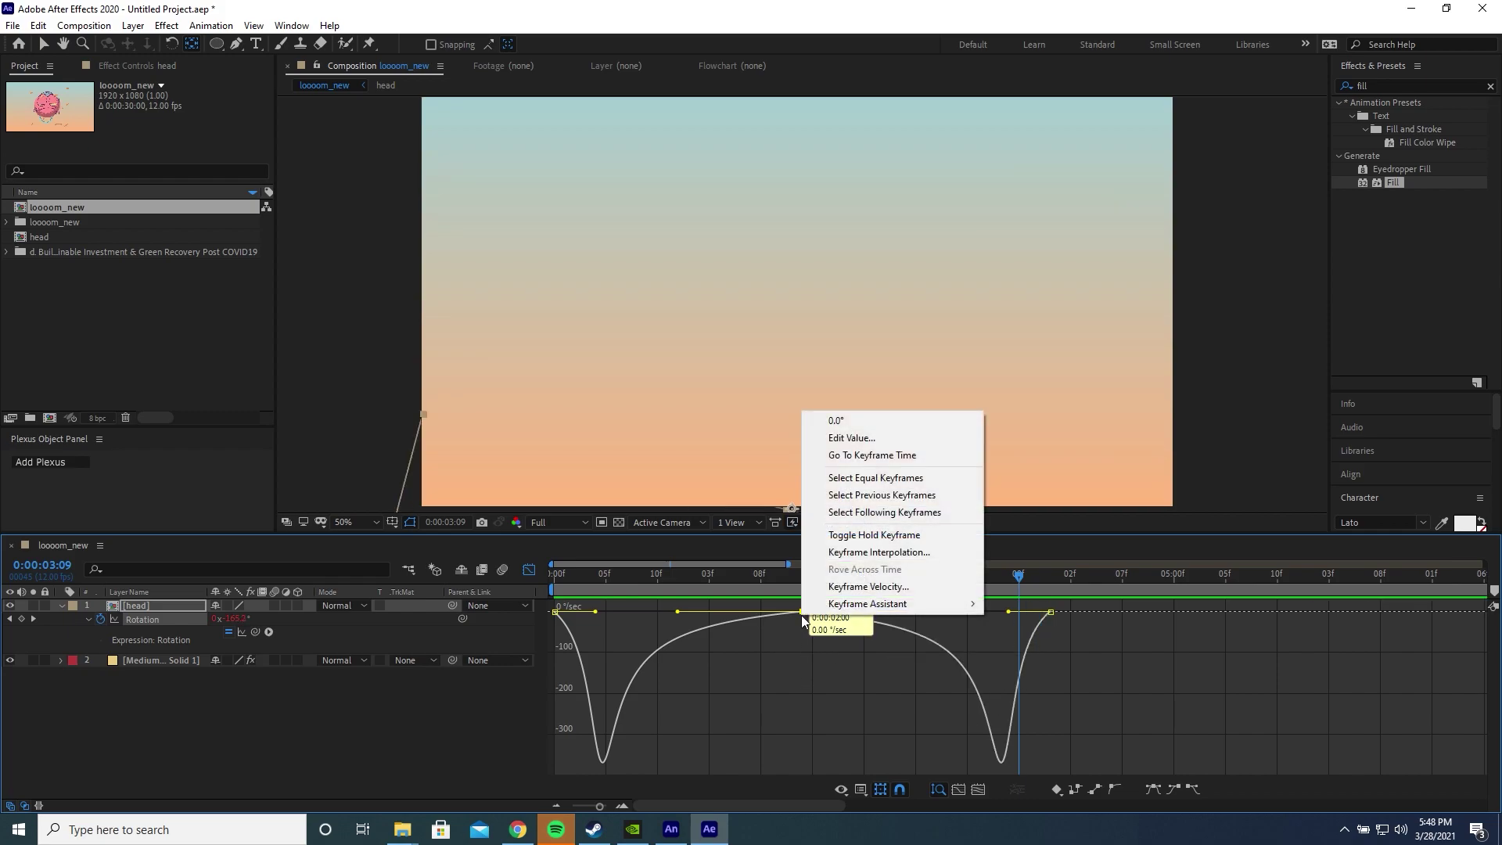
right_click(803, 610)
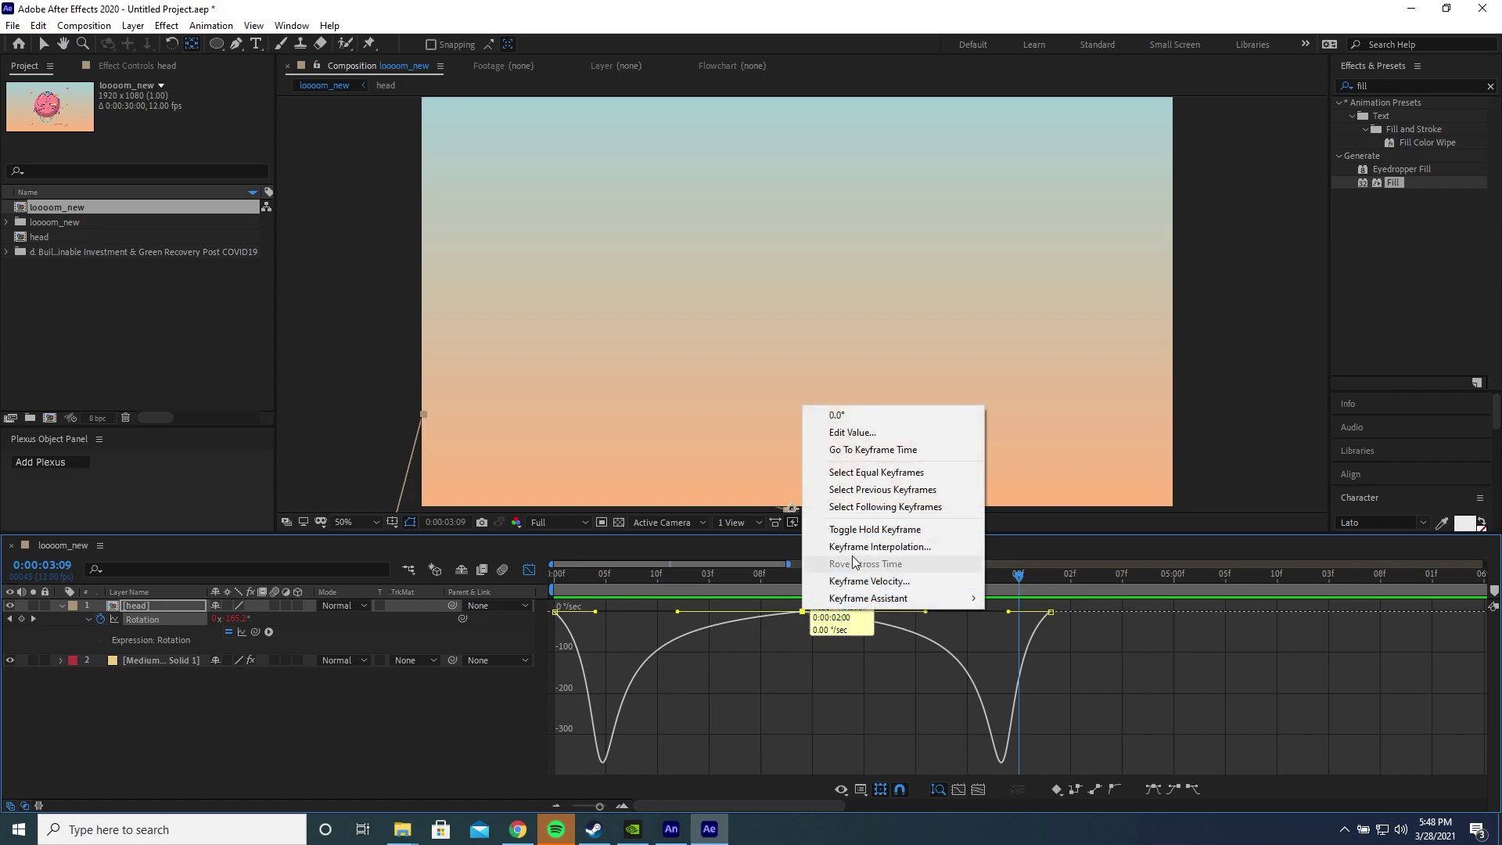
left_click(857, 580)
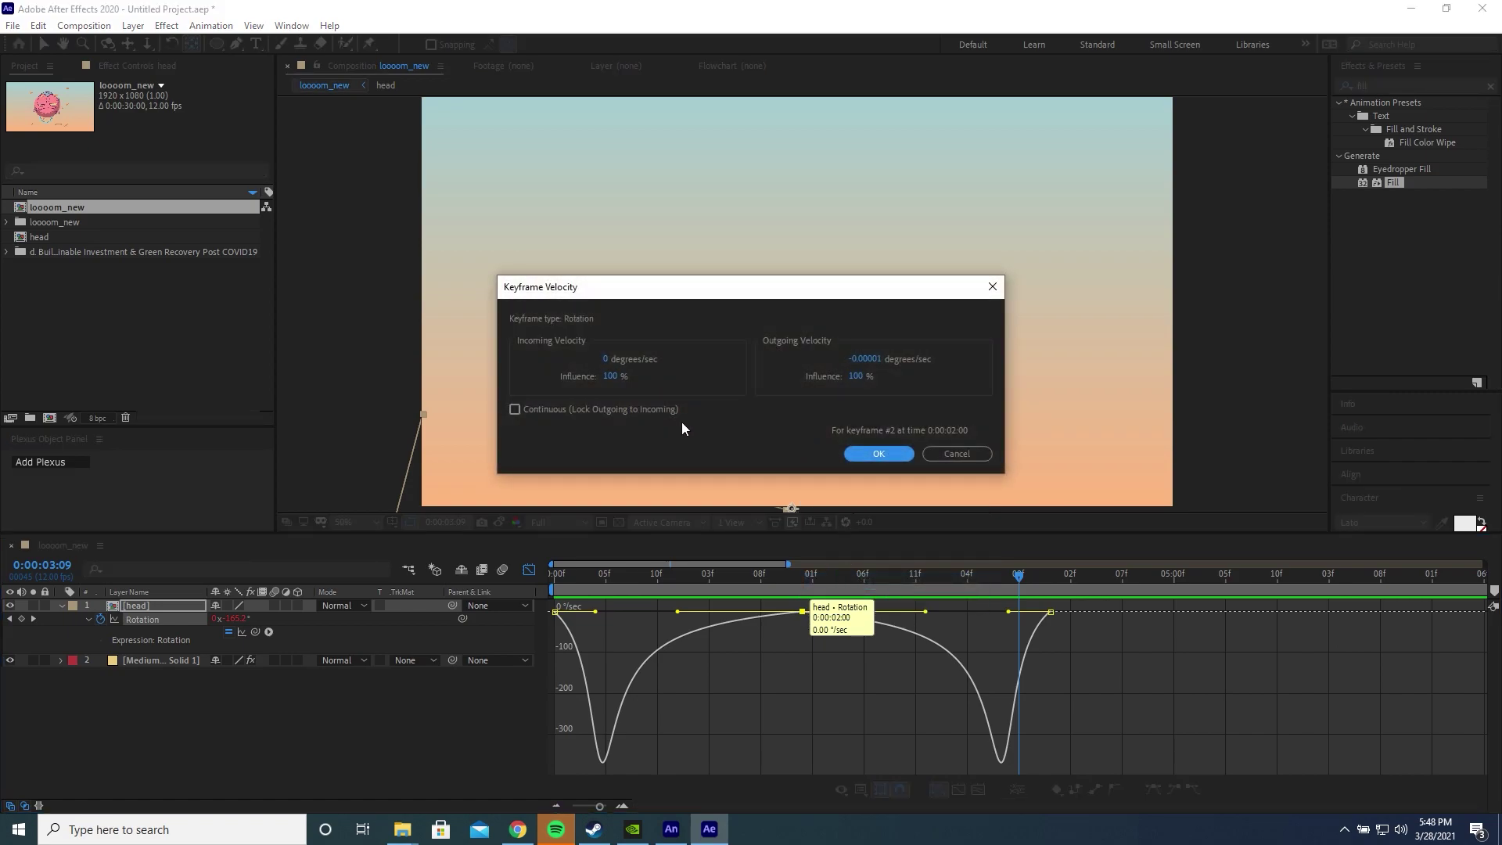
left_click(579, 409)
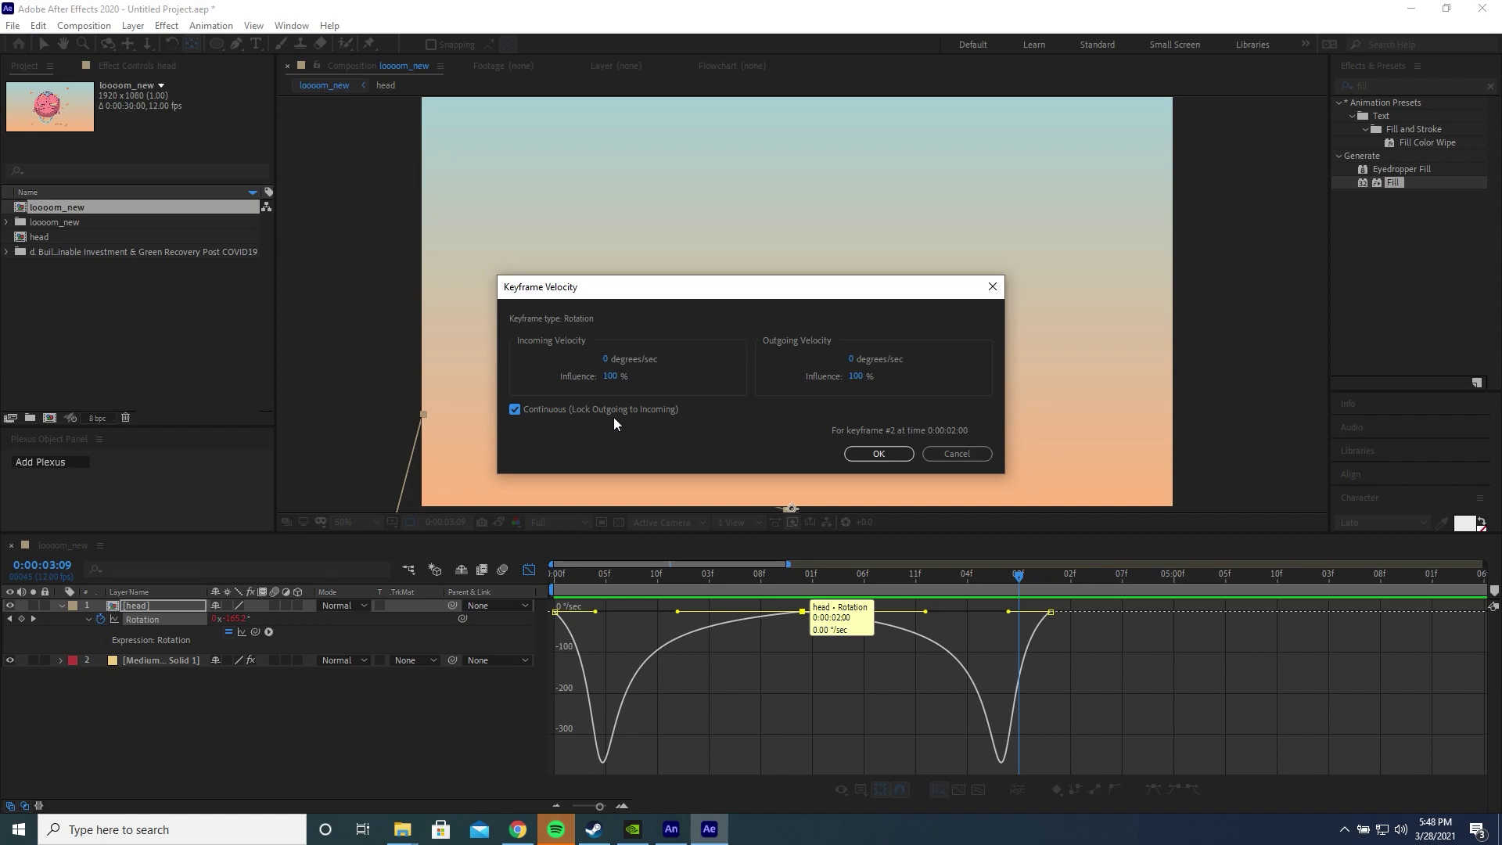
left_click(873, 458)
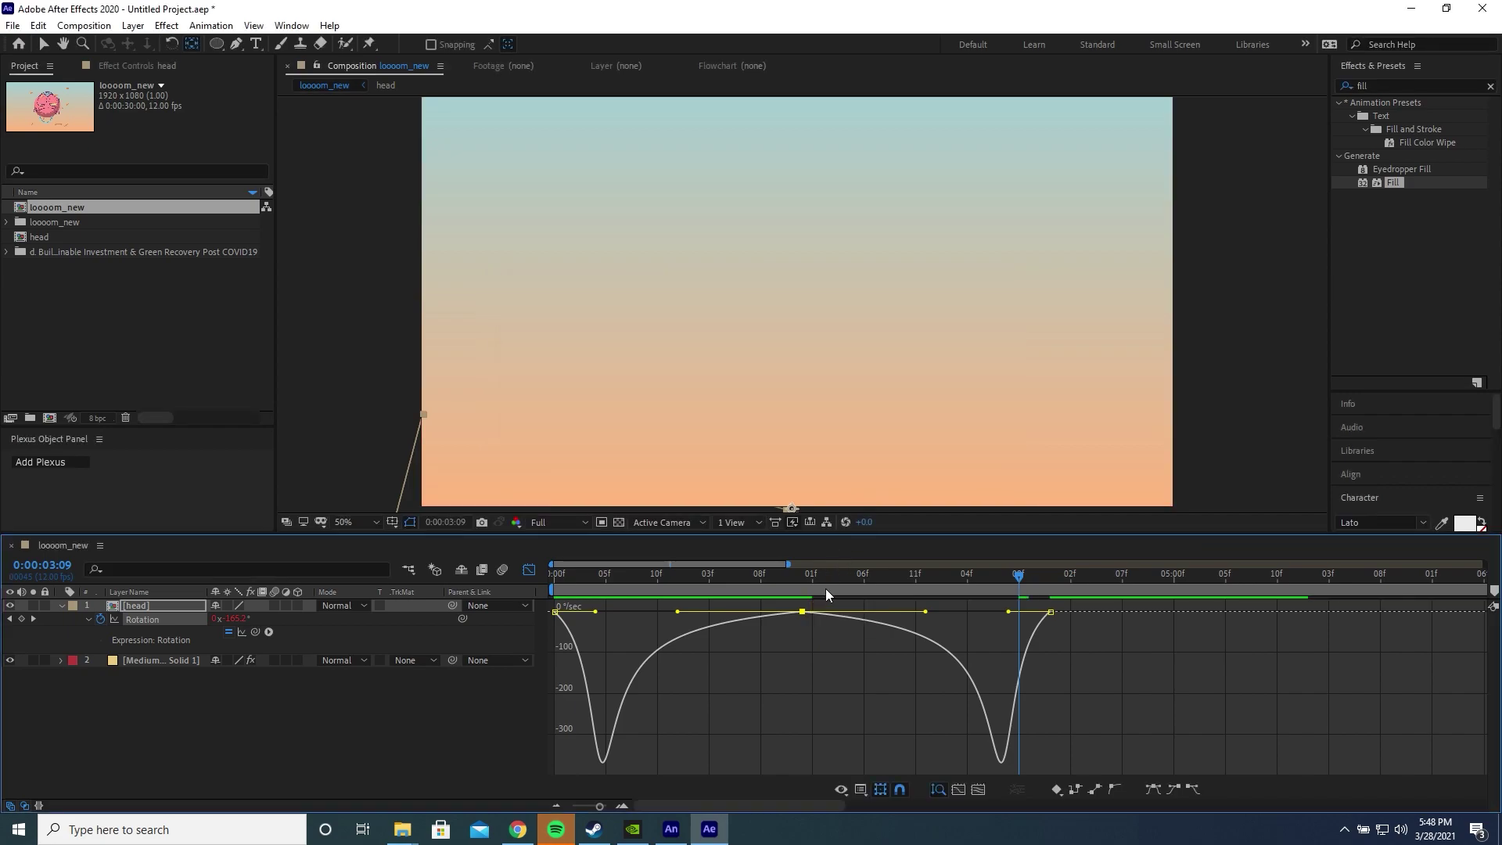
mouse_move(802, 611)
left_mouse_down()
mouse_move(803, 636)
mouse_move(802, 625)
left_mouse_up()
key("space")
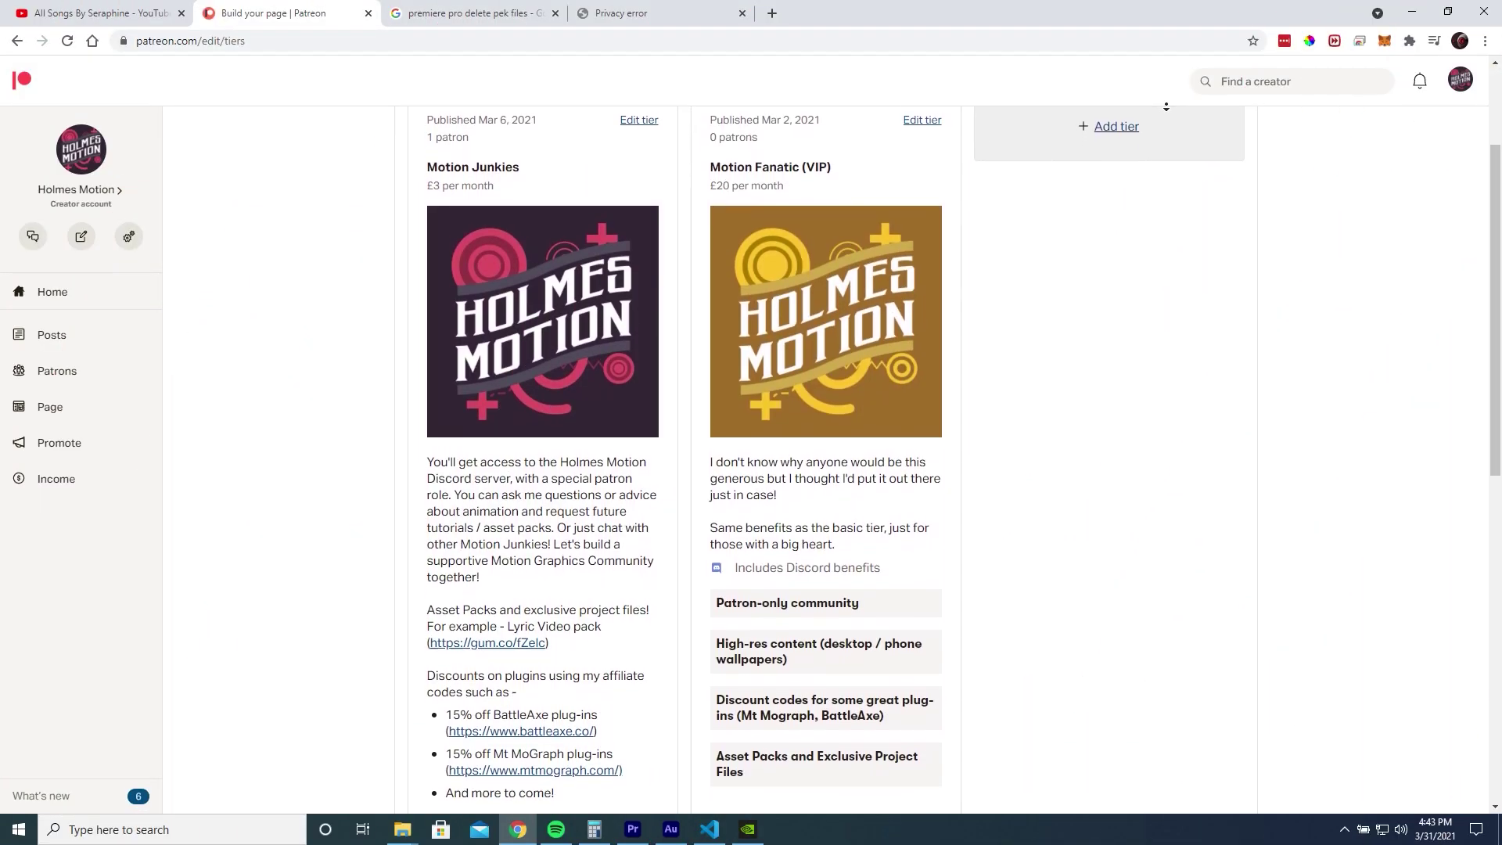
- Scroll past the £3 and £20 tiers and patron posts to the Amazing Grainy Shadows project files
scroll(1166, 107, "down", 2)
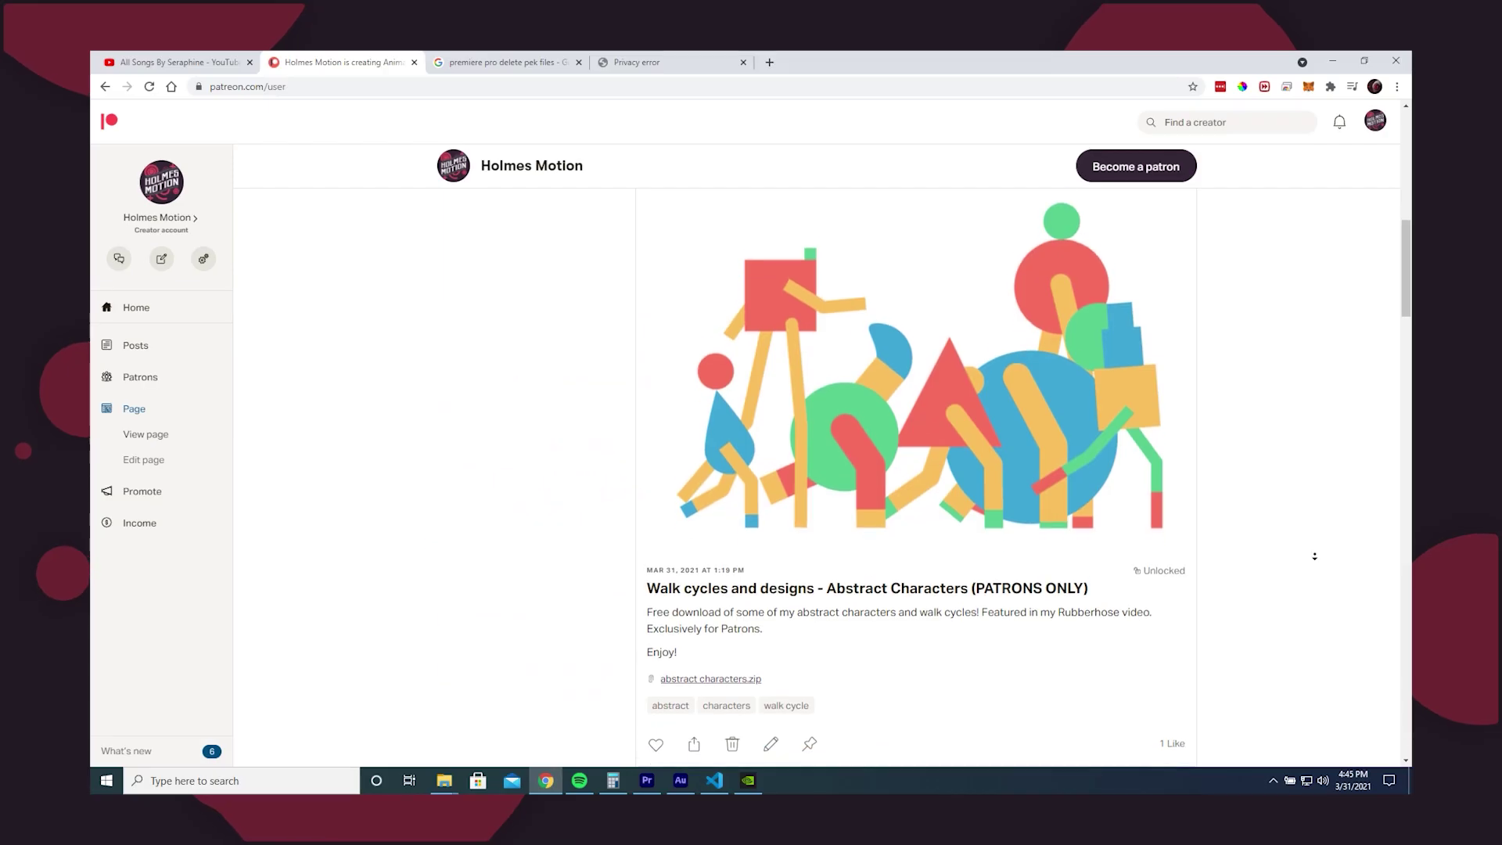
scroll(1314, 556, "down", 3)
scroll(1314, 556, "down", 3)
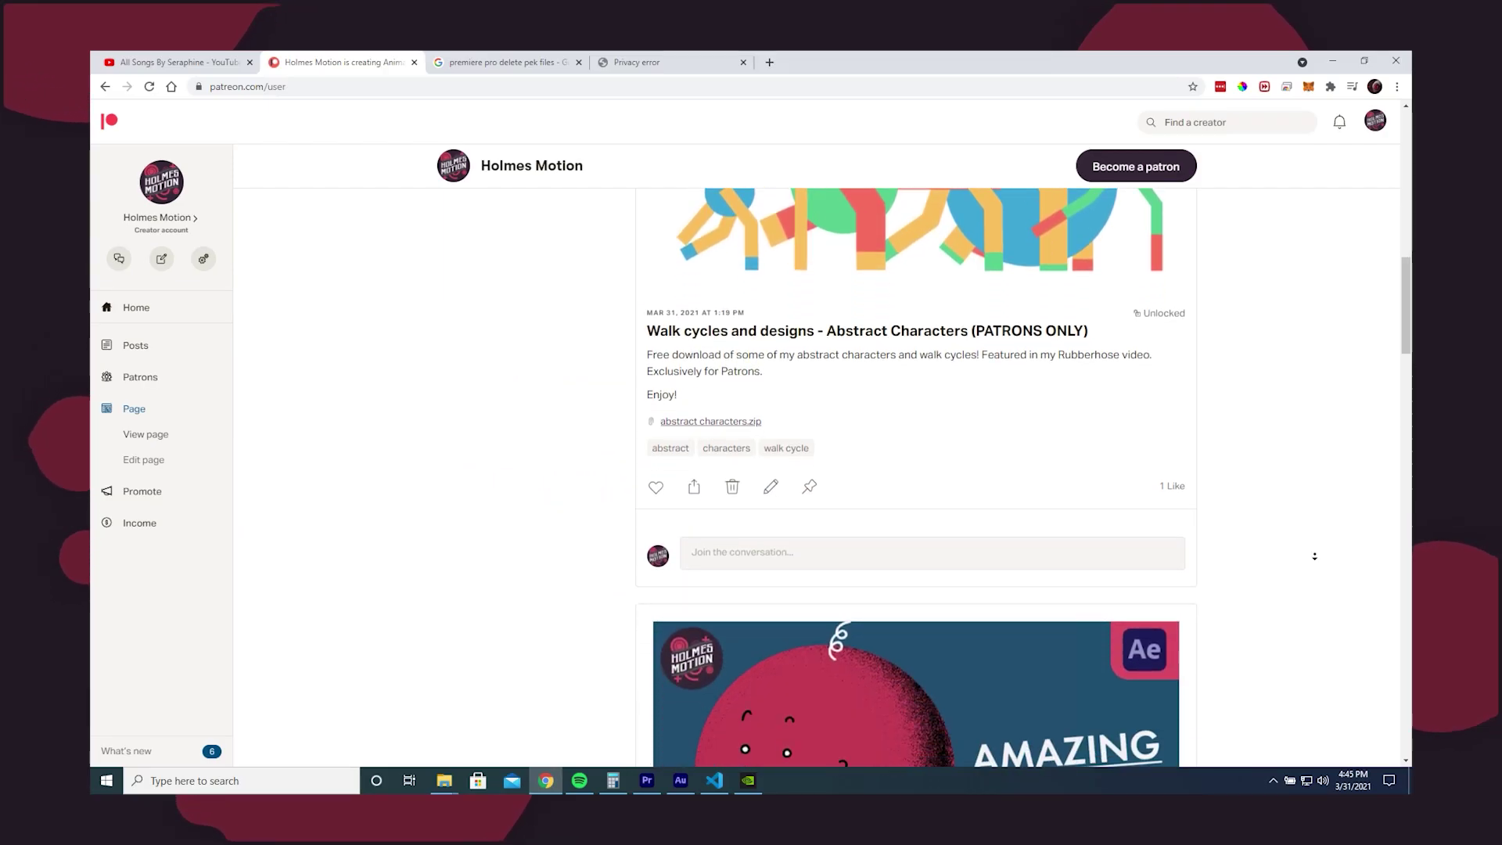
scroll(1315, 556, "down", 3)
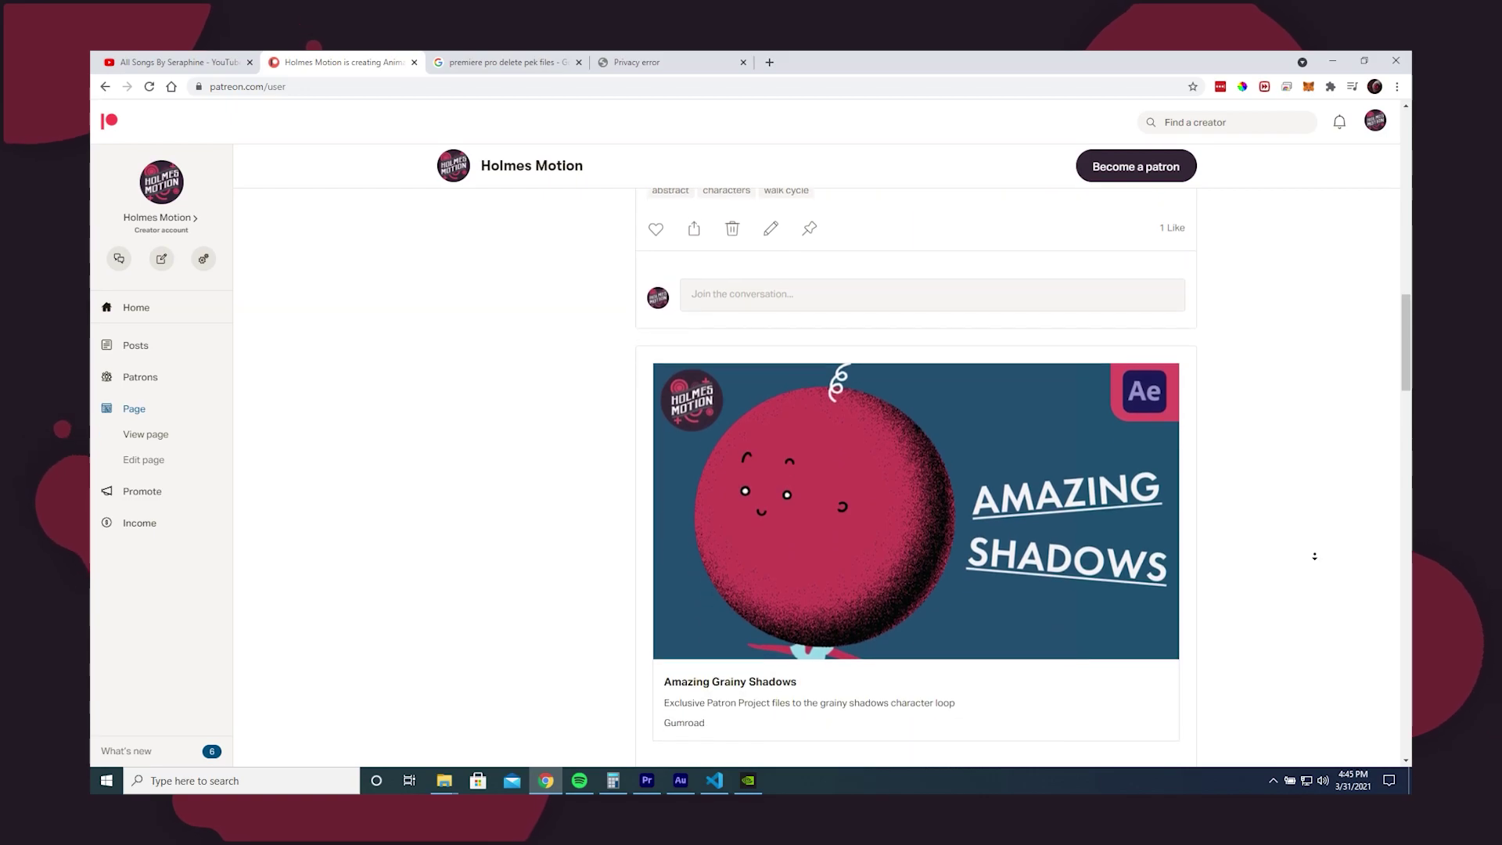